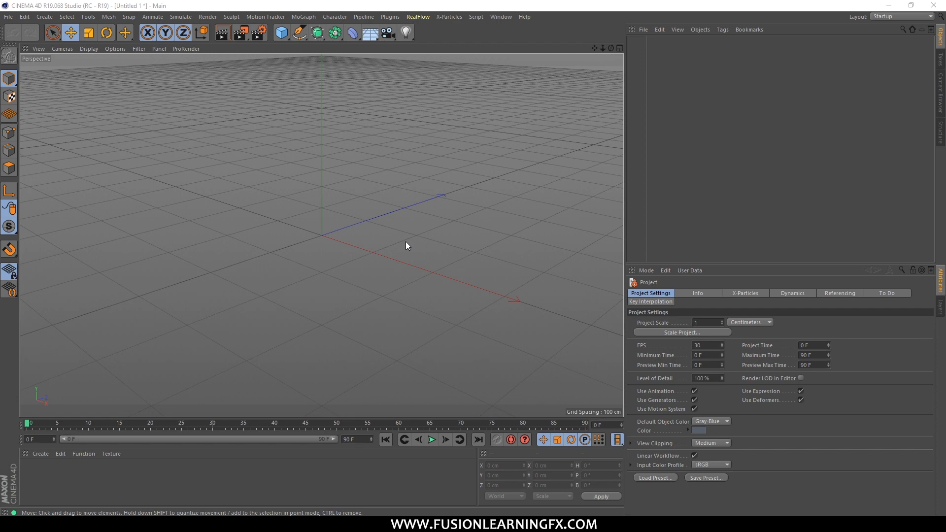
Switch the upper command palette and the vertical mode palette to small icons
{"action": "right_click", "coordinate": [453, 39]}
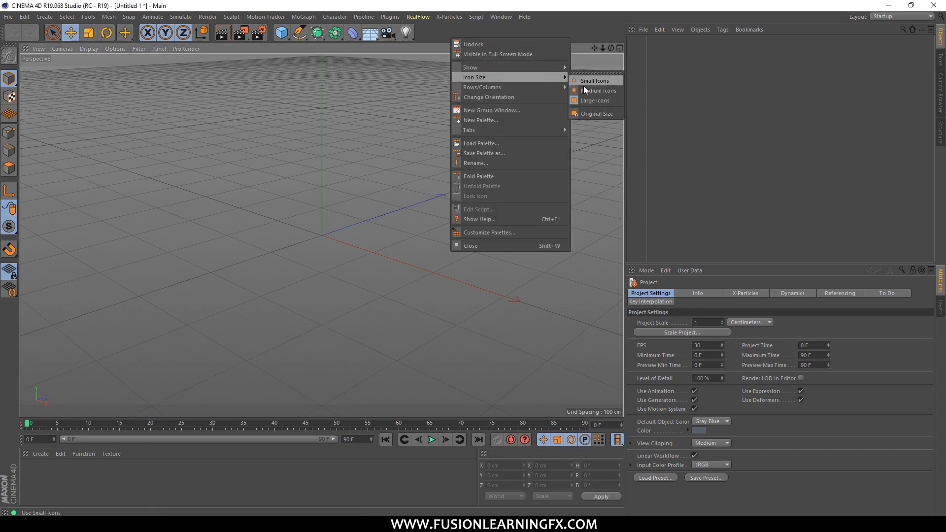
{"action": "left_click", "coordinate": [582, 79]}
{"action": "right_click", "coordinate": [15, 326]}
{"action": "mouse_move", "coordinate": [81, 345]}
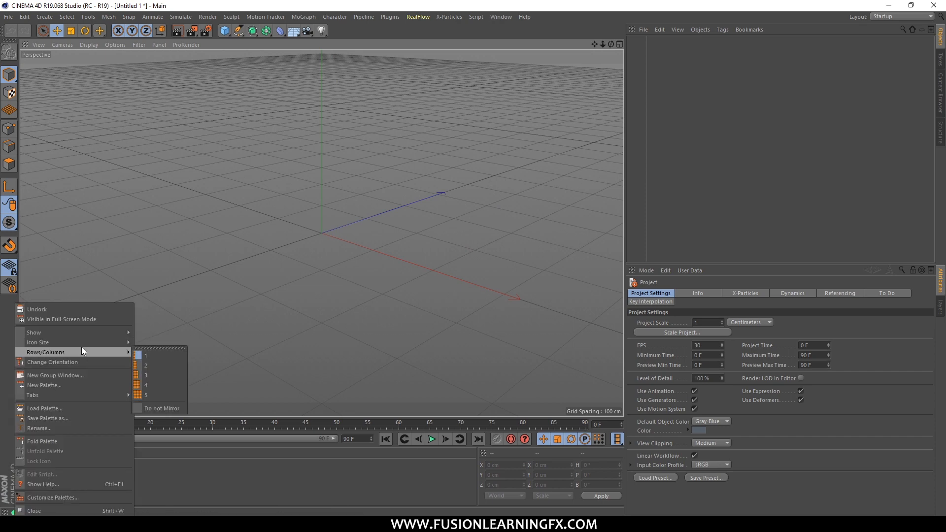
{"action": "left_click", "coordinate": [148, 352]}
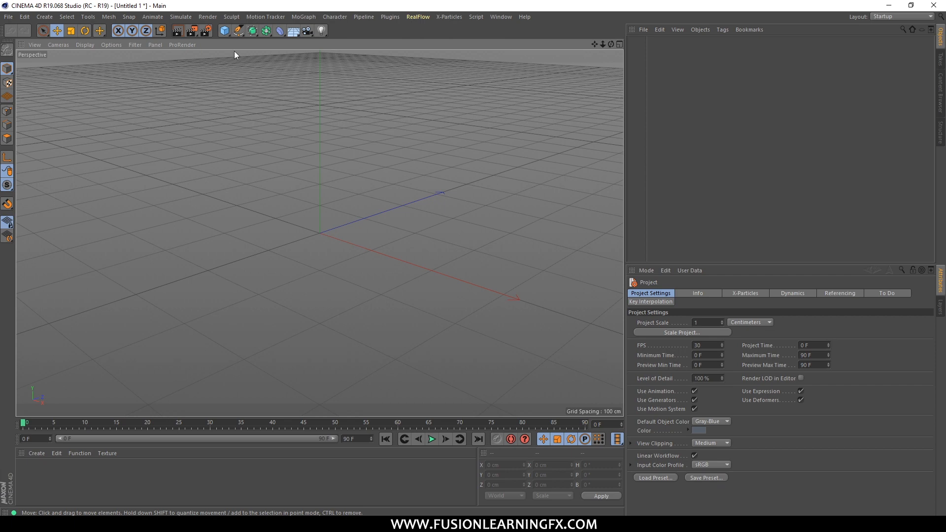
Add a Cylinder primitive to the scene
{"action": "left_click", "coordinate": [223, 33]}
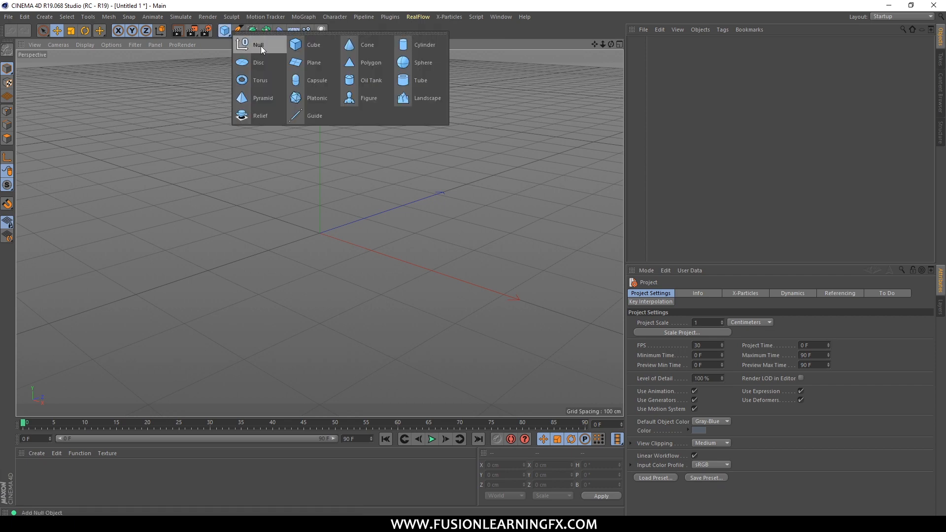
{"action": "left_click", "coordinate": [427, 49]}
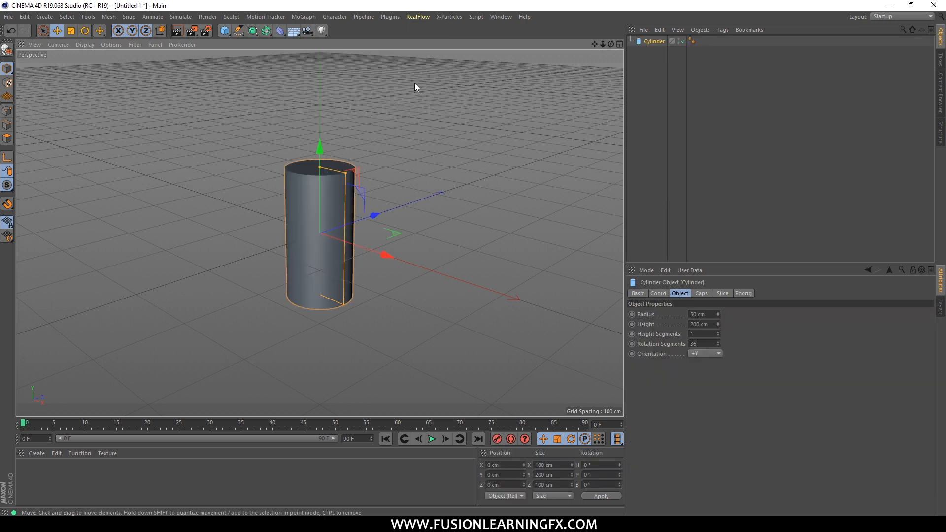
{"action": "left_click_drag", "start_coordinate": [583, 125], "coordinate": [593, 246], "text": "alt"}
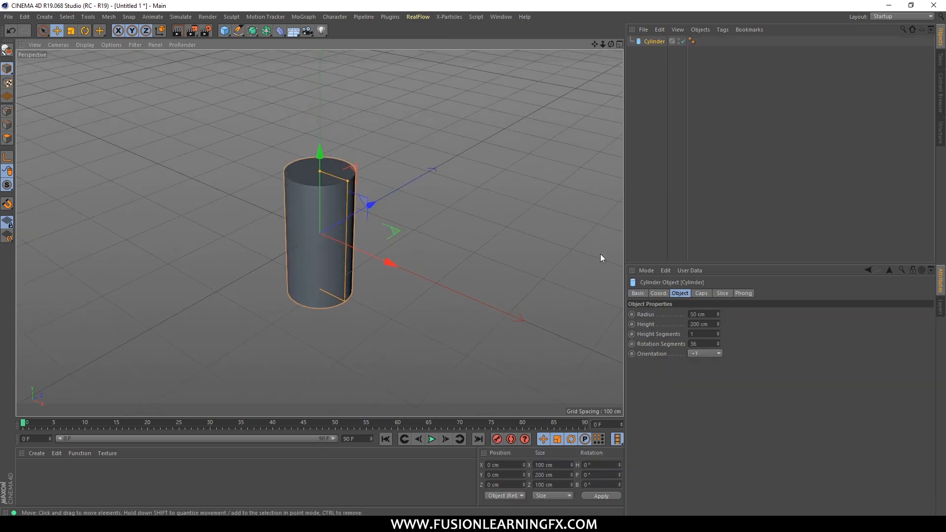
{"action": "scroll", "coordinate": [315, 303], "scroll_direction": "up", "scroll_amount": 5}
{"action": "scroll", "coordinate": [314, 303], "scroll_direction": "down", "scroll_amount": 6}
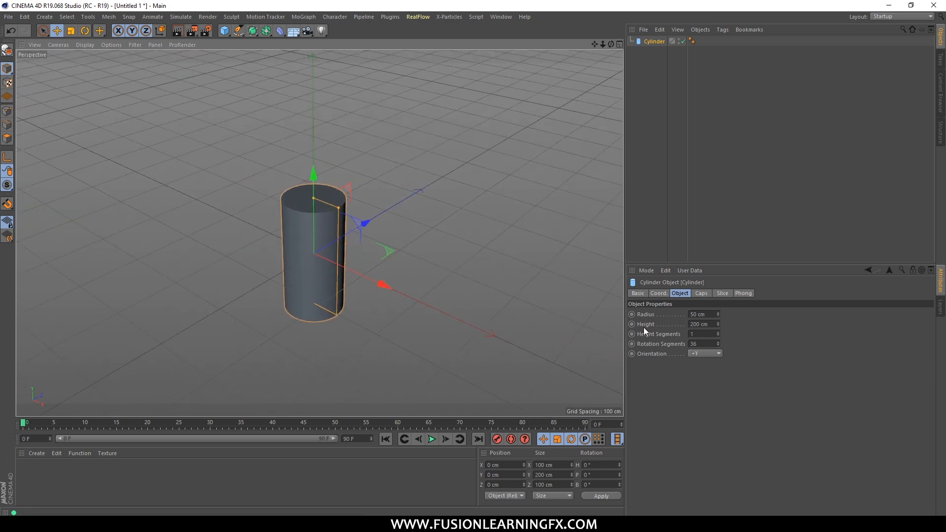
Set the cylinder's height to 800 cm
{"action": "left_click", "coordinate": [701, 329]}
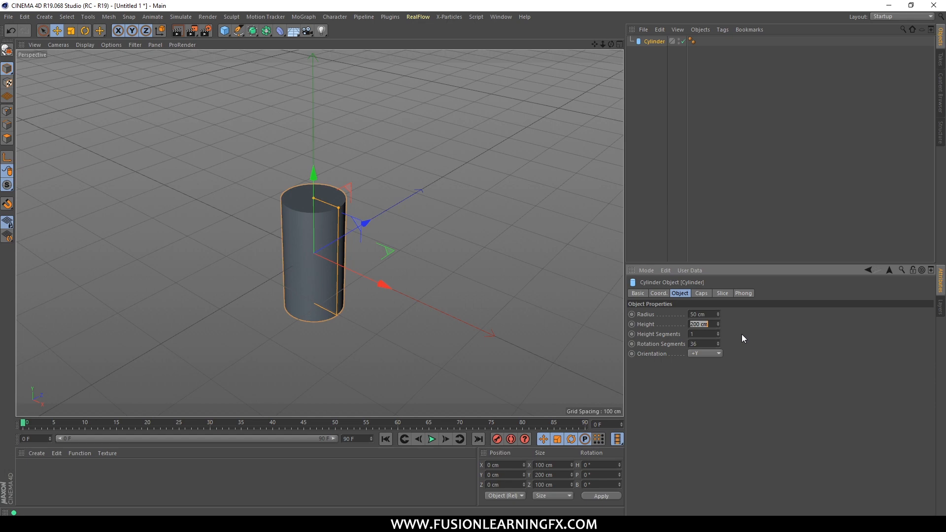
{"action": "type", "text": "800"}
{"action": "key", "text": "Return"}
{"action": "scroll", "coordinate": [339, 345], "scroll_direction": "down", "scroll_amount": 5}
{"action": "left_click_drag", "start_coordinate": [392, 274], "coordinate": [459, 253], "text": "alt"}
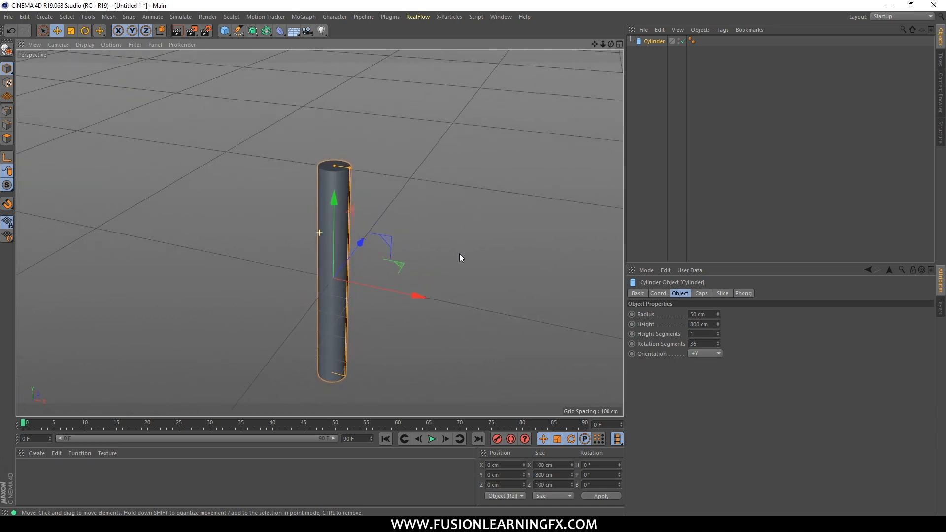
Set the viewport display to Gouraud Shading (Lines) so the cylinder's segments can be seen
{"action": "left_click", "coordinate": [84, 46]}
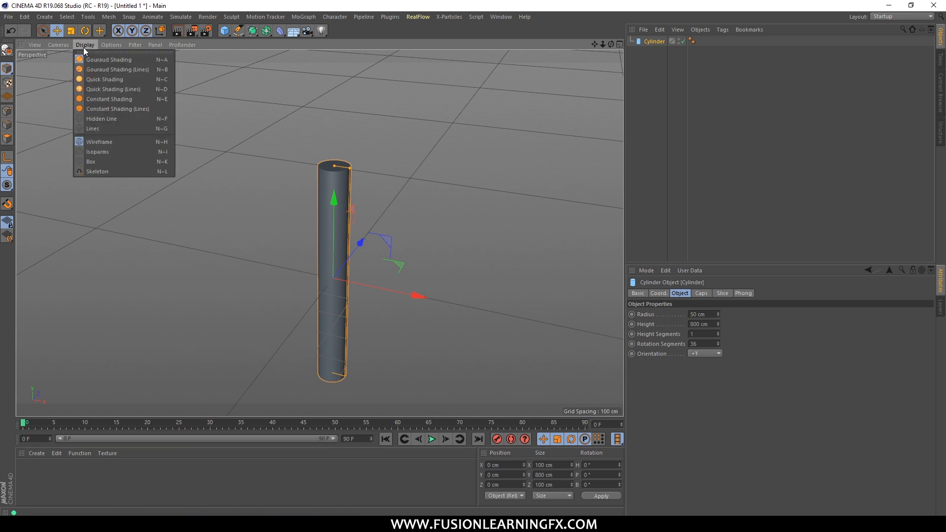
{"action": "left_click", "coordinate": [128, 71]}
{"action": "scroll", "coordinate": [298, 331], "scroll_direction": "up", "scroll_amount": 5}
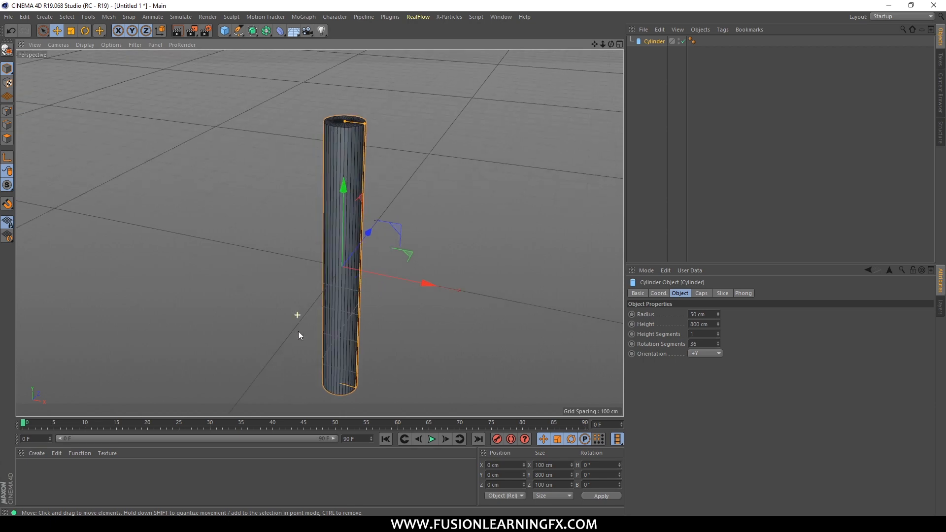
{"action": "left_click_drag", "start_coordinate": [406, 309], "coordinate": [384, 278], "text": "alt"}
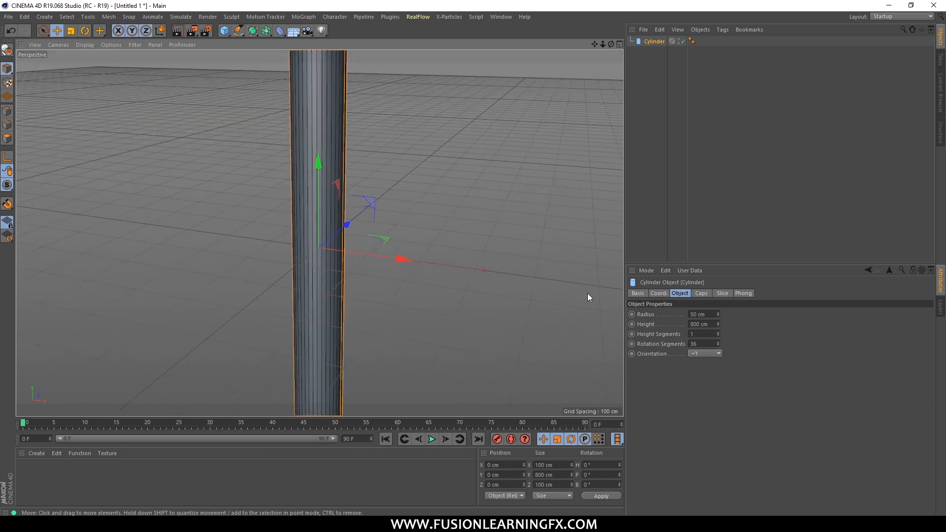
Set both the height segments and the rotation segments of the cylinder to 50
{"action": "left_click", "coordinate": [705, 335]}
{"action": "type", "text": "50"}
{"action": "key", "text": "Return"}
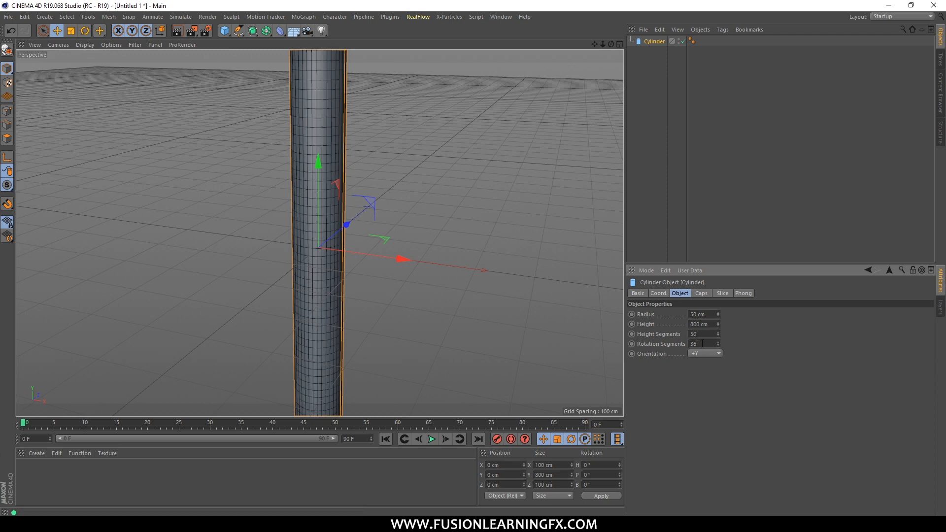
{"action": "left_click", "coordinate": [705, 344]}
{"action": "type", "text": "50"}
{"action": "key", "text": "Return"}
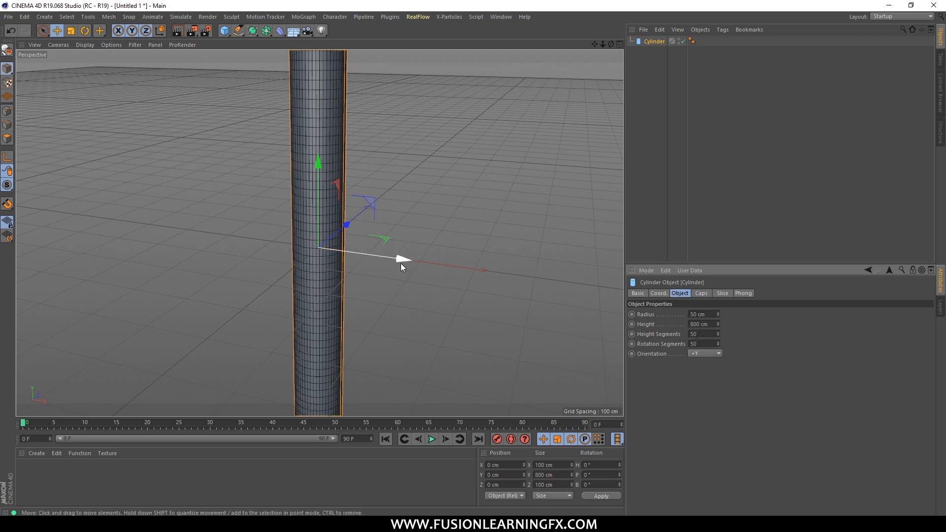
Turn off the cylinder's caps to leave an open tube, with no fillet
{"action": "scroll", "coordinate": [389, 209], "scroll_direction": "down", "scroll_amount": 5}
{"action": "left_click_drag", "start_coordinate": [396, 208], "coordinate": [398, 258], "text": "alt"}
{"action": "scroll", "coordinate": [356, 150], "scroll_direction": "up", "scroll_amount": 1}
{"action": "scroll", "coordinate": [356, 149], "scroll_direction": "up", "scroll_amount": 3}
{"action": "middle_click_drag", "start_coordinate": [383, 172], "coordinate": [391, 223], "text": "alt"}
{"action": "left_click", "coordinate": [700, 294]}
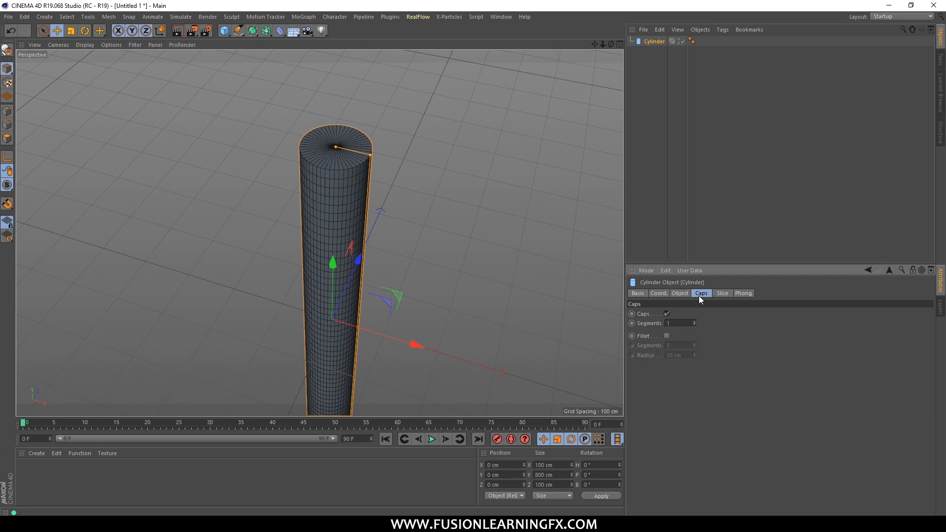
{"action": "left_click", "coordinate": [667, 336]}
{"action": "left_click", "coordinate": [668, 336]}
{"action": "left_click", "coordinate": [667, 313]}
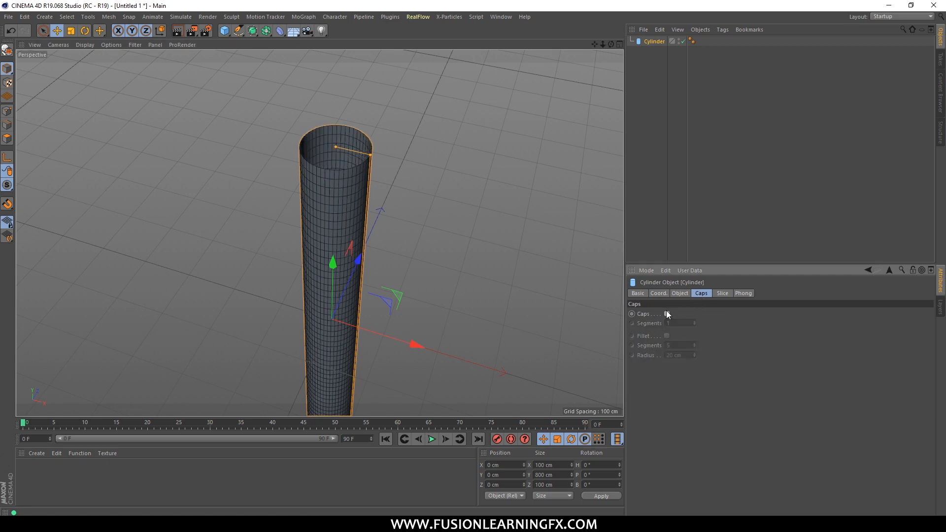
{"action": "left_click_drag", "start_coordinate": [467, 298], "coordinate": [390, 255], "text": "alt"}
{"action": "left_click_drag", "start_coordinate": [567, 296], "coordinate": [449, 219], "text": "alt"}
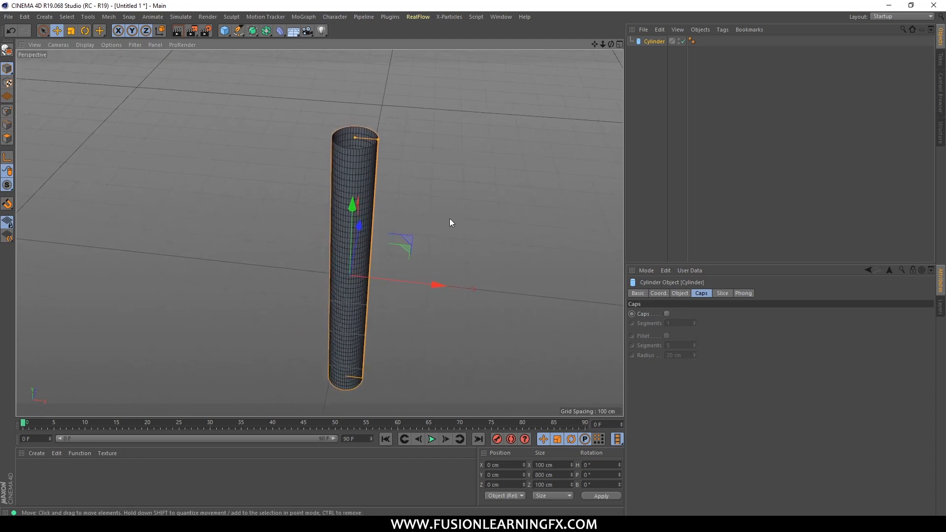
Widen the cylinder by setting its radius to 70 cm
{"action": "left_click", "coordinate": [681, 293]}
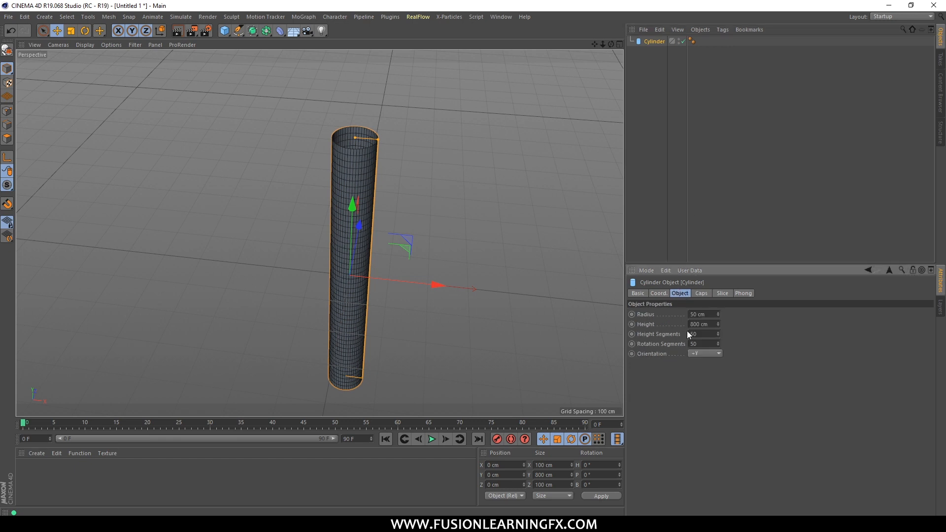
{"action": "mouse_move", "coordinate": [717, 313]}
{"action": "left_mouse_down"}
{"action": "mouse_move", "coordinate": [719, 298]}
{"action": "mouse_move", "coordinate": [716, 313]}
{"action": "left_mouse_up"}
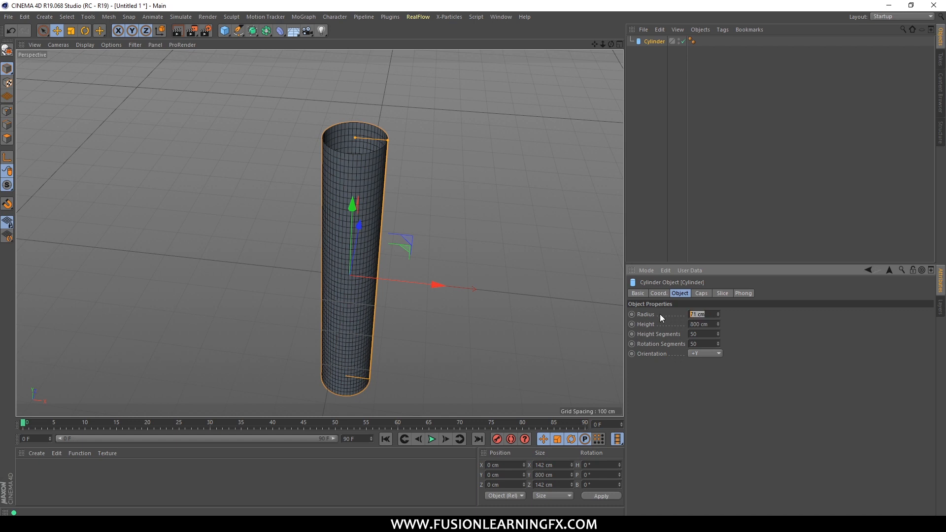
{"action": "type", "text": "65"}
{"action": "key", "text": "Return"}
{"action": "left_click_drag", "start_coordinate": [554, 269], "coordinate": [498, 276], "text": "alt"}
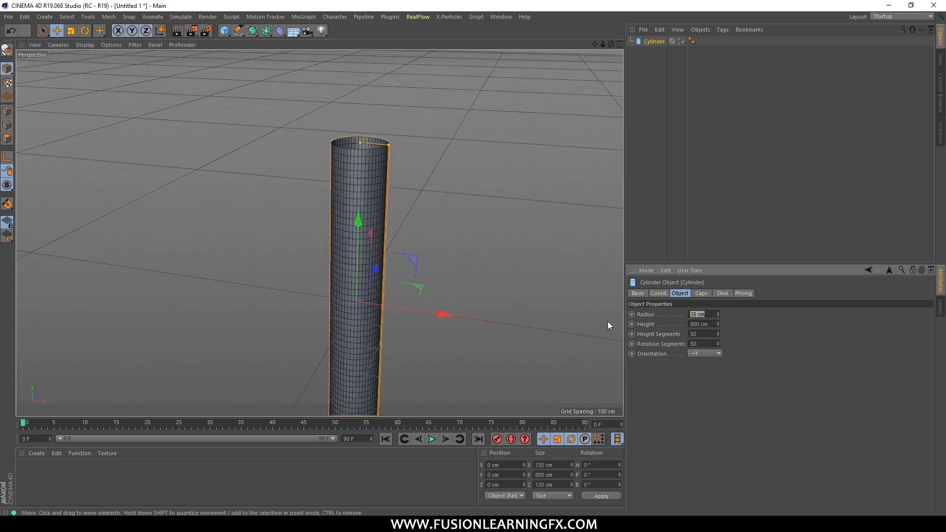
{"action": "type", "text": "70"}
{"action": "key", "text": "Return"}
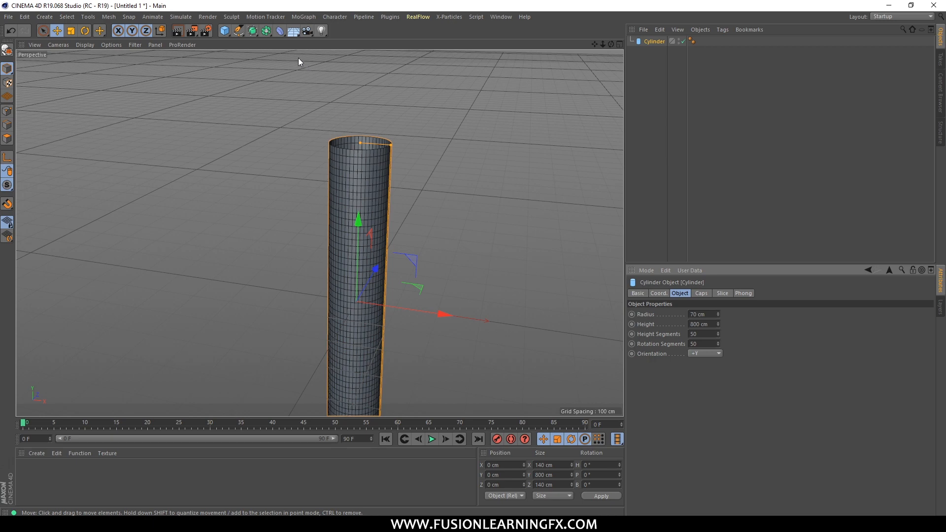
Add a Bend deformer as a child of the cylinder and fit it to its parent
{"action": "left_click", "coordinate": [282, 32]}
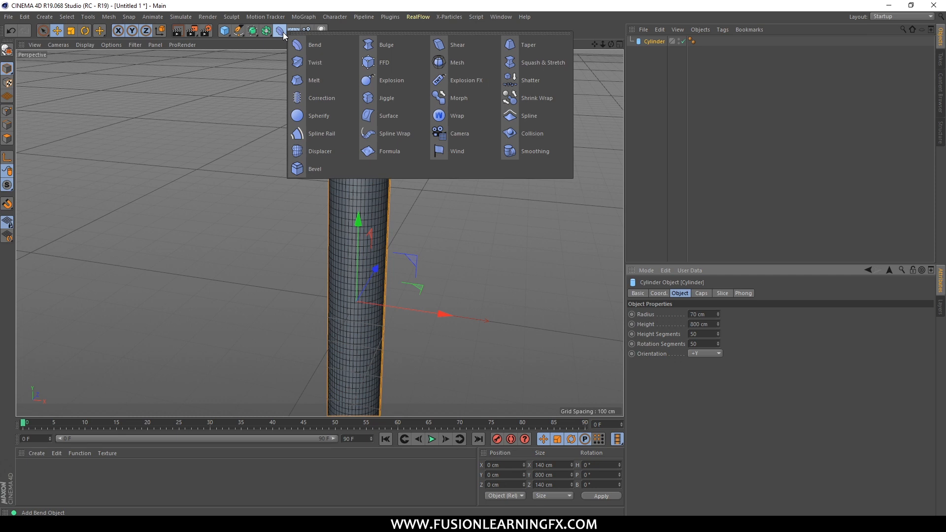
{"action": "left_click", "coordinate": [319, 49]}
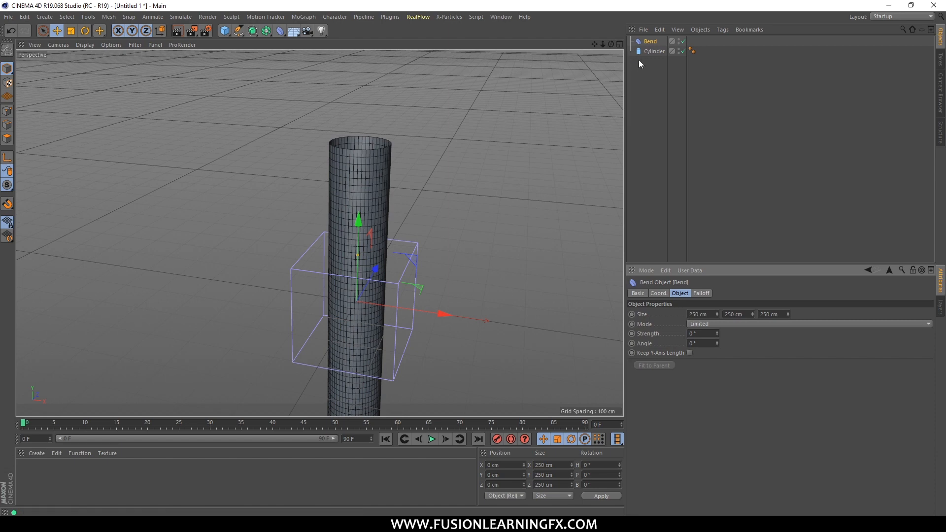
{"action": "left_click_drag", "start_coordinate": [650, 43], "coordinate": [650, 52]}
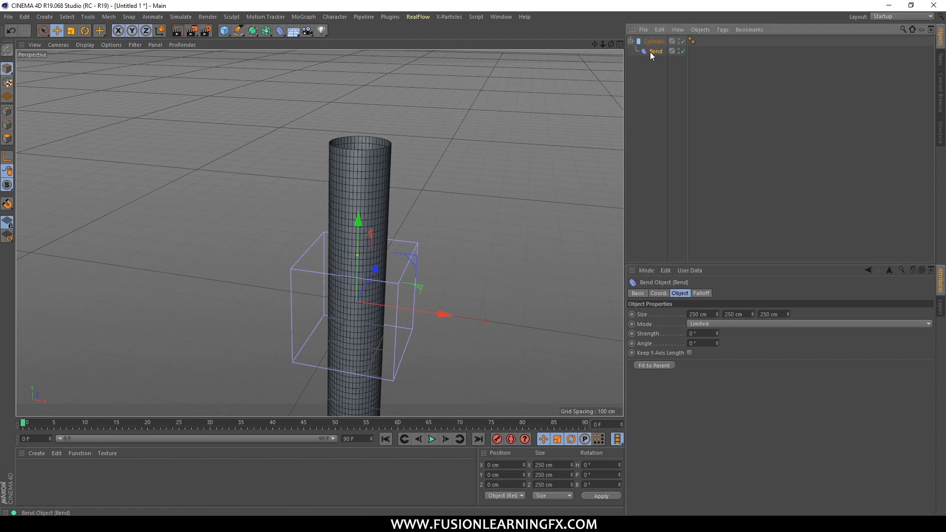
{"action": "left_click", "coordinate": [666, 366]}
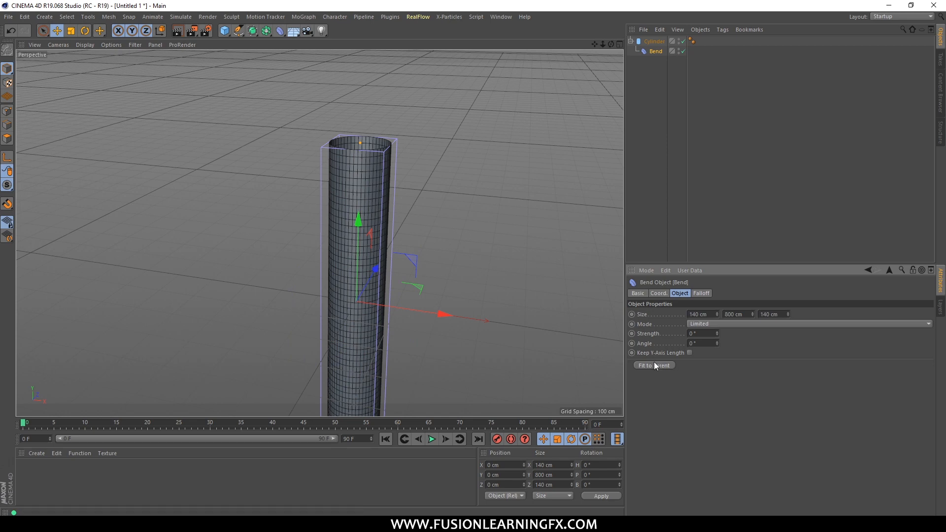
Bend the tube into an arch with a Bend strength of 131°
{"action": "scroll", "coordinate": [561, 137], "scroll_direction": "down", "scroll_amount": 1}
{"action": "scroll", "coordinate": [562, 138], "scroll_direction": "down", "scroll_amount": 1}
{"action": "middle_click_drag", "start_coordinate": [497, 169], "coordinate": [458, 150], "text": "alt"}
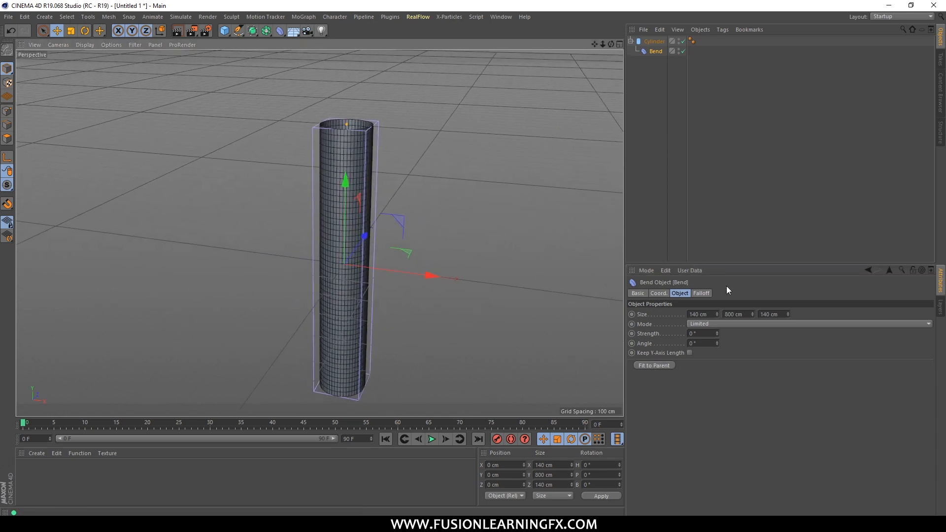
{"action": "left_click_drag", "start_coordinate": [717, 333], "coordinate": [775, 333]}
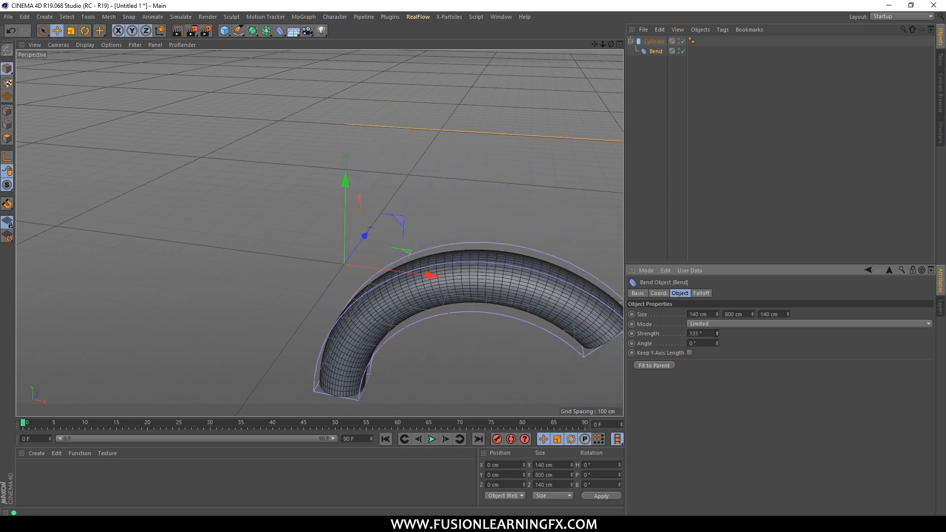
{"action": "left_click_drag", "start_coordinate": [528, 308], "coordinate": [537, 285], "text": "alt"}
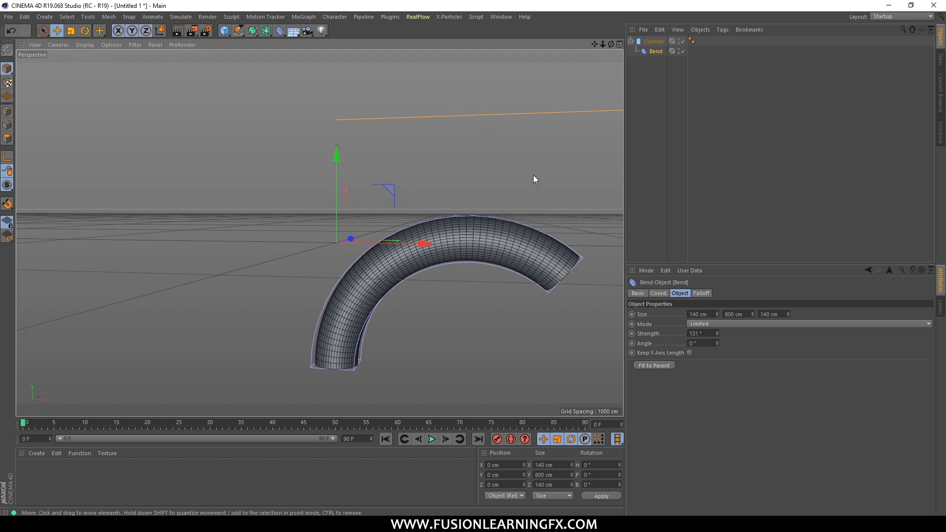
Merge the cylinder and its Bend deformer into one polygon object with Connect Objects + Delete
{"action": "left_click_drag", "start_coordinate": [660, 83], "coordinate": [645, 36]}
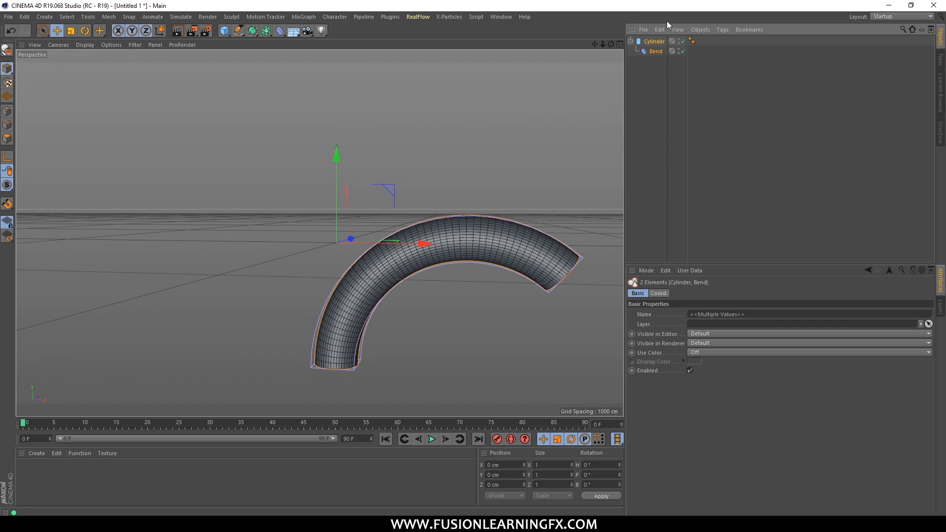
{"action": "left_click", "coordinate": [700, 29]}
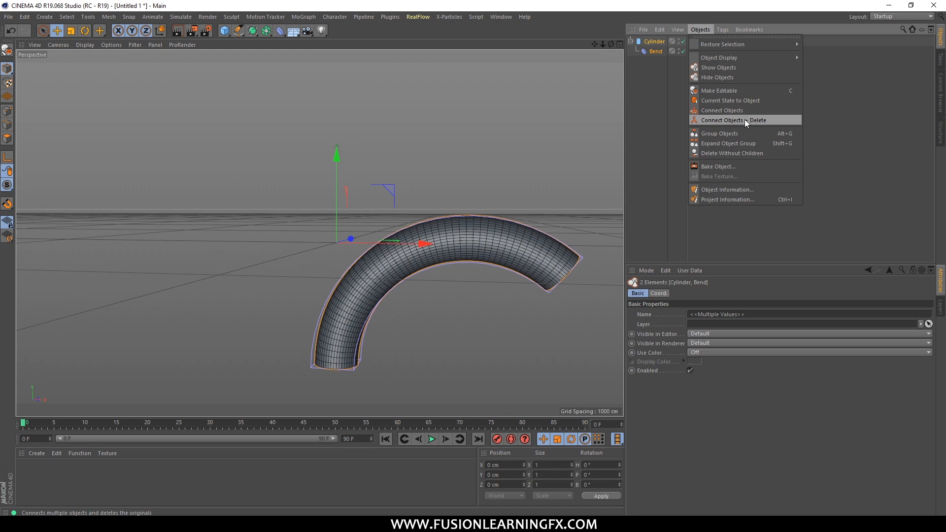
{"action": "left_click", "coordinate": [717, 121]}
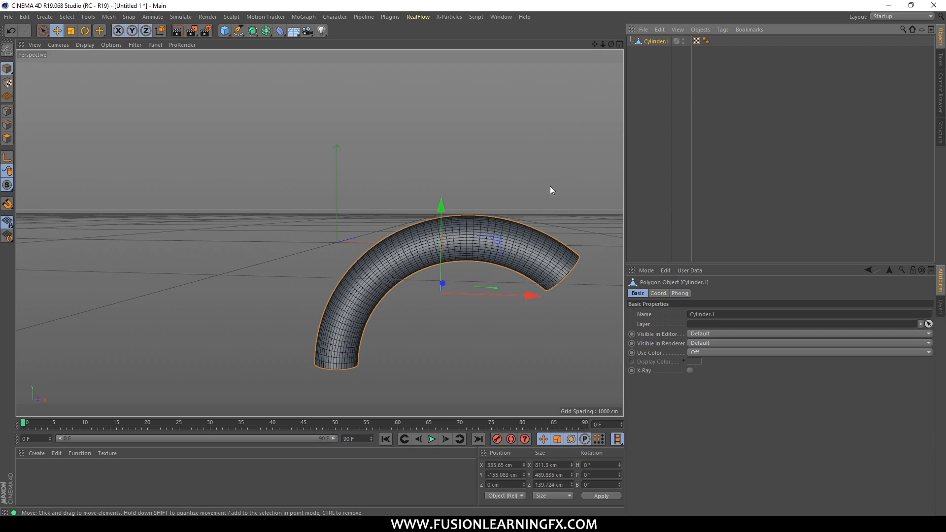
{"action": "left_click_drag", "start_coordinate": [550, 185], "coordinate": [499, 278], "text": "alt"}
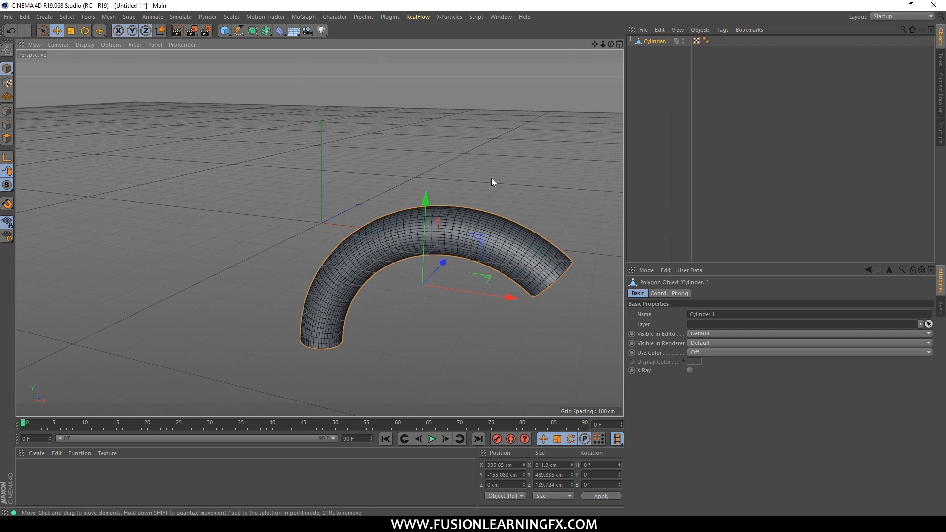
Rename the merged polygon object as Tunel
{"action": "left_click", "coordinate": [656, 129]}
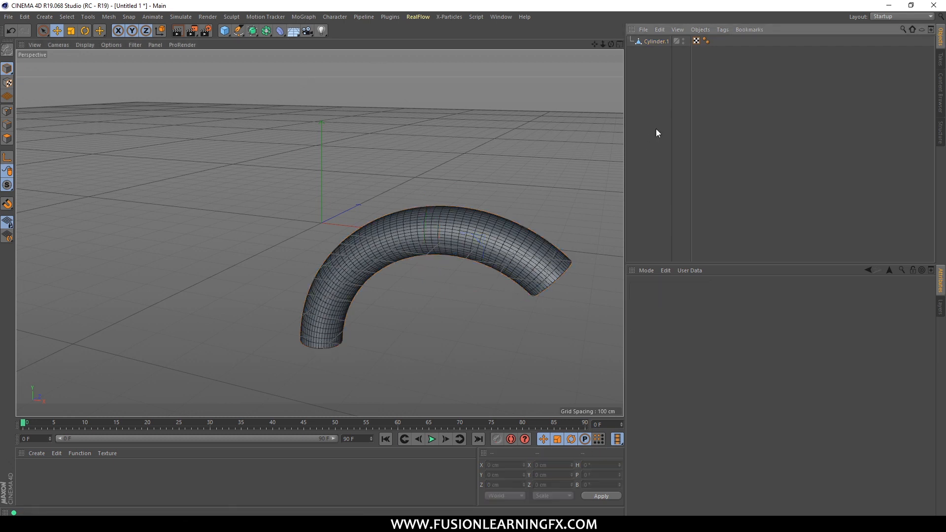
{"action": "left_click", "coordinate": [650, 44]}
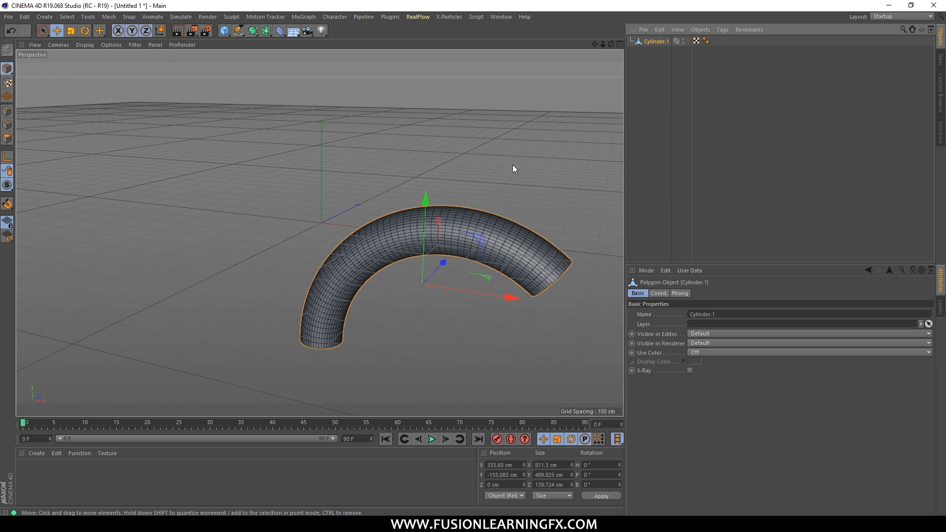
{"action": "double_click", "coordinate": [660, 42]}
{"action": "type", "text": "T"}
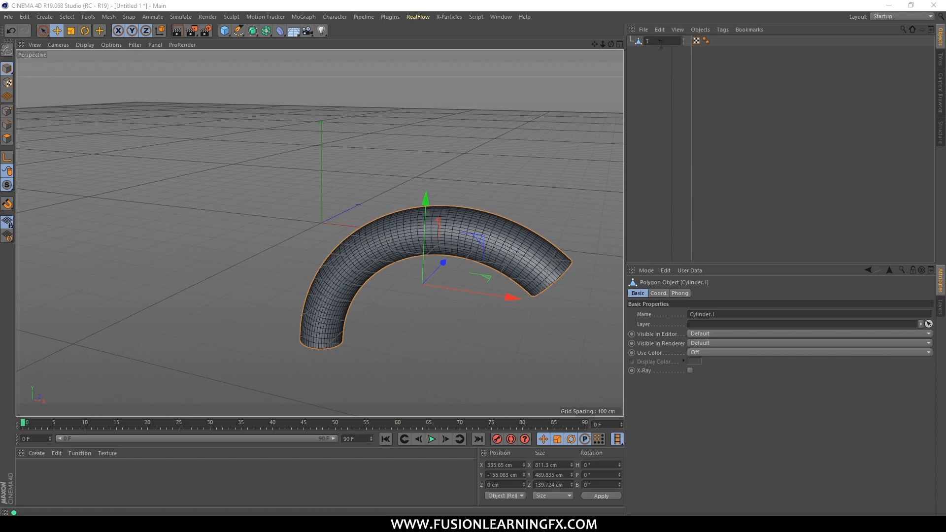
{"action": "type", "text": "unel"}
{"action": "key", "text": "Return"}
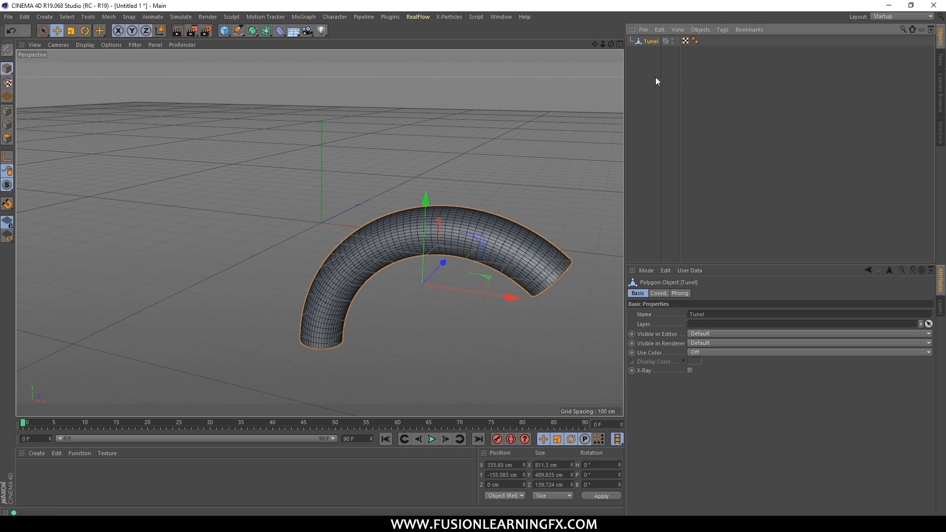
Lay the tunnel flat by setting its pitch rotation (R.P) to -90°
{"action": "left_click", "coordinate": [661, 293]}
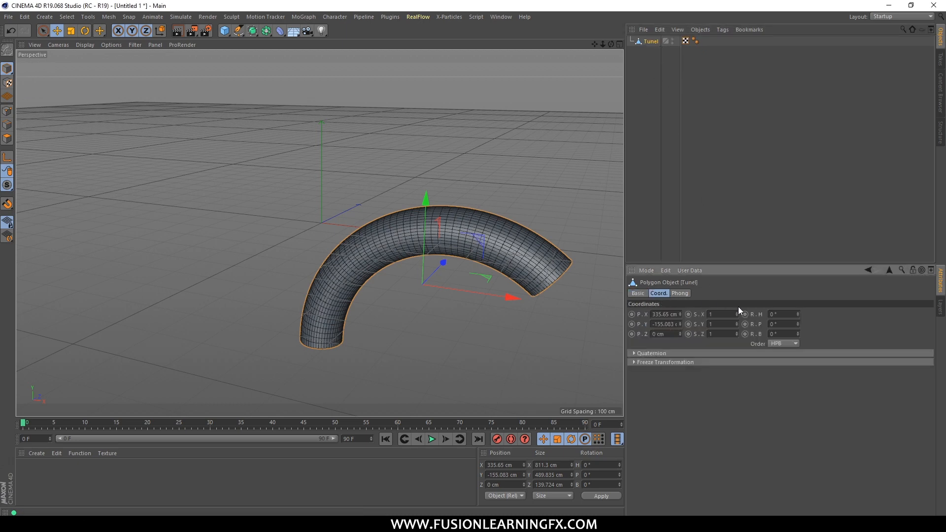
{"action": "left_click_drag", "start_coordinate": [798, 324], "coordinate": [762, 325]}
{"action": "left_click", "coordinate": [791, 324]}
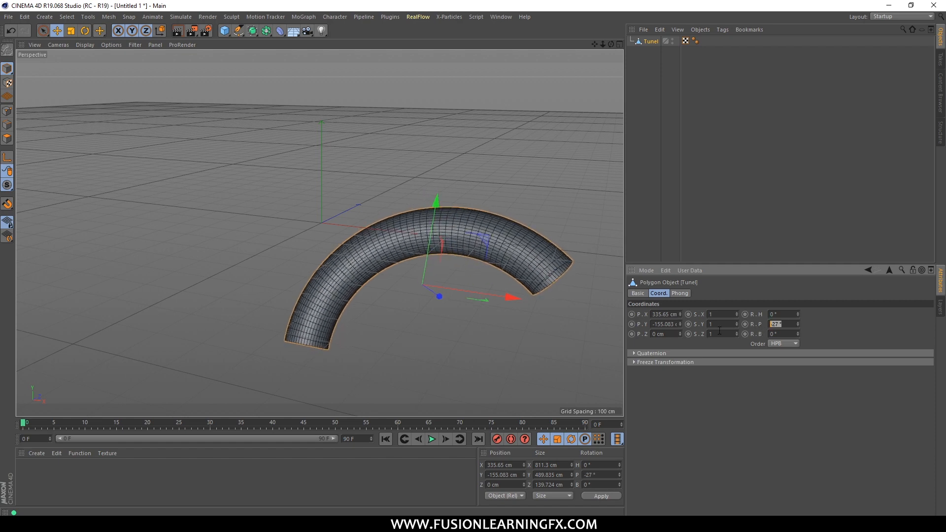
{"action": "type", "text": "-90"}
{"action": "key", "text": "Return"}
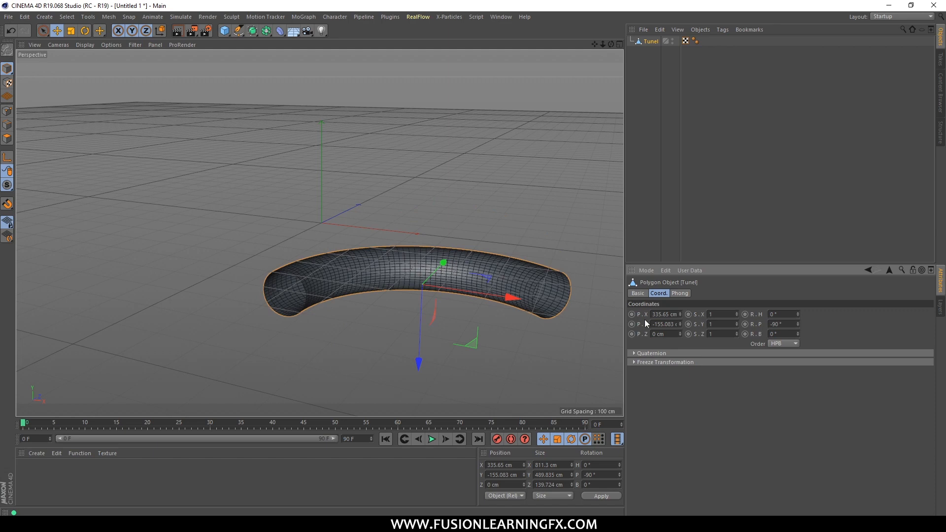
Raise the tunnel along the world Y axis in the front view to a Y position of about 70.5 cm
{"action": "mouse_move", "coordinate": [485, 272]}
{"action": "left_mouse_down", "text": "alt"}
{"action": "mouse_move", "coordinate": [462, 200]}
{"action": "mouse_move", "coordinate": [467, 216]}
{"action": "mouse_move", "coordinate": [493, 213]}
{"action": "mouse_move", "coordinate": [465, 206]}
{"action": "mouse_move", "coordinate": [484, 212]}
{"action": "mouse_move", "coordinate": [478, 254]}
{"action": "mouse_move", "coordinate": [486, 256]}
{"action": "left_mouse_up", "text": "alt"}
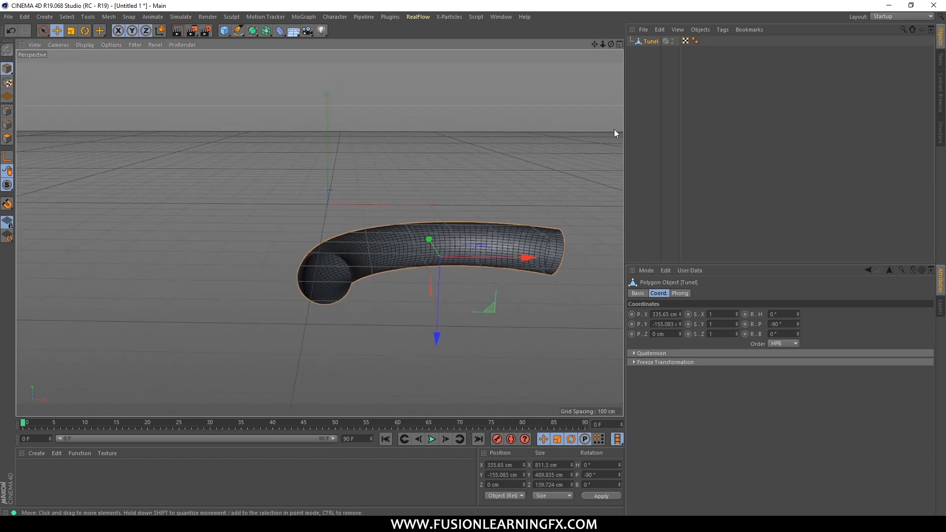
{"action": "middle_click", "coordinate": [446, 252]}
{"action": "scroll", "coordinate": [472, 302], "scroll_direction": "down", "scroll_amount": 3}
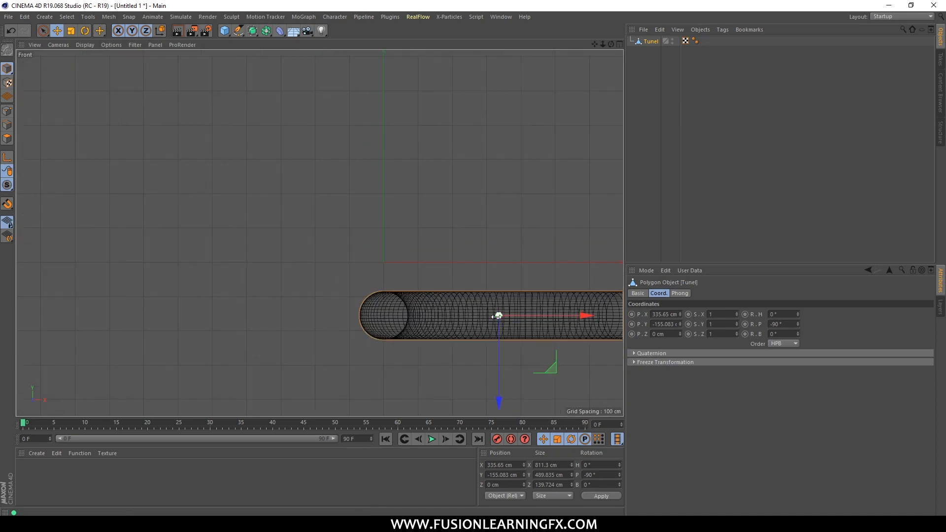
{"action": "left_click_drag", "start_coordinate": [501, 329], "coordinate": [500, 256]}
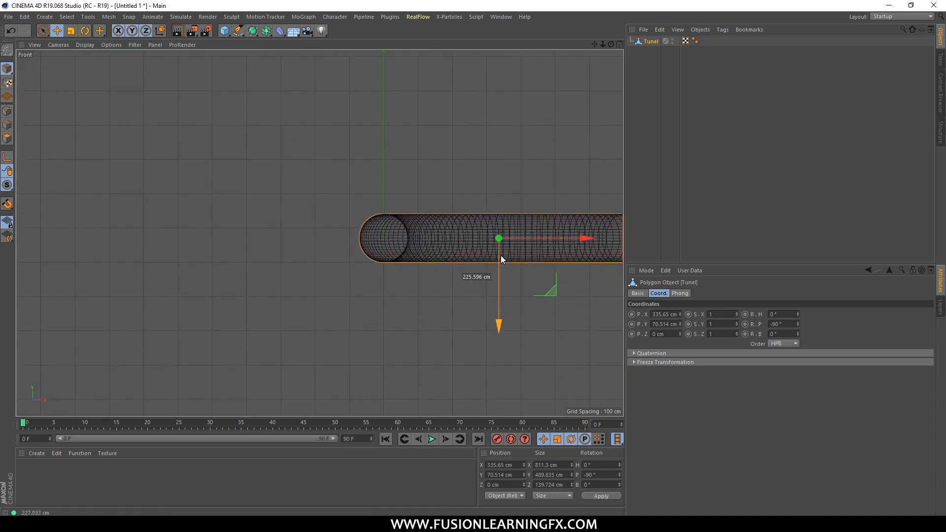
{"action": "middle_click", "coordinate": [418, 224]}
{"action": "middle_click", "coordinate": [247, 203]}
{"action": "middle_click", "coordinate": [374, 190]}
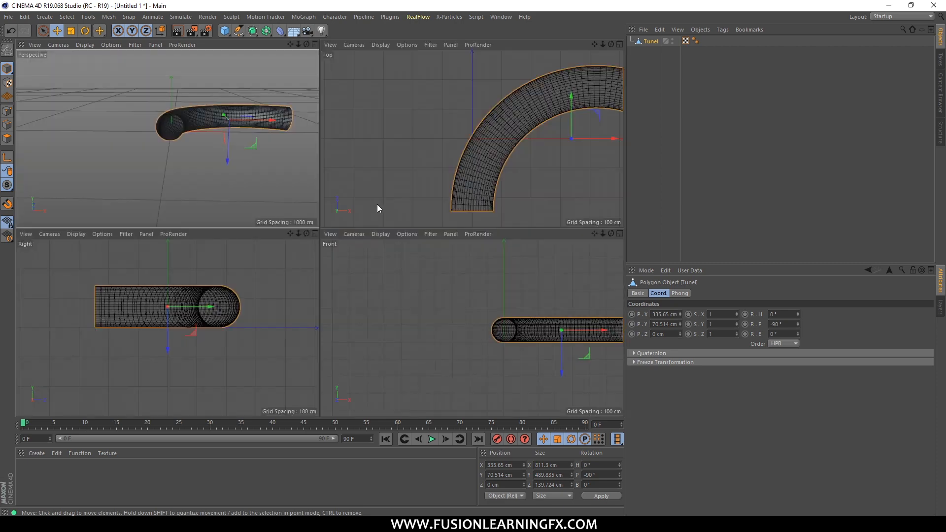
Examine the tunnel's open end and interior in the perspective view with the object deselected
{"action": "middle_click", "coordinate": [190, 155]}
{"action": "left_click_drag", "start_coordinate": [457, 235], "coordinate": [470, 232], "text": "alt"}
{"action": "scroll", "coordinate": [303, 185], "scroll_direction": "up", "scroll_amount": 3}
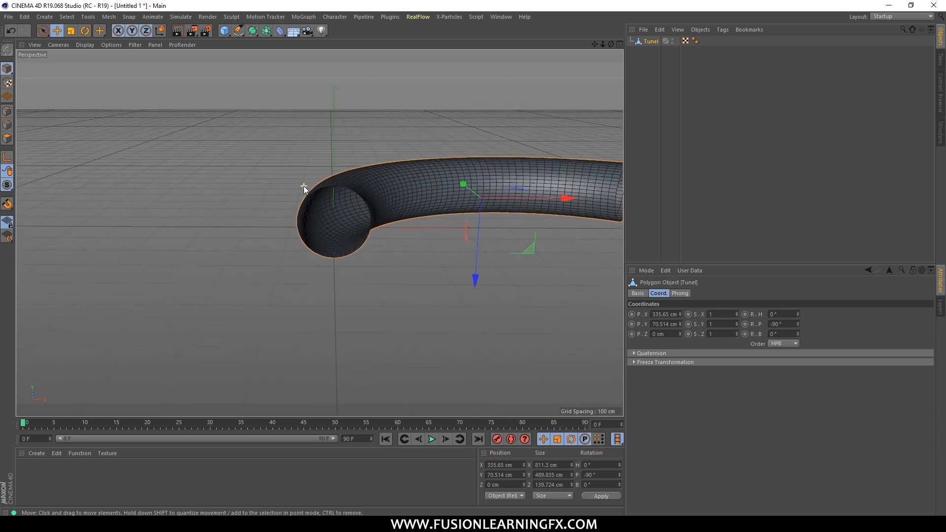
{"action": "left_click", "coordinate": [363, 132]}
{"action": "scroll", "coordinate": [335, 259], "scroll_direction": "up", "scroll_amount": 6}
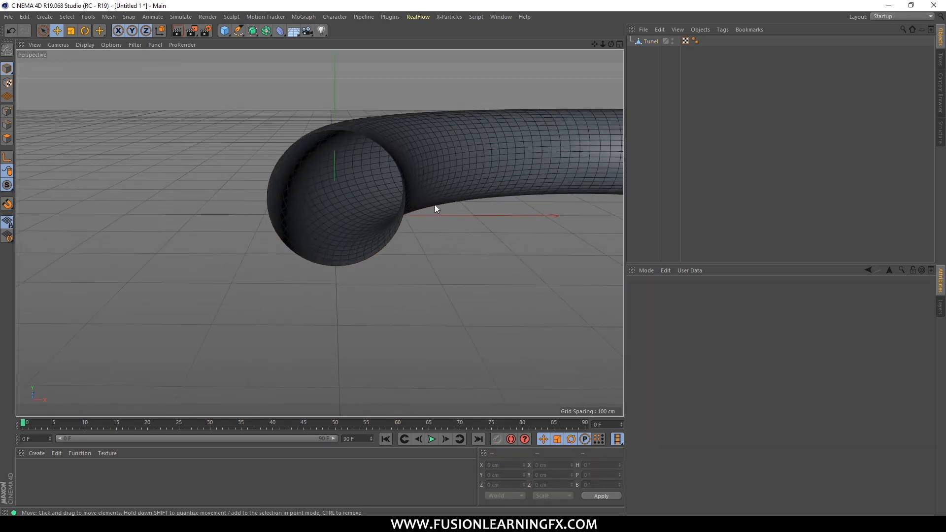
{"action": "middle_click_drag", "start_coordinate": [429, 206], "coordinate": [437, 198], "text": "alt"}
{"action": "left_click_drag", "start_coordinate": [431, 198], "coordinate": [424, 281], "text": "alt"}
{"action": "scroll", "coordinate": [341, 285], "scroll_direction": "up", "scroll_amount": 5}
{"action": "scroll", "coordinate": [340, 290], "scroll_direction": "down", "scroll_amount": 5}
{"action": "scroll", "coordinate": [430, 278], "scroll_direction": "up", "scroll_amount": 4}
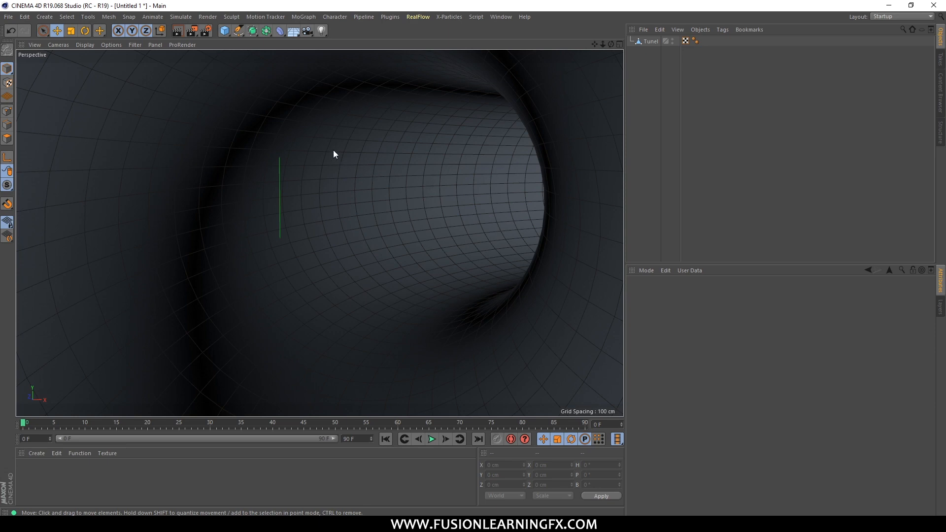
{"action": "scroll", "coordinate": [527, 152], "scroll_direction": "down", "scroll_amount": 4}
{"action": "left_click_drag", "start_coordinate": [521, 154], "coordinate": [421, 169], "text": "alt"}
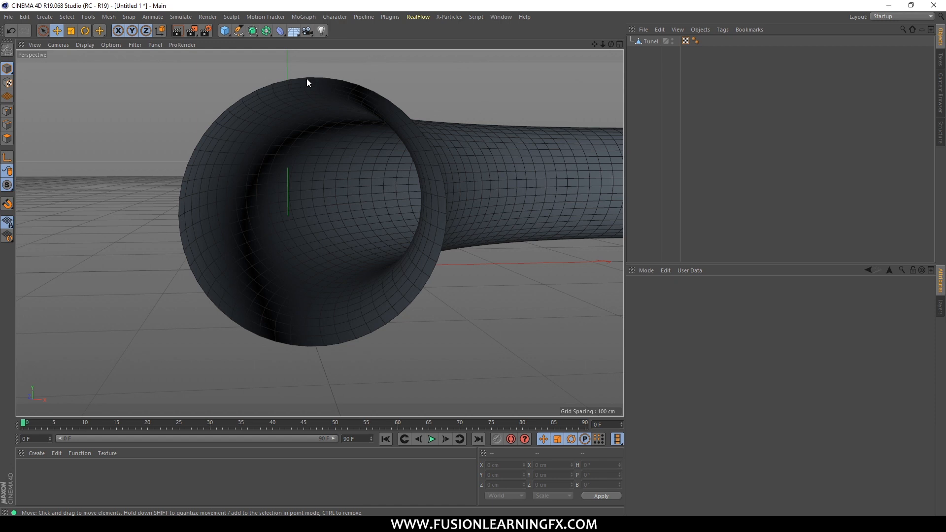
Add a Displacer deformer as a child of the Tunel object and open its shading settings
{"action": "left_click", "coordinate": [279, 29]}
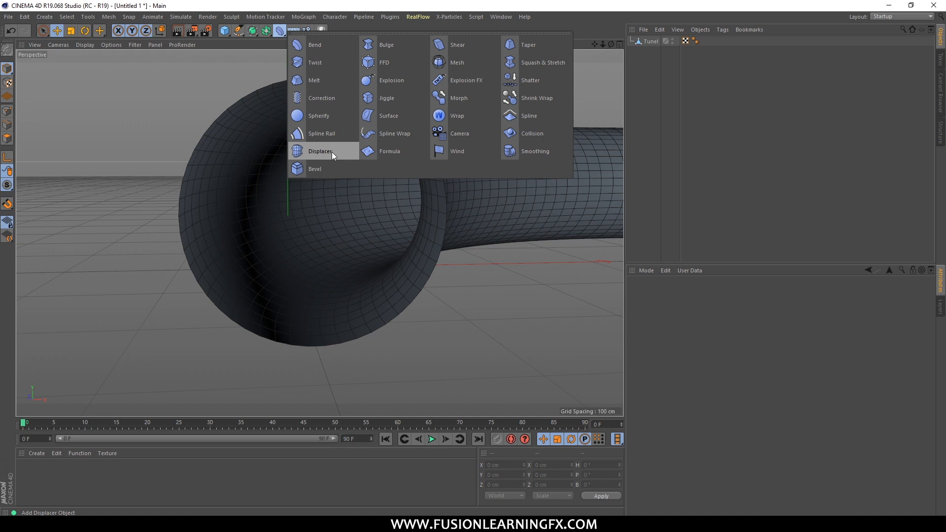
{"action": "left_click", "coordinate": [317, 153]}
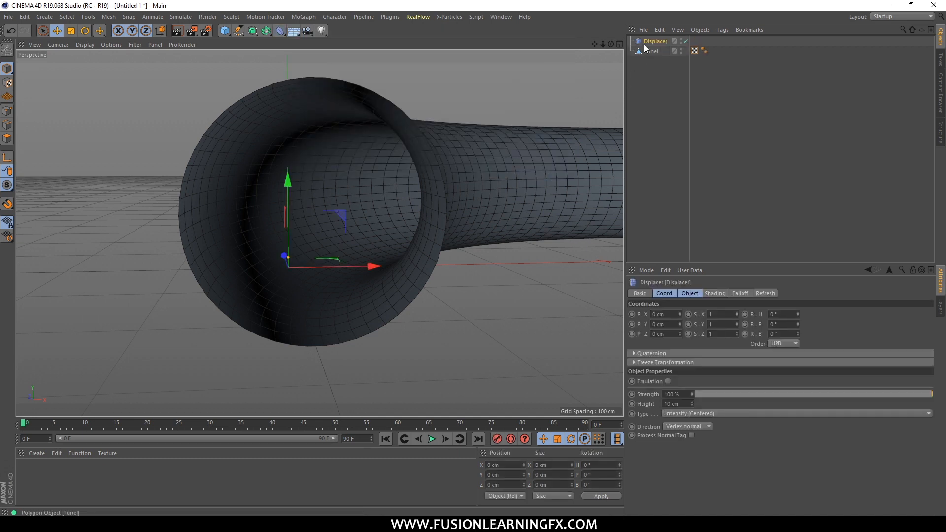
{"action": "mouse_move", "coordinate": [651, 44]}
{"action": "left_mouse_down"}
{"action": "mouse_move", "coordinate": [656, 60]}
{"action": "mouse_move", "coordinate": [650, 51]}
{"action": "left_mouse_up"}
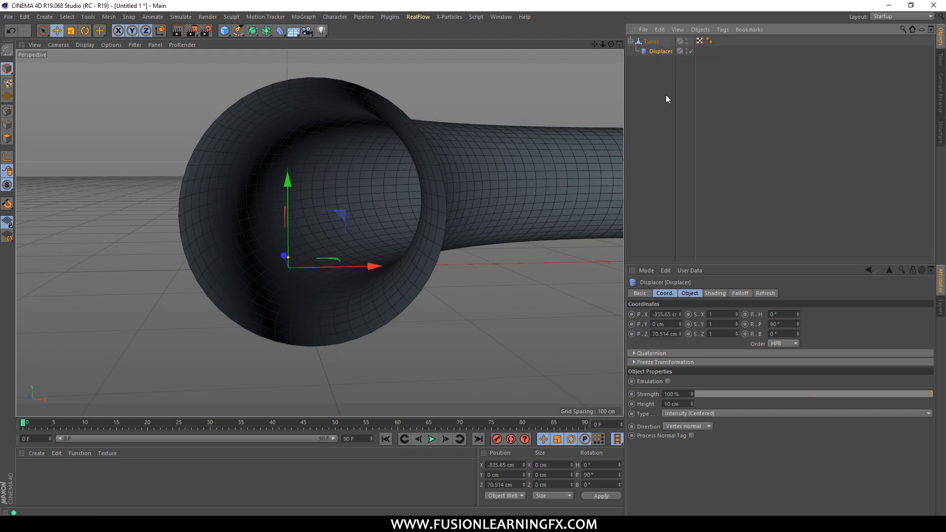
{"action": "left_click_drag", "start_coordinate": [421, 151], "coordinate": [250, 199], "text": "alt"}
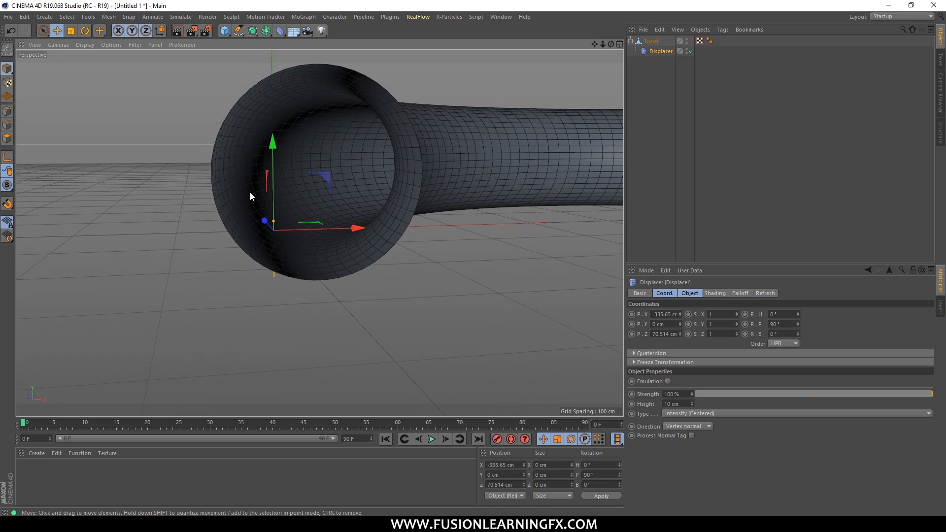
{"action": "right_click_drag", "start_coordinate": [250, 192], "coordinate": [582, 112], "text": "alt"}
{"action": "mouse_move", "coordinate": [477, 158]}
{"action": "left_mouse_down", "text": "alt"}
{"action": "mouse_move", "coordinate": [448, 167]}
{"action": "mouse_move", "coordinate": [475, 174]}
{"action": "left_mouse_up", "text": "alt"}
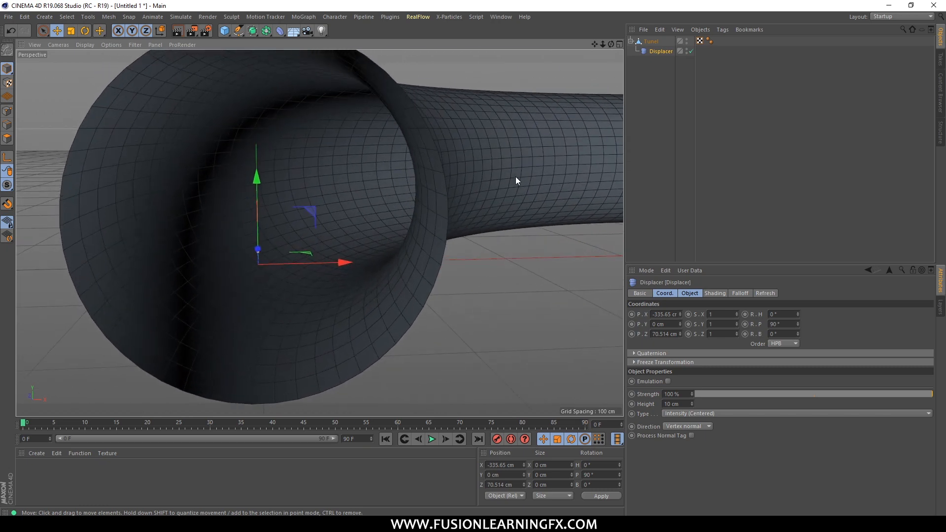
{"action": "left_click", "coordinate": [715, 294]}
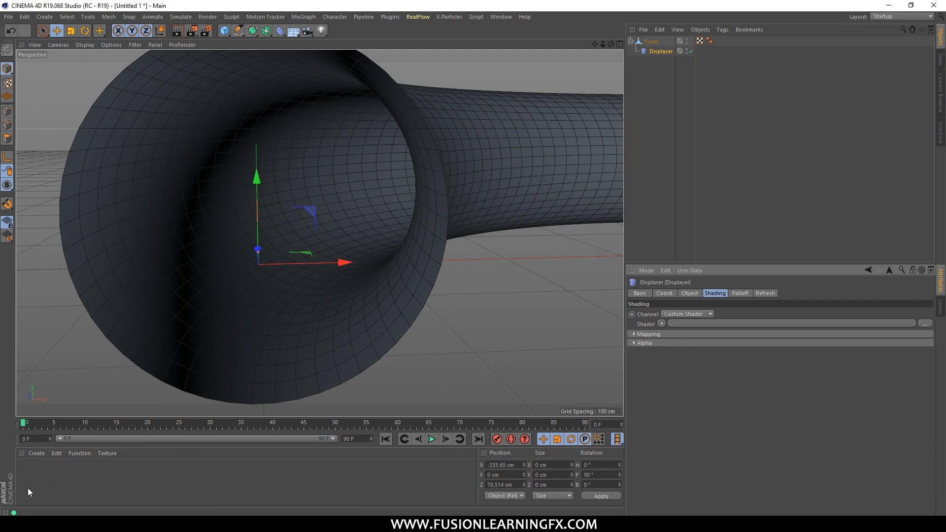
{"action": "left_click", "coordinate": [37, 453]}
{"action": "mouse_move", "coordinate": [74, 383]}
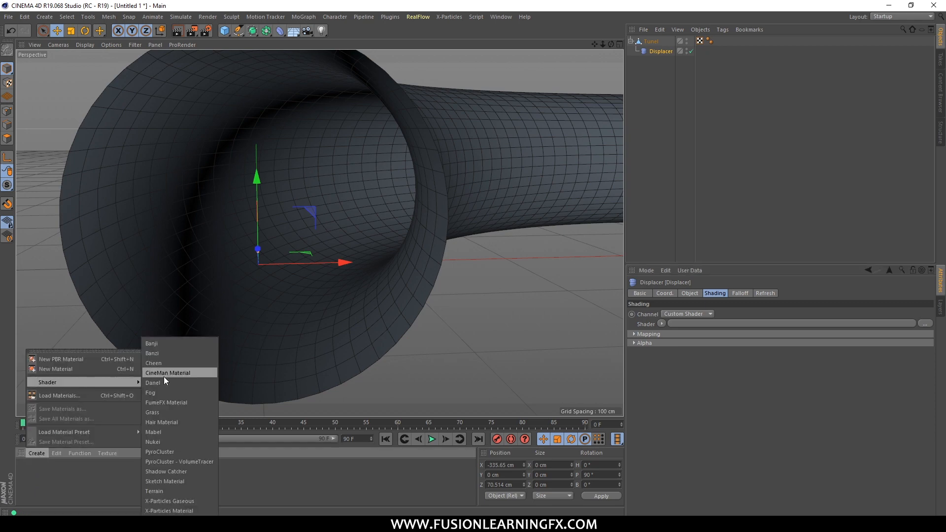
{"action": "left_click", "coordinate": [670, 60]}
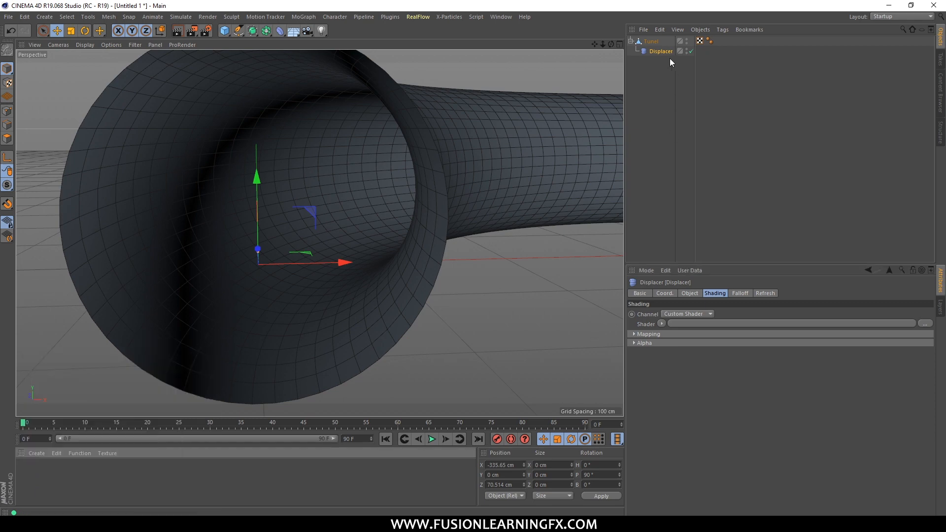
Load a Noise shader into the Displacer's custom shader channel to roughen the tunnel walls
{"action": "left_click", "coordinate": [661, 323]}
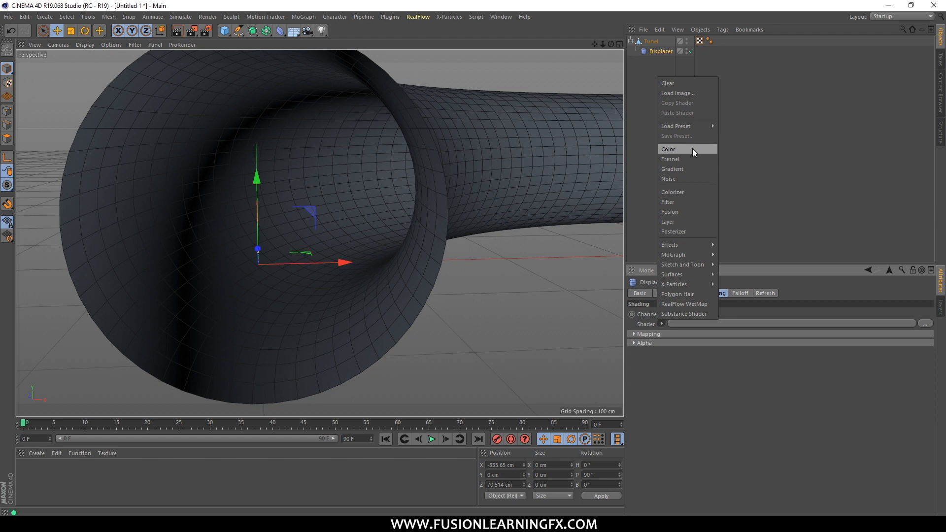
{"action": "left_click", "coordinate": [685, 178]}
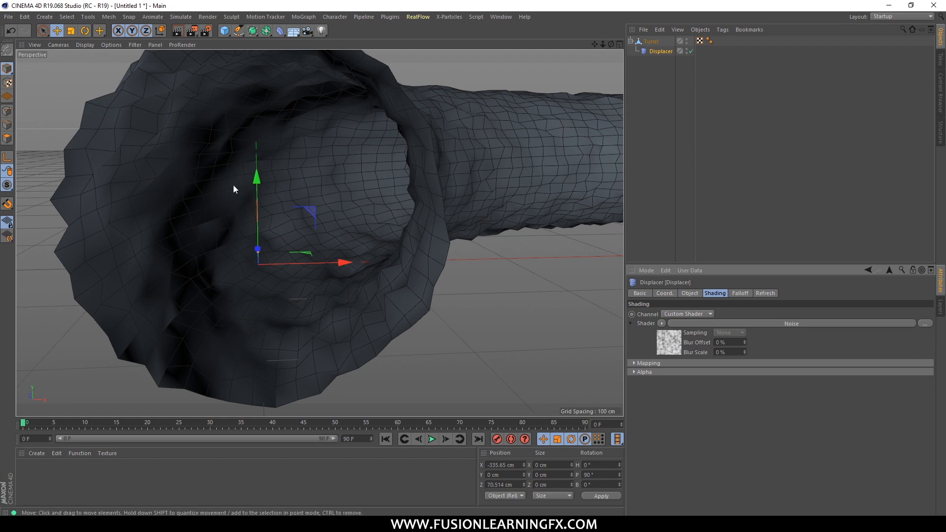
{"action": "scroll", "coordinate": [233, 189], "scroll_direction": "up", "scroll_amount": 5}
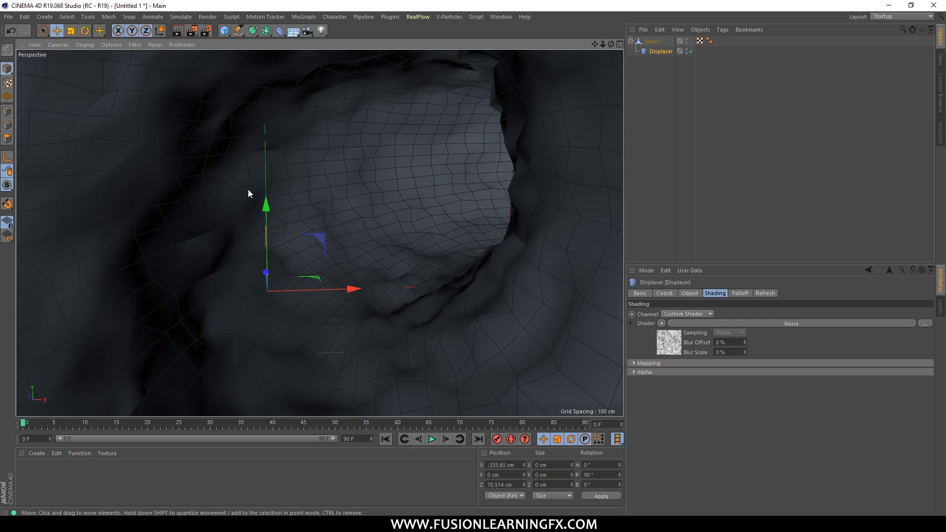
{"action": "scroll", "coordinate": [445, 177], "scroll_direction": "down", "scroll_amount": 5}
{"action": "scroll", "coordinate": [447, 179], "scroll_direction": "up", "scroll_amount": 5}
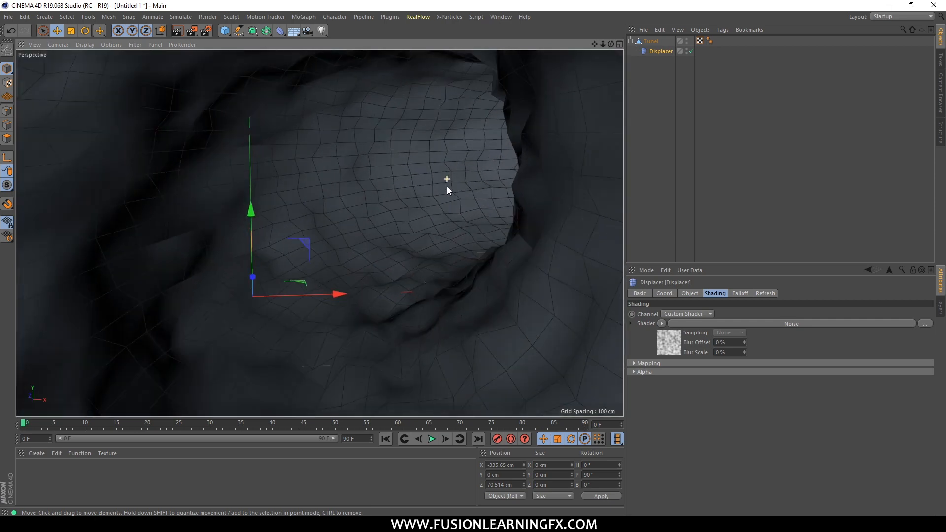
{"action": "scroll", "coordinate": [487, 189], "scroll_direction": "down", "scroll_amount": 5}
{"action": "scroll", "coordinate": [487, 190], "scroll_direction": "up", "scroll_amount": 5}
{"action": "scroll", "coordinate": [485, 183], "scroll_direction": "down", "scroll_amount": 5}
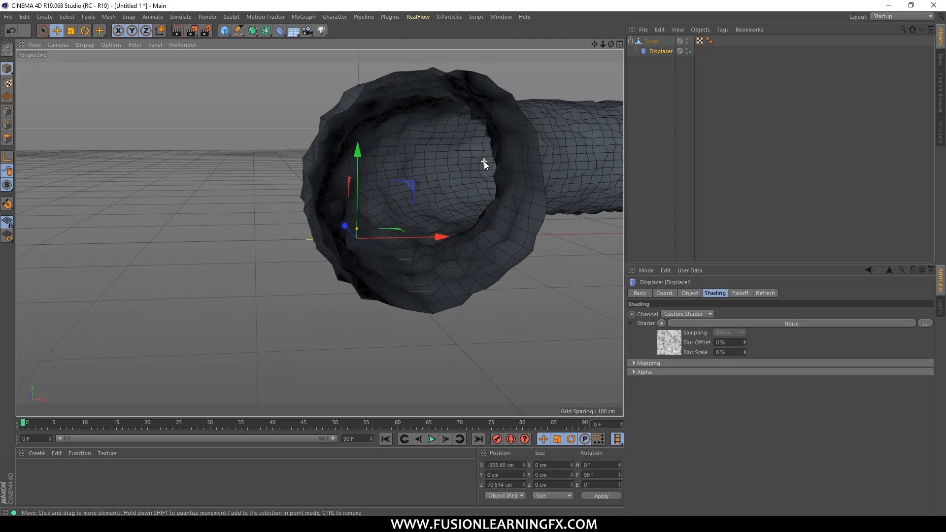
{"action": "scroll", "coordinate": [444, 179], "scroll_direction": "up", "scroll_amount": 6}
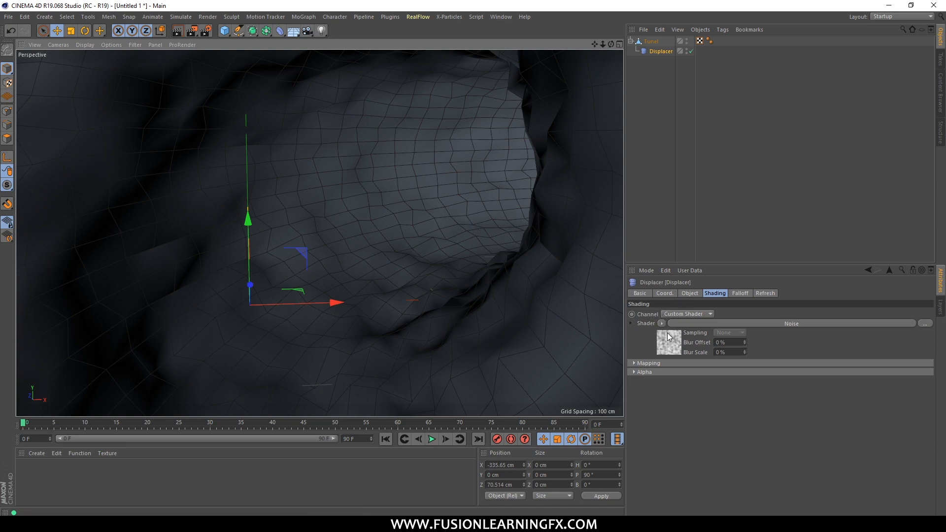
Try out different displacement strengths on the Displacer
{"action": "left_click", "coordinate": [690, 294]}
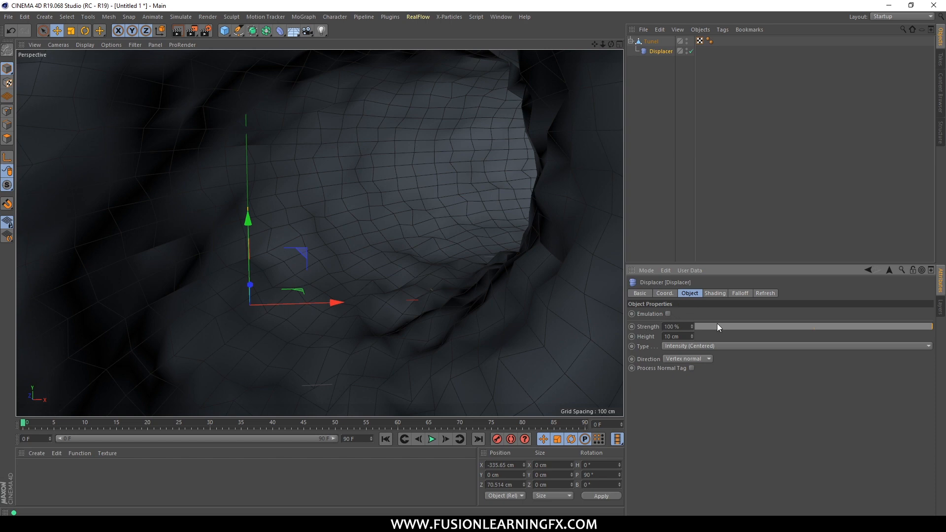
{"action": "left_click_drag", "start_coordinate": [850, 327], "coordinate": [945, 338]}
{"action": "left_click", "coordinate": [715, 294]}
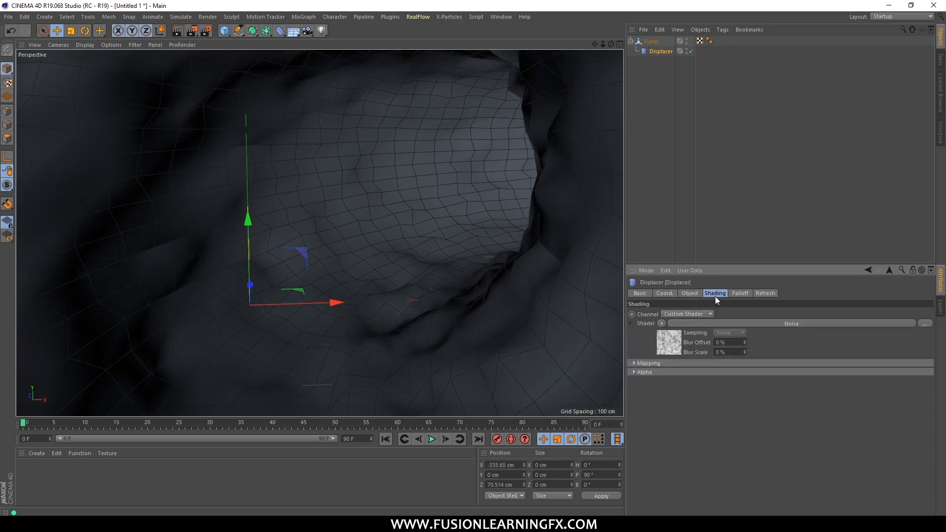
Set the global scale of the Displacer's Noise shader to 80%
{"action": "left_click", "coordinate": [669, 339]}
{"action": "left_click_drag", "start_coordinate": [726, 263], "coordinate": [722, 185]}
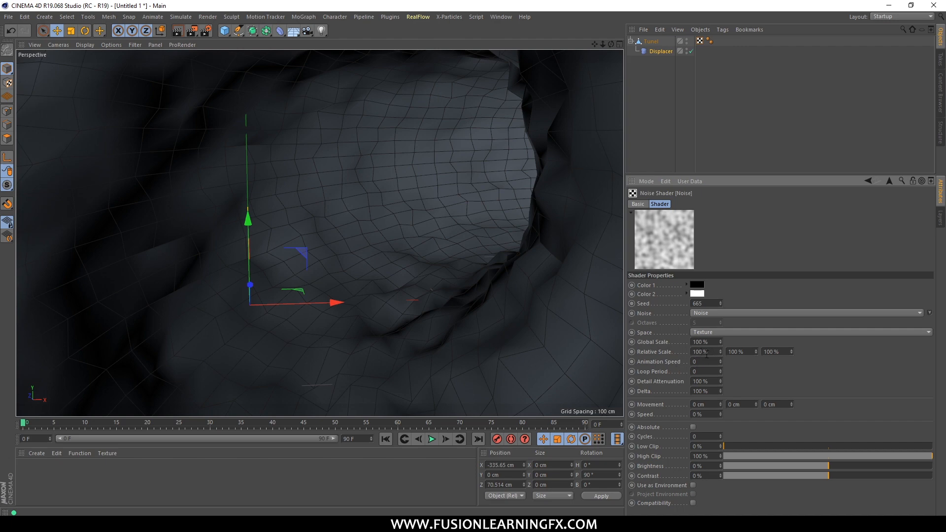
{"action": "left_click", "coordinate": [713, 343]}
{"action": "type", "text": "80"}
{"action": "key", "text": "Return"}
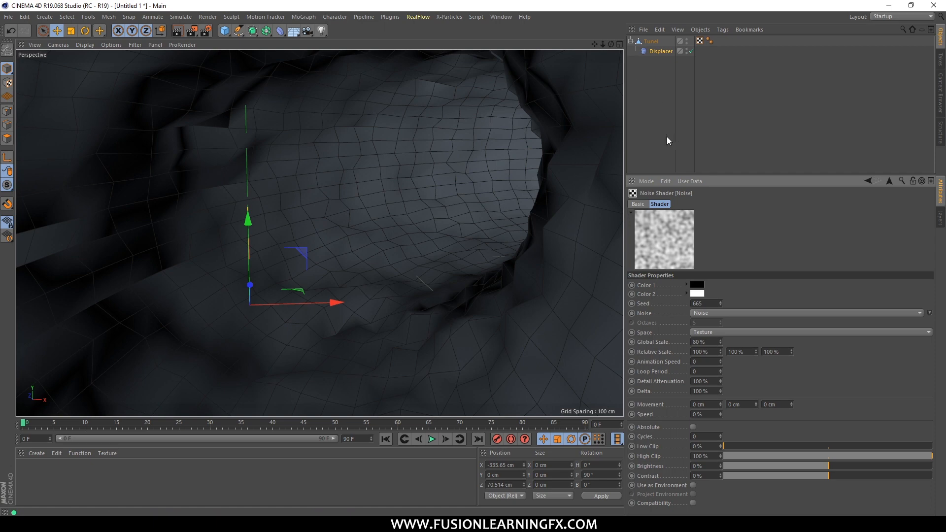
{"action": "left_click_drag", "start_coordinate": [442, 128], "coordinate": [437, 130], "text": "alt"}
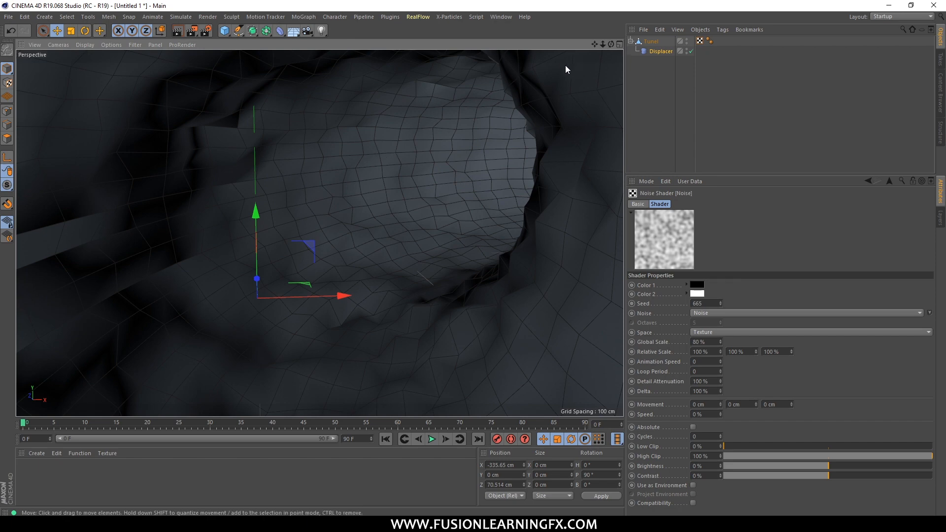
Add a Subdivision Surface generator and make the Tunel object its child to smooth the walls
{"action": "left_click", "coordinate": [254, 31]}
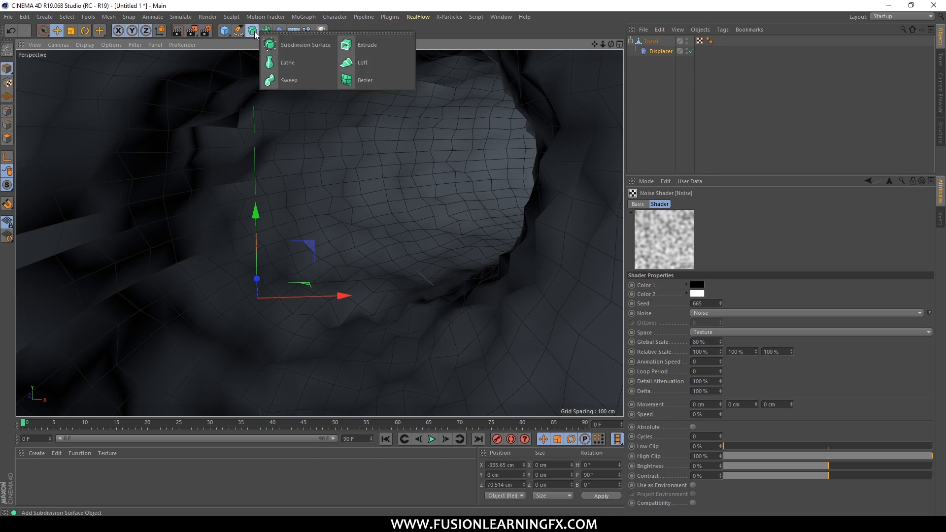
{"action": "left_click", "coordinate": [312, 48]}
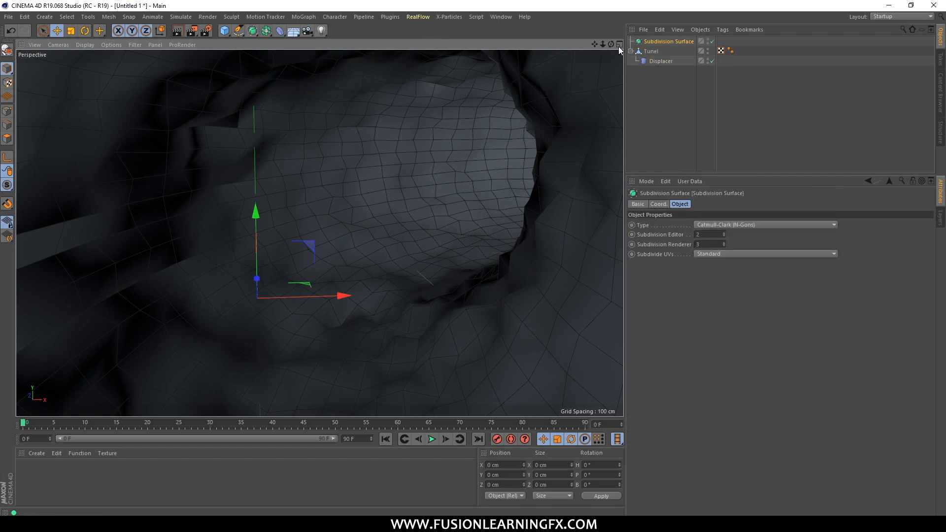
{"action": "left_click", "coordinate": [653, 51]}
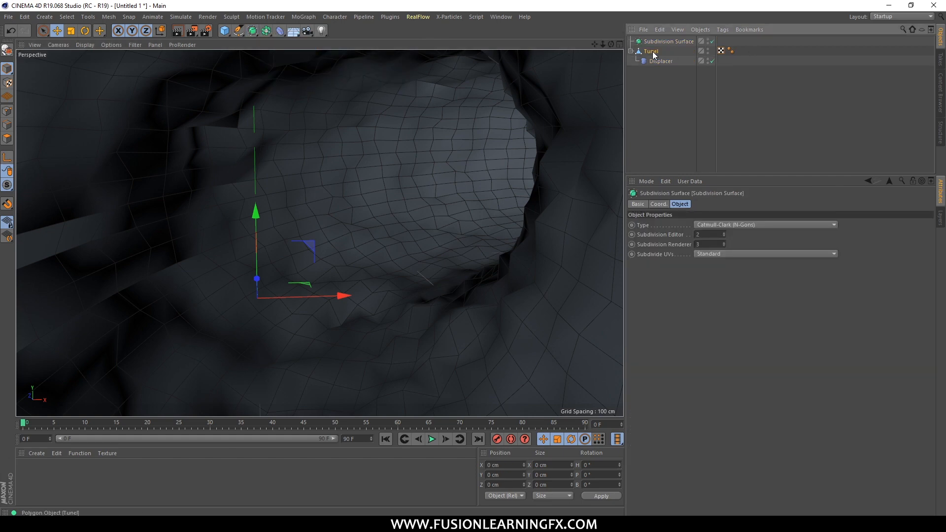
{"action": "left_click_drag", "start_coordinate": [652, 41], "coordinate": [653, 42]}
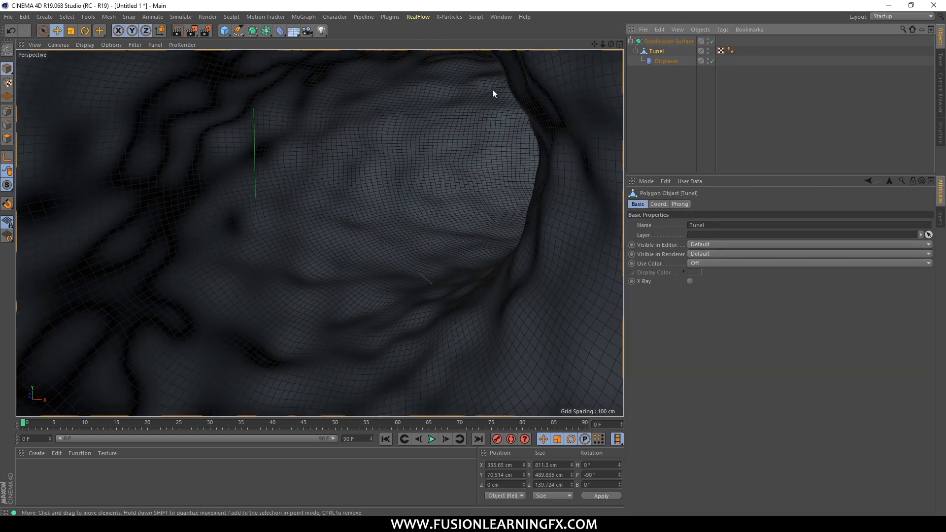
{"action": "left_click_drag", "start_coordinate": [610, 44], "coordinate": [591, 52]}
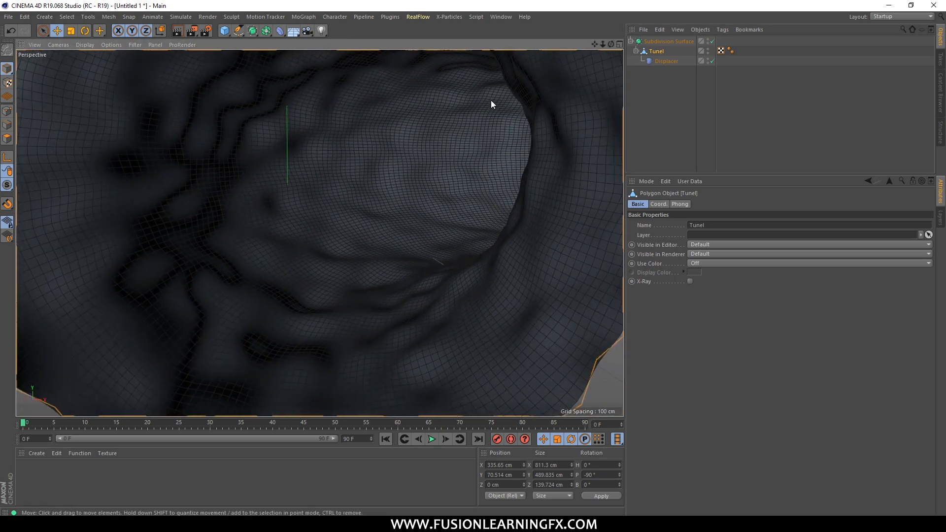
{"action": "scroll", "coordinate": [490, 102], "scroll_direction": "up", "scroll_amount": 2}
{"action": "scroll", "coordinate": [561, 81], "scroll_direction": "down", "scroll_amount": 1}
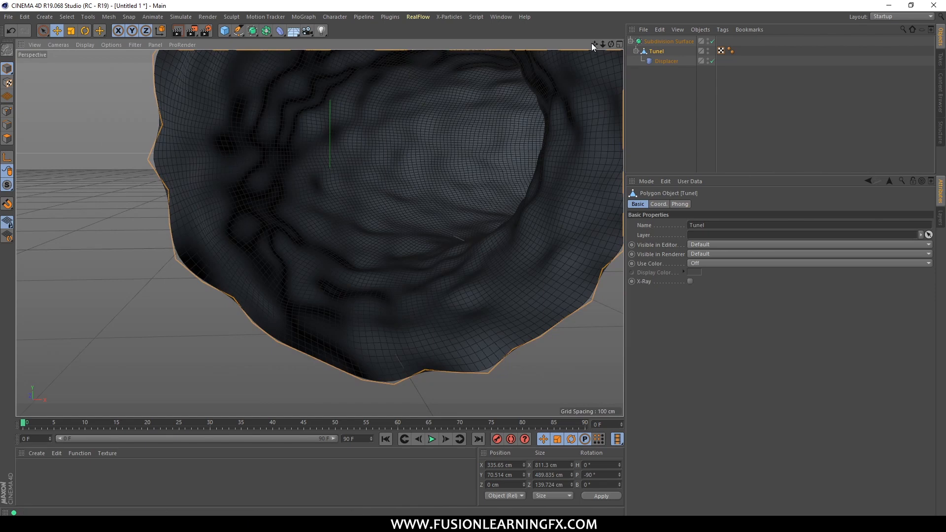
{"action": "scroll", "coordinate": [523, 150], "scroll_direction": "up", "scroll_amount": 4}
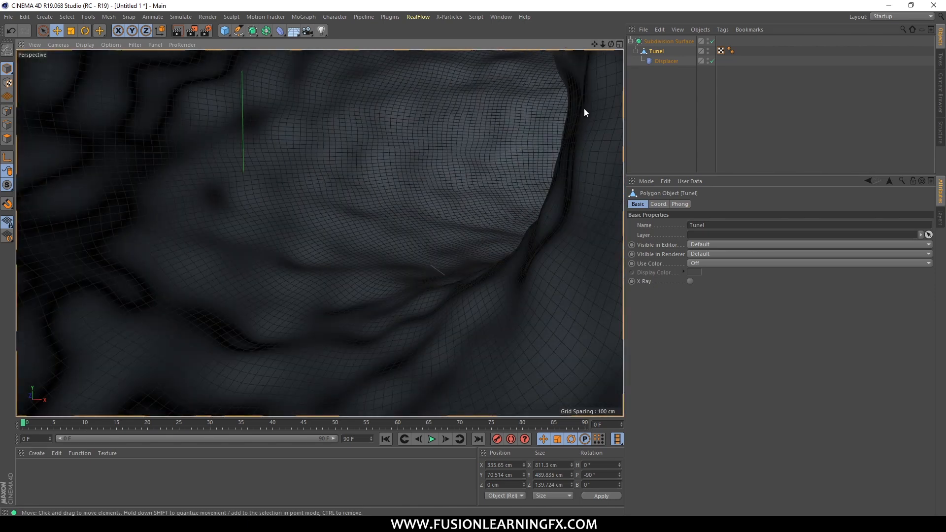
Set the Subdivision Surface's editor and renderer subdivision levels to 1
{"action": "left_click", "coordinate": [655, 41]}
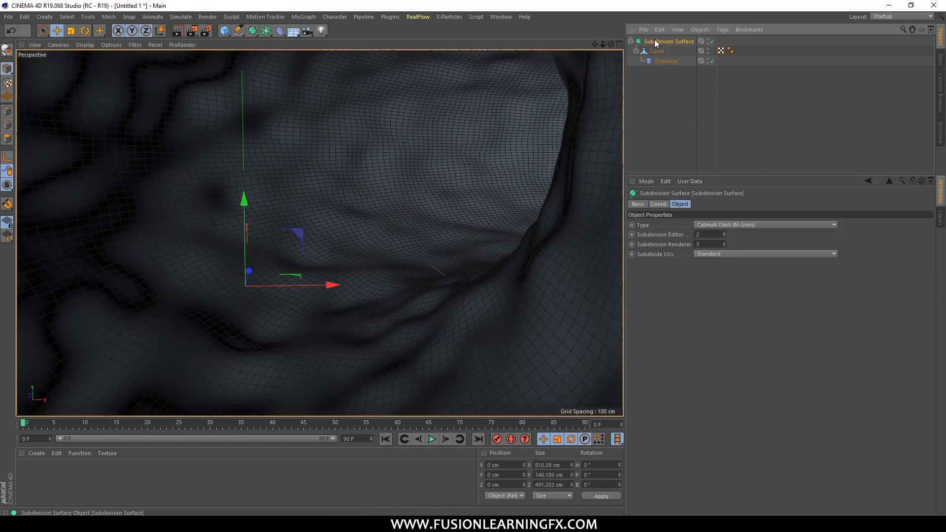
{"action": "double_click", "coordinate": [698, 235]}
{"action": "type", "text": "1"}
{"action": "key", "text": "Return"}
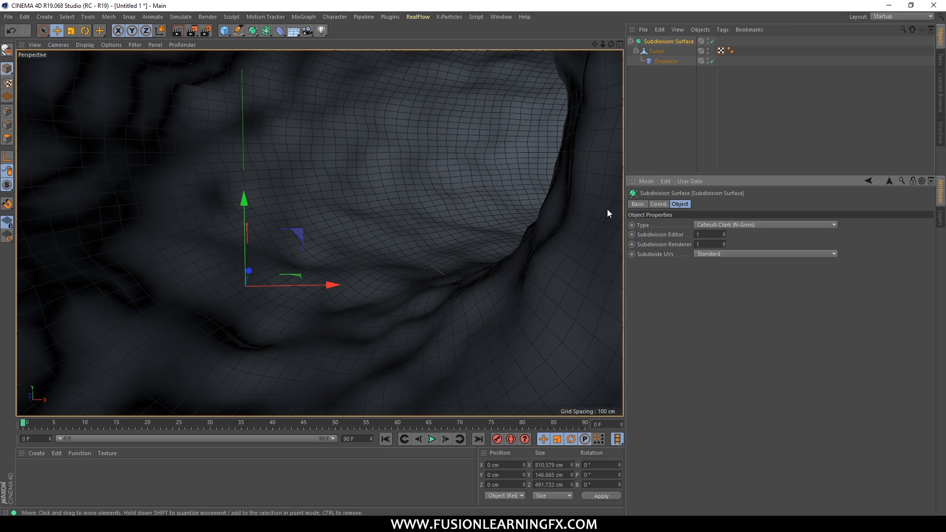
{"action": "scroll", "coordinate": [375, 197], "scroll_direction": "down", "scroll_amount": 3}
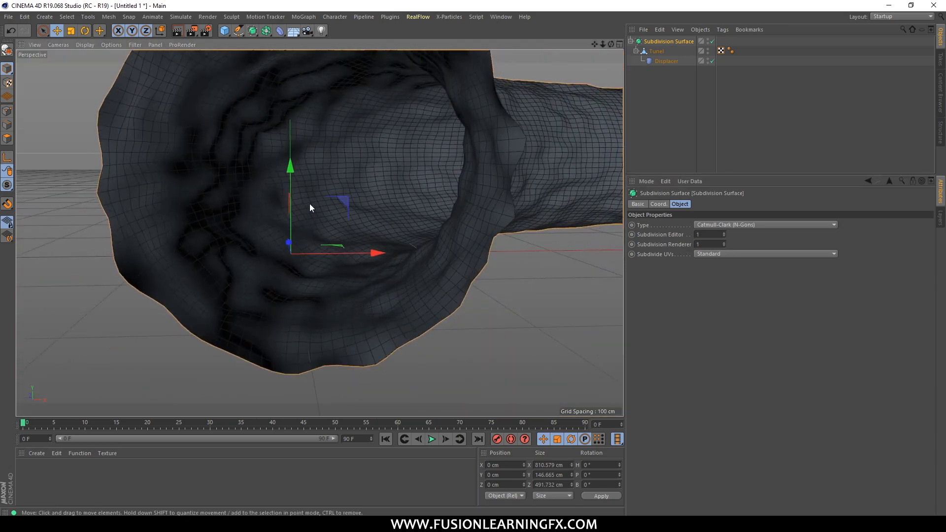
{"action": "left_click_drag", "start_coordinate": [310, 204], "coordinate": [507, 219], "text": "alt"}
{"action": "scroll", "coordinate": [376, 253], "scroll_direction": "up", "scroll_amount": 4}
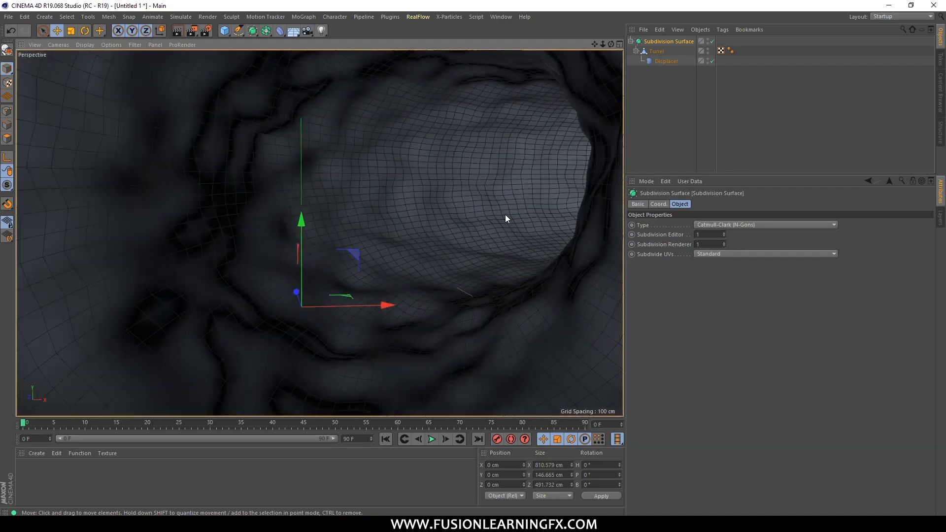
Set the Displacer's height to 15 cm and check the roughened tunnel from outside and inside
{"action": "left_click", "coordinate": [666, 61]}
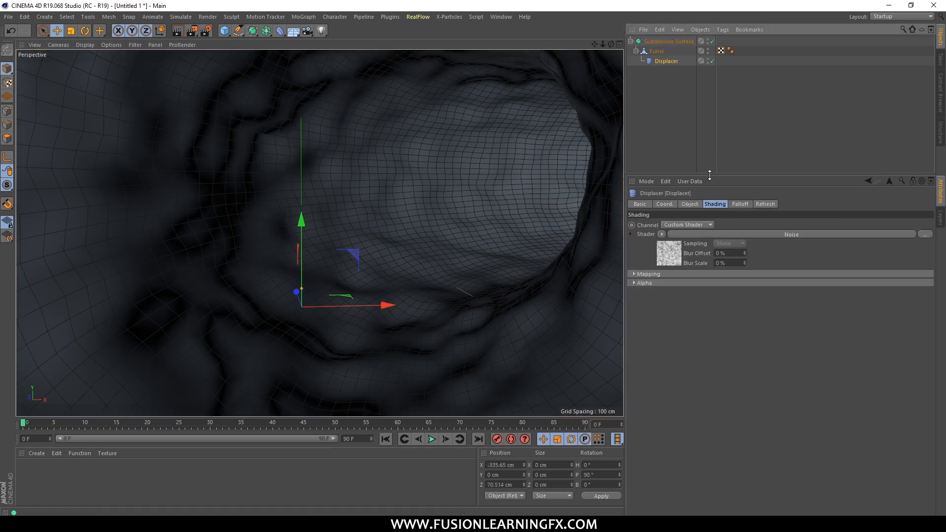
{"action": "left_click", "coordinate": [690, 204]}
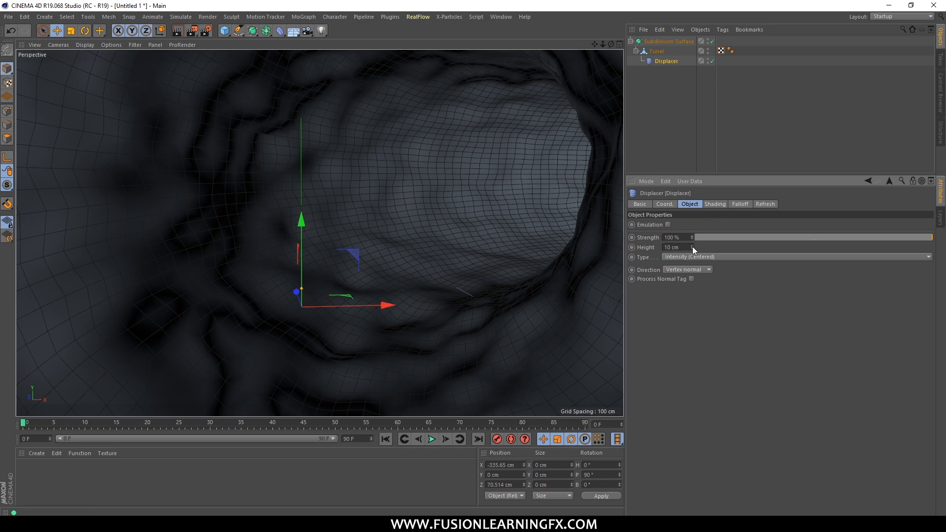
{"action": "left_click_drag", "start_coordinate": [690, 245], "coordinate": [692, 238]}
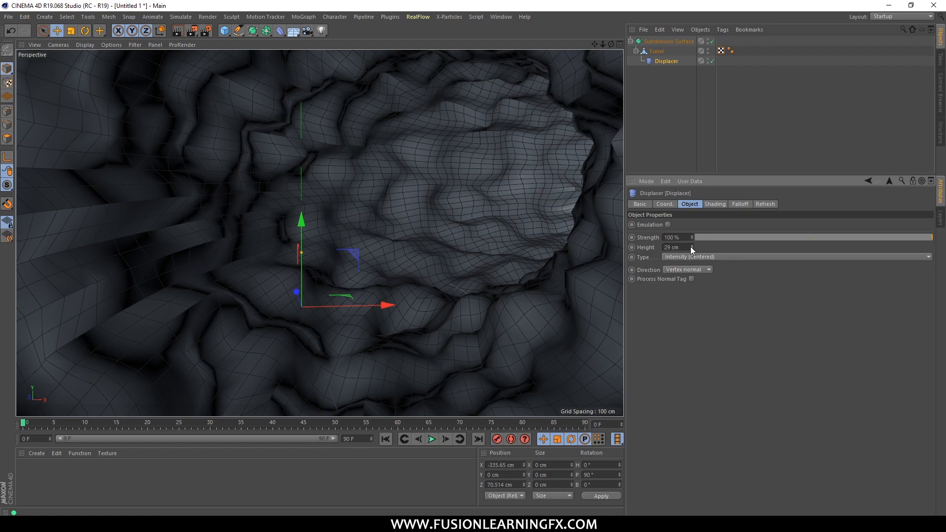
{"action": "left_click_drag", "start_coordinate": [681, 247], "coordinate": [621, 254]}
{"action": "type", "text": "15"}
{"action": "key", "text": "Return"}
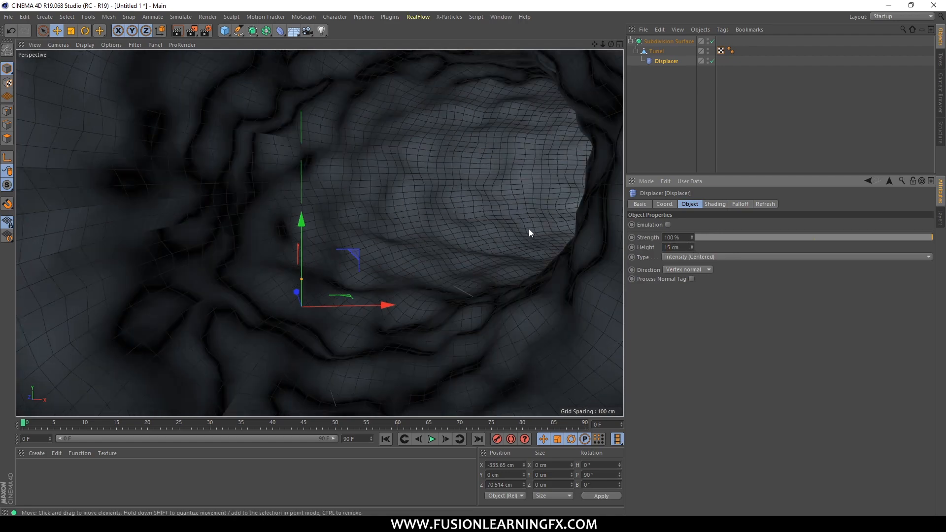
{"action": "scroll", "coordinate": [529, 232], "scroll_direction": "down", "scroll_amount": 5}
{"action": "middle_click_drag", "start_coordinate": [528, 233], "coordinate": [459, 236], "text": "alt"}
{"action": "left_click_drag", "start_coordinate": [458, 232], "coordinate": [336, 247], "text": "alt"}
{"action": "middle_click_drag", "start_coordinate": [336, 246], "coordinate": [351, 243], "text": "alt"}
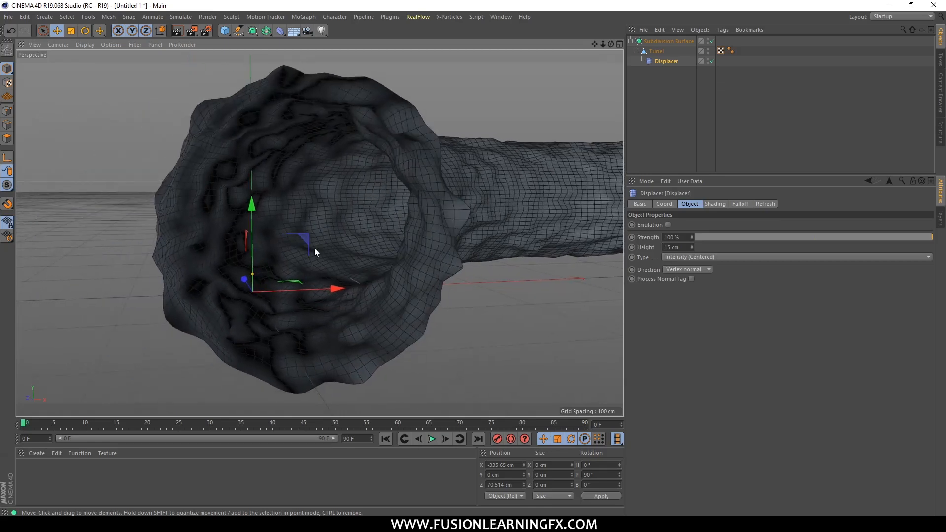
{"action": "scroll", "coordinate": [352, 241], "scroll_direction": "up", "scroll_amount": 4}
{"action": "left_click_drag", "start_coordinate": [352, 237], "coordinate": [570, 289], "text": "alt"}
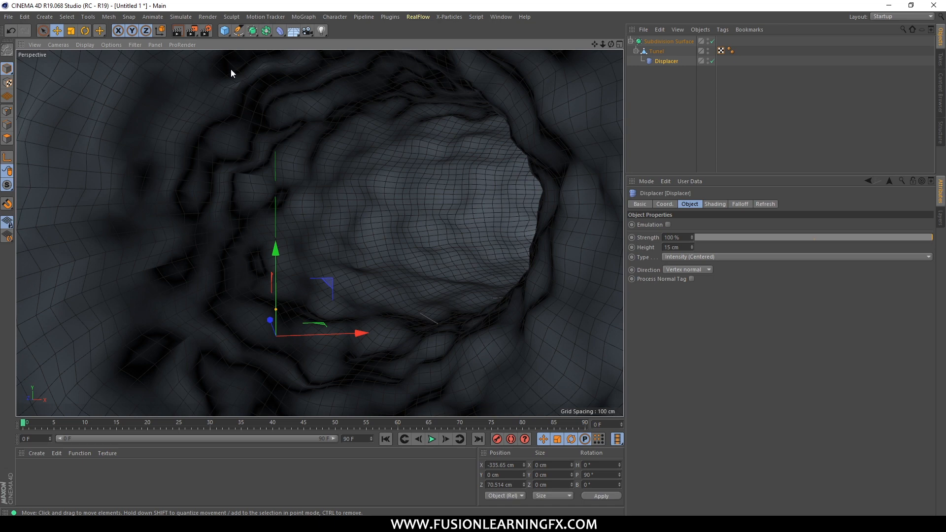
{"action": "left_click", "coordinate": [208, 17]}
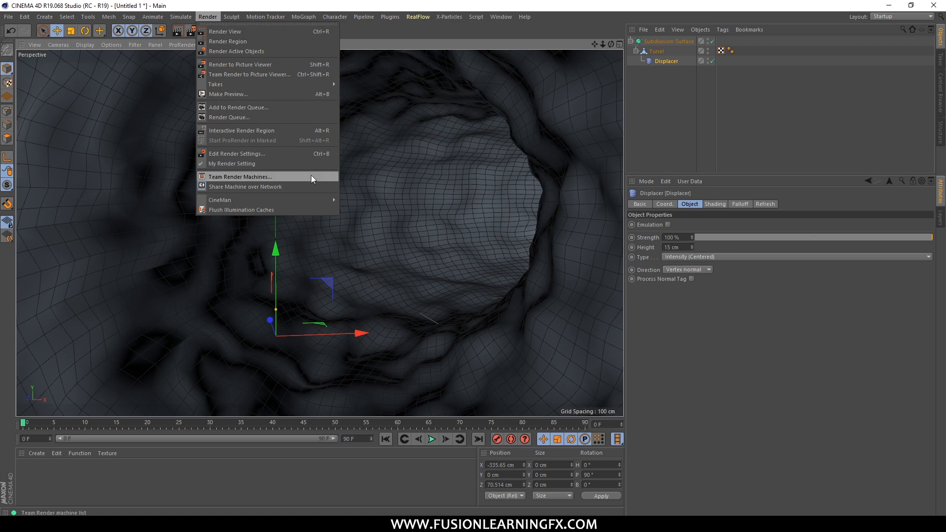
{"action": "left_click", "coordinate": [254, 155]}
{"action": "left_click_drag", "start_coordinate": [265, 29], "coordinate": [578, 210]}
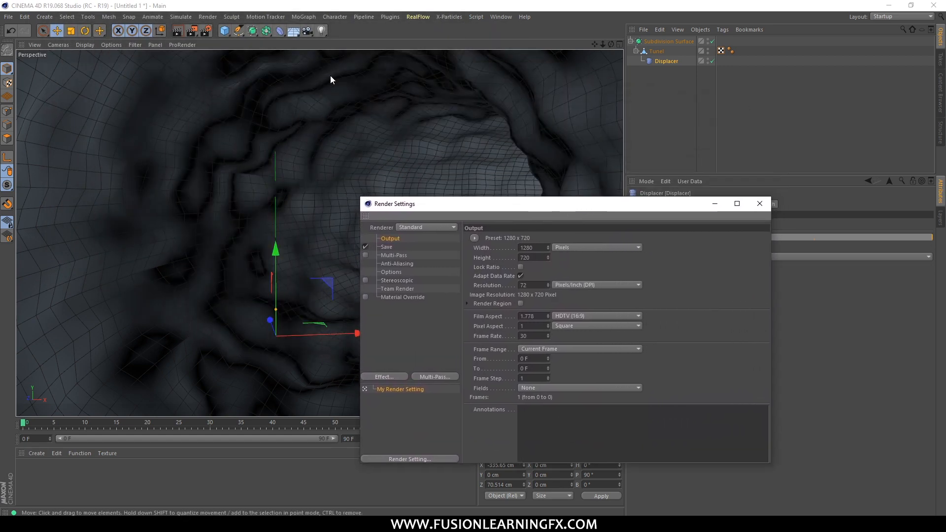
{"action": "left_click", "coordinate": [759, 203]}
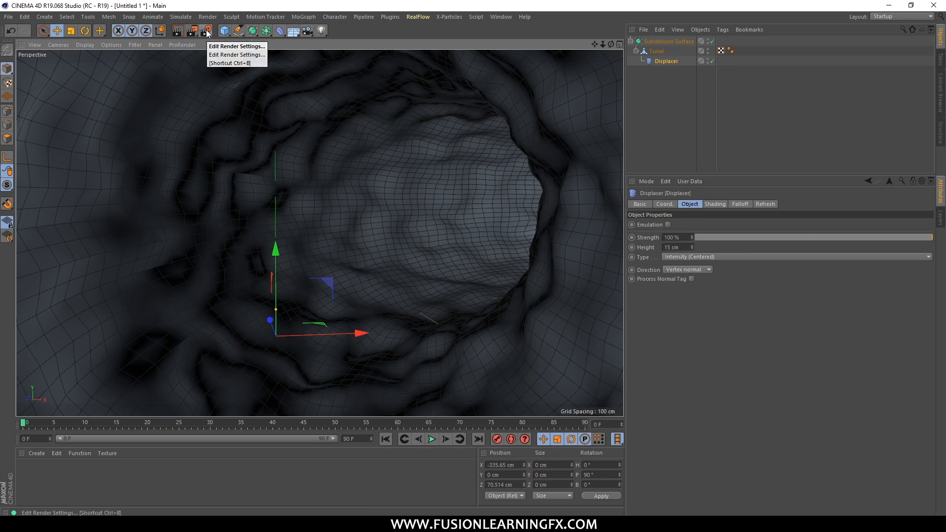
{"action": "left_click", "coordinate": [175, 34]}
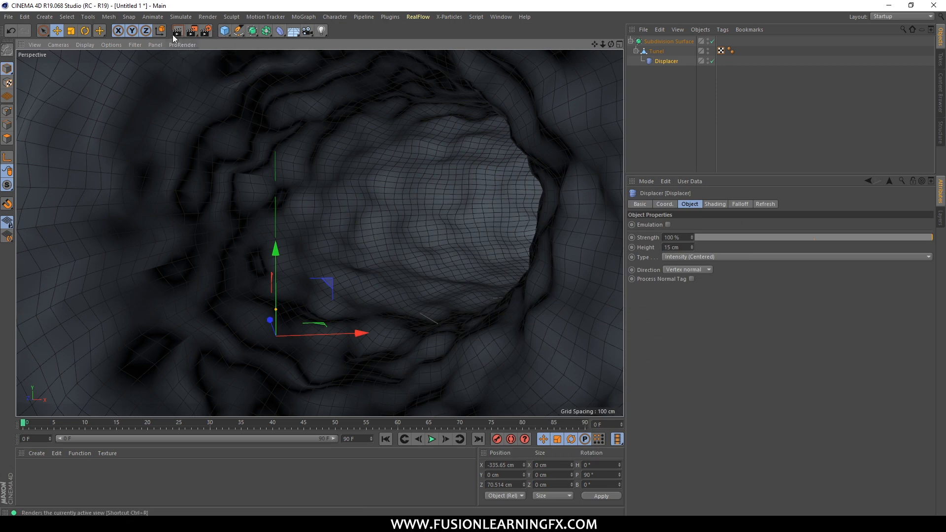
{"action": "left_click", "coordinate": [205, 19]}
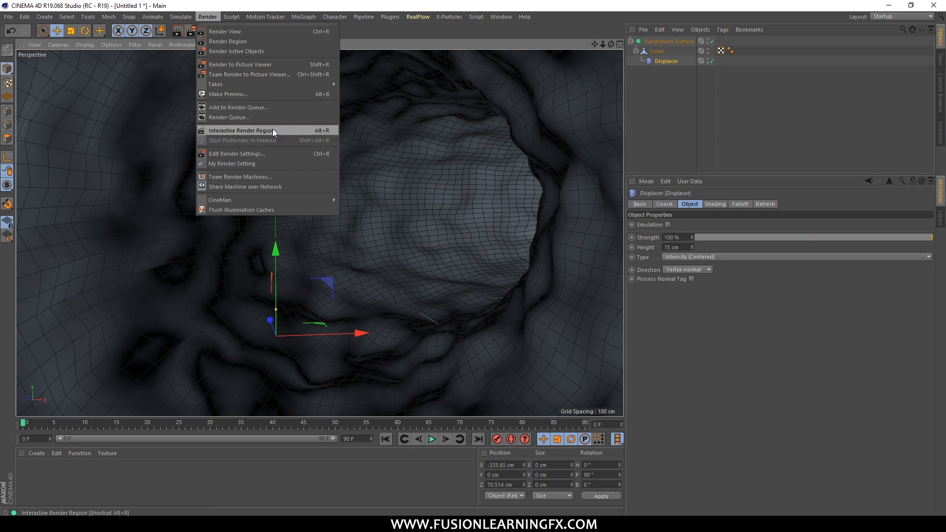
{"action": "left_click", "coordinate": [392, 153]}
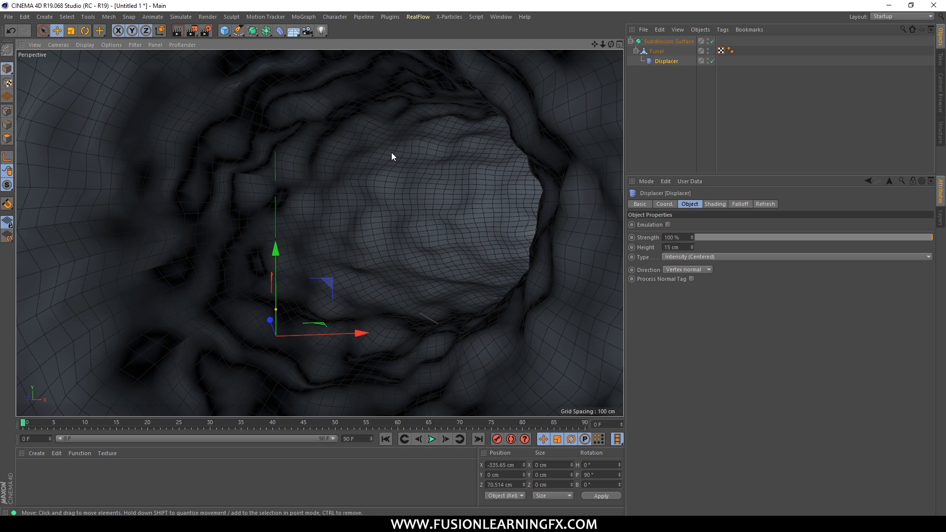
Open the render settings and switch the renderer to ProRender
{"action": "key", "text": "ctrl+b"}
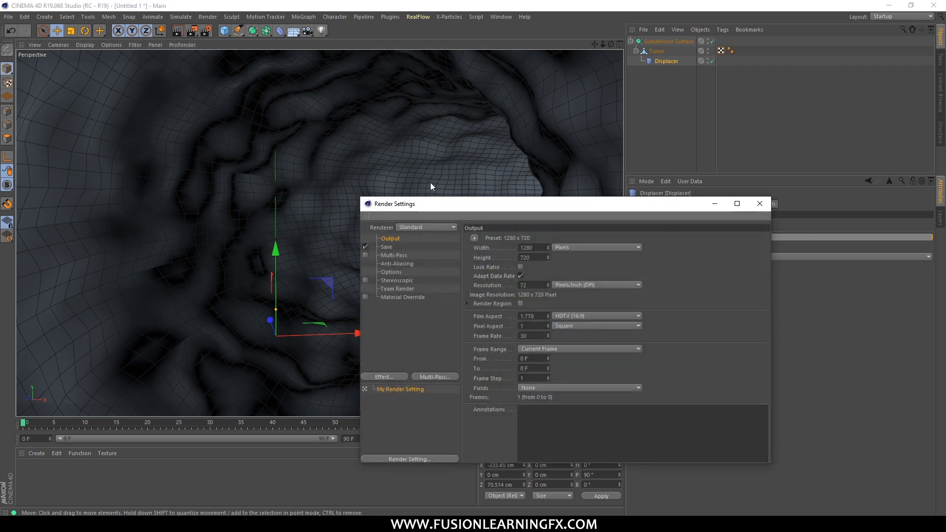
{"action": "left_click_drag", "start_coordinate": [436, 203], "coordinate": [288, 91]}
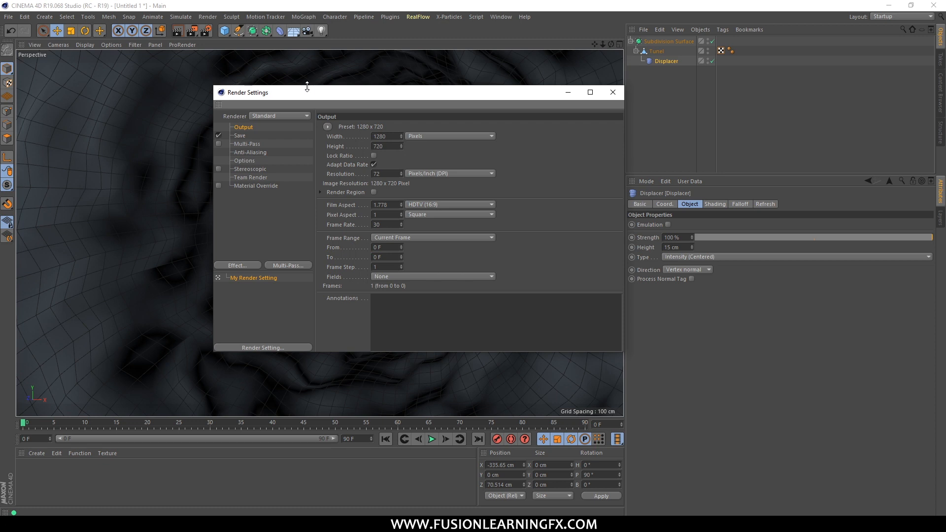
{"action": "left_click_drag", "start_coordinate": [306, 91], "coordinate": [382, 88]}
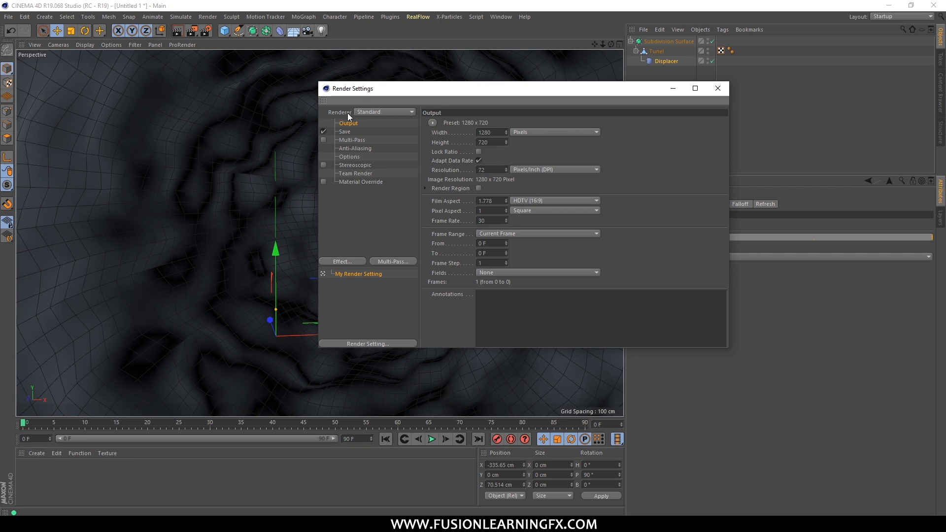
{"action": "left_click", "coordinate": [384, 113]}
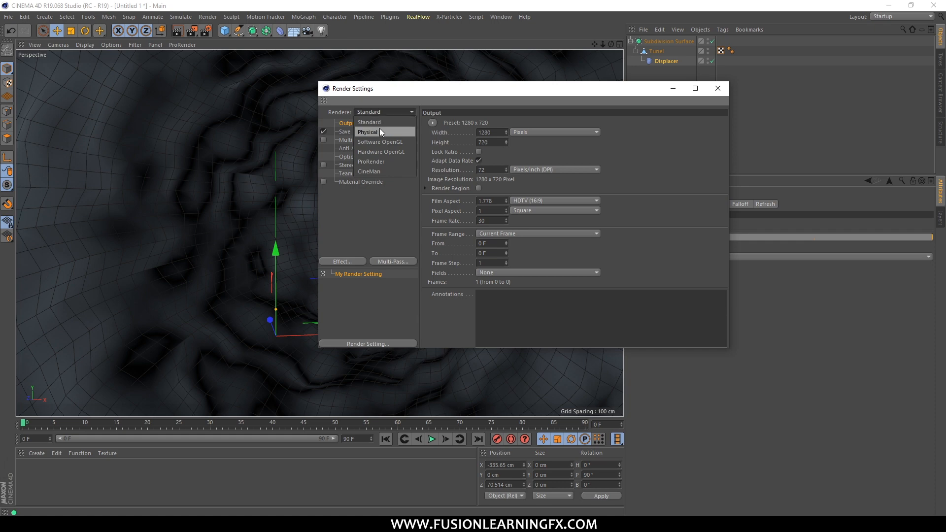
{"action": "left_click", "coordinate": [373, 163]}
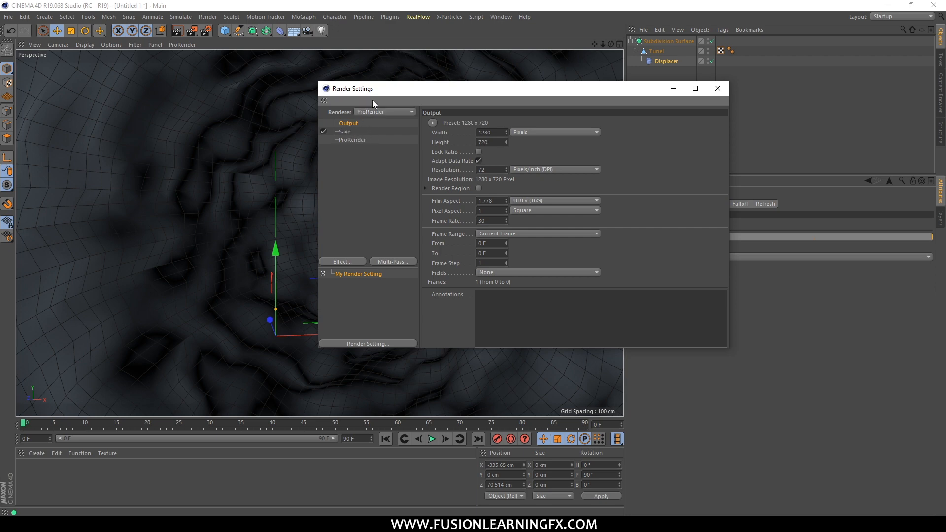
{"action": "left_click_drag", "start_coordinate": [373, 94], "coordinate": [326, 232]}
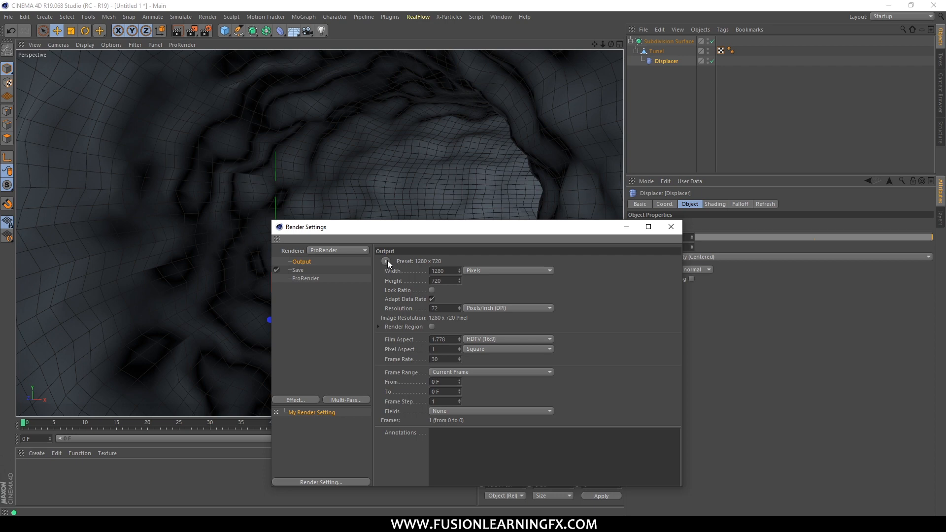
{"action": "left_click_drag", "start_coordinate": [394, 226], "coordinate": [389, 132]}
{"action": "left_click", "coordinate": [382, 167]}
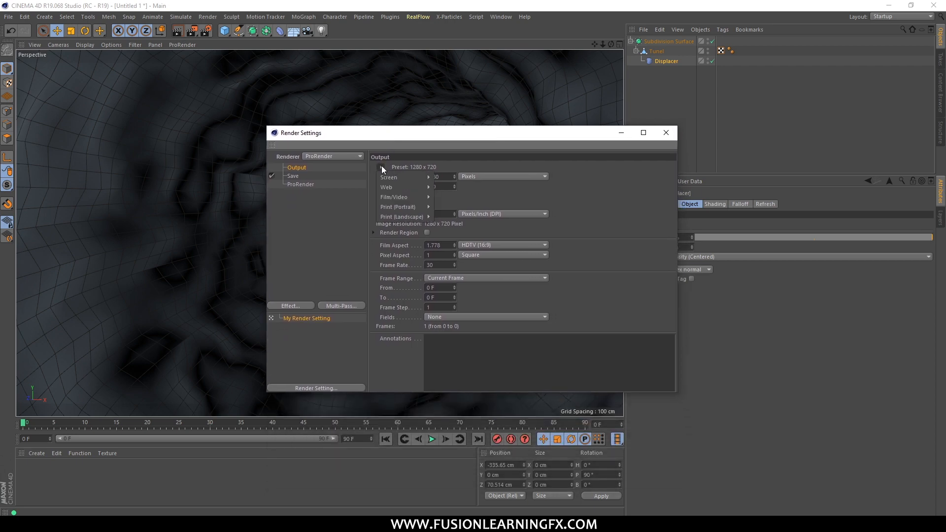
{"action": "mouse_move", "coordinate": [399, 178]}
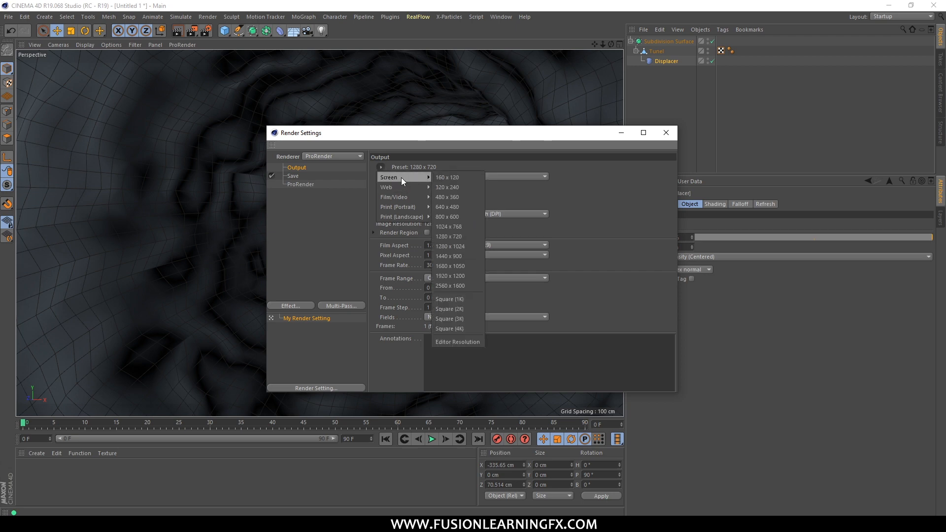
{"action": "left_click", "coordinate": [453, 156]}
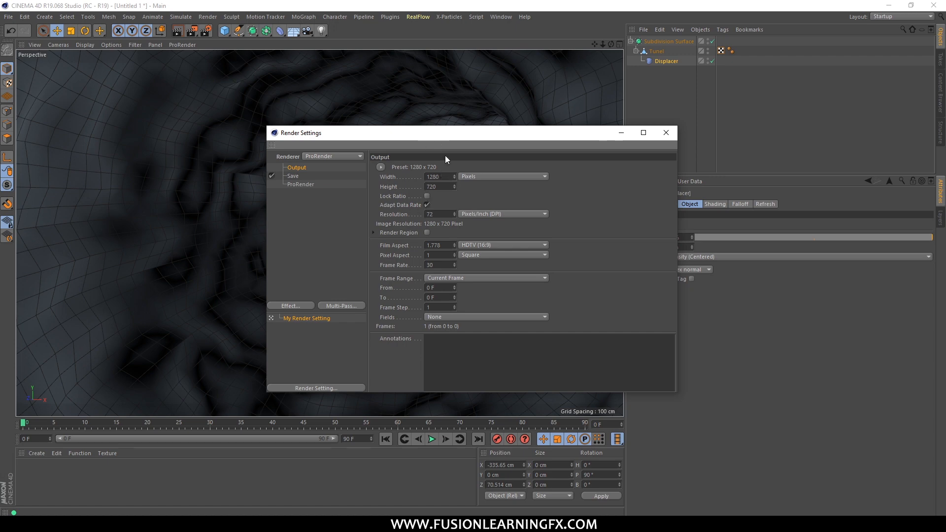
Set the render output resolution to 1920 x 1080 pixels
{"action": "left_click_drag", "start_coordinate": [441, 177], "coordinate": [408, 178]}
{"action": "type", "text": "1920"}
{"action": "key", "text": "Tab"}
{"action": "type", "text": "1080"}
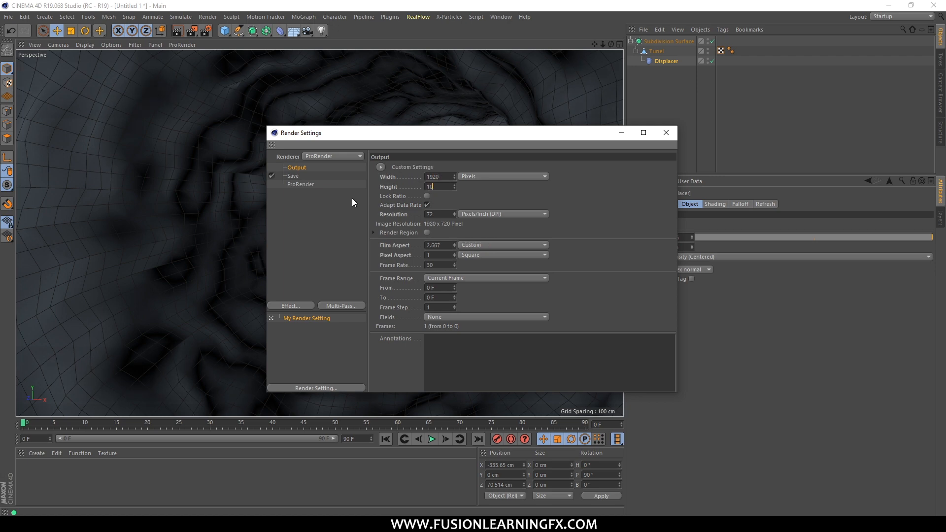
{"action": "left_click", "coordinate": [516, 195]}
Review the render settings' save options and ProRender's offline and preview settings, and close the settings window
{"action": "left_click", "coordinate": [293, 176]}
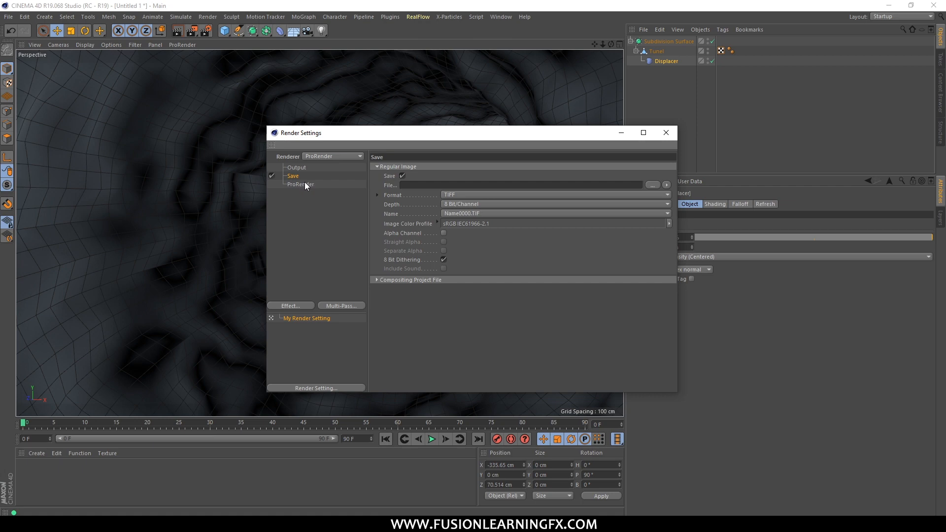
{"action": "left_click", "coordinate": [305, 186]}
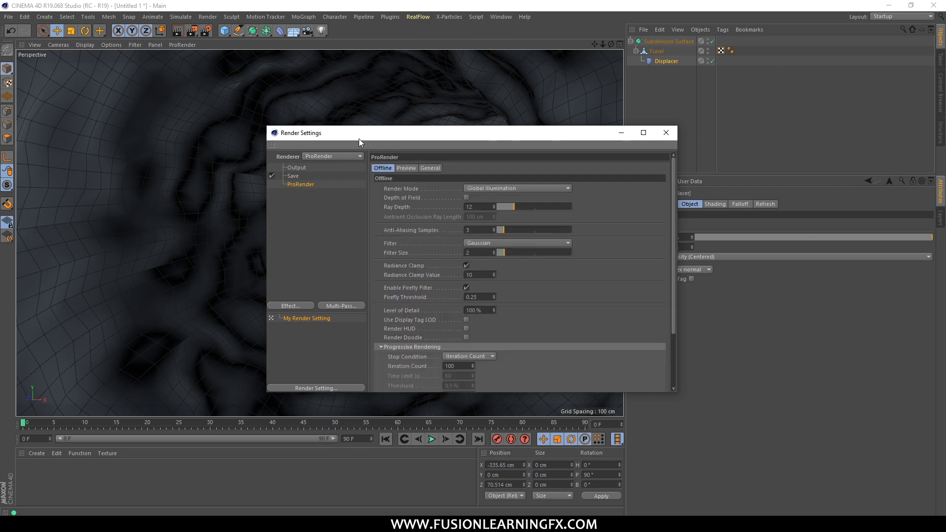
{"action": "left_click_drag", "start_coordinate": [349, 135], "coordinate": [282, 113]}
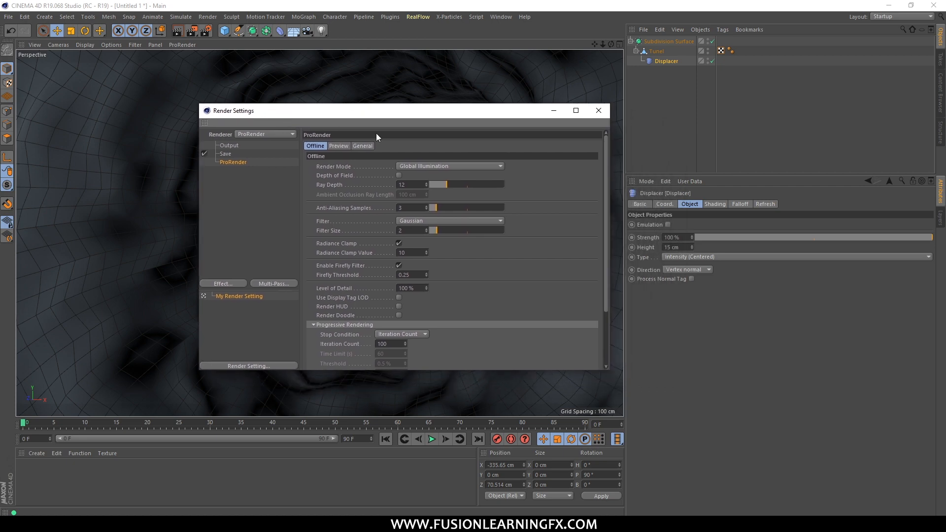
{"action": "mouse_move", "coordinate": [605, 165]}
{"action": "left_mouse_down"}
{"action": "mouse_move", "coordinate": [602, 207]}
{"action": "mouse_move", "coordinate": [600, 163]}
{"action": "left_mouse_up"}
{"action": "left_click", "coordinate": [340, 147]}
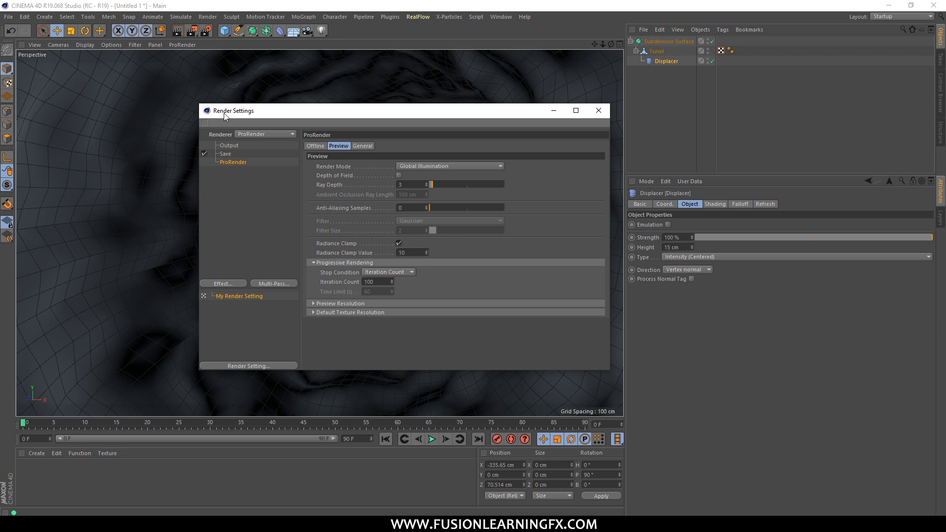
{"action": "left_click_drag", "start_coordinate": [232, 112], "coordinate": [394, 98]}
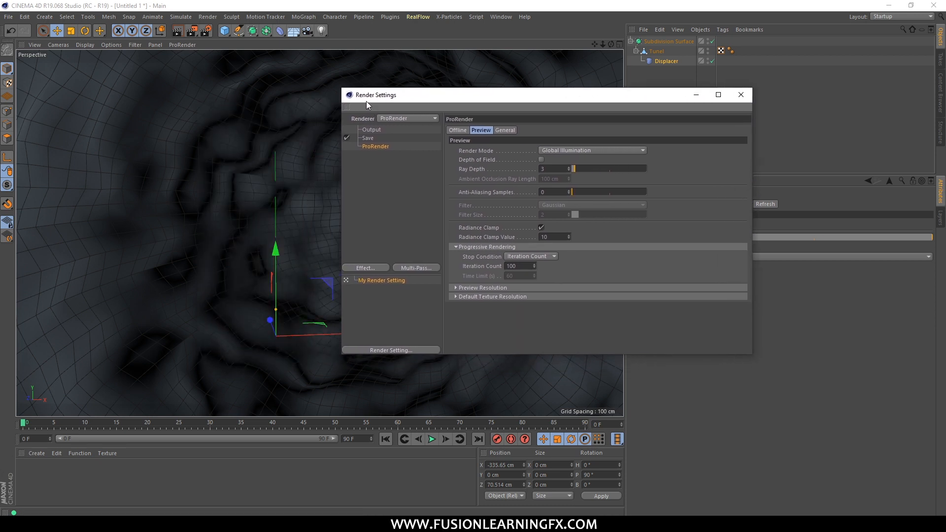
{"action": "left_click", "coordinate": [347, 107]}
{"action": "left_click", "coordinate": [355, 105]}
{"action": "left_click", "coordinate": [347, 108]}
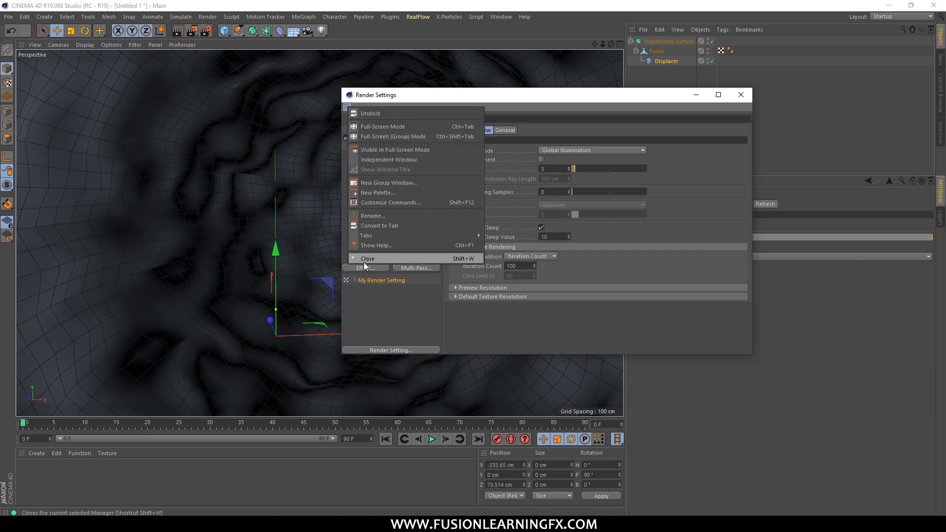
{"action": "left_click", "coordinate": [378, 258]}
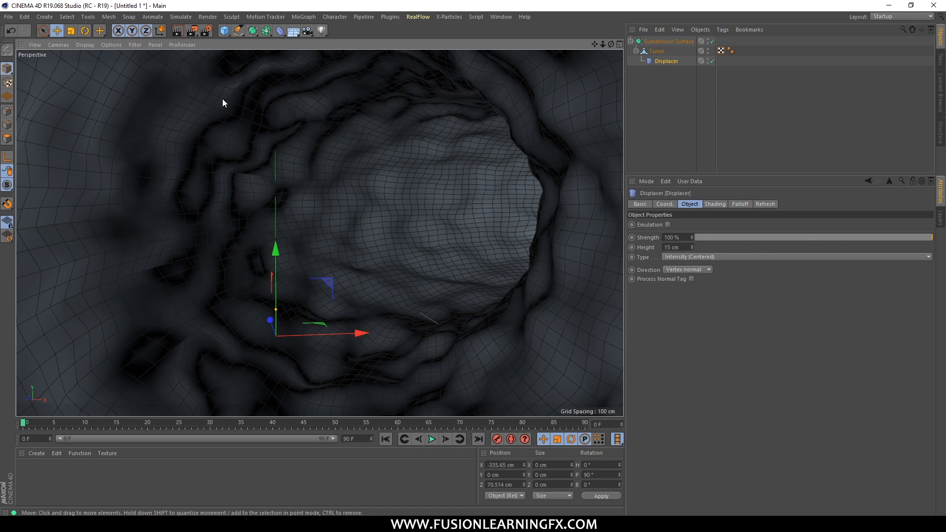
Make the perspective viewport the ProRender view and start ProRender in it
{"action": "left_click", "coordinate": [180, 46]}
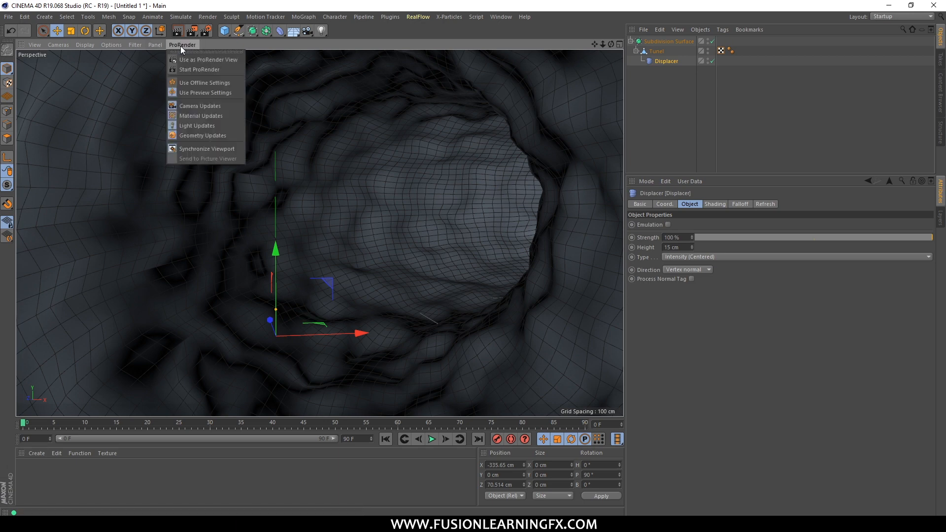
{"action": "left_click", "coordinate": [205, 62]}
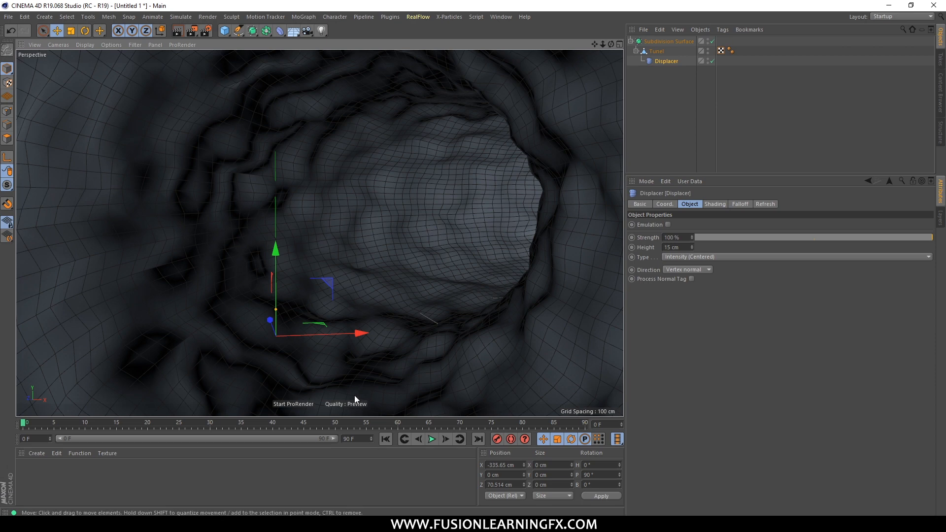
{"action": "left_click", "coordinate": [181, 46]}
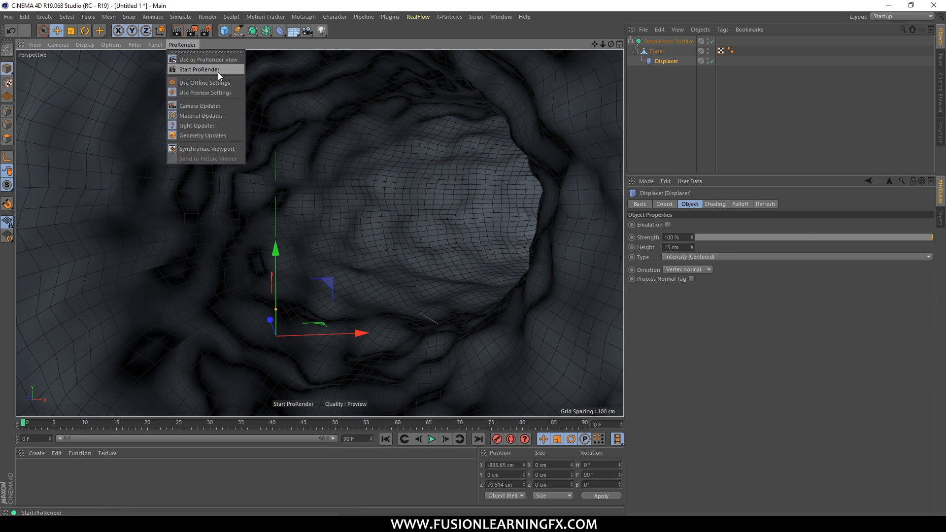
{"action": "left_click", "coordinate": [207, 70]}
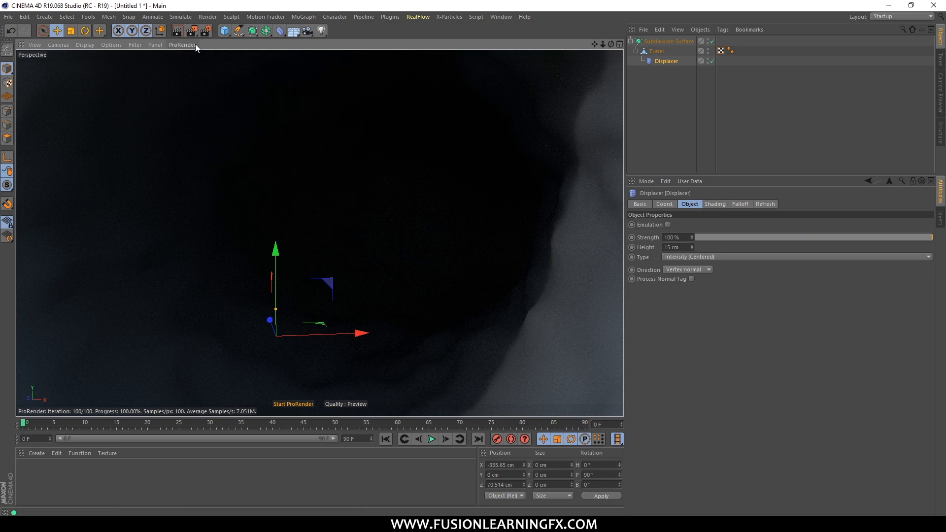
Reopen the render settings to check ProRender's preview options, and close them
{"action": "left_click", "coordinate": [204, 32]}
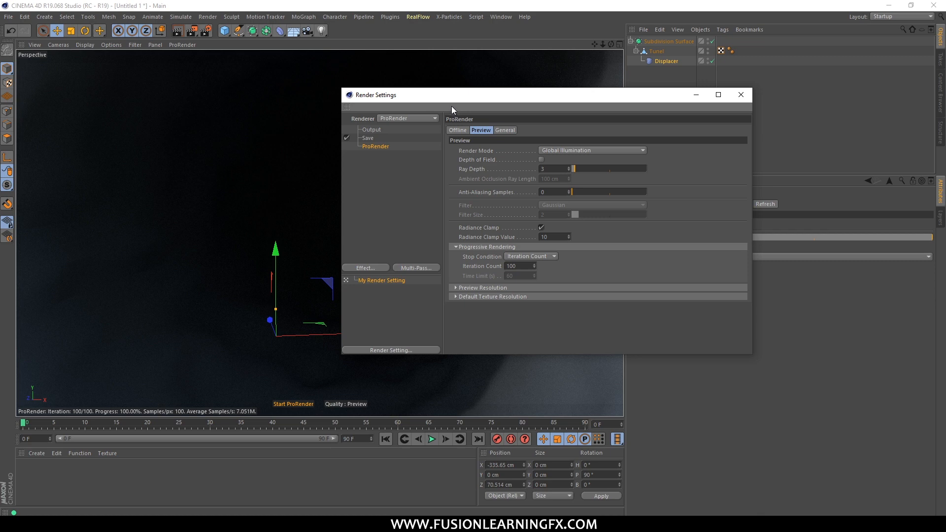
{"action": "left_click", "coordinate": [345, 110]}
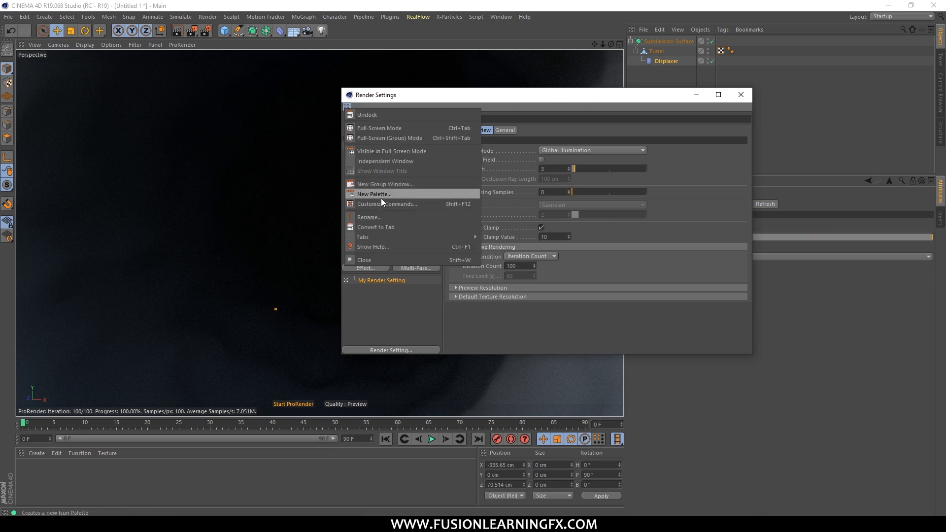
{"action": "left_click", "coordinate": [368, 261]}
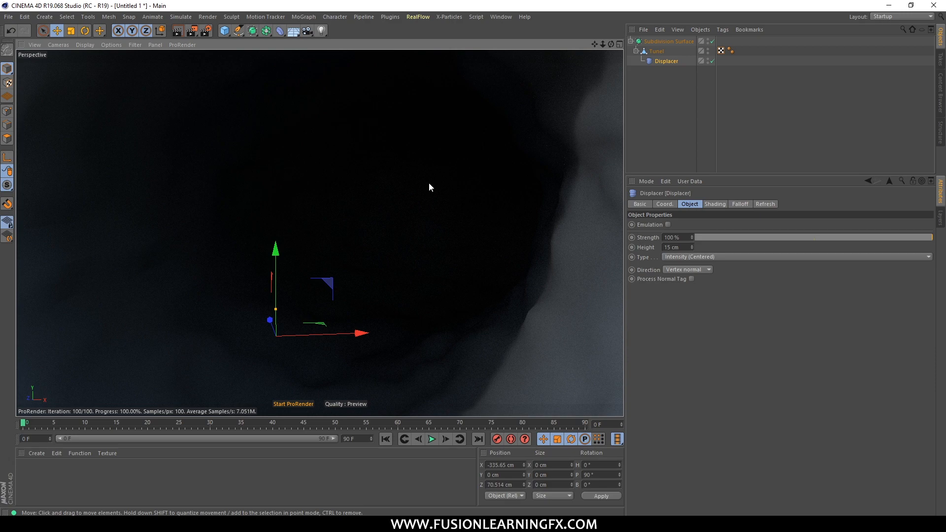
Create a new PBR material and apply it to the tunnel
{"action": "left_click", "coordinate": [37, 455]}
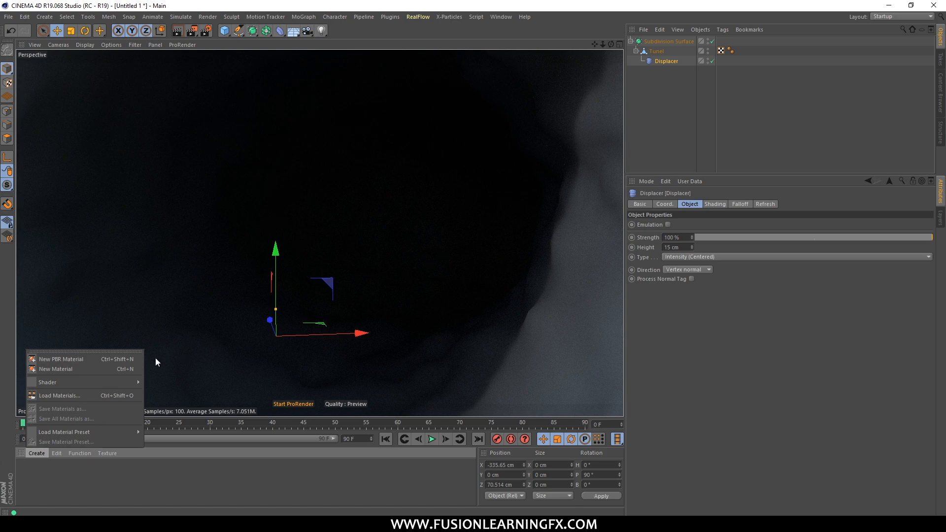
{"action": "left_click", "coordinate": [67, 361]}
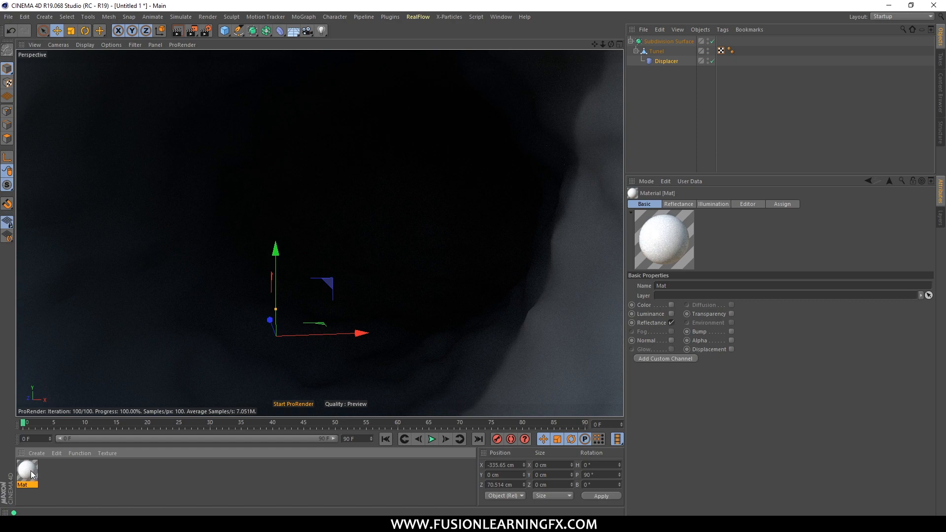
{"action": "left_click_drag", "start_coordinate": [30, 473], "coordinate": [358, 266]}
{"action": "left_click_drag", "start_coordinate": [146, 310], "coordinate": [146, 310]}
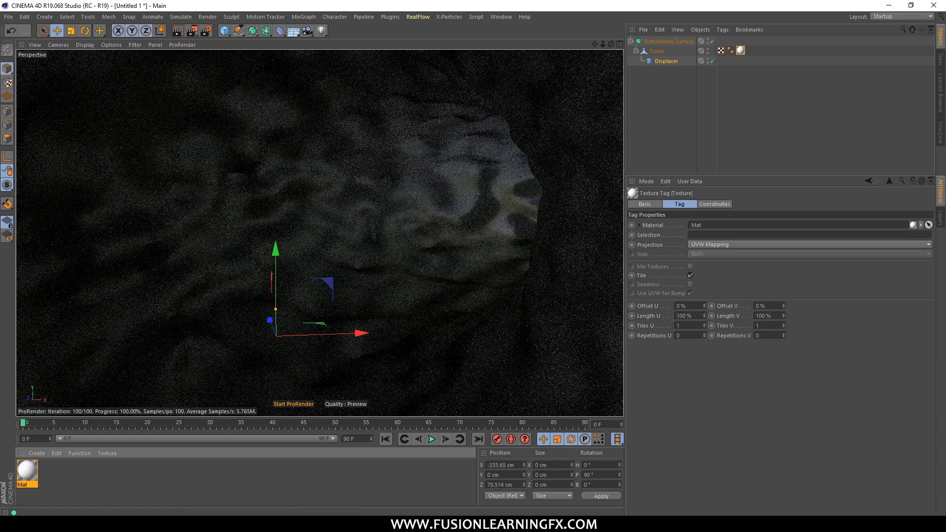
Create a new standard material and apply it to the tunnel on top of the PBR one
{"action": "left_click", "coordinate": [37, 453]}
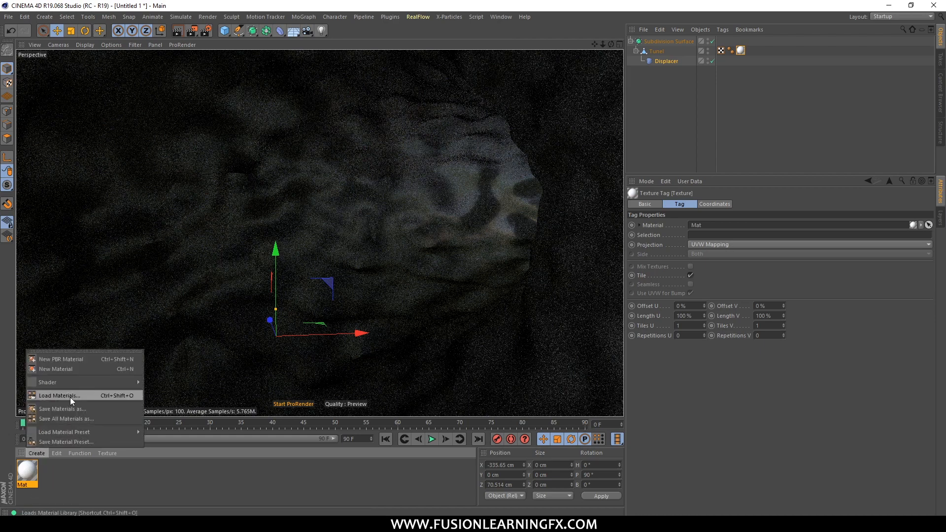
{"action": "left_click", "coordinate": [64, 368]}
{"action": "left_click_drag", "start_coordinate": [31, 470], "coordinate": [165, 318]}
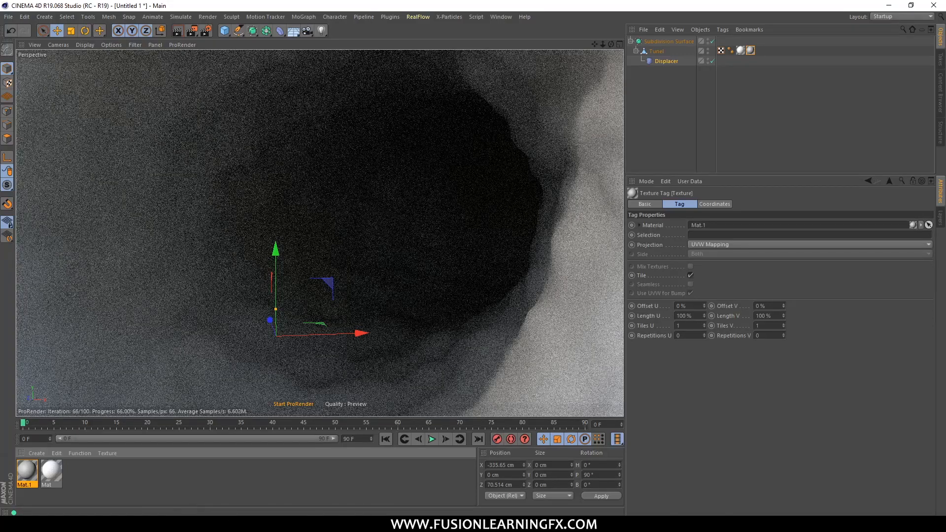
Switch to Task Manager, examine the CPU and GPU performance during the ProRender preview, and exit it
{"action": "right_click", "coordinate": [378, 523]}
{"action": "left_click", "coordinate": [410, 479]}
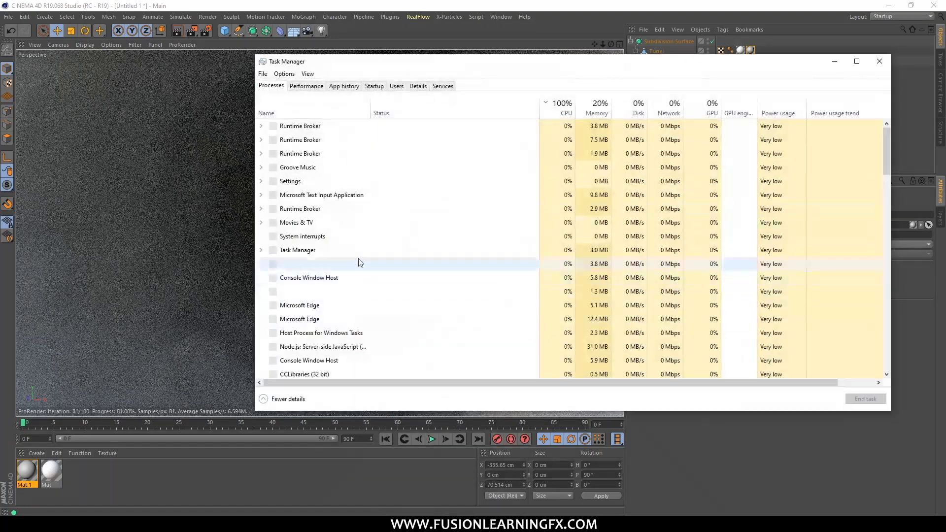
{"action": "left_click", "coordinate": [306, 86]}
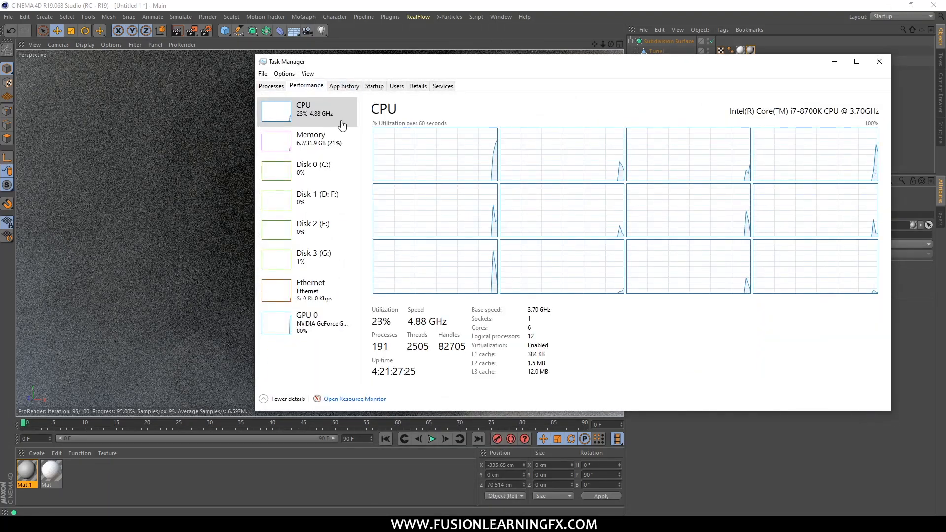
{"action": "left_click", "coordinate": [311, 319]}
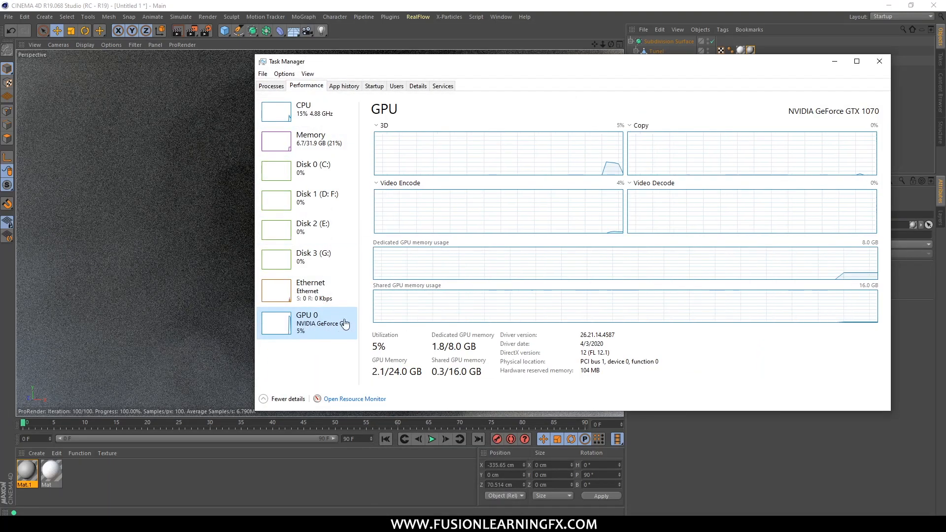
{"action": "left_click", "coordinate": [263, 73]}
{"action": "left_click", "coordinate": [276, 95]}
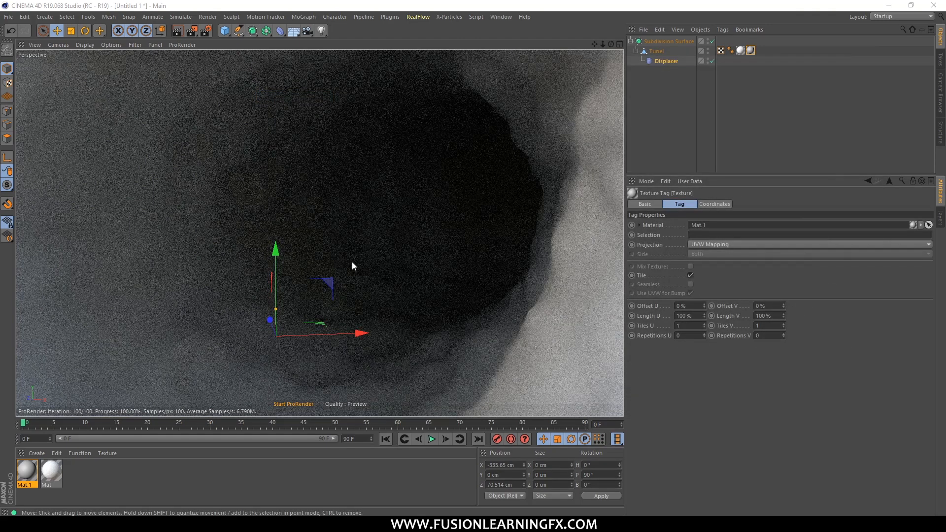
Open the standard material Mat.1 for editing, enable its Bump channel and load a Noise shader as the bump texture
{"action": "double_click", "coordinate": [27, 471]}
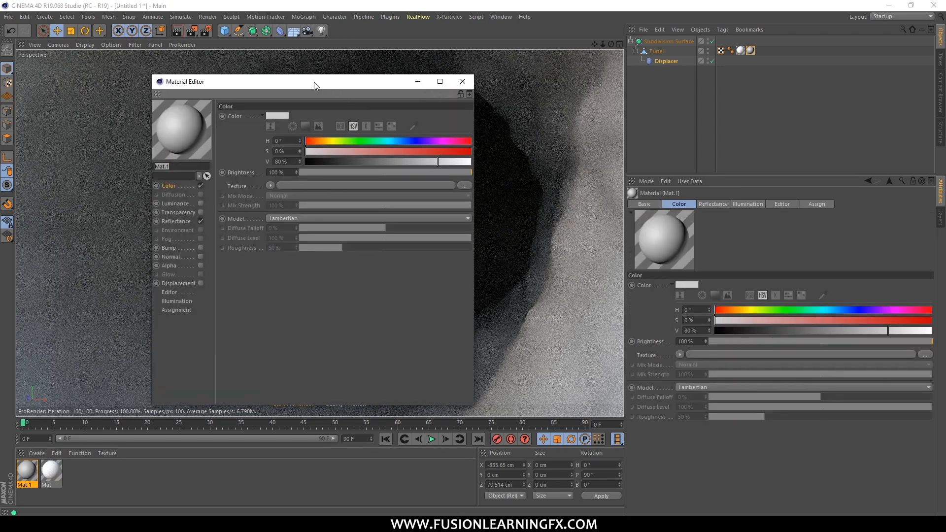
{"action": "left_click_drag", "start_coordinate": [255, 82], "coordinate": [525, 172]}
{"action": "left_click_drag", "start_coordinate": [464, 177], "coordinate": [276, 116]}
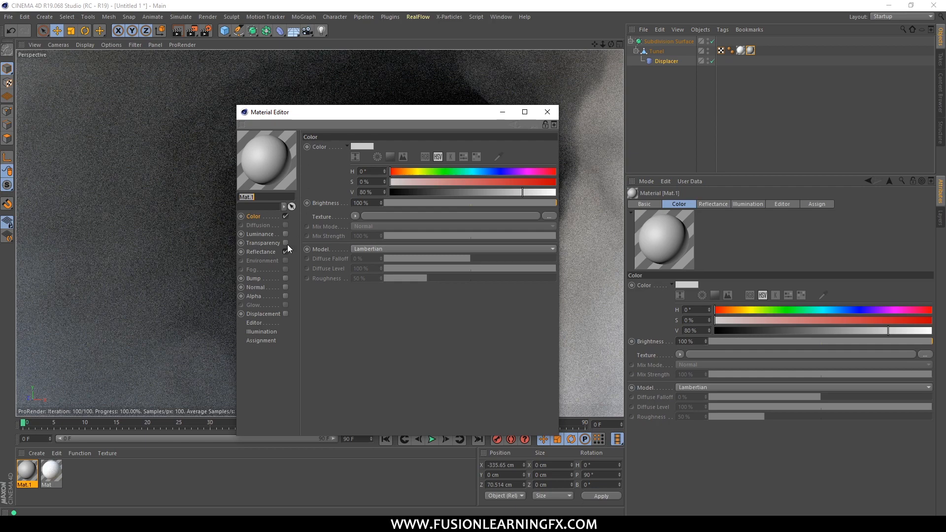
{"action": "left_click", "coordinate": [259, 279]}
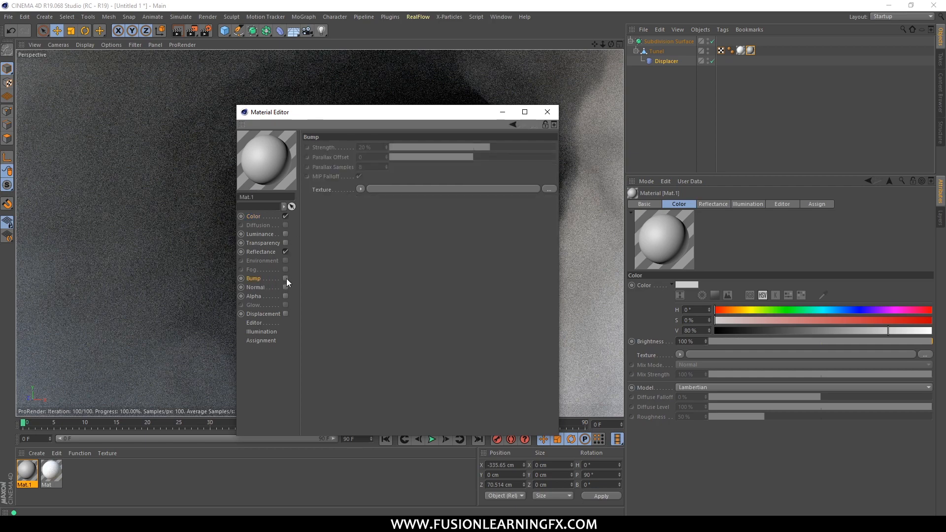
{"action": "left_click", "coordinate": [286, 279]}
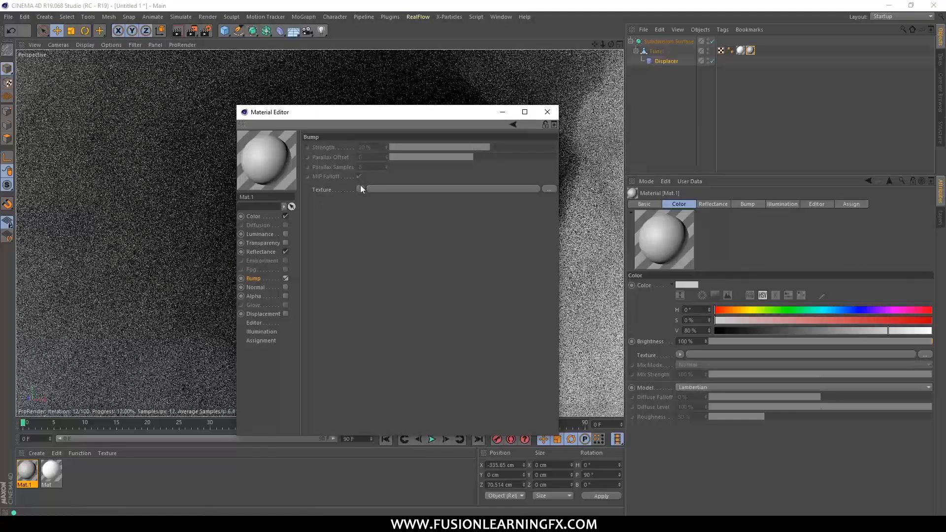
{"action": "left_click", "coordinate": [360, 188]}
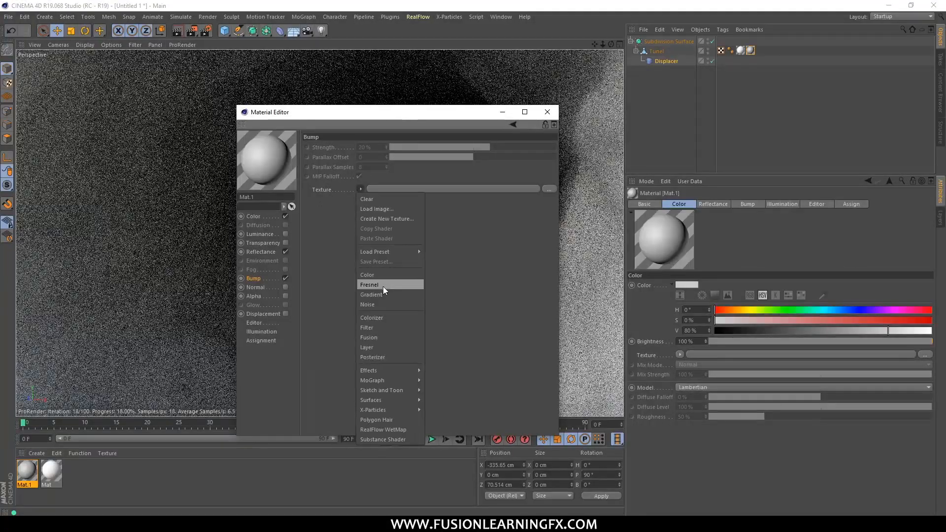
{"action": "left_click", "coordinate": [383, 304]}
{"action": "left_click_drag", "start_coordinate": [328, 116], "coordinate": [577, 105]}
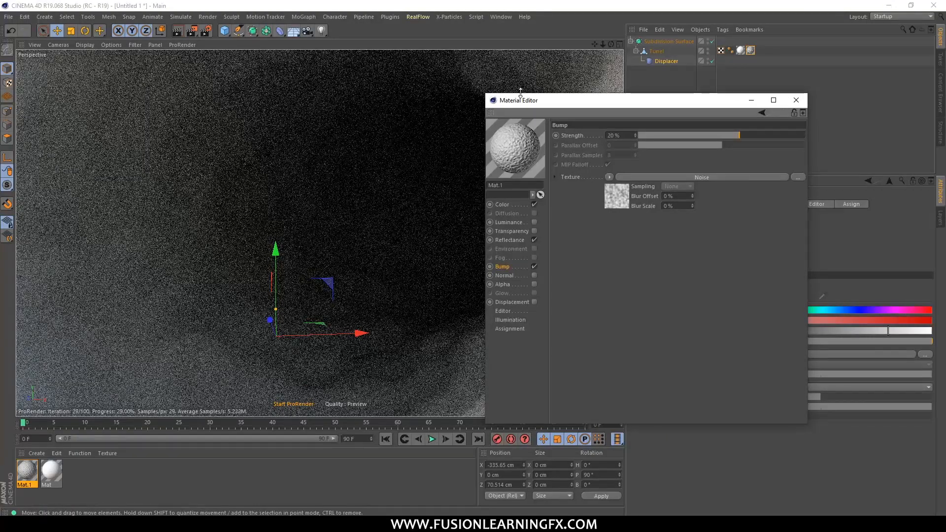
{"action": "left_click_drag", "start_coordinate": [542, 105], "coordinate": [682, 101]}
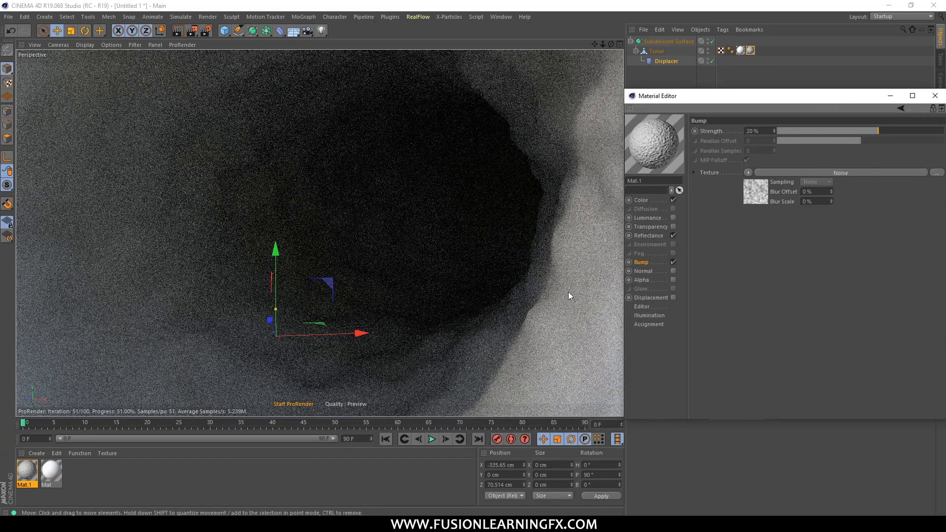
Set the global scale of the bump channel's Noise shader to 70%
{"action": "left_click_drag", "start_coordinate": [702, 98], "coordinate": [368, 176]}
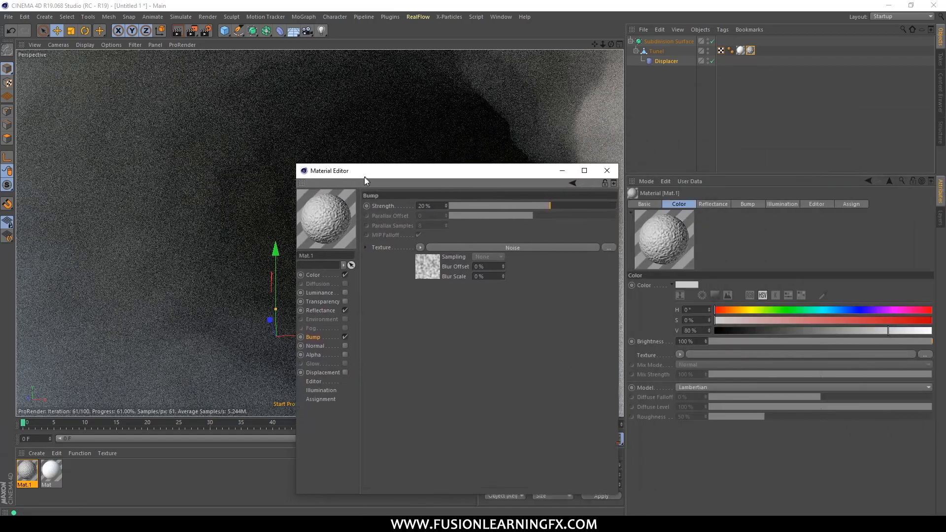
{"action": "left_click", "coordinate": [423, 275]}
{"action": "left_click_drag", "start_coordinate": [427, 173], "coordinate": [339, 89]}
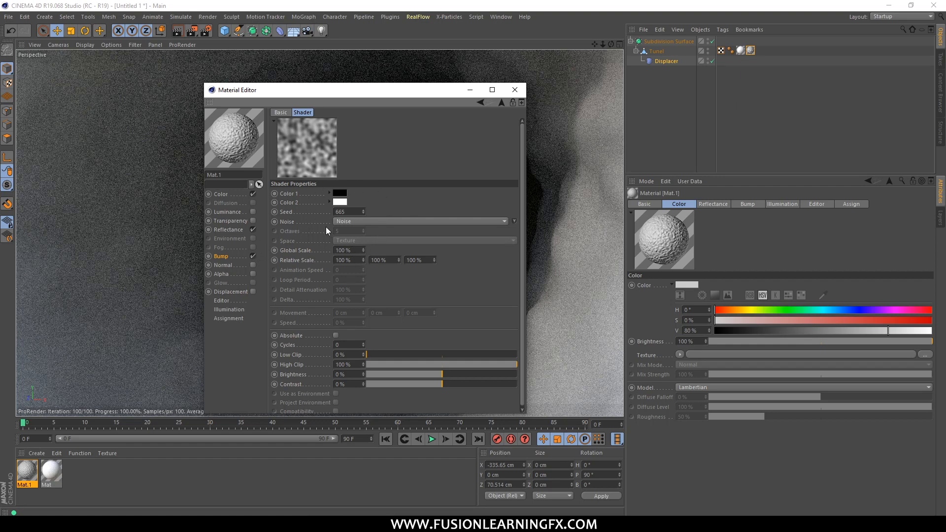
{"action": "double_click", "coordinate": [356, 251]}
{"action": "type", "text": "70"}
{"action": "key", "text": "Return"}
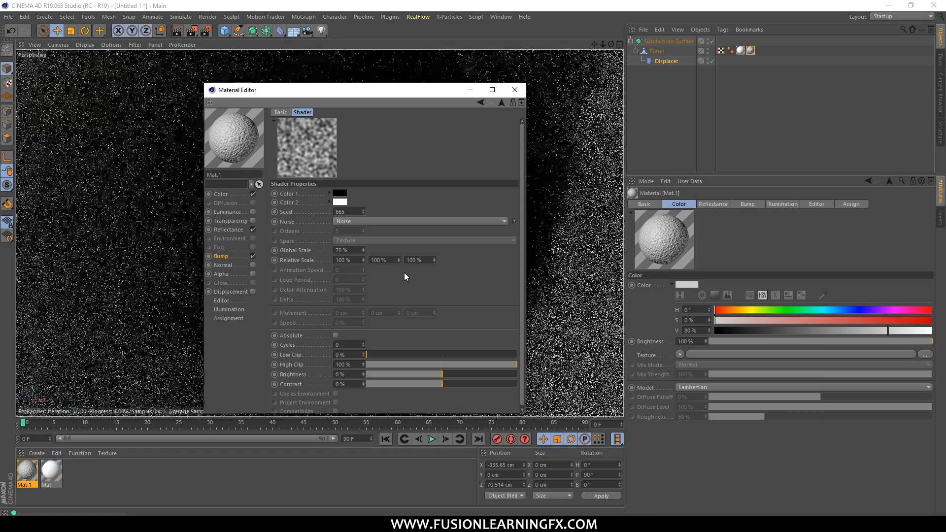
{"action": "left_click_drag", "start_coordinate": [336, 95], "coordinate": [627, 106]}
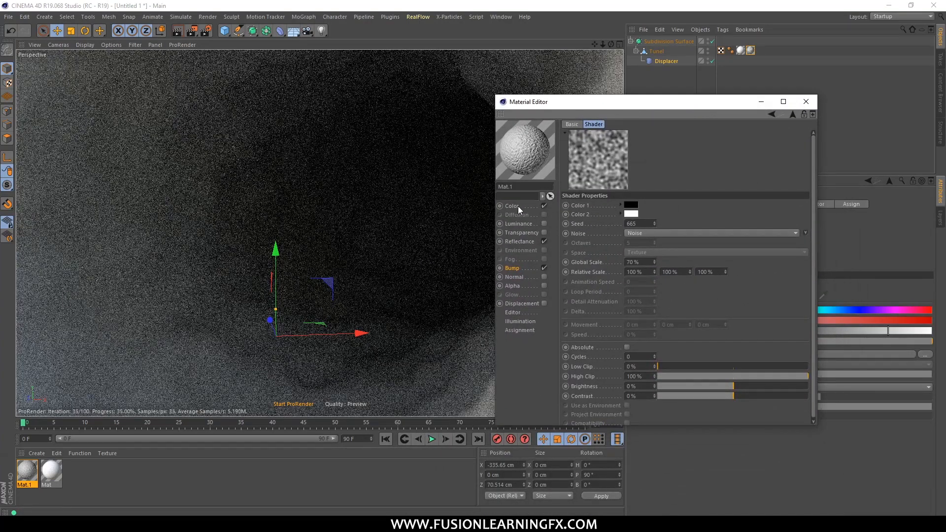
Set the Color channel of Mat.1 to a light tan with hue 39°, saturation 32% and value 84%
{"action": "left_click", "coordinate": [513, 206]}
{"action": "left_click_drag", "start_coordinate": [520, 102], "coordinate": [571, 108]}
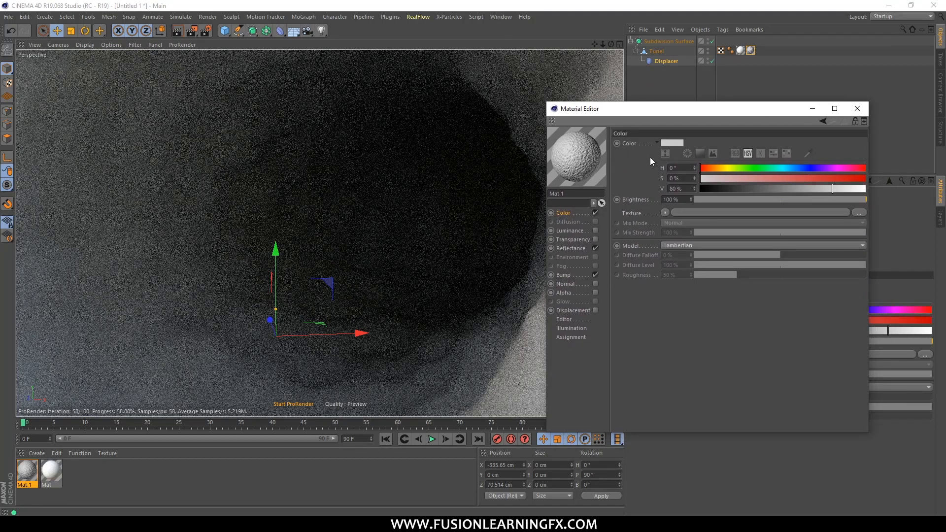
{"action": "left_click", "coordinate": [672, 143]}
{"action": "left_click_drag", "start_coordinate": [637, 108], "coordinate": [380, 305]}
{"action": "left_click_drag", "start_coordinate": [403, 360], "coordinate": [473, 358]}
{"action": "left_click", "coordinate": [392, 338]}
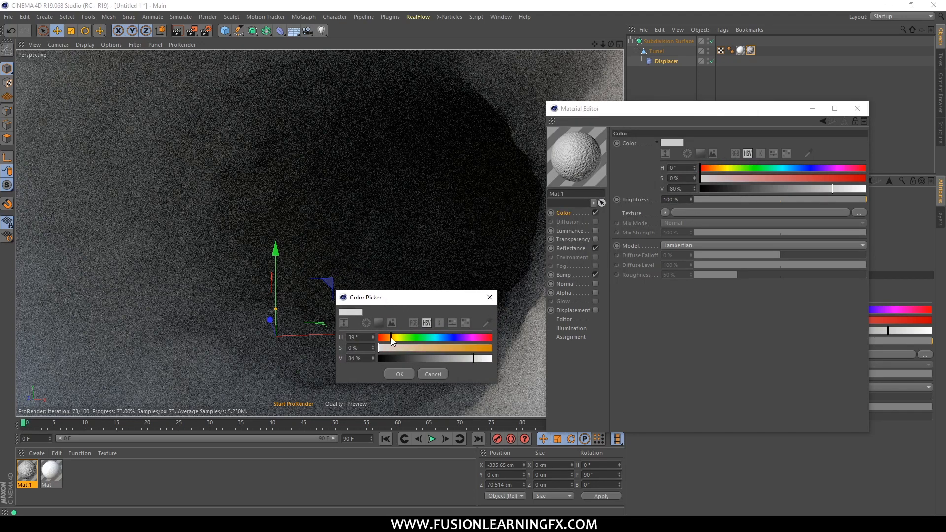
{"action": "left_click", "coordinate": [415, 348]}
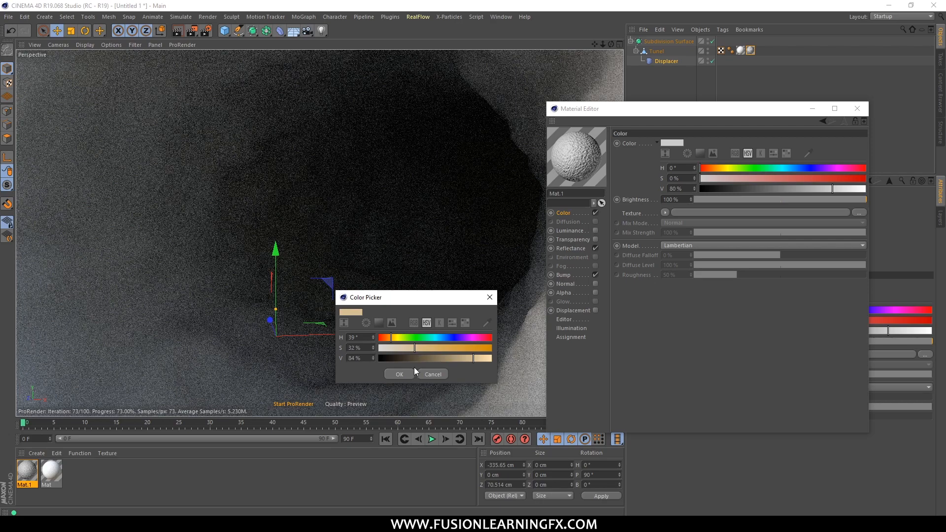
{"action": "left_click", "coordinate": [407, 372]}
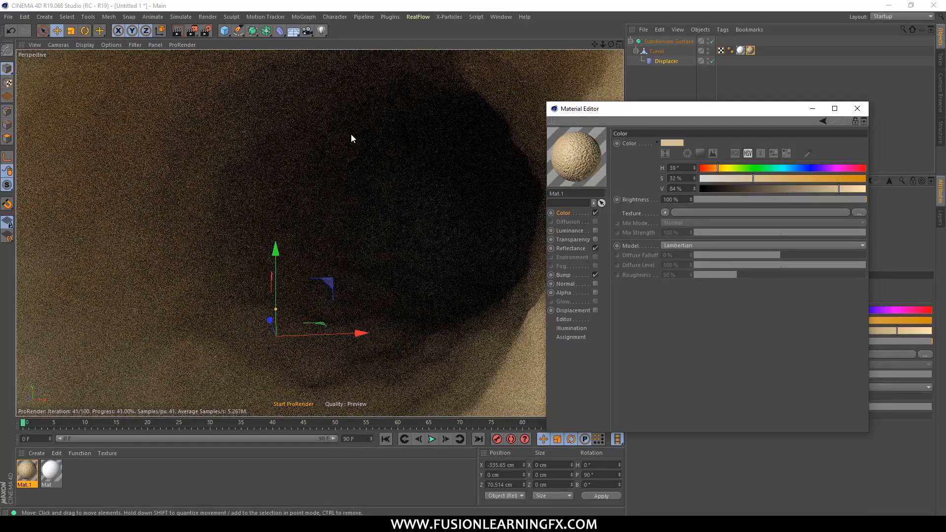
Darken the color of Mat.1 to a value of 42%
{"action": "left_click_drag", "start_coordinate": [611, 111], "coordinate": [593, 90]}
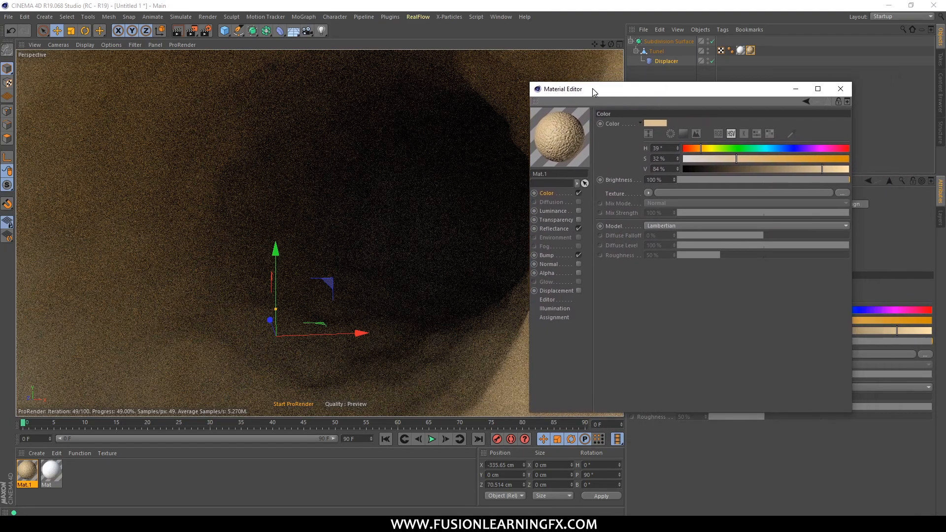
{"action": "left_click", "coordinate": [653, 124]}
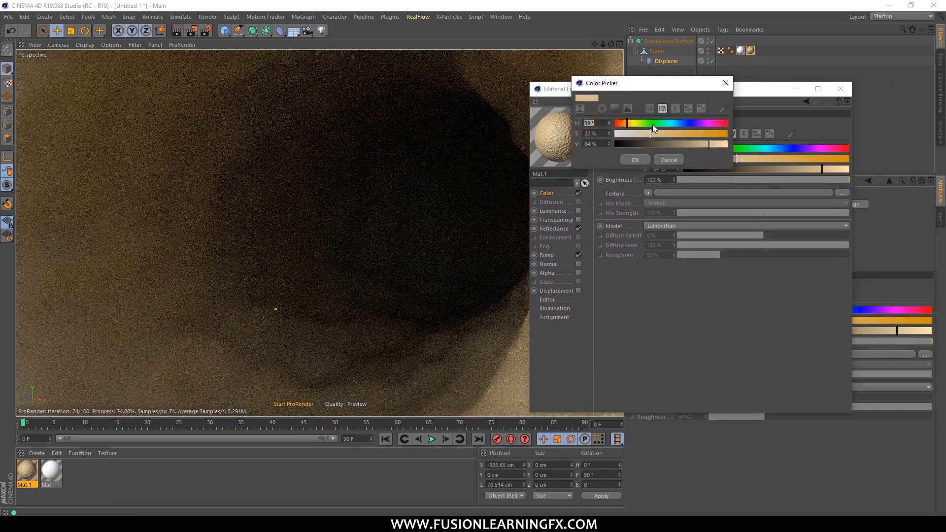
{"action": "left_click_drag", "start_coordinate": [702, 143], "coordinate": [662, 147]}
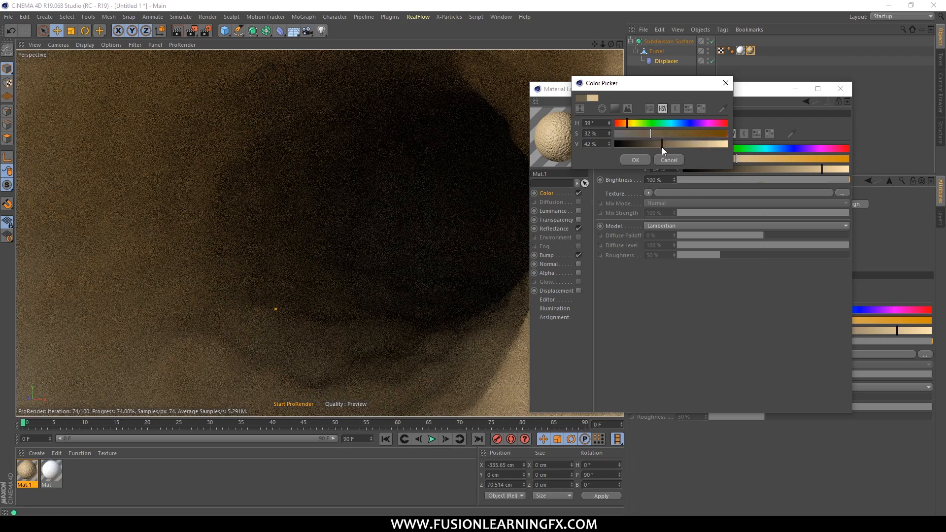
{"action": "left_click", "coordinate": [641, 161]}
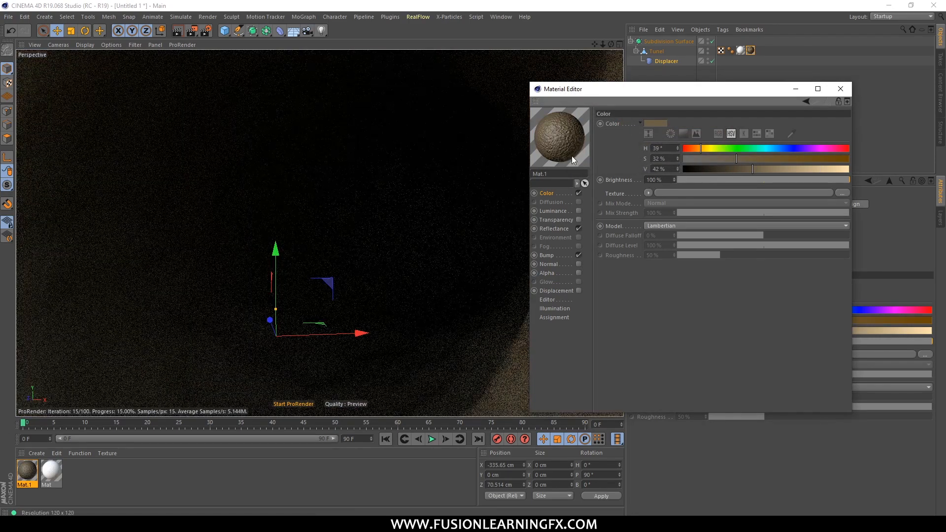
Change the color of Mat.1 to a pale grey with saturation 7% and value 64%
{"action": "left_click_drag", "start_coordinate": [566, 94], "coordinate": [518, 151]}
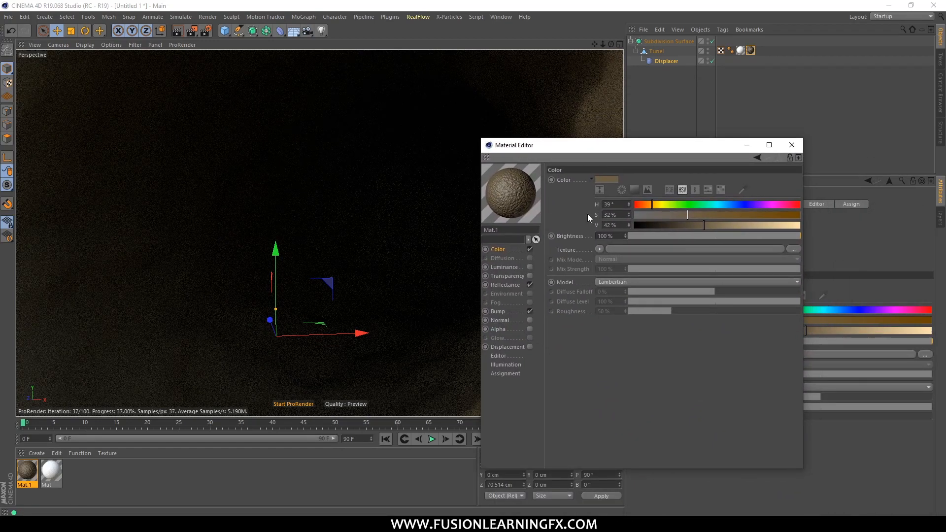
{"action": "left_click", "coordinate": [607, 179]}
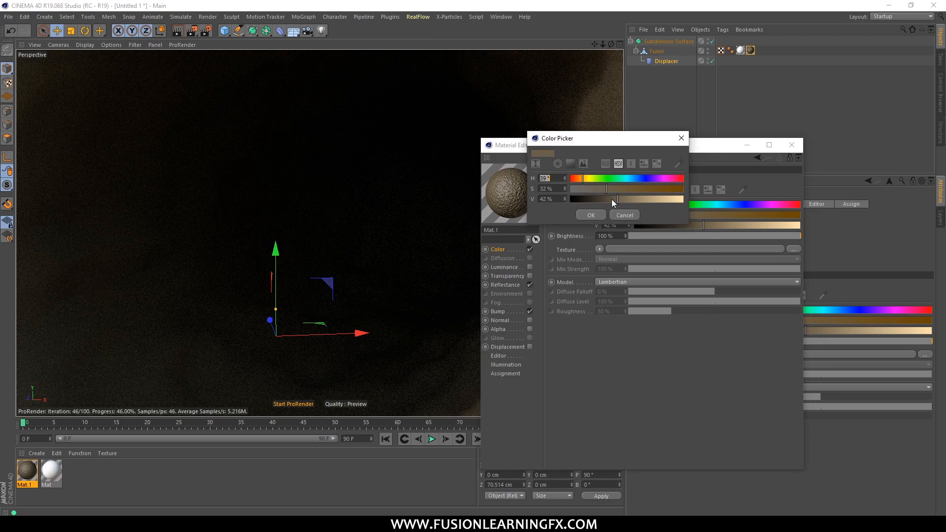
{"action": "left_click_drag", "start_coordinate": [609, 189], "coordinate": [578, 192]}
{"action": "left_click_drag", "start_coordinate": [638, 198], "coordinate": [643, 200]}
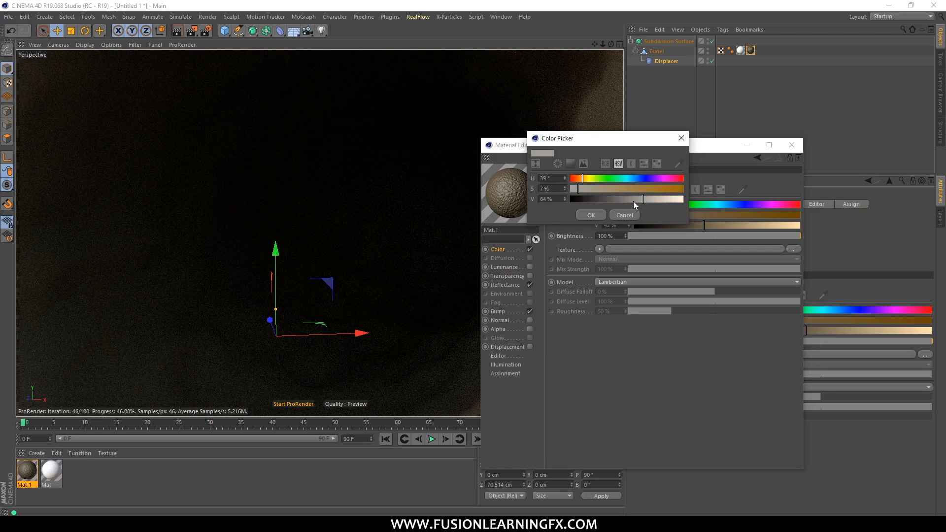
{"action": "left_click", "coordinate": [591, 215]}
{"action": "left_click_drag", "start_coordinate": [613, 149], "coordinate": [743, 102]}
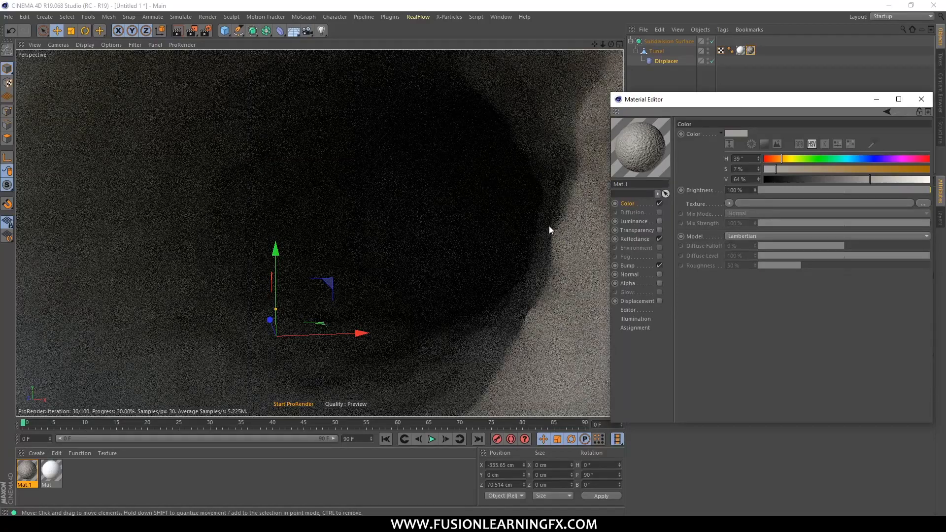
Enable the Displacement channel of Mat.1 and load a Noise shader as its texture
{"action": "left_click_drag", "start_coordinate": [635, 102], "coordinate": [540, 109]}
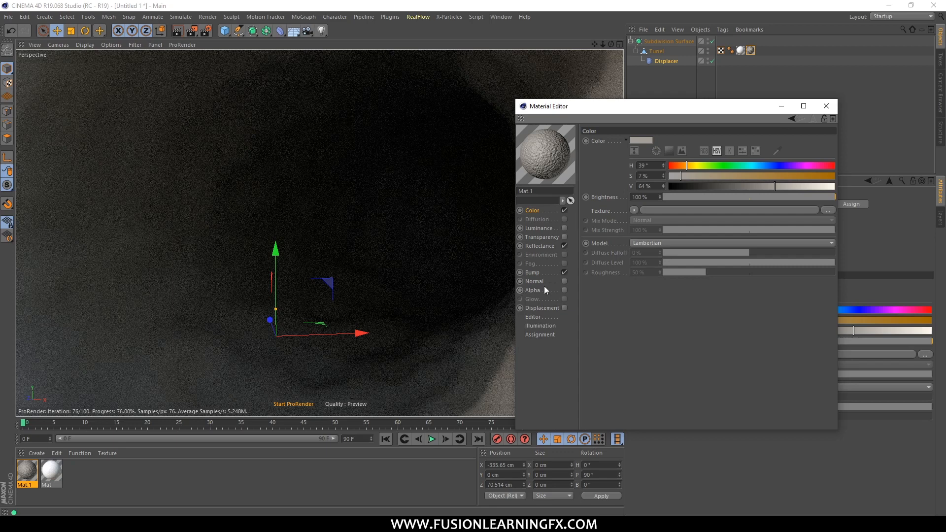
{"action": "left_click", "coordinate": [539, 308]}
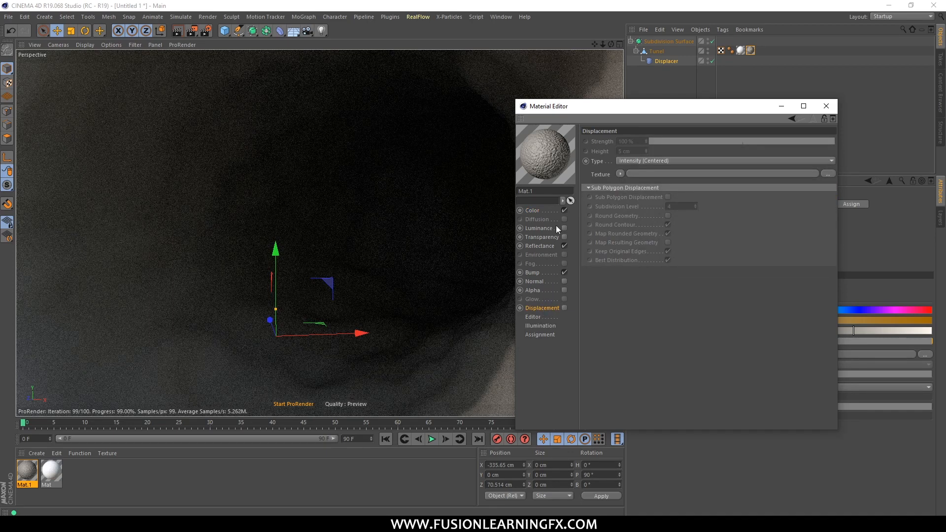
{"action": "left_click_drag", "start_coordinate": [554, 105], "coordinate": [472, 85]}
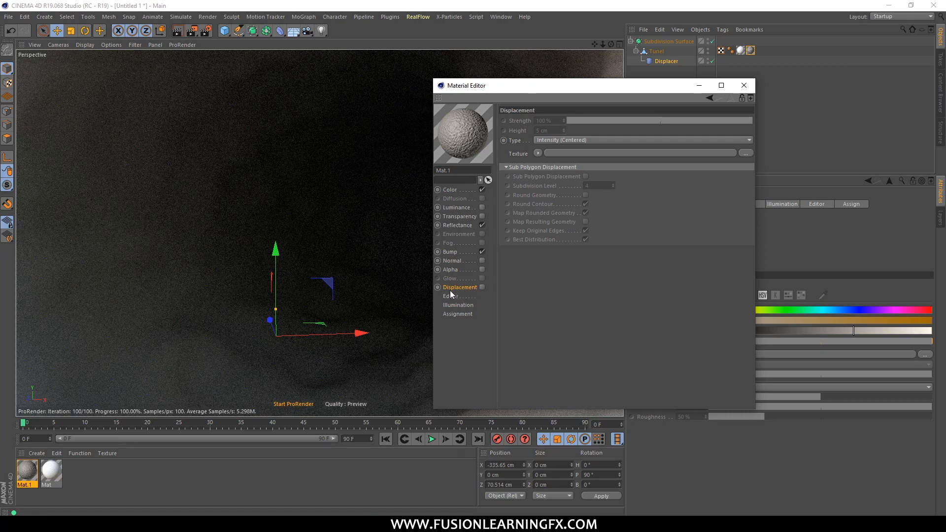
{"action": "left_click", "coordinate": [482, 288]}
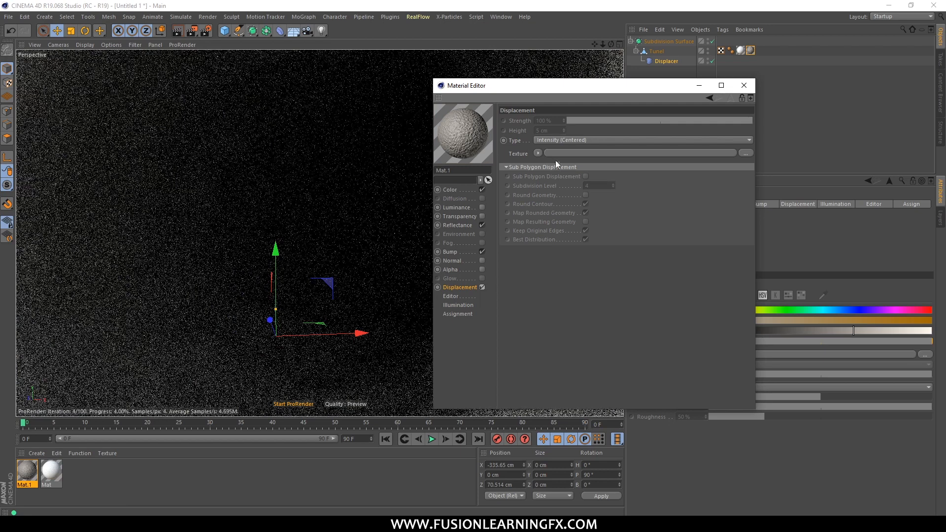
{"action": "left_click", "coordinate": [537, 153]}
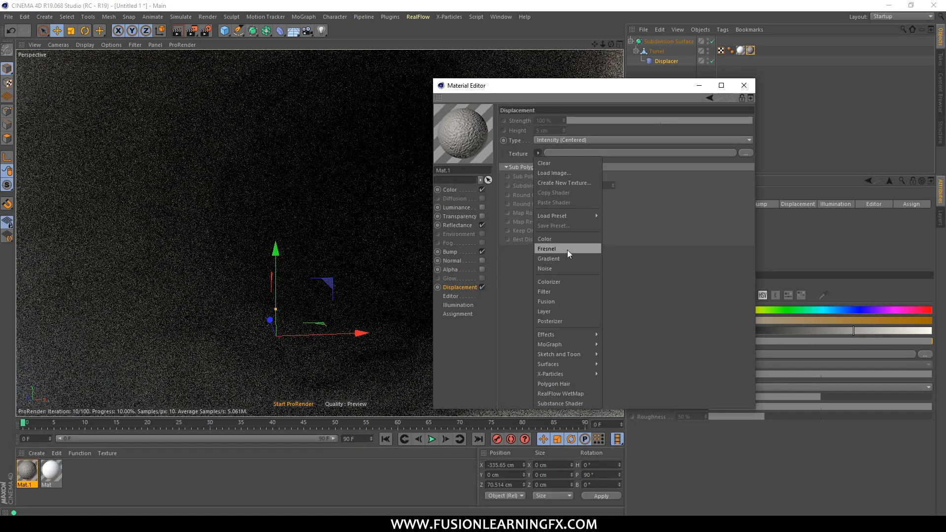
{"action": "left_click", "coordinate": [551, 268]}
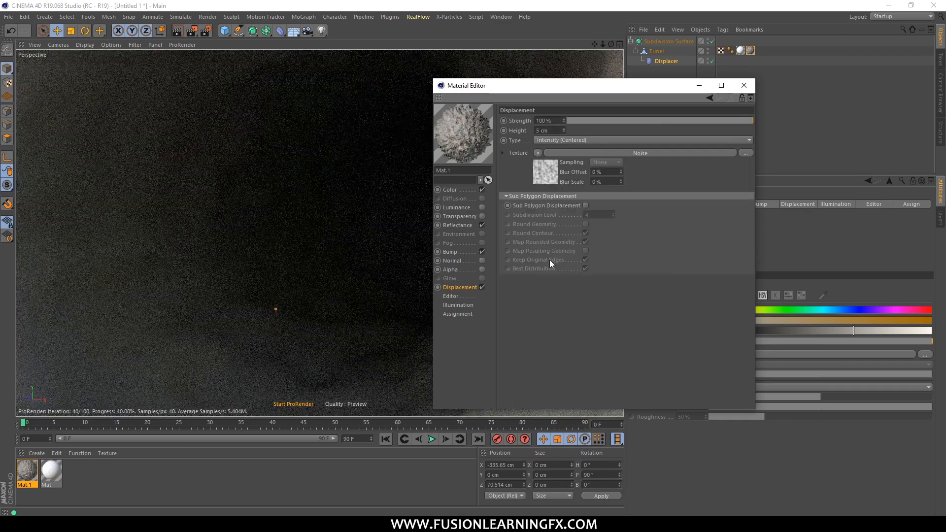
{"action": "left_click_drag", "start_coordinate": [484, 89], "coordinate": [688, 122]}
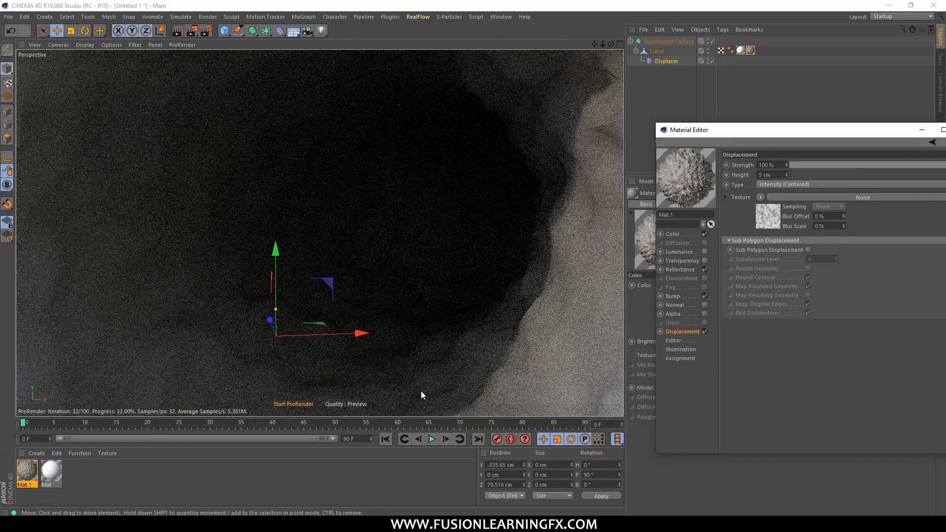
Set the displacement strength of Mat.1 to 85%
{"action": "left_click_drag", "start_coordinate": [693, 132], "coordinate": [599, 131]}
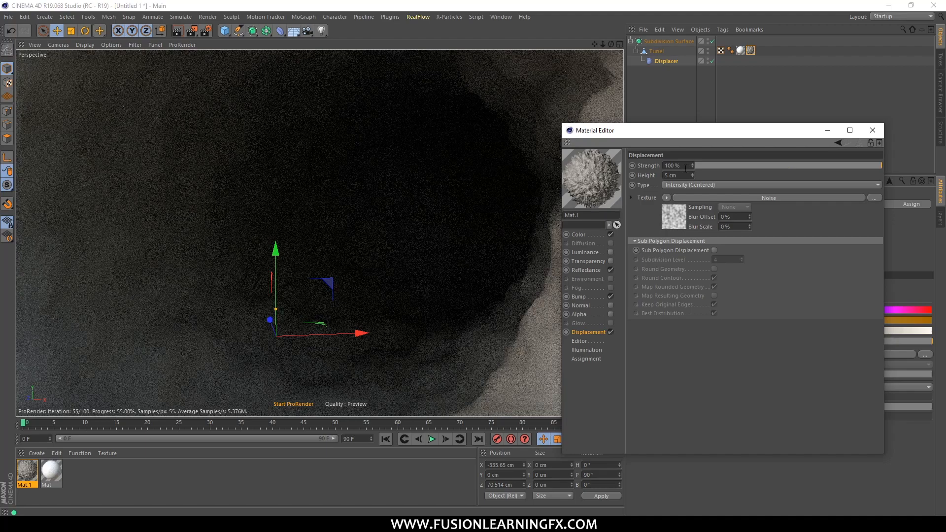
{"action": "type", "text": "85"}
{"action": "key", "text": "Return"}
Set the global scale of the displacement channel's Noise shader to 70% and close the material editor
{"action": "left_click", "coordinate": [682, 220]}
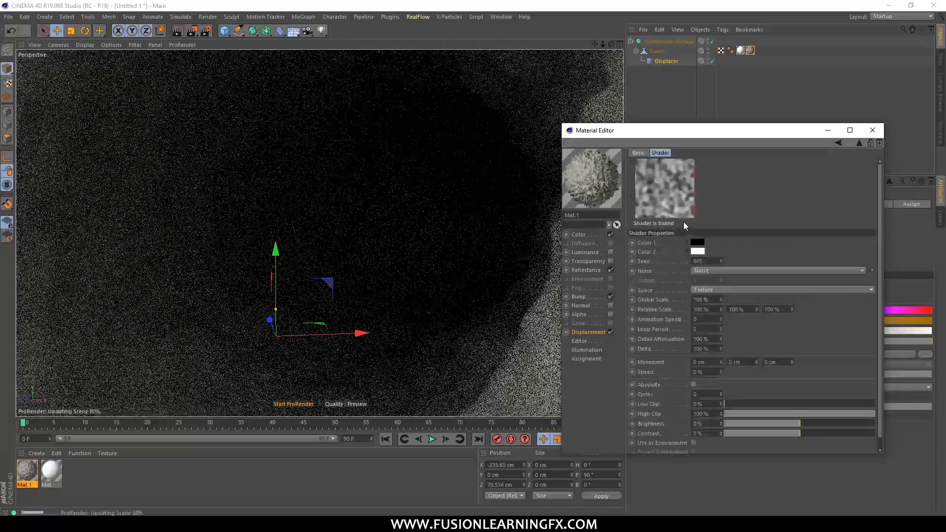
{"action": "left_click_drag", "start_coordinate": [711, 299], "coordinate": [657, 298]}
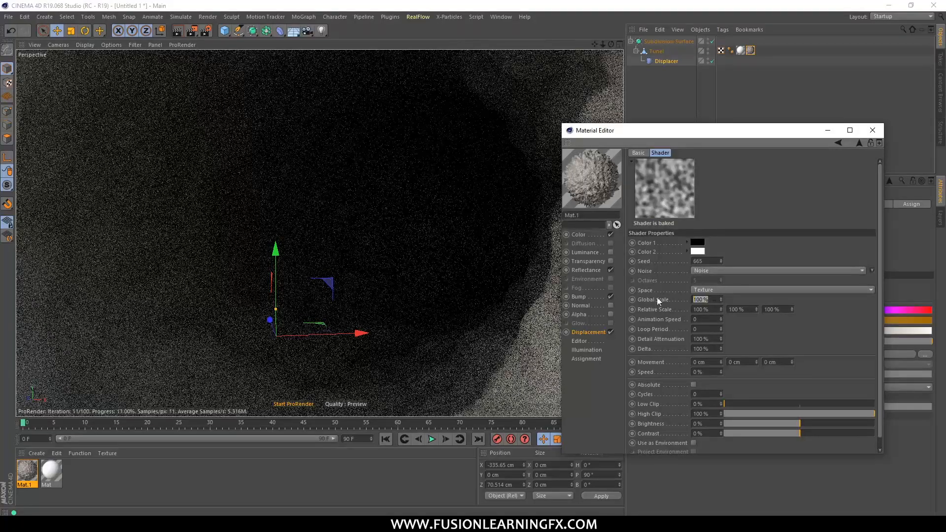
{"action": "type", "text": "70"}
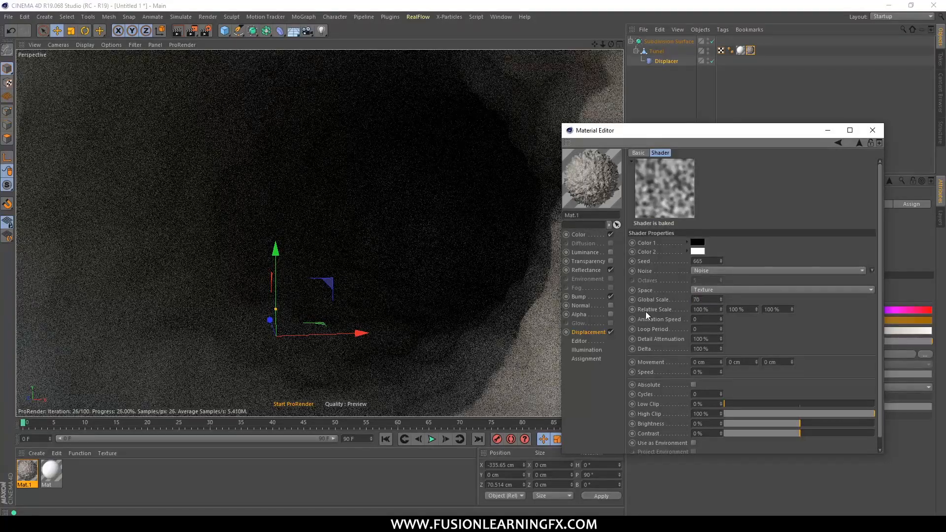
{"action": "key", "text": "Return"}
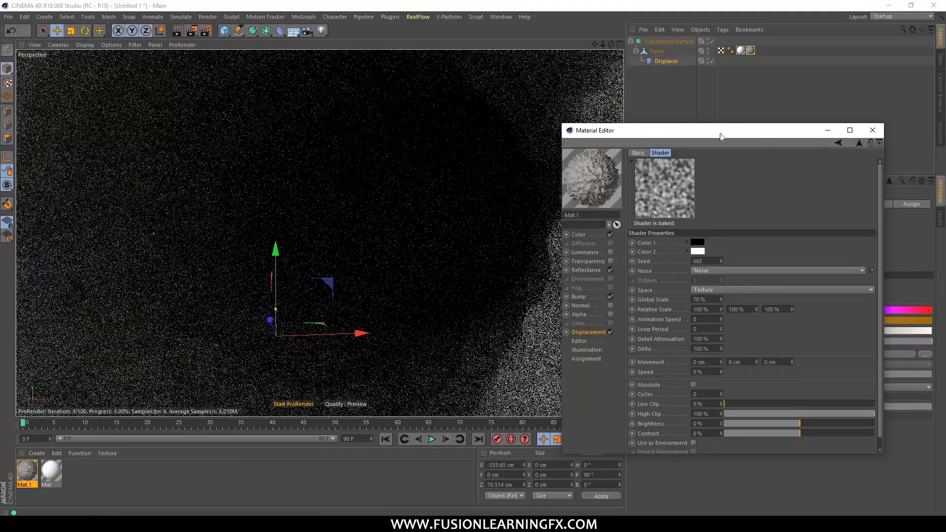
{"action": "left_click_drag", "start_coordinate": [656, 133], "coordinate": [709, 98]}
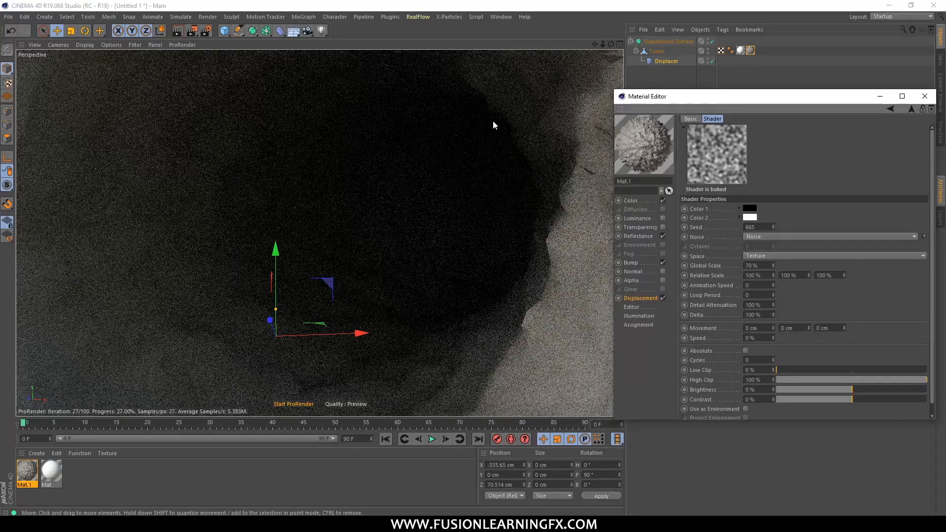
{"action": "left_click_drag", "start_coordinate": [634, 101], "coordinate": [462, 113]}
{"action": "left_click", "coordinate": [456, 117]}
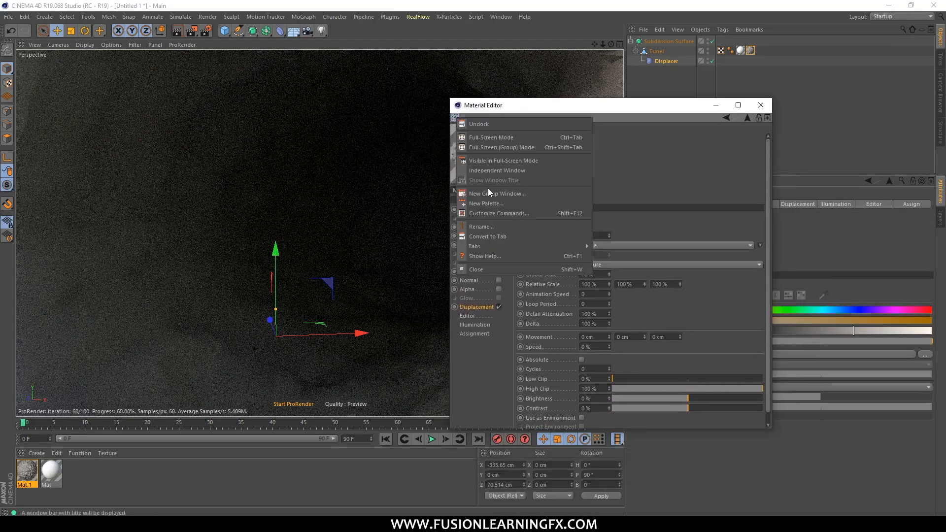
{"action": "left_click", "coordinate": [483, 271]}
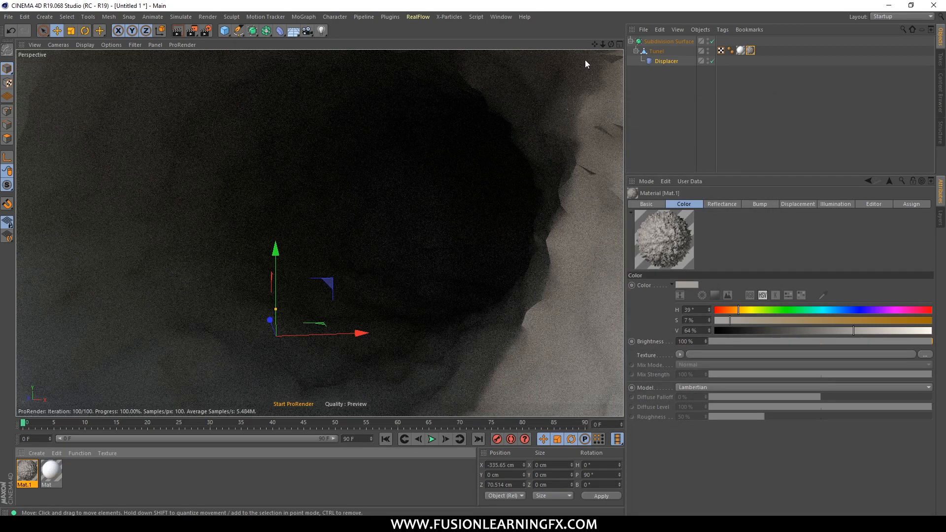
Add a standard camera framing the tunnel's open end from just outside its mouth
{"action": "scroll", "coordinate": [552, 165], "scroll_direction": "down", "scroll_amount": 4}
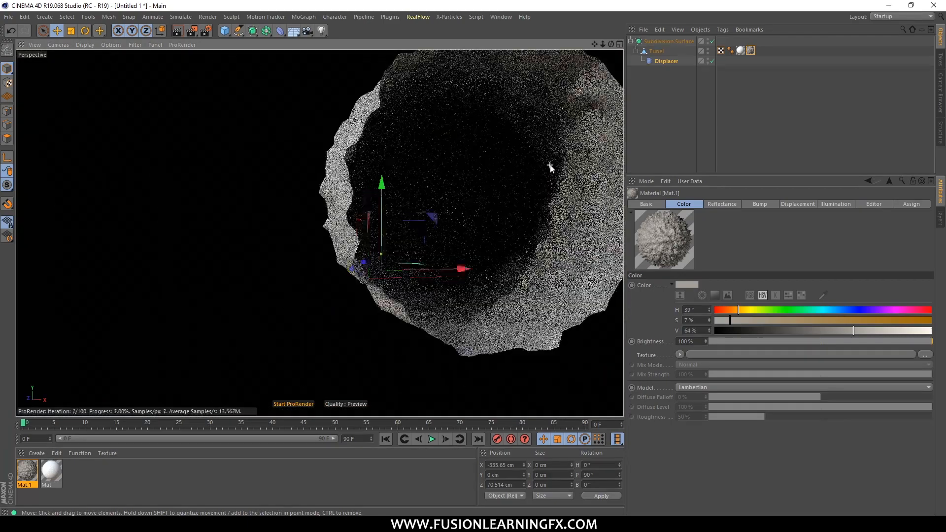
{"action": "scroll", "coordinate": [550, 165], "scroll_direction": "down", "scroll_amount": 1}
{"action": "middle_click_drag", "start_coordinate": [528, 167], "coordinate": [423, 179], "text": "alt"}
{"action": "left_click_drag", "start_coordinate": [432, 200], "coordinate": [451, 203], "text": "alt"}
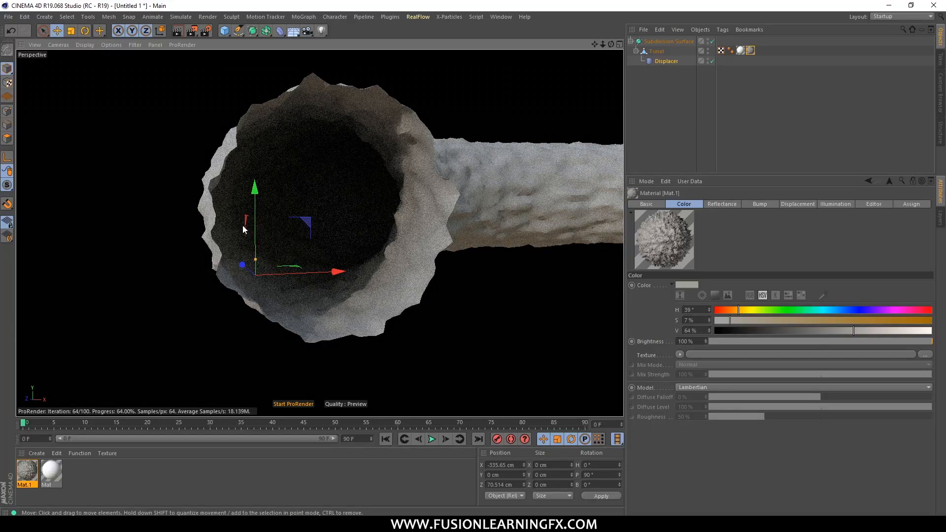
{"action": "scroll", "coordinate": [262, 230], "scroll_direction": "up", "scroll_amount": 8}
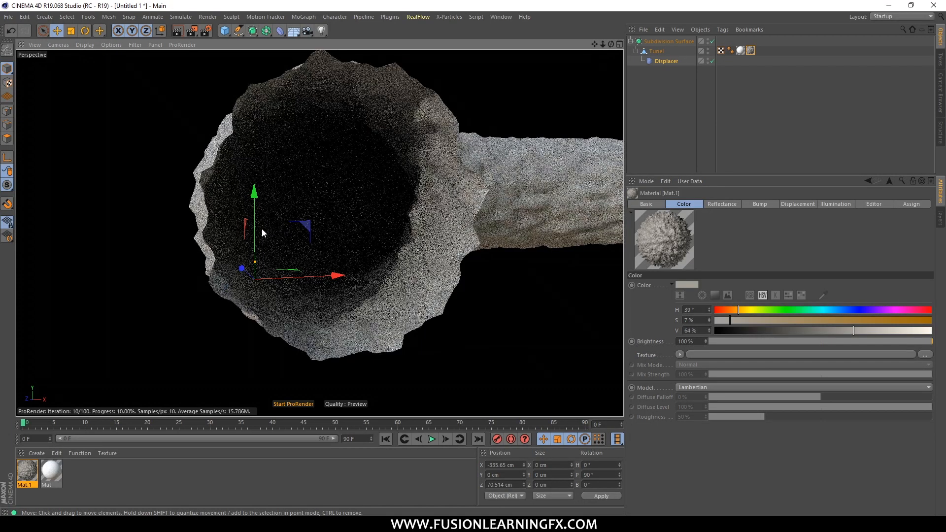
{"action": "middle_click_drag", "start_coordinate": [337, 222], "coordinate": [334, 233], "text": "alt"}
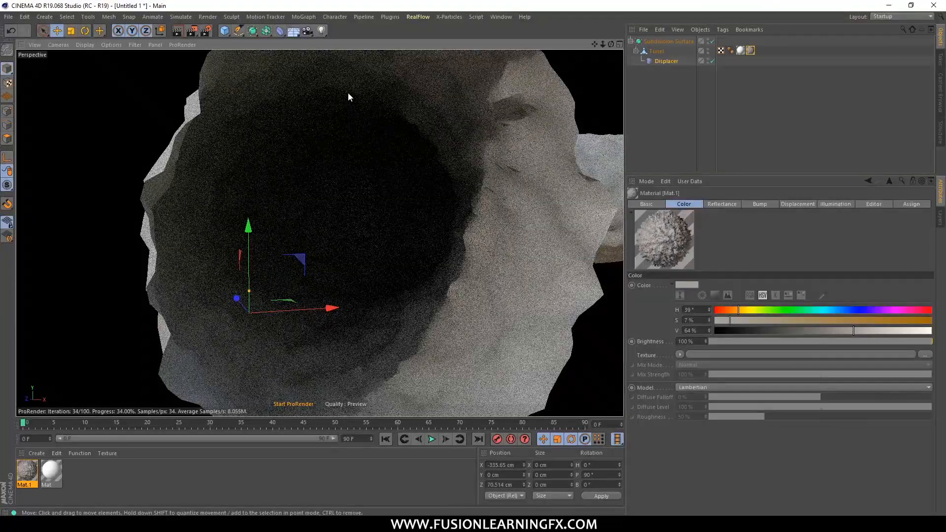
{"action": "middle_click_drag", "start_coordinate": [324, 80], "coordinate": [318, 68], "text": "alt"}
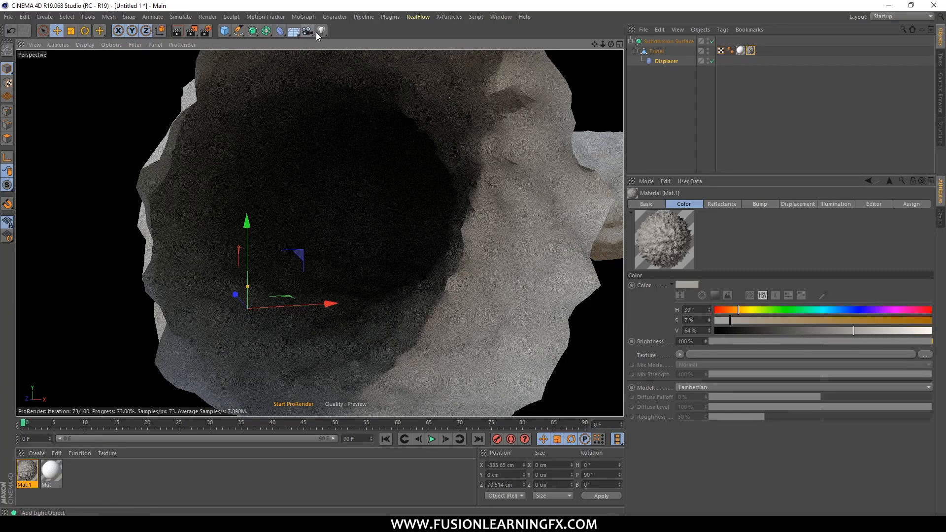
{"action": "left_click", "coordinate": [49, 18]}
{"action": "mouse_move", "coordinate": [68, 110]}
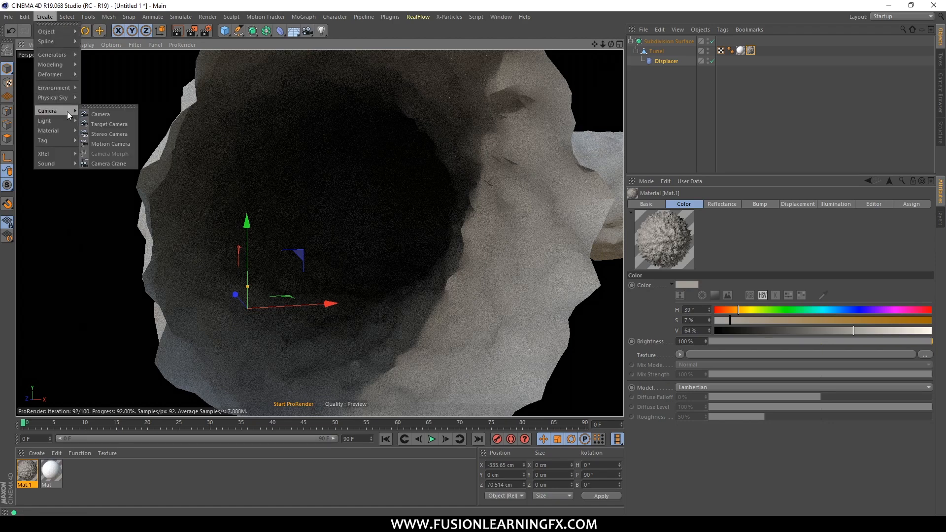
{"action": "left_click", "coordinate": [110, 114]}
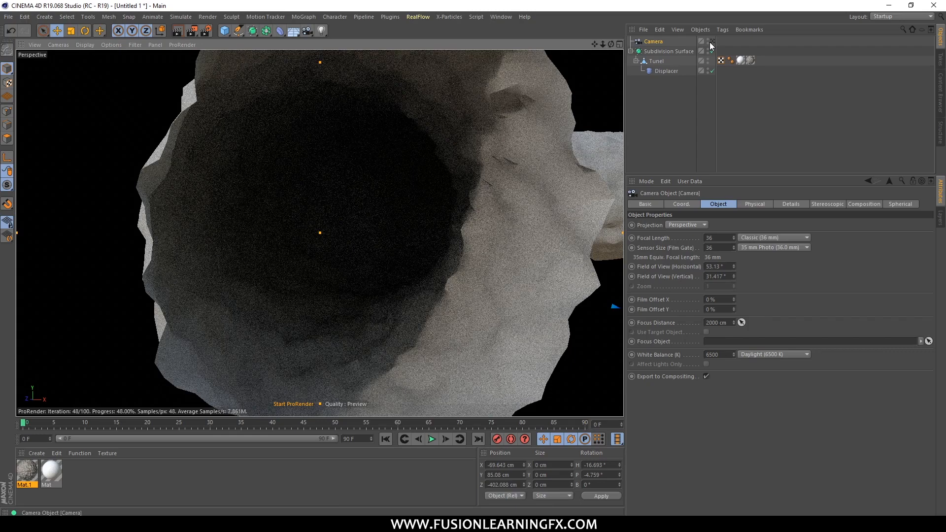
Switch the perspective viewport to look through the new Camera
{"action": "left_click", "coordinate": [63, 48]}
{"action": "mouse_move", "coordinate": [75, 69]}
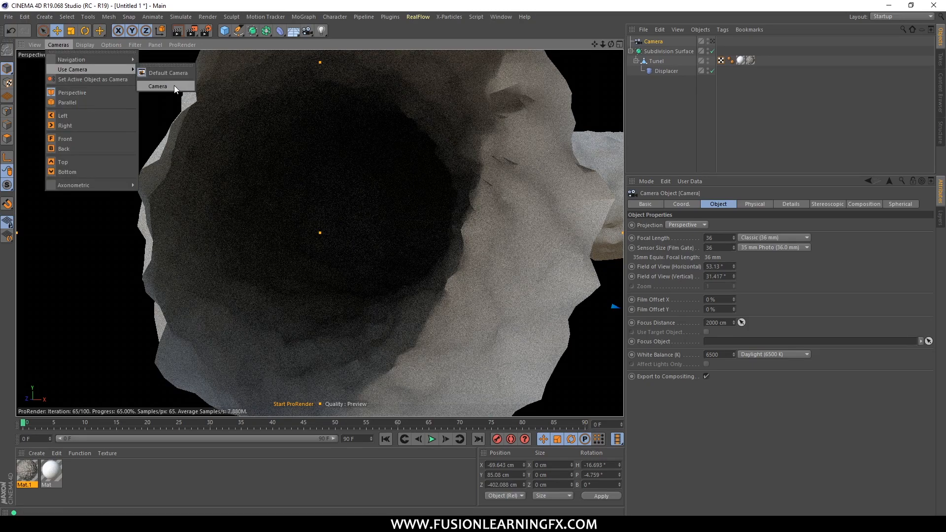
{"action": "left_click", "coordinate": [173, 73]}
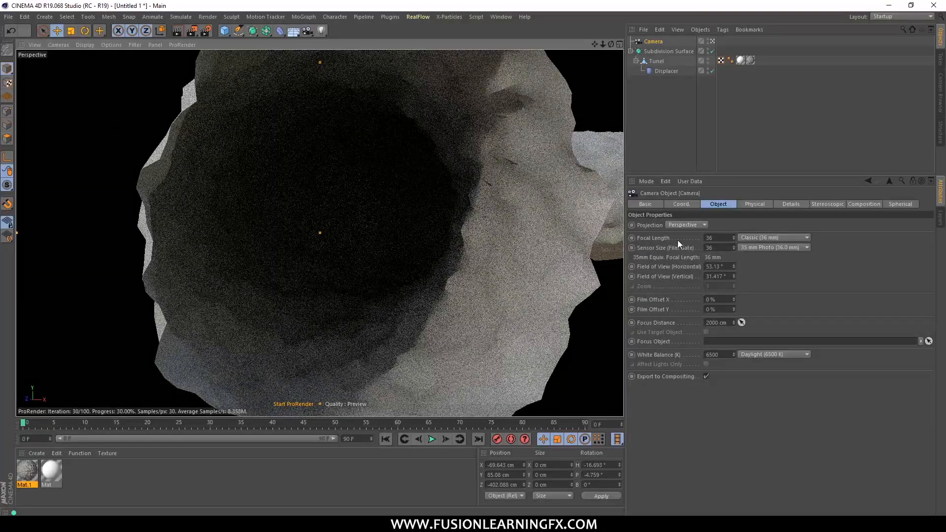
Set the camera's focal length to 45 mm
{"action": "left_click", "coordinate": [732, 239]}
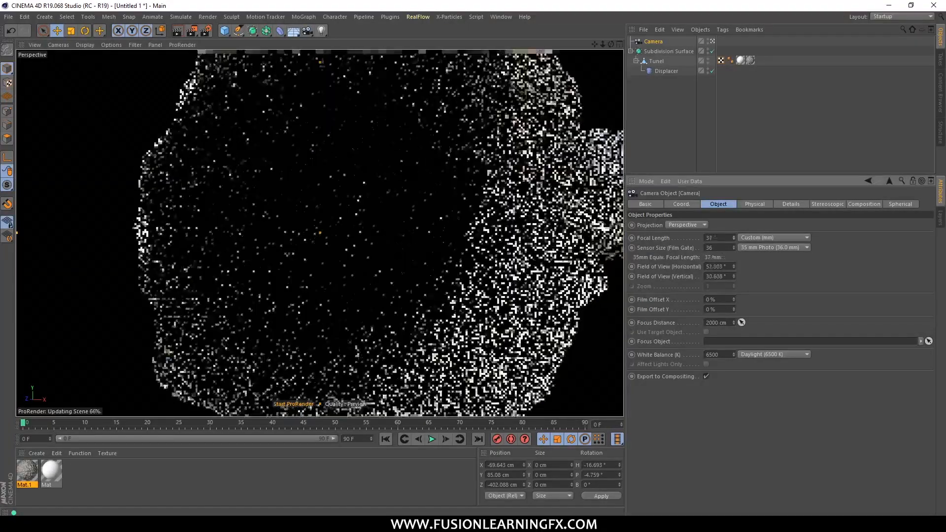
{"action": "left_click_drag", "start_coordinate": [733, 238], "coordinate": [734, 233]}
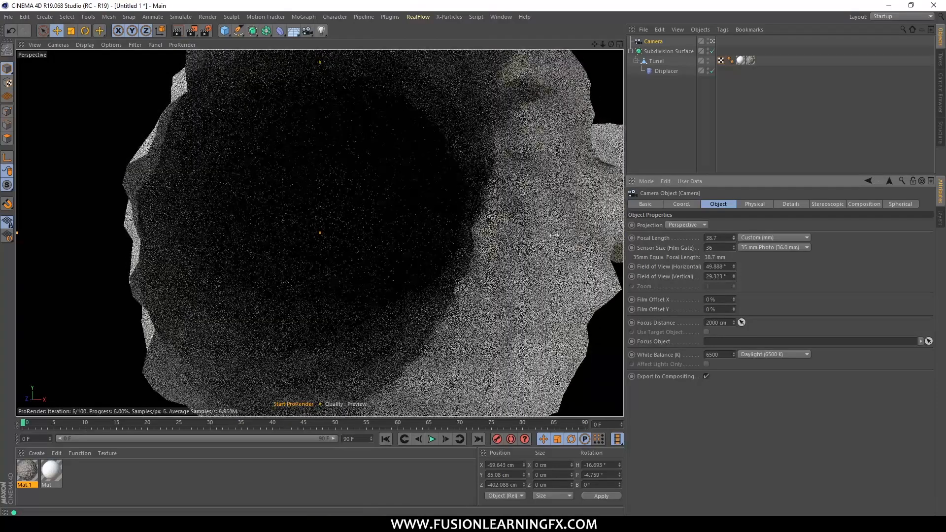
{"action": "double_click", "coordinate": [723, 238]}
{"action": "type", "text": "45"}
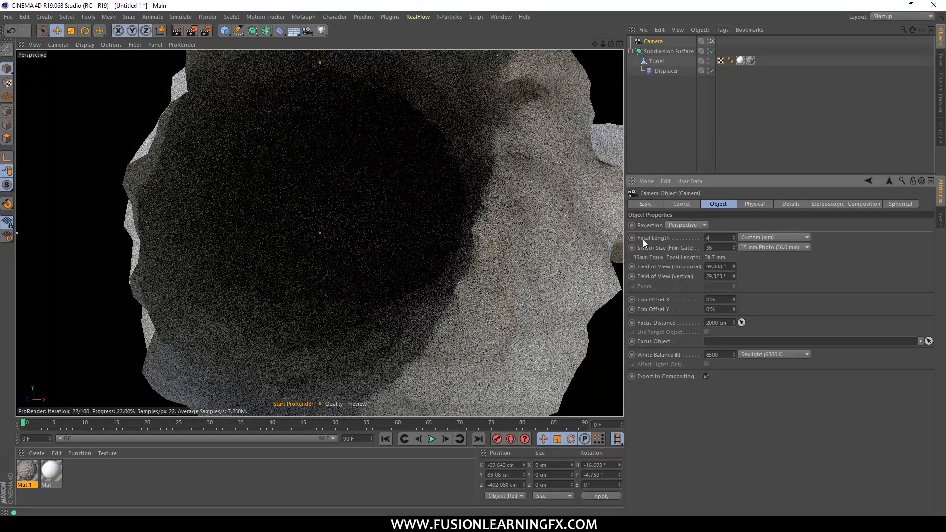
{"action": "key", "text": "Return"}
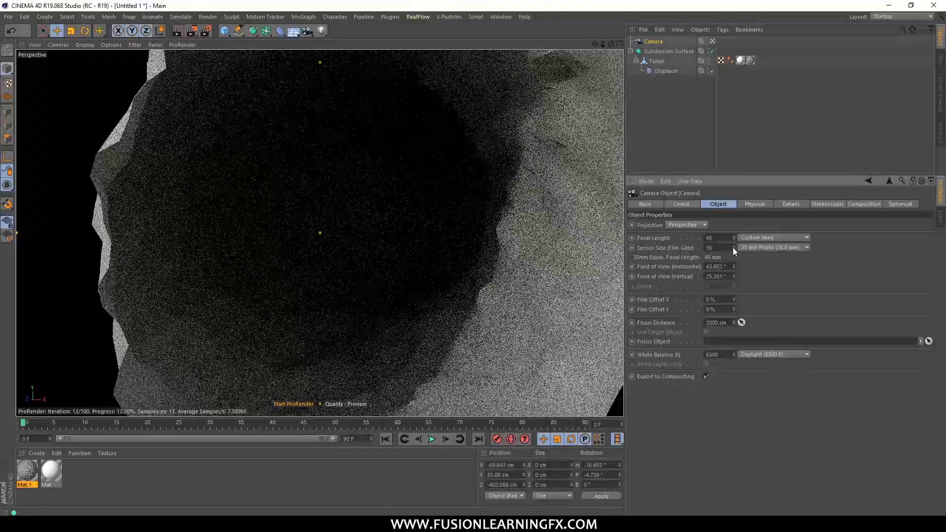
Set the camera's sensor size to 30 mm and move the camera lower and closer to the tunnel opening
{"action": "left_click_drag", "start_coordinate": [733, 247], "coordinate": [647, 256]}
{"action": "type", "text": "30"}
{"action": "key", "text": "Return"}
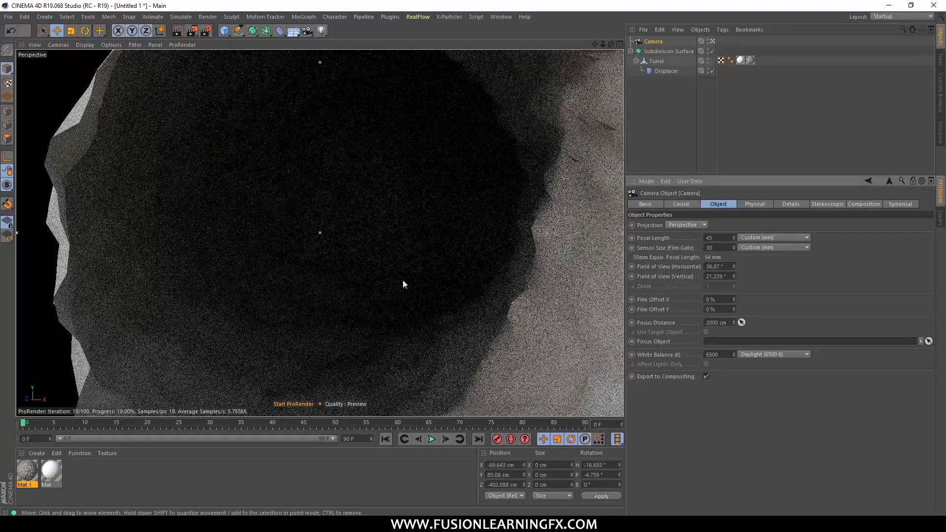
{"action": "scroll", "coordinate": [452, 274], "scroll_direction": "up", "scroll_amount": 3}
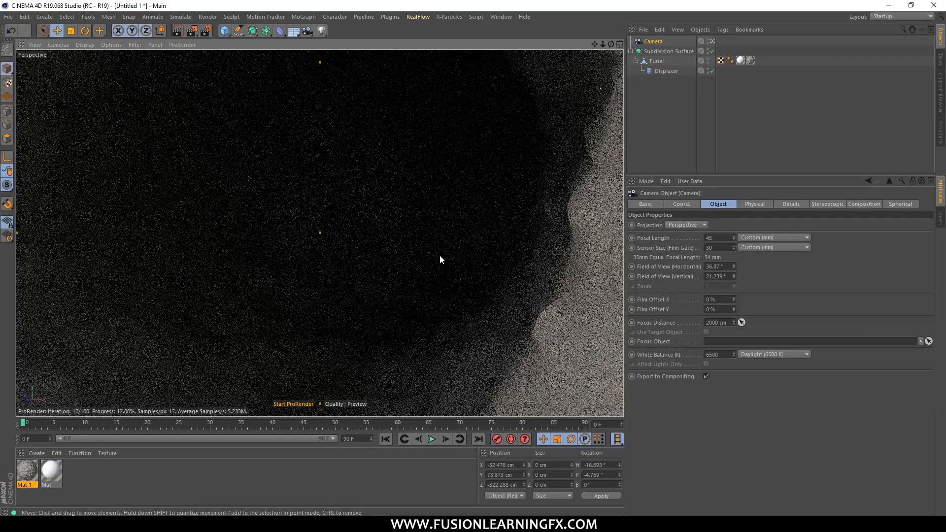
{"action": "mouse_move", "coordinate": [460, 245]}
{"action": "left_mouse_down", "text": "alt"}
{"action": "mouse_move", "coordinate": [458, 237]}
{"action": "mouse_move", "coordinate": [463, 249]}
{"action": "left_mouse_up", "text": "alt"}
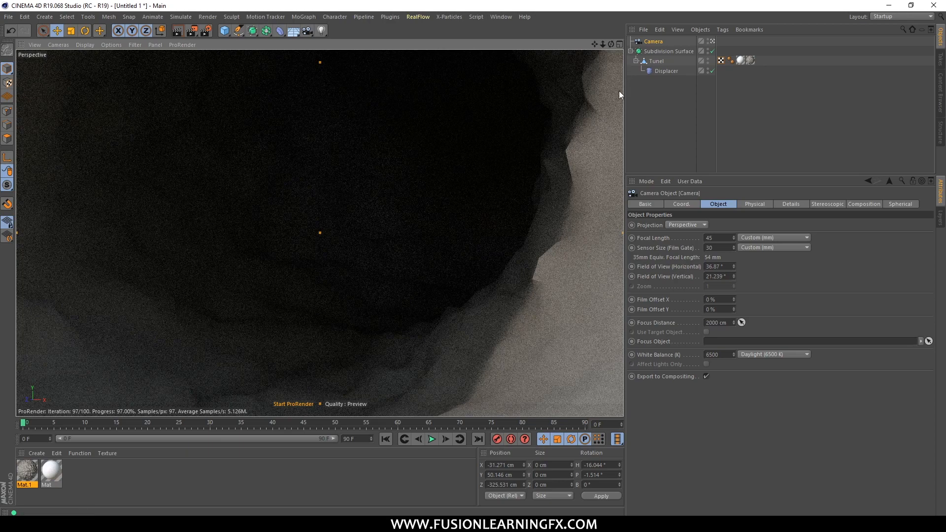
Switch the Displacement channel of Mat.1 off and on again to compare the tunnel walls in the preview
{"action": "double_click", "coordinate": [26, 468]}
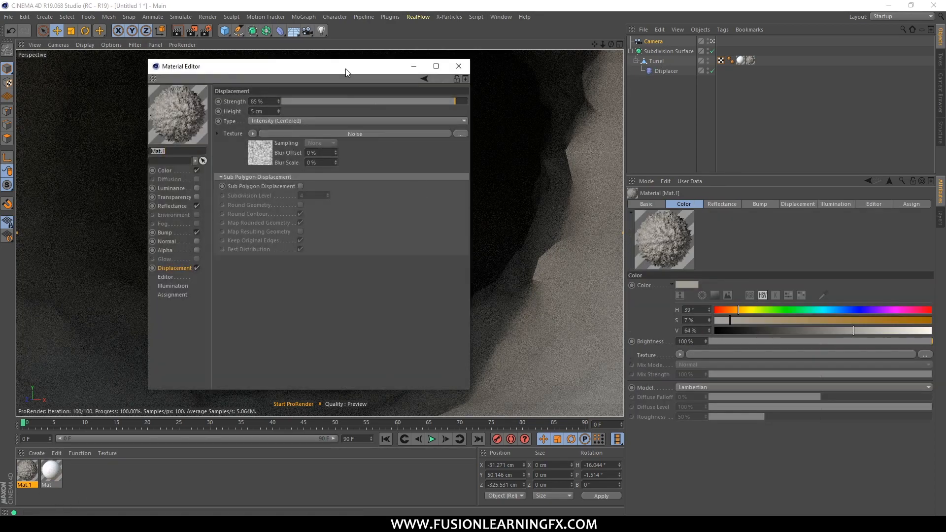
{"action": "left_click_drag", "start_coordinate": [346, 73], "coordinate": [829, 143]}
{"action": "left_click", "coordinate": [679, 339]}
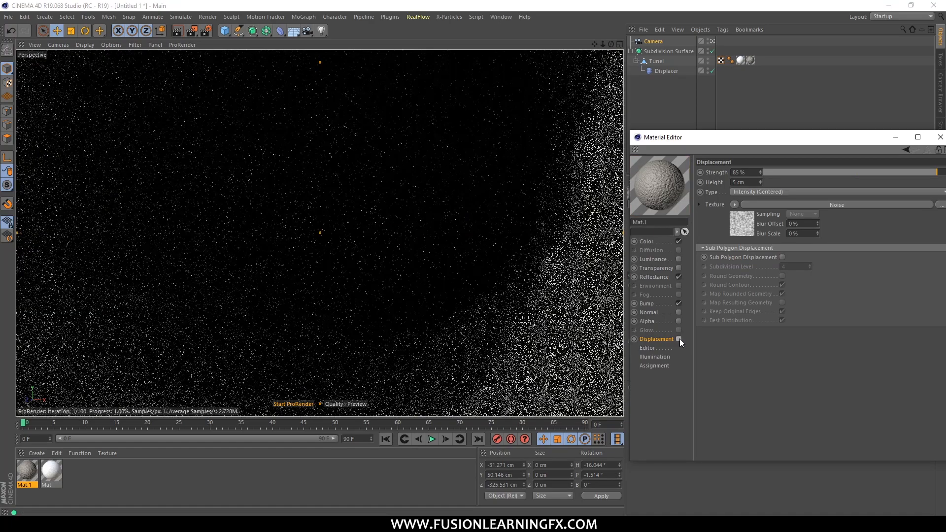
{"action": "left_click_drag", "start_coordinate": [668, 142], "coordinate": [329, 256]}
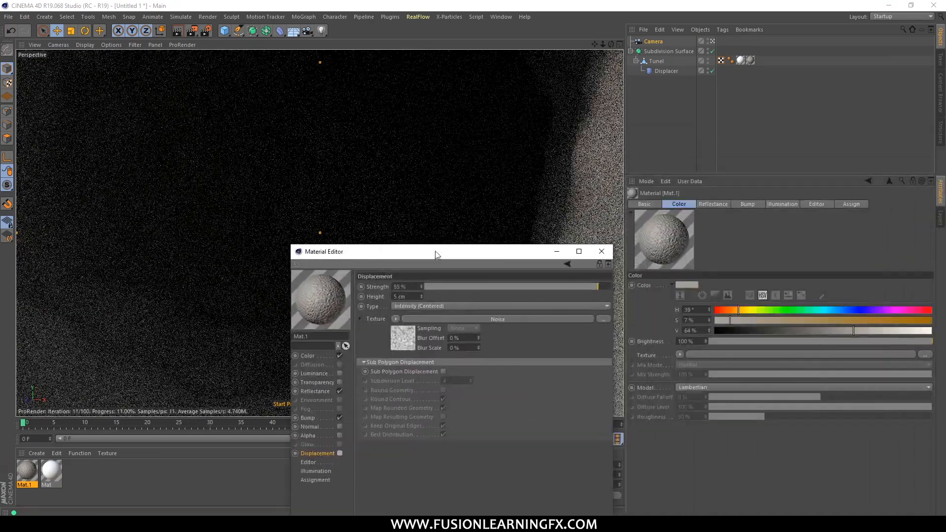
{"action": "left_click_drag", "start_coordinate": [421, 257], "coordinate": [432, 177]}
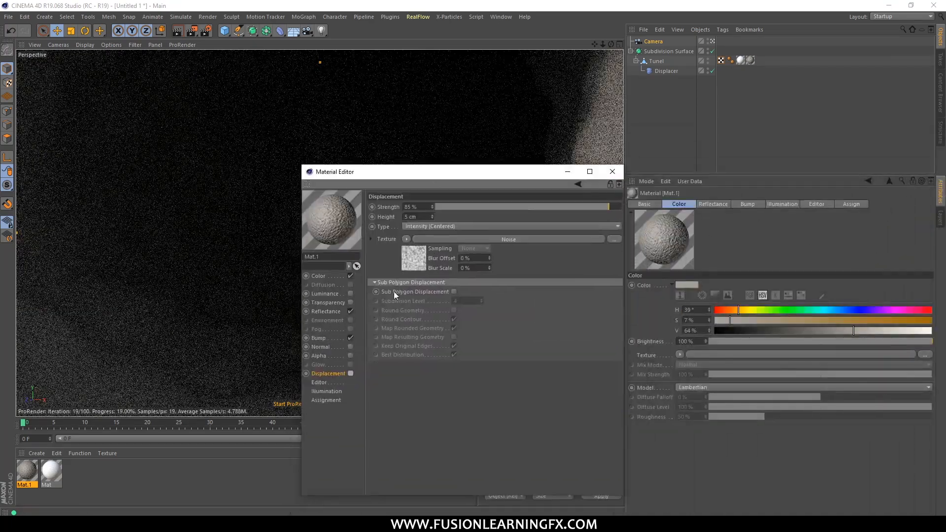
{"action": "left_click", "coordinate": [350, 373]}
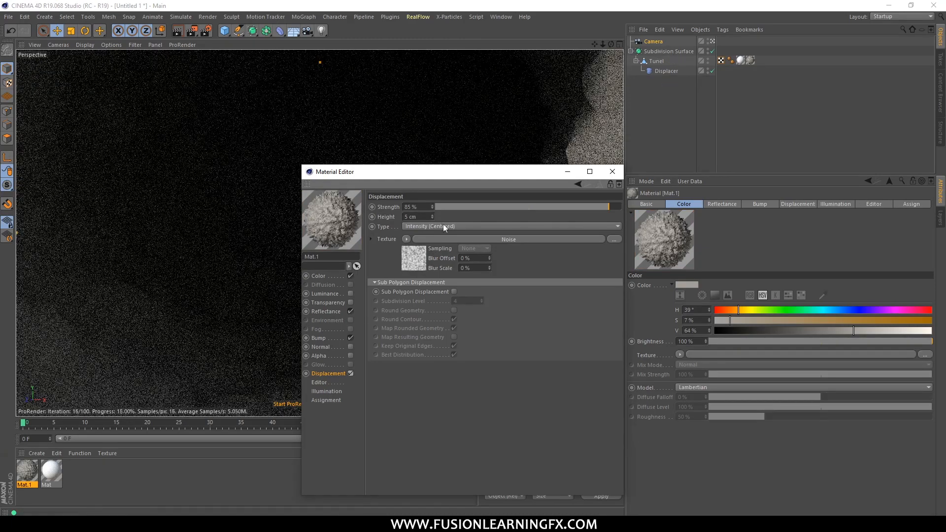
Set the displacement strength of Mat.1 to 40% and close the material editor
{"action": "left_click_drag", "start_coordinate": [389, 174], "coordinate": [342, 157]}
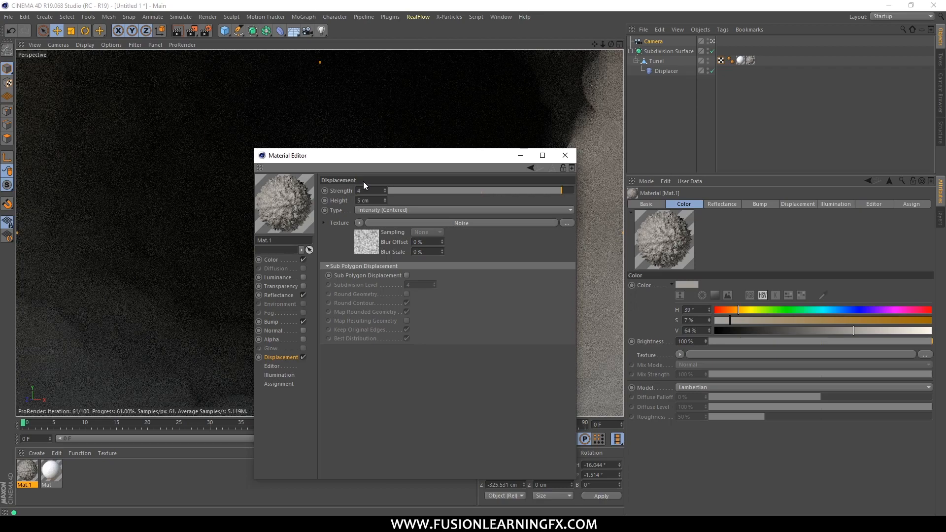
{"action": "type", "text": "40"}
{"action": "key", "text": "Return"}
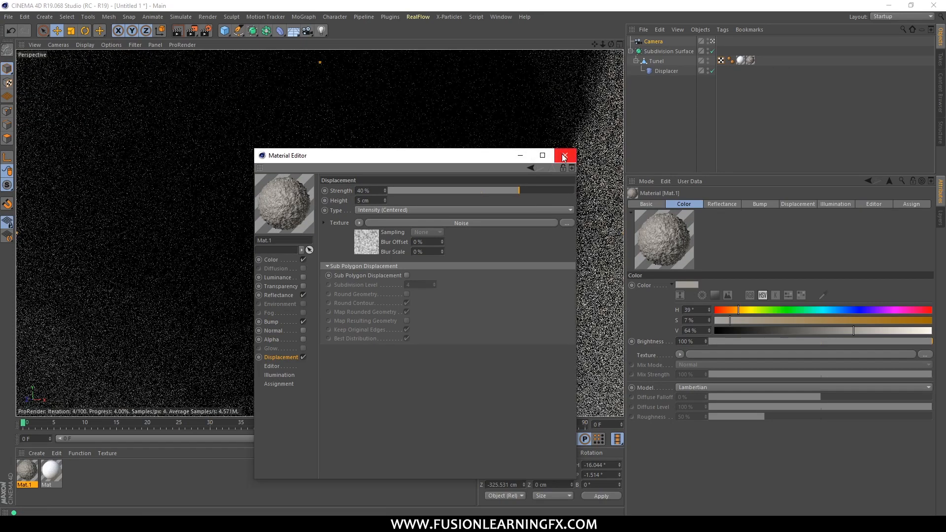
{"action": "left_click_drag", "start_coordinate": [387, 157], "coordinate": [771, 187]}
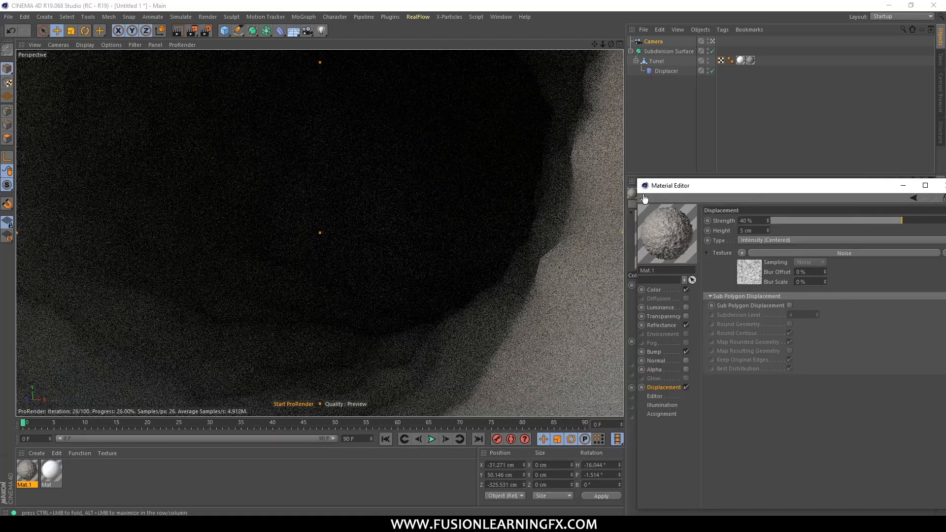
{"action": "left_click_drag", "start_coordinate": [660, 185], "coordinate": [637, 102]}
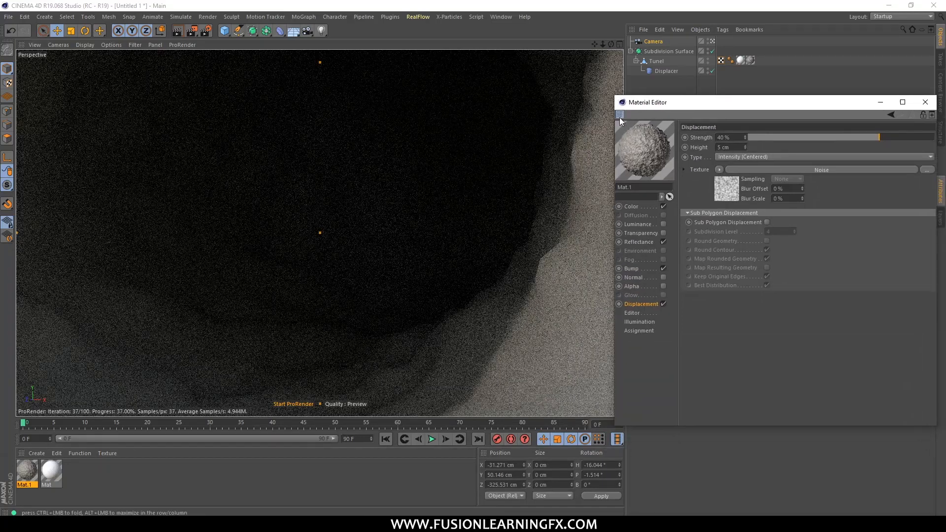
{"action": "left_click", "coordinate": [620, 116]}
{"action": "left_click", "coordinate": [654, 267]}
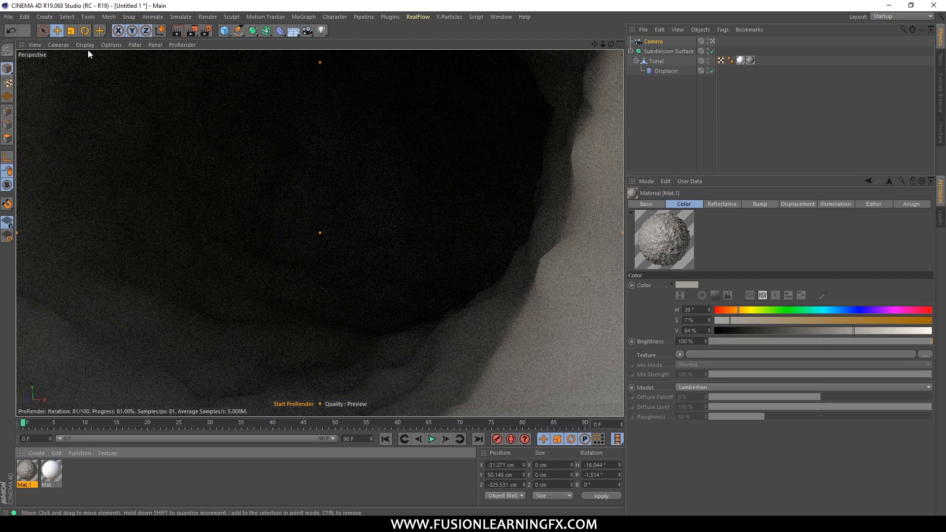
Return the viewport to the default camera and select the Camera object, toggling its view on and off
{"action": "left_click", "coordinate": [62, 46]}
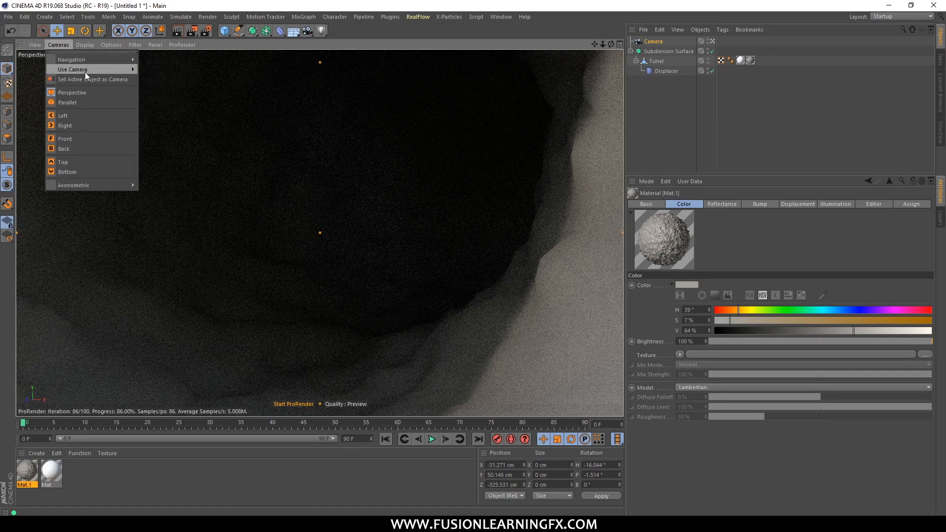
{"action": "mouse_move", "coordinate": [85, 70]}
{"action": "left_click", "coordinate": [147, 71]}
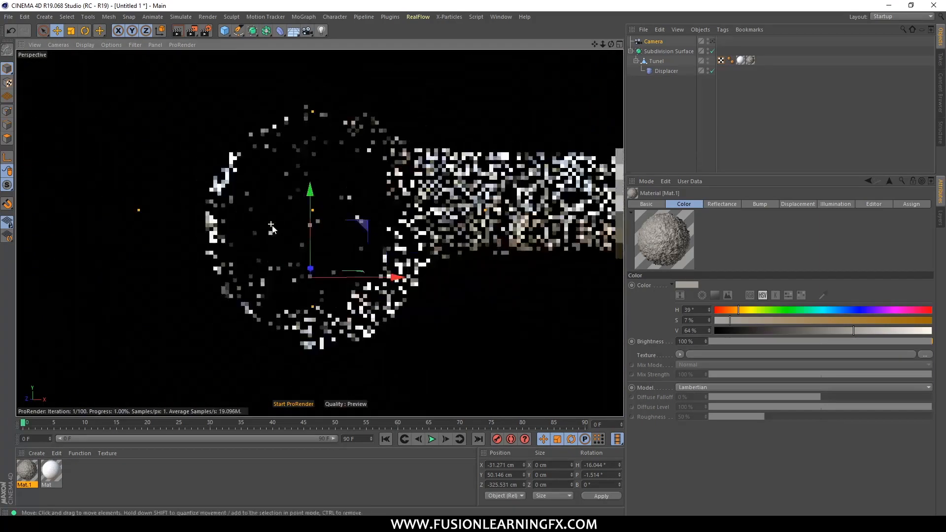
{"action": "left_click", "coordinate": [654, 42]}
{"action": "left_click_drag", "start_coordinate": [367, 236], "coordinate": [232, 244], "text": "alt"}
{"action": "left_click_drag", "start_coordinate": [145, 252], "coordinate": [350, 262], "text": "alt"}
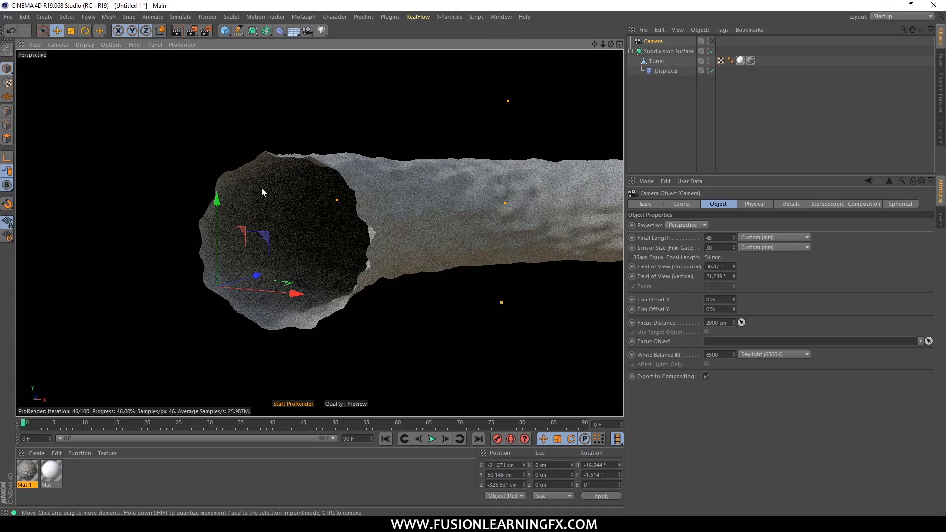
{"action": "left_click", "coordinate": [712, 42]}
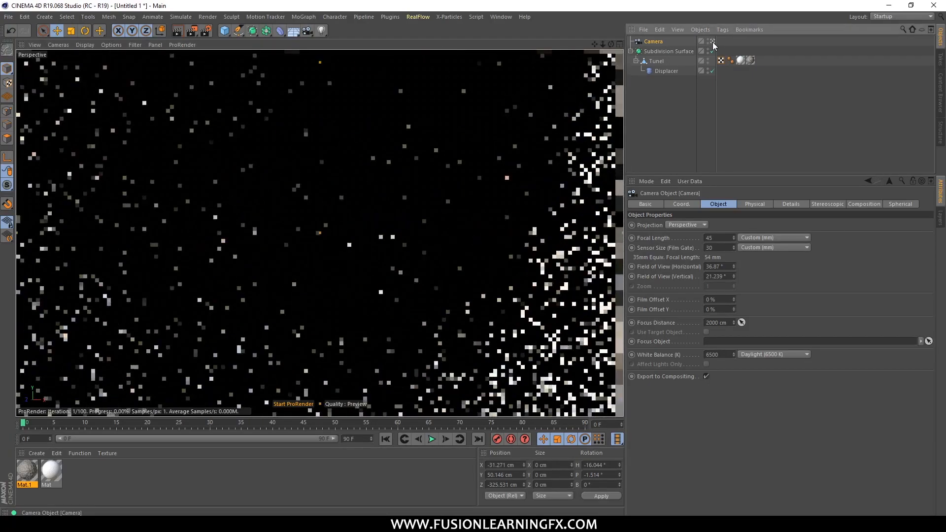
{"action": "left_click", "coordinate": [713, 41]}
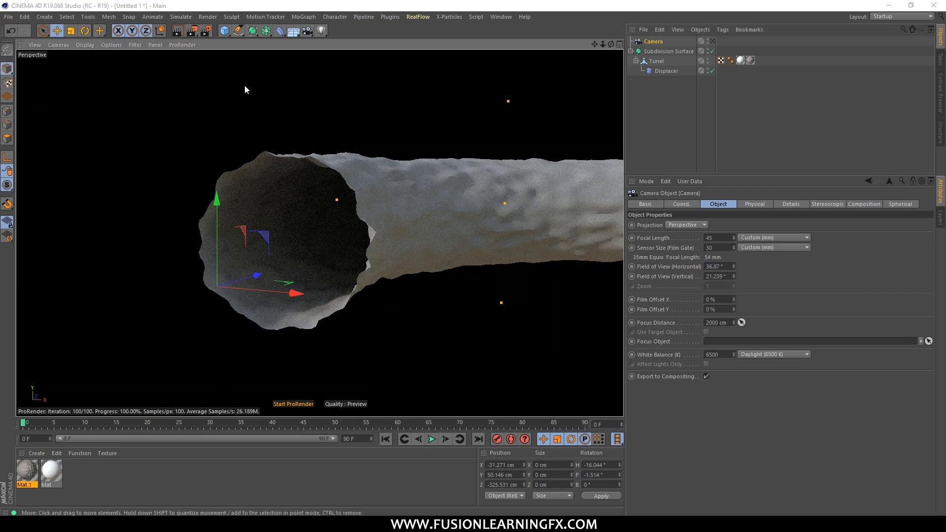
Open the render settings, place them clear of the tunnel preview and look through the Camera object
{"action": "key", "text": "ctrl+b"}
{"action": "left_click_drag", "start_coordinate": [370, 96], "coordinate": [290, 184]}
{"action": "left_click_drag", "start_coordinate": [388, 201], "coordinate": [140, 210]}
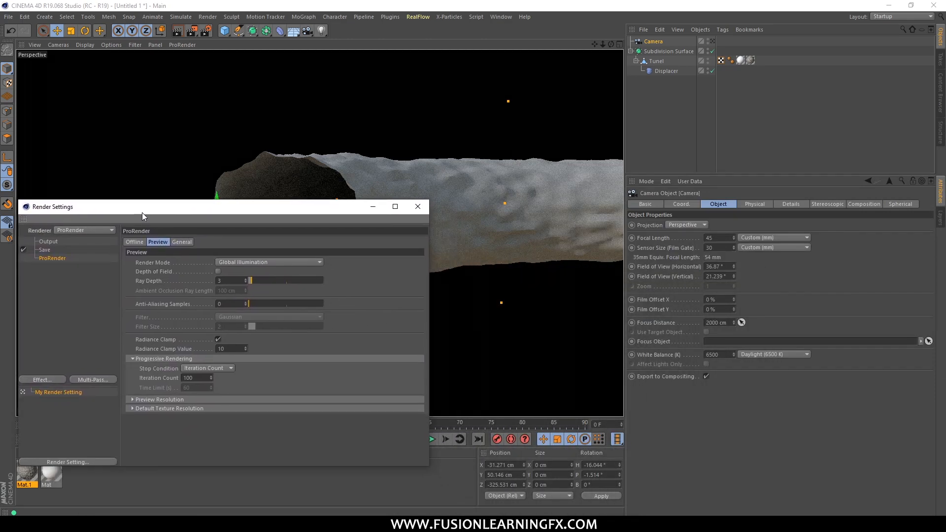
{"action": "left_click_drag", "start_coordinate": [143, 216], "coordinate": [619, 250]}
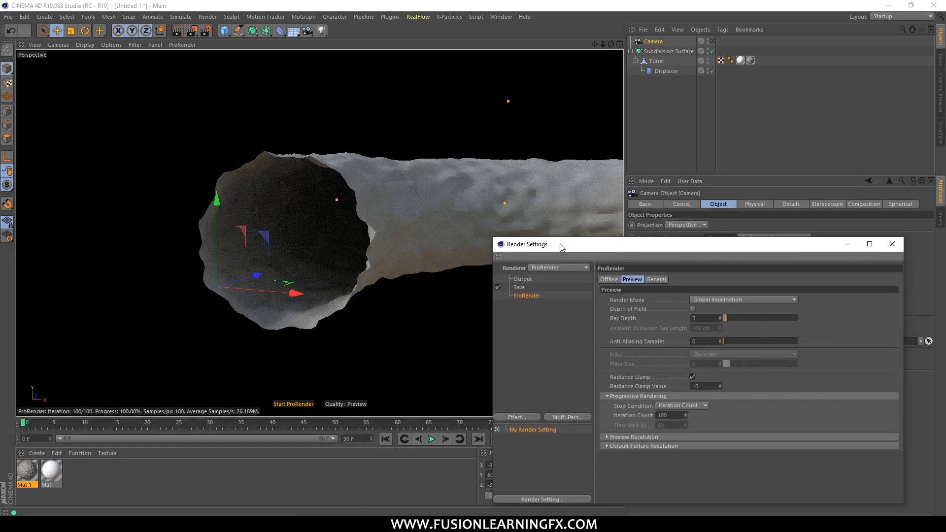
{"action": "left_click_drag", "start_coordinate": [564, 247], "coordinate": [450, 159]}
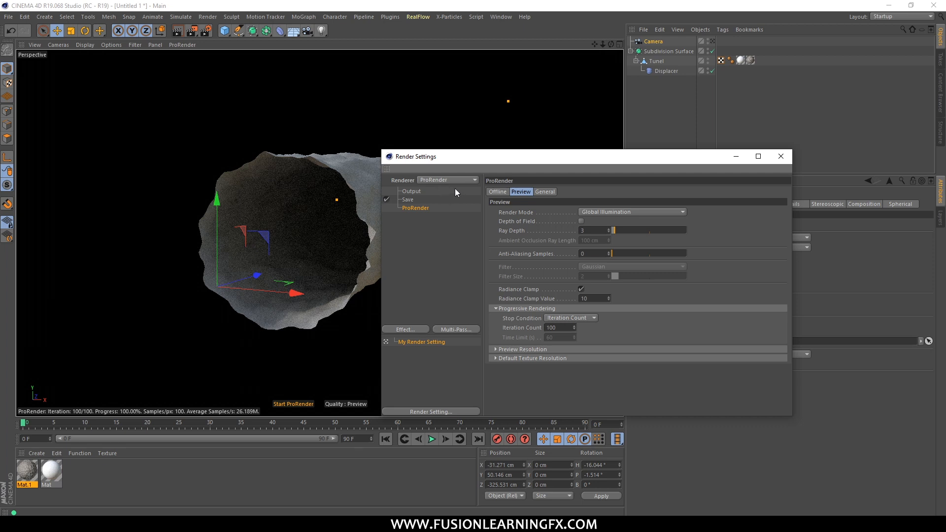
{"action": "left_click_drag", "start_coordinate": [449, 158], "coordinate": [373, 156]}
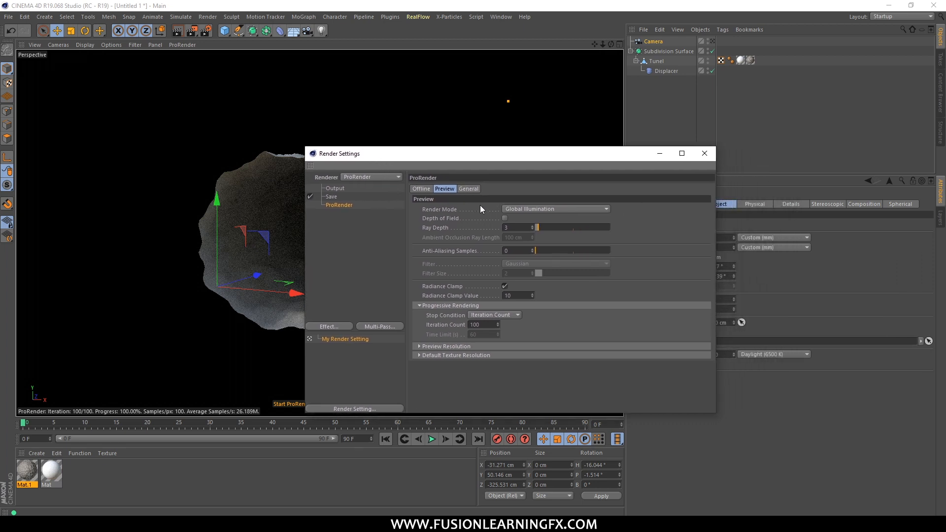
{"action": "left_click", "coordinate": [712, 51]}
{"action": "left_click_drag", "start_coordinate": [447, 158], "coordinate": [588, 101]}
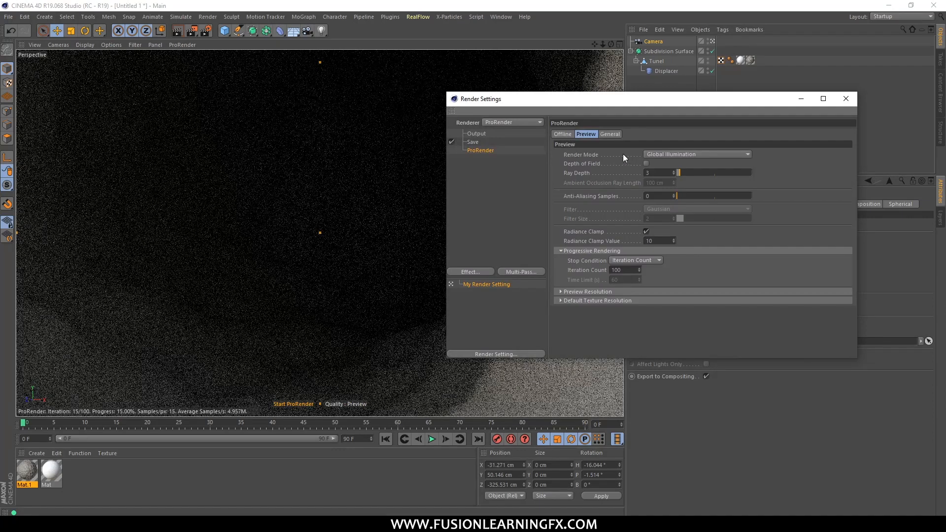
Try the Direct Illumination without Shadows render mode in the ProRender preview and return to Global Illumination
{"action": "left_click", "coordinate": [689, 158]}
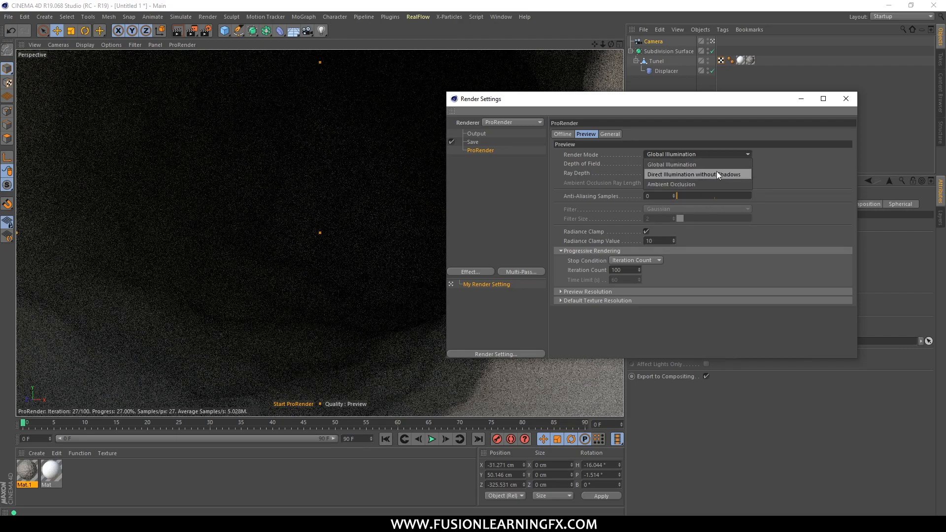
{"action": "left_click", "coordinate": [682, 176]}
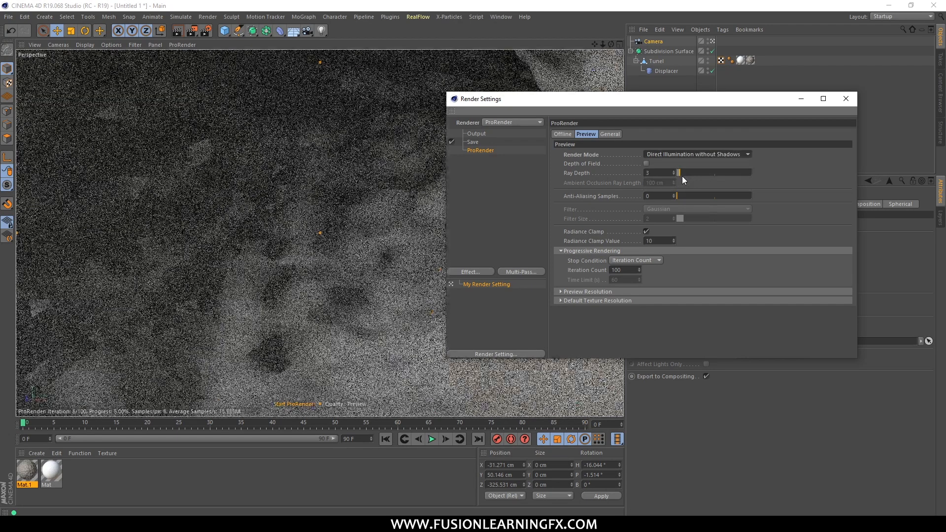
{"action": "left_click_drag", "start_coordinate": [604, 103], "coordinate": [610, 141]}
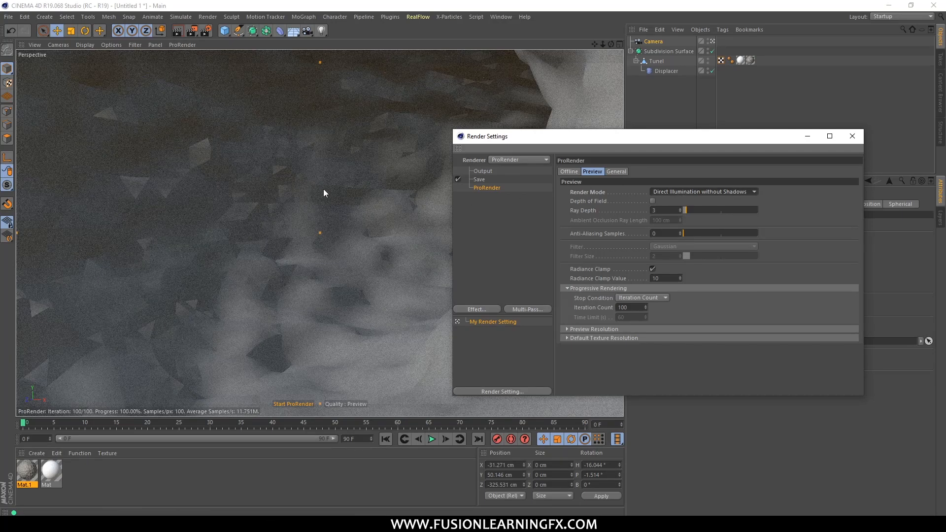
{"action": "left_click", "coordinate": [668, 193]}
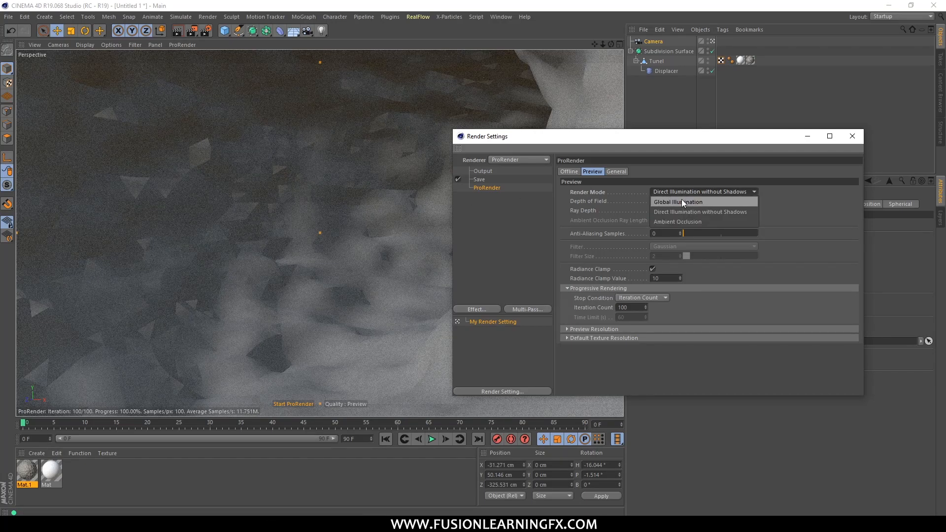
{"action": "left_click", "coordinate": [686, 199]}
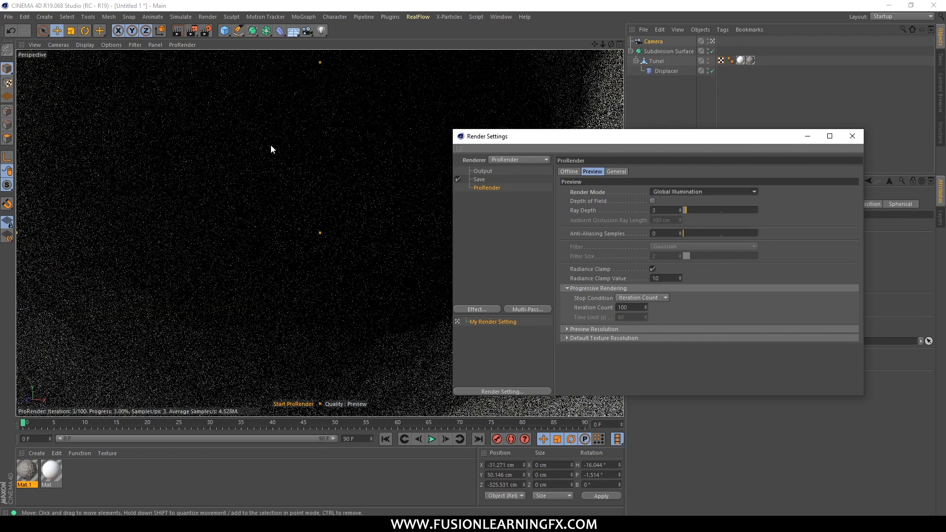
{"action": "double_click", "coordinate": [27, 470]}
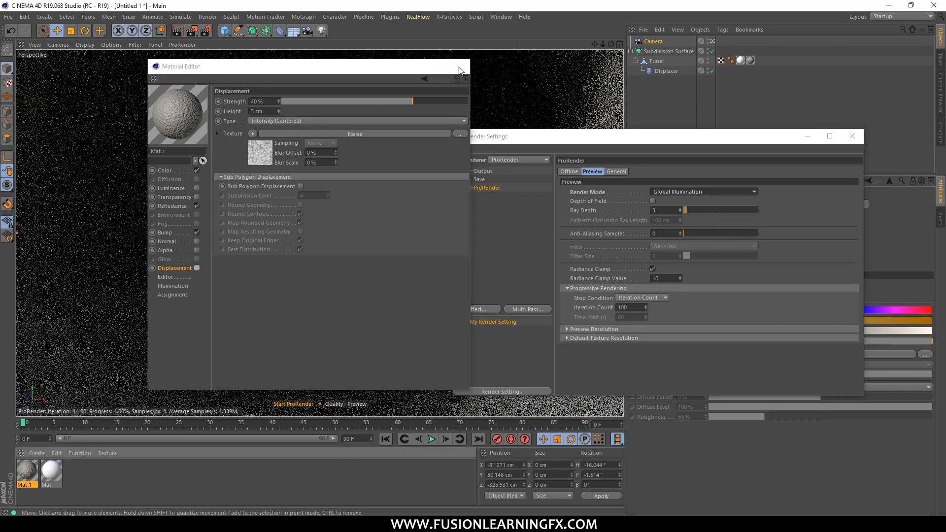
{"action": "left_click", "coordinate": [459, 66]}
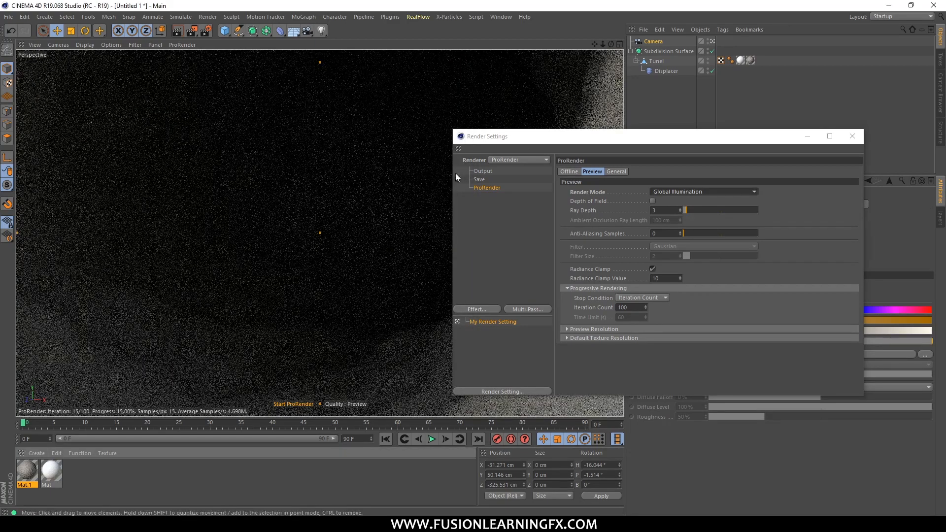
{"action": "left_click_drag", "start_coordinate": [492, 142], "coordinate": [406, 276]}
{"action": "left_click_drag", "start_coordinate": [562, 280], "coordinate": [605, 176]}
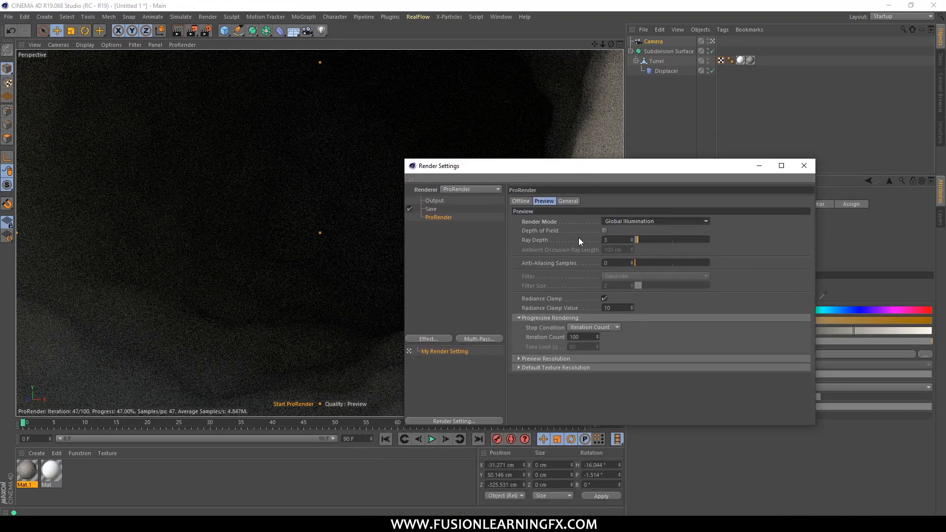
{"action": "left_click_drag", "start_coordinate": [563, 166], "coordinate": [646, 82]}
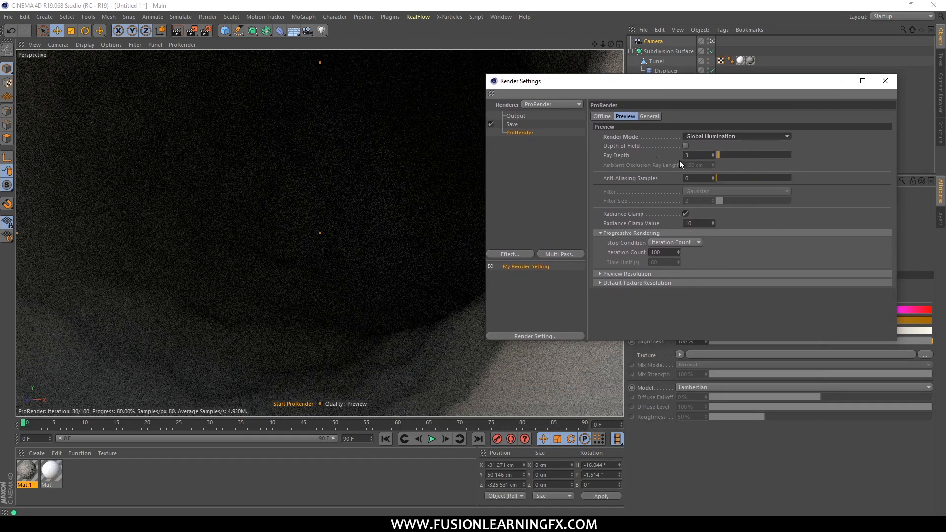
Set the ProRender preview's ray depth to 5, and raise it further to 10
{"action": "left_click_drag", "start_coordinate": [605, 90], "coordinate": [633, 161]}
{"action": "left_click", "coordinate": [728, 225]}
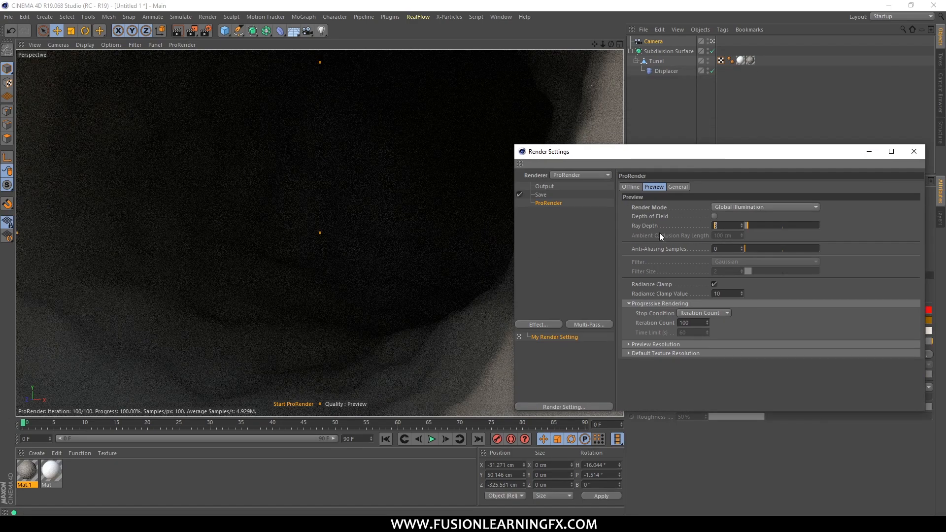
{"action": "type", "text": "5"}
{"action": "key", "text": "Return"}
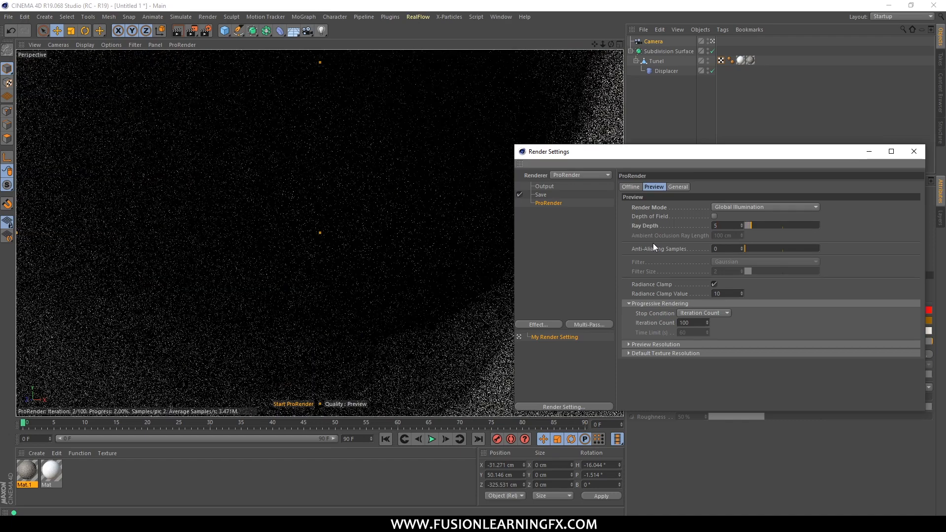
{"action": "left_click_drag", "start_coordinate": [597, 155], "coordinate": [717, 83]}
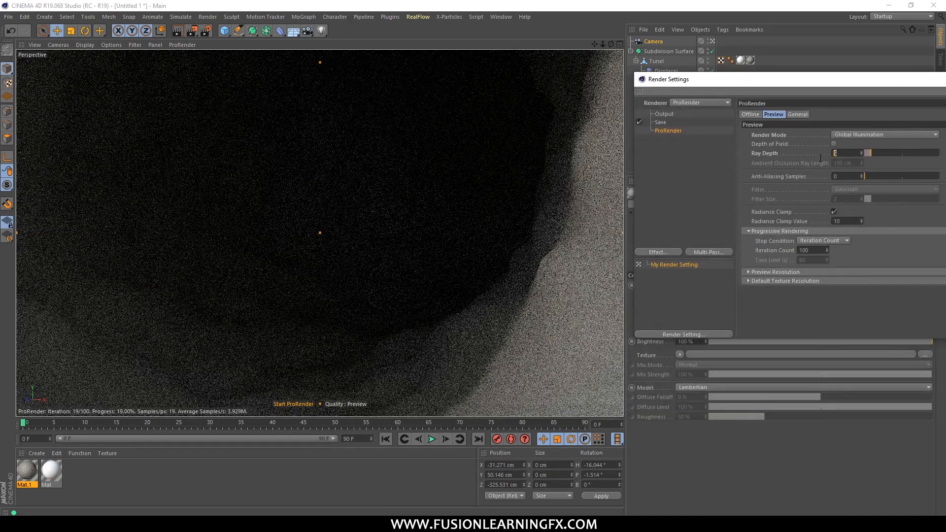
{"action": "type", "text": "10"}
{"action": "key", "text": "Return"}
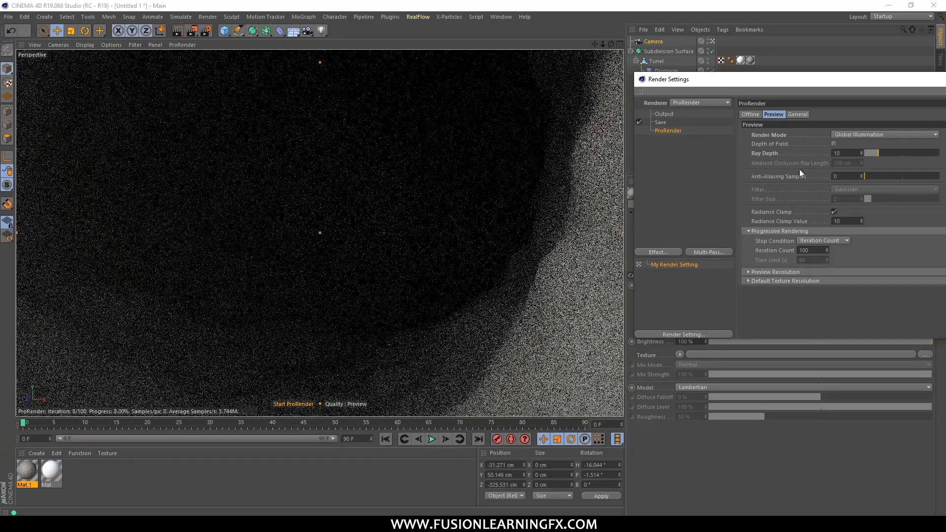
Switch Depth of Field on and off again for the ProRender preview
{"action": "left_click", "coordinate": [833, 144]}
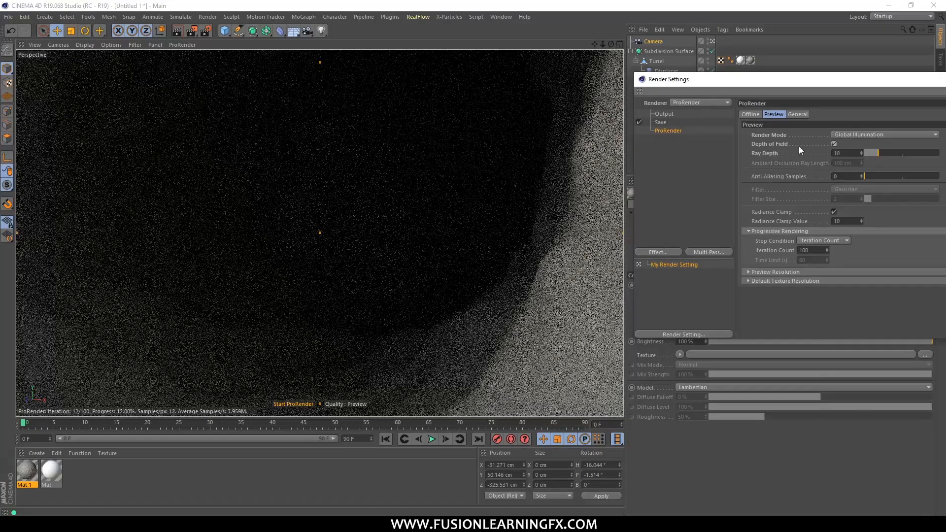
{"action": "left_click_drag", "start_coordinate": [757, 86], "coordinate": [621, 105]}
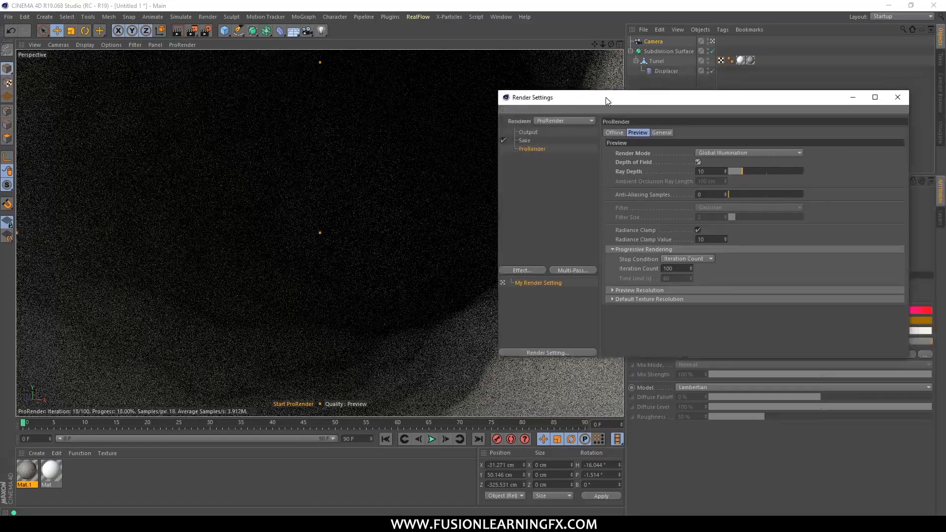
{"action": "left_click", "coordinate": [699, 163]}
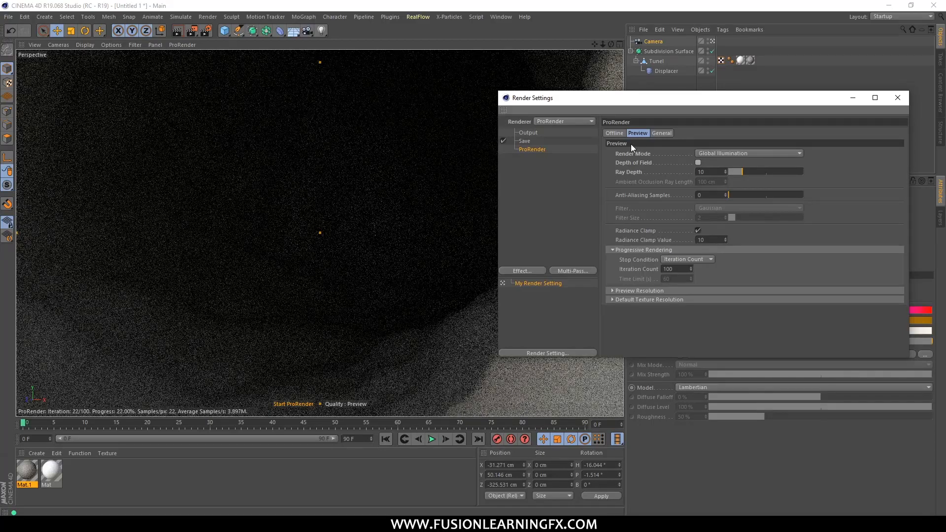
{"action": "left_click_drag", "start_coordinate": [607, 99], "coordinate": [578, 46]}
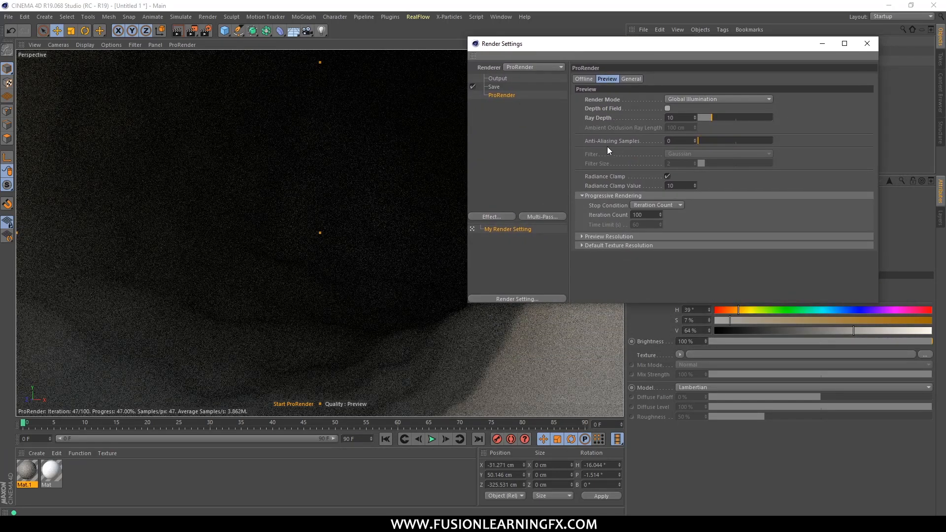
{"action": "left_click_drag", "start_coordinate": [606, 50], "coordinate": [651, 95]}
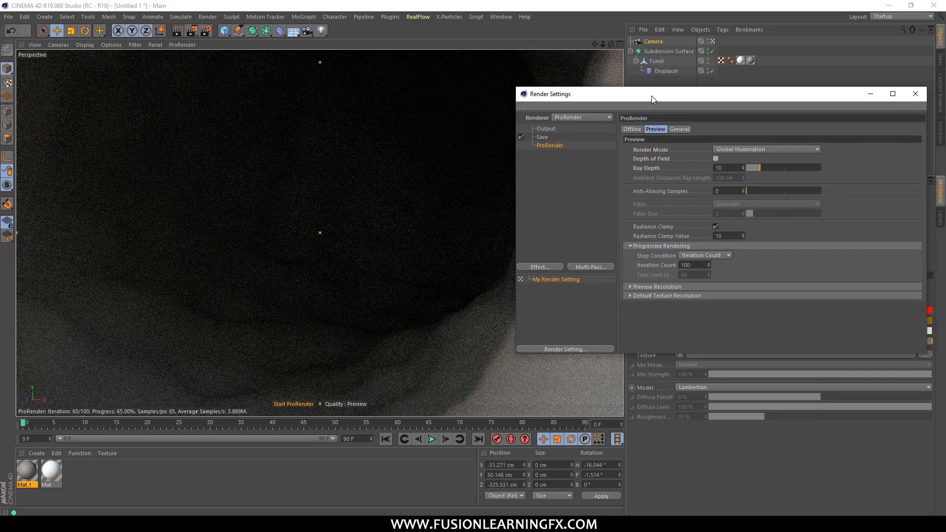
Compare the preview's anti-aliasing samples with the Offline ProRender settings and return to the Preview settings
{"action": "left_click_drag", "start_coordinate": [607, 96], "coordinate": [533, 64]}
{"action": "left_click", "coordinate": [652, 159]}
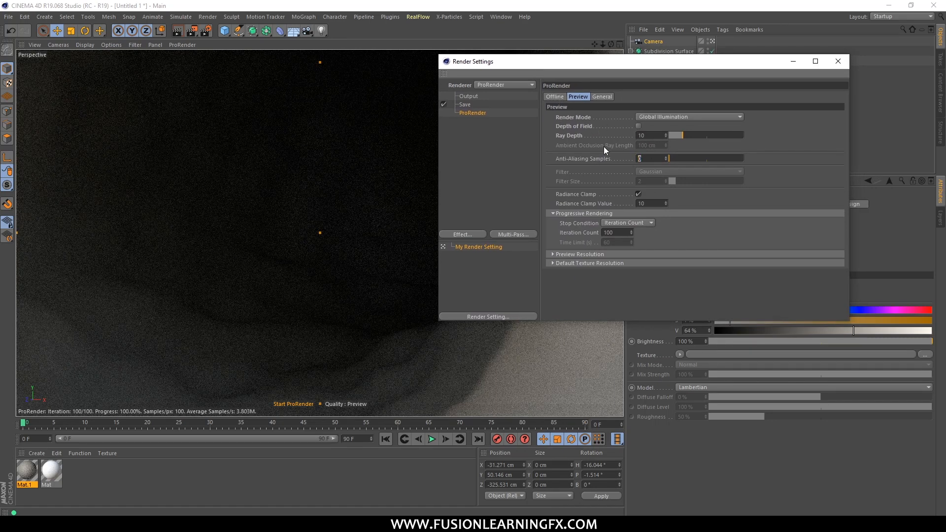
{"action": "left_click", "coordinate": [555, 97]}
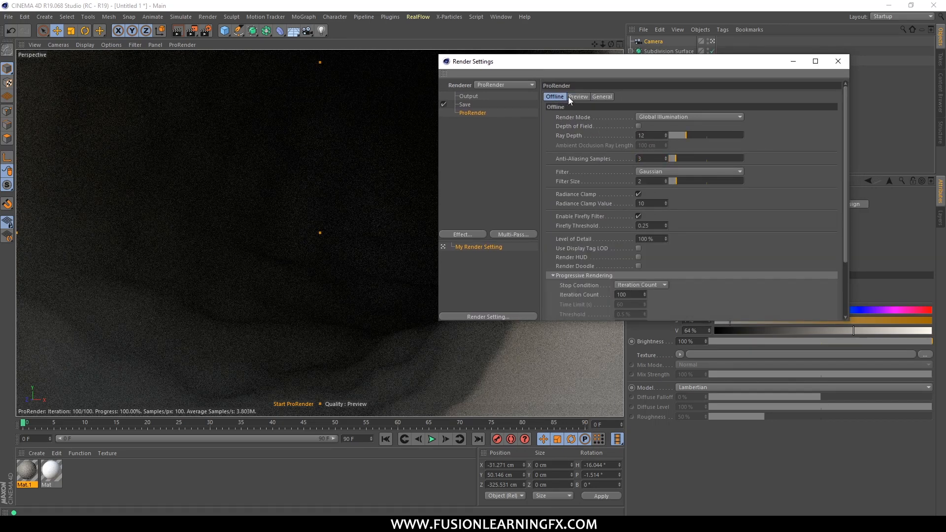
{"action": "left_click", "coordinate": [569, 97]}
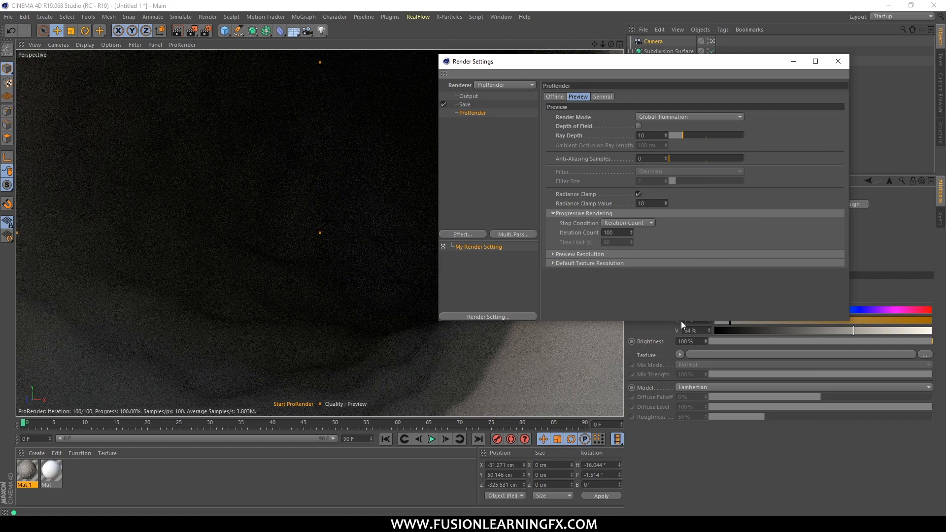
Enlarge the render settings window and set the preview's Radiance Clamp Value to 20
{"action": "left_click_drag", "start_coordinate": [681, 320], "coordinate": [681, 410]}
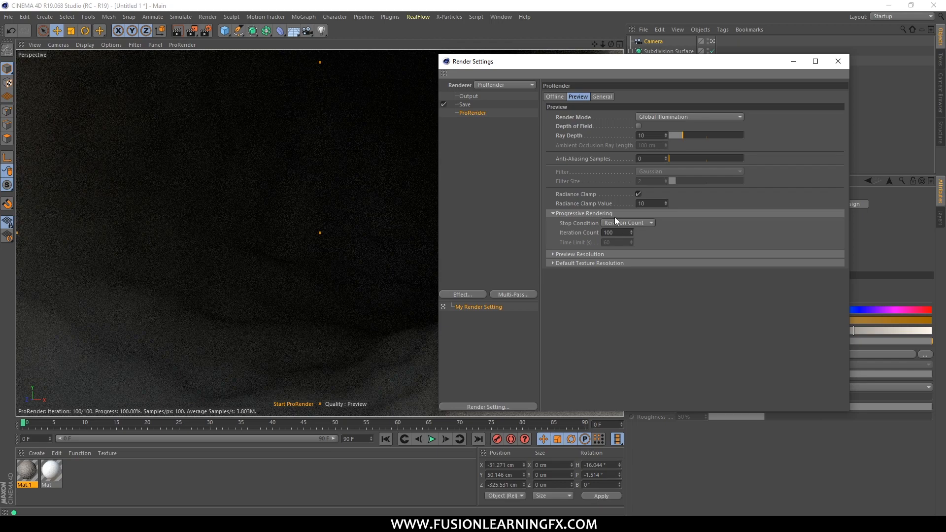
{"action": "left_click", "coordinate": [651, 203]}
{"action": "left_click_drag", "start_coordinate": [638, 61], "coordinate": [699, 56]}
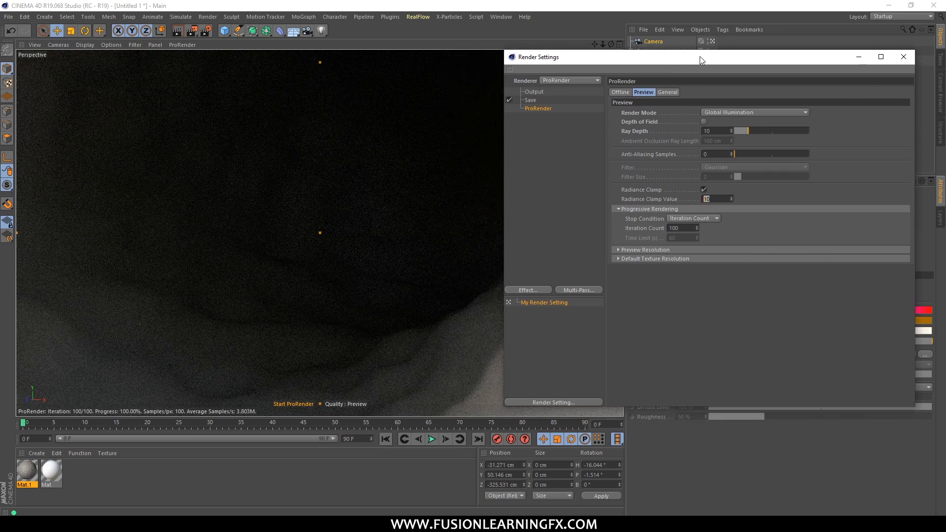
{"action": "type", "text": "20"}
{"action": "key", "text": "Return"}
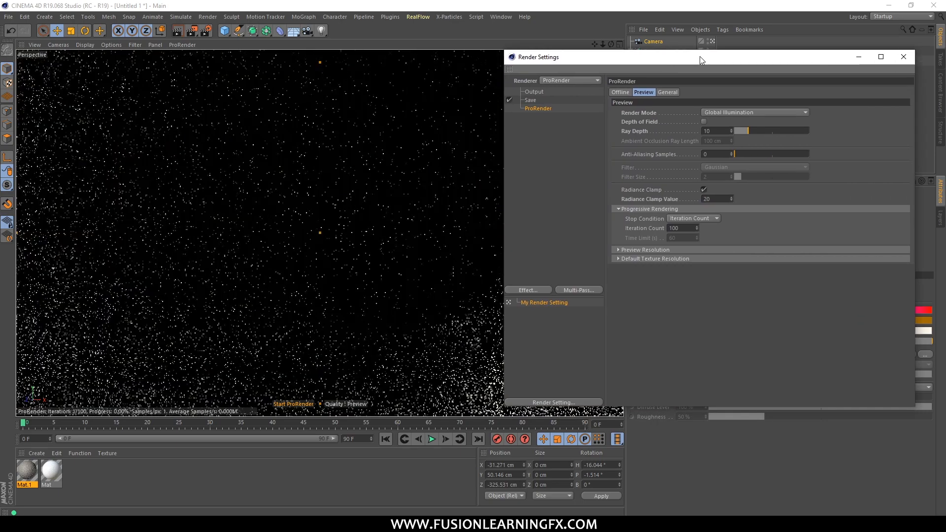
Expand the Preview Resolution settings and set the minimum resolution to 1/4
{"action": "left_click_drag", "start_coordinate": [641, 57], "coordinate": [609, 81]}
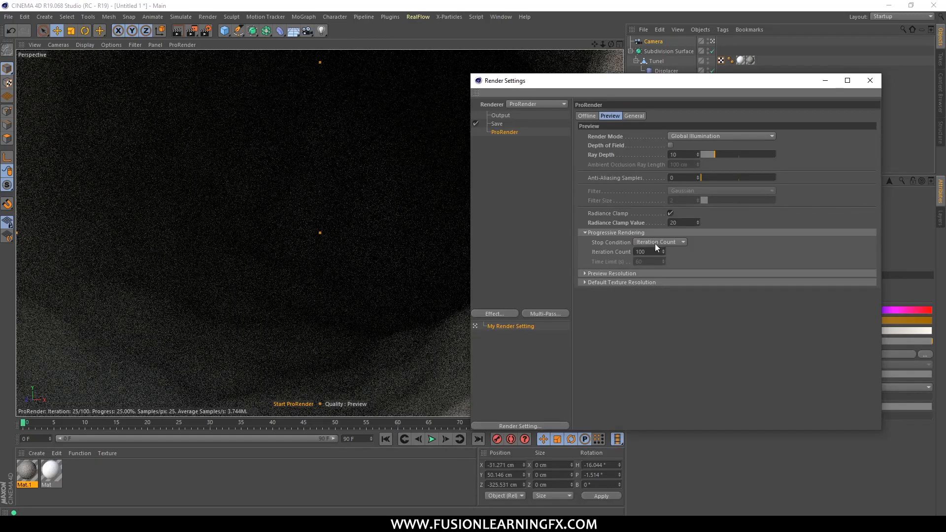
{"action": "left_click", "coordinate": [623, 274]}
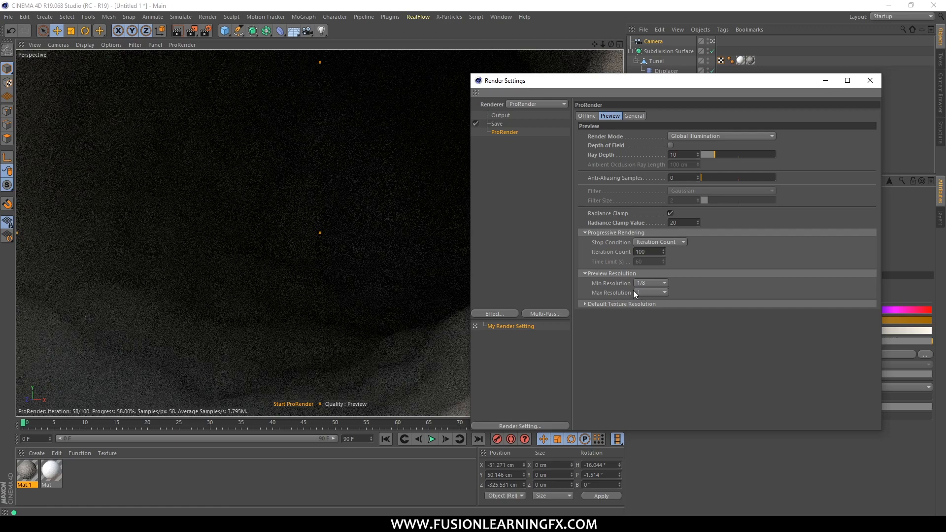
{"action": "left_click", "coordinate": [644, 283]}
{"action": "left_click", "coordinate": [655, 316]}
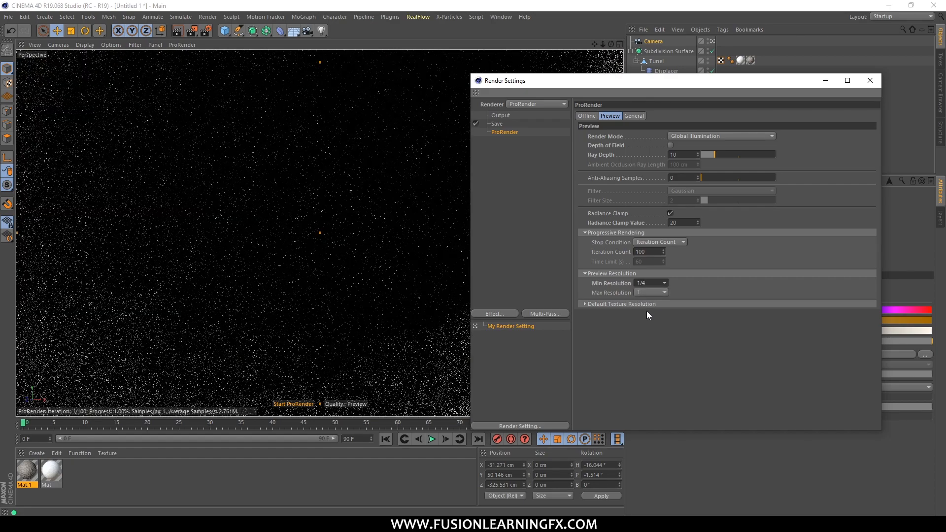
Expand the Default Texture Resolution settings, check the ProRender preview behind the window, and close the render settings
{"action": "left_click_drag", "start_coordinate": [548, 84], "coordinate": [667, 59]}
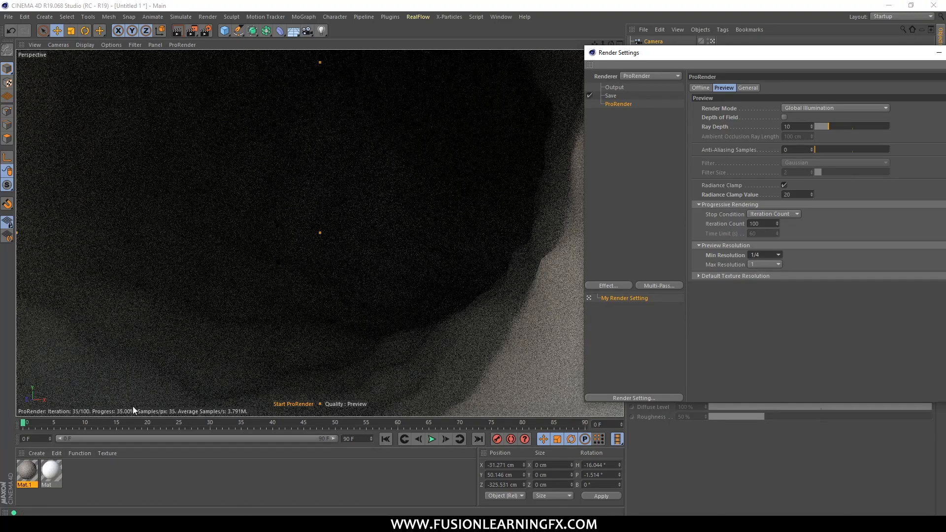
{"action": "left_click_drag", "start_coordinate": [627, 57], "coordinate": [467, 47]}
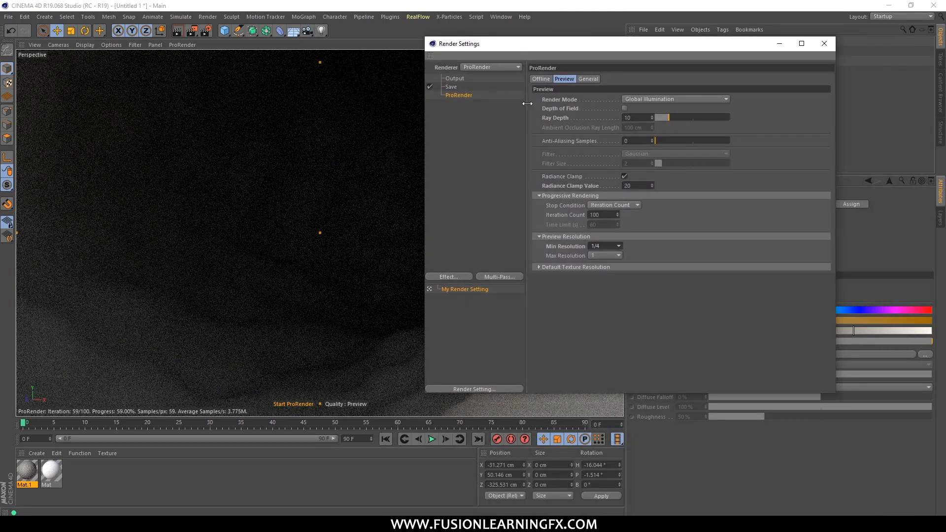
{"action": "left_click", "coordinate": [536, 268]}
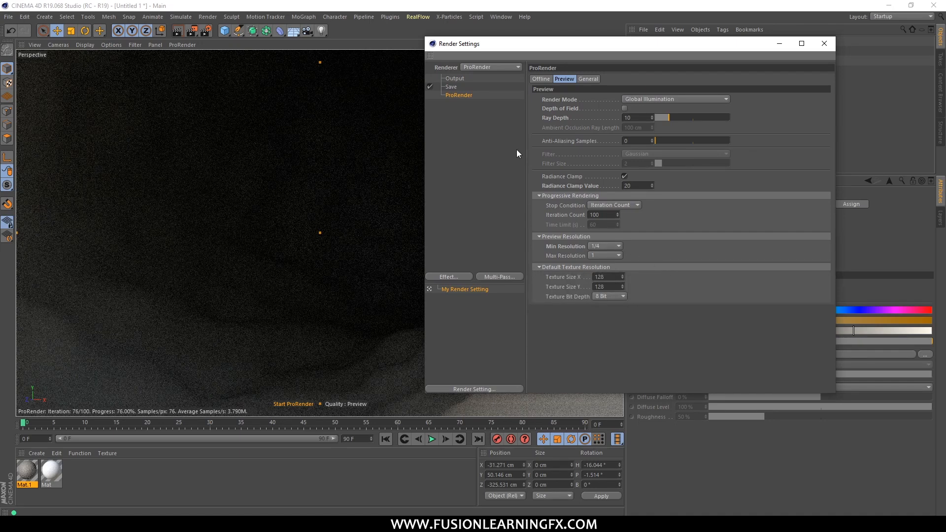
{"action": "right_click", "coordinate": [434, 55]}
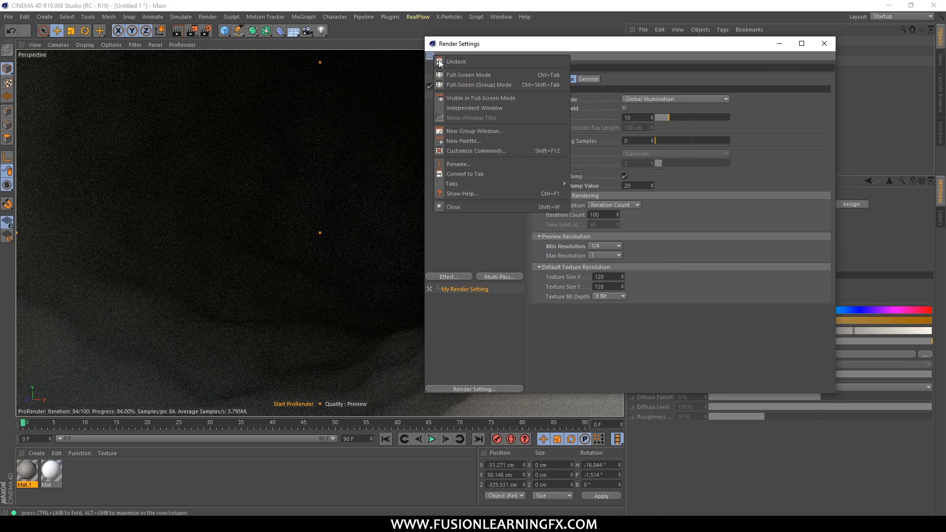
{"action": "key", "text": "Escape"}
{"action": "left_click", "coordinate": [430, 55]}
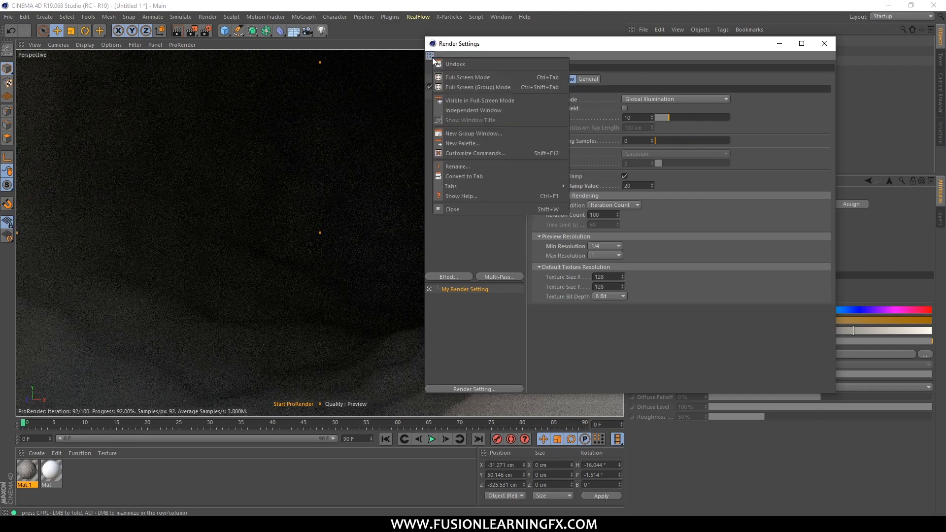
{"action": "left_click", "coordinate": [456, 207]}
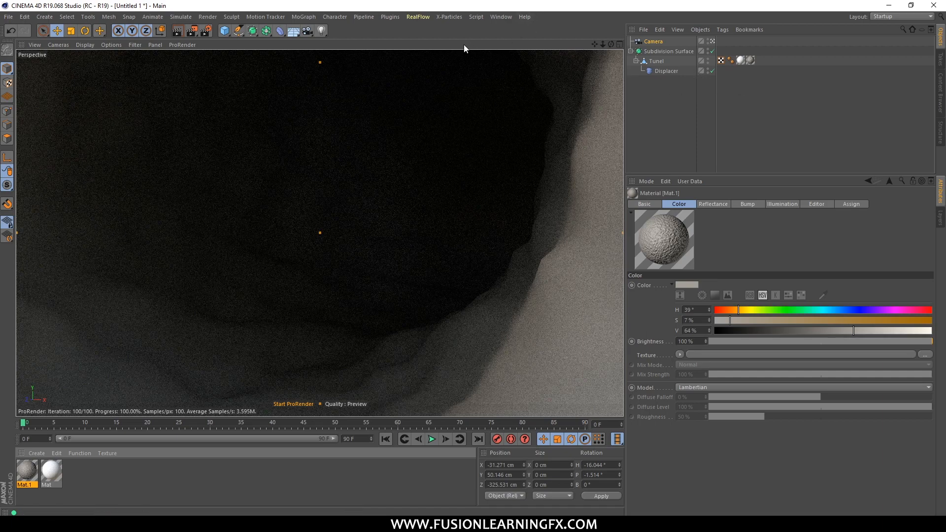
Add a PBR light, place it in front of the tunnel opening at about X -110, Y 48, Z -475 cm, and view it through the camera
{"action": "left_click", "coordinate": [325, 33]}
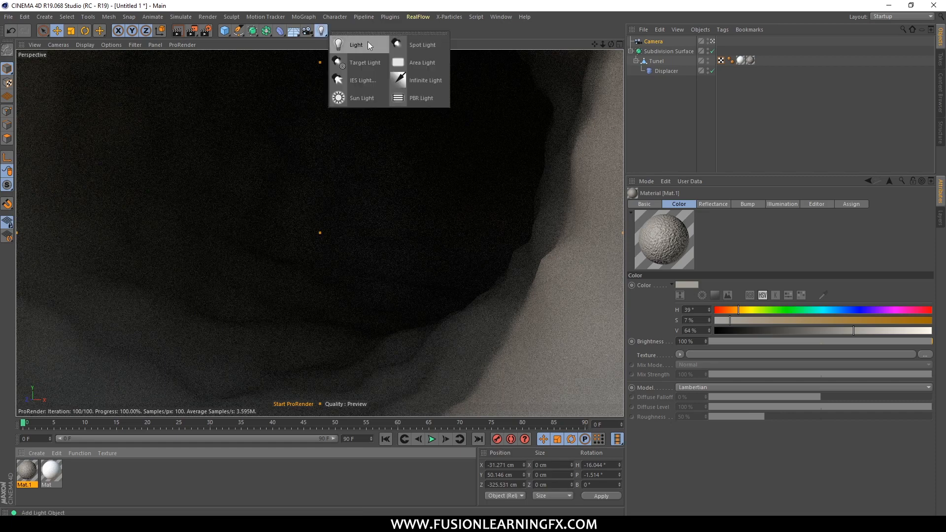
{"action": "left_click", "coordinate": [421, 98]}
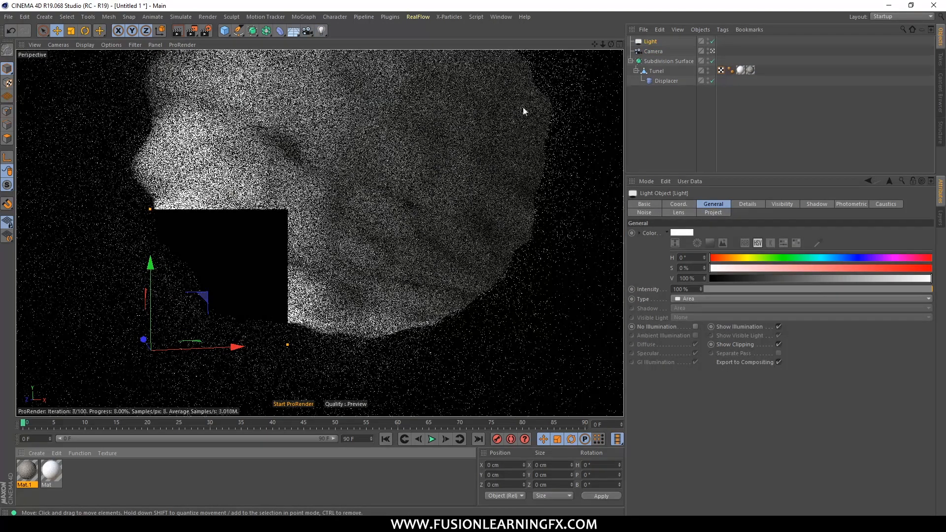
{"action": "left_click", "coordinate": [714, 52]}
{"action": "left_click_drag", "start_coordinate": [323, 250], "coordinate": [111, 351]}
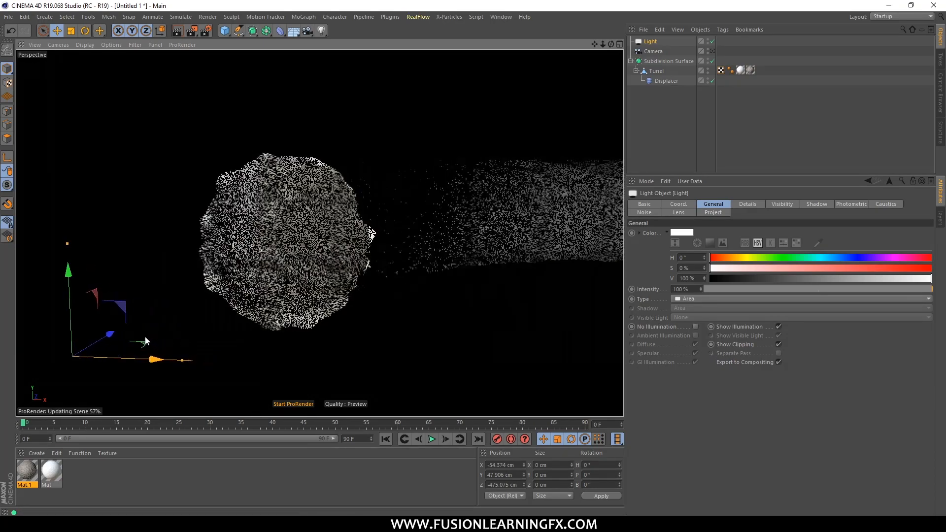
{"action": "left_click_drag", "start_coordinate": [313, 252], "coordinate": [371, 289], "text": "alt"}
{"action": "left_click_drag", "start_coordinate": [387, 364], "coordinate": [236, 327]}
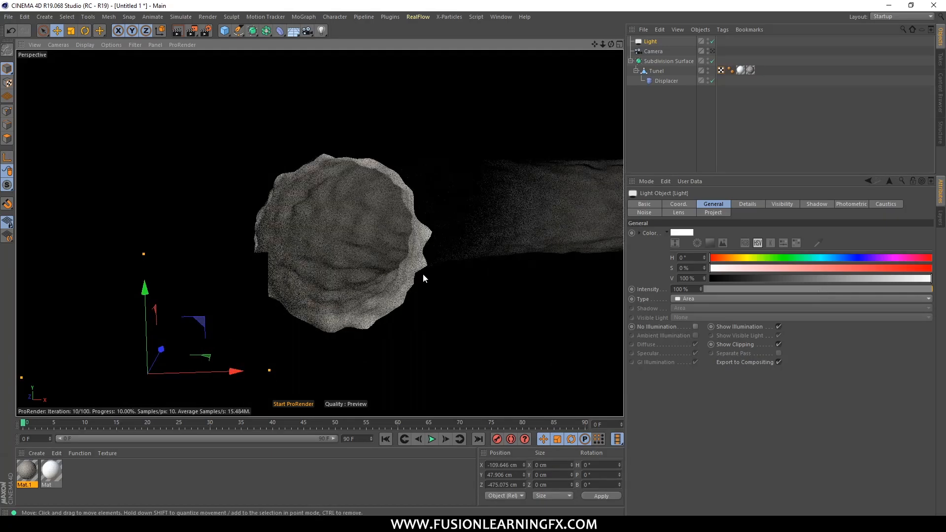
{"action": "left_click_drag", "start_coordinate": [423, 274], "coordinate": [442, 278], "text": "alt"}
{"action": "left_click", "coordinate": [712, 51]}
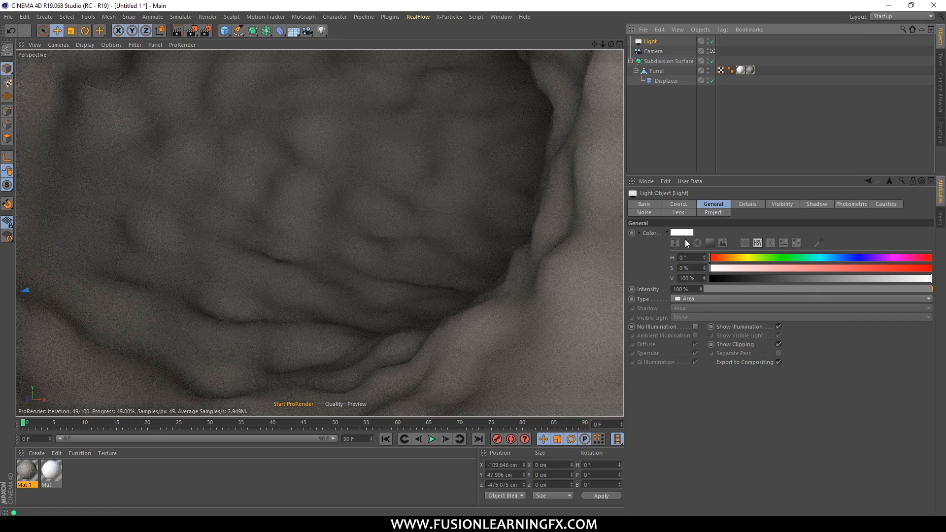
Try an intensity of 50% for the PBR light
{"action": "double_click", "coordinate": [694, 290]}
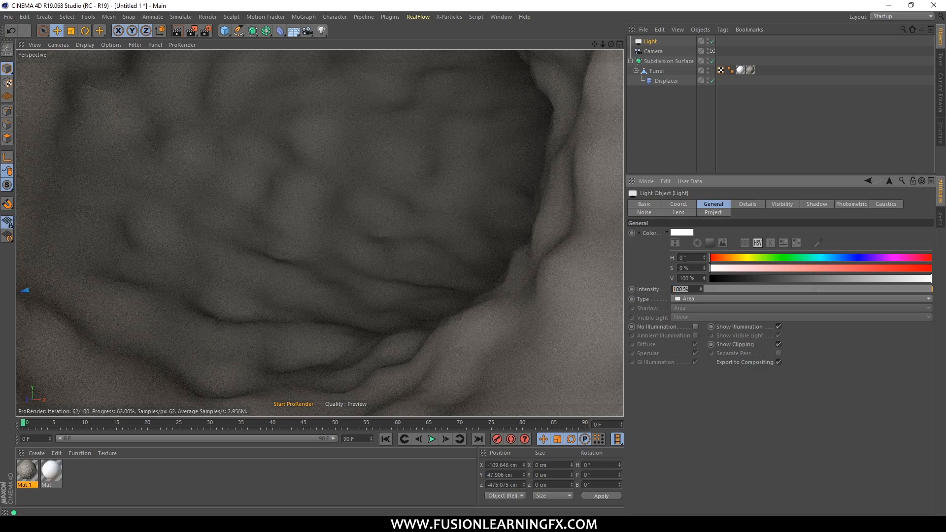
{"action": "type", "text": "50"}
{"action": "key", "text": "Return"}
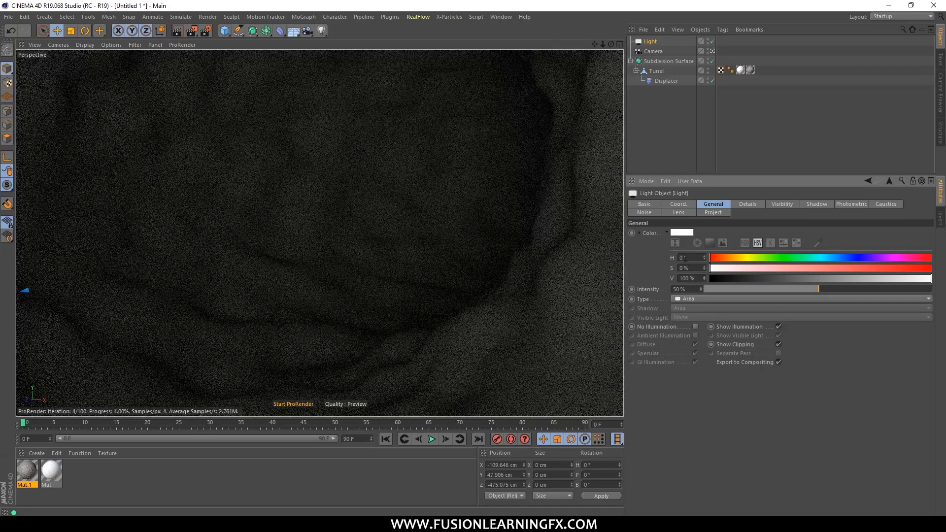
Set the PBR light's intensity to 150%
{"action": "left_click_drag", "start_coordinate": [691, 289], "coordinate": [593, 290]}
{"action": "type", "text": "150"}
{"action": "key", "text": "Return"}
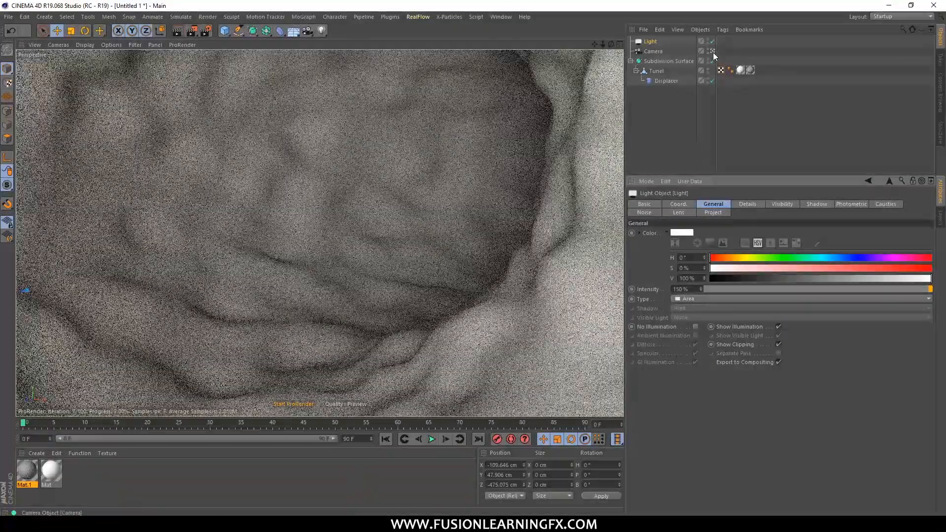
Outside the camera view, move the PBR light farther sideways to about X -207 cm and return to the camera view
{"action": "left_click", "coordinate": [713, 51]}
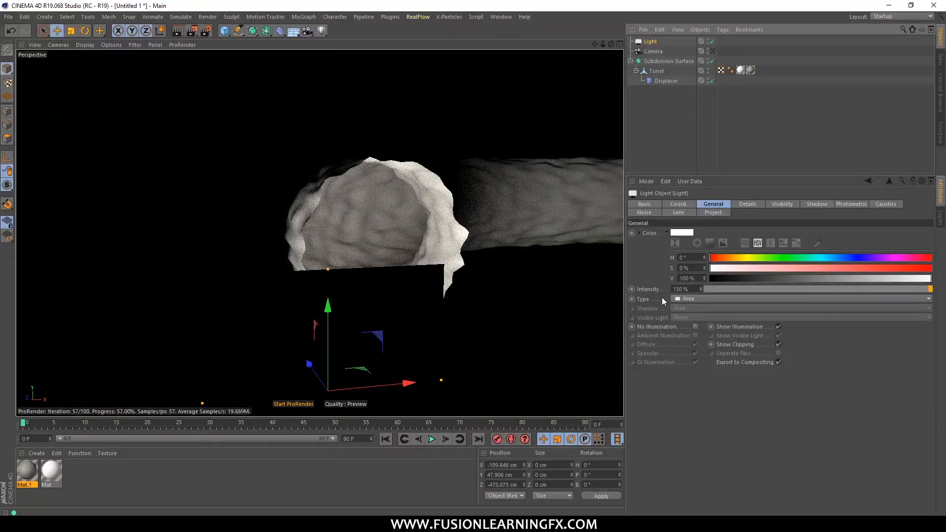
{"action": "left_click", "coordinate": [688, 299]}
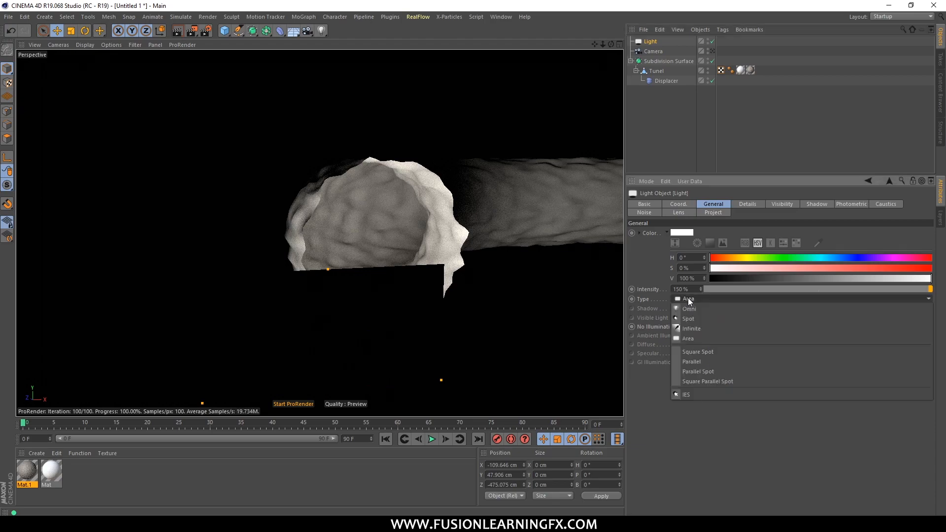
{"action": "left_click", "coordinate": [566, 324]}
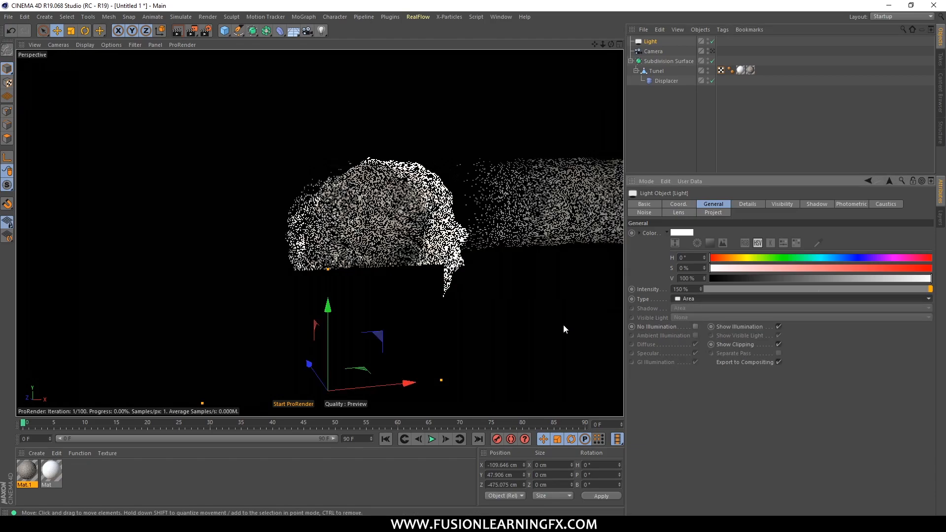
{"action": "left_click_drag", "start_coordinate": [513, 340], "coordinate": [375, 295], "text": "alt"}
{"action": "left_click_drag", "start_coordinate": [298, 292], "coordinate": [533, 252], "text": "alt"}
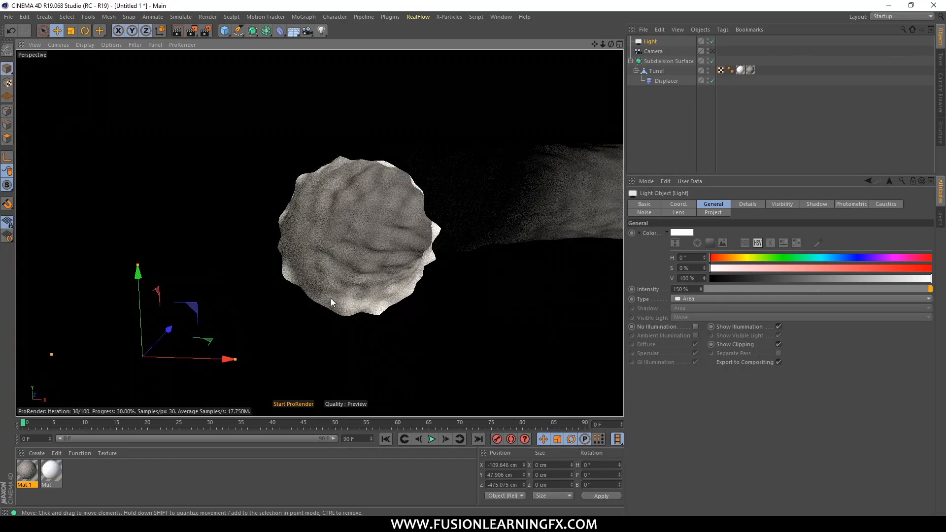
{"action": "left_click_drag", "start_coordinate": [236, 363], "coordinate": [36, 348]}
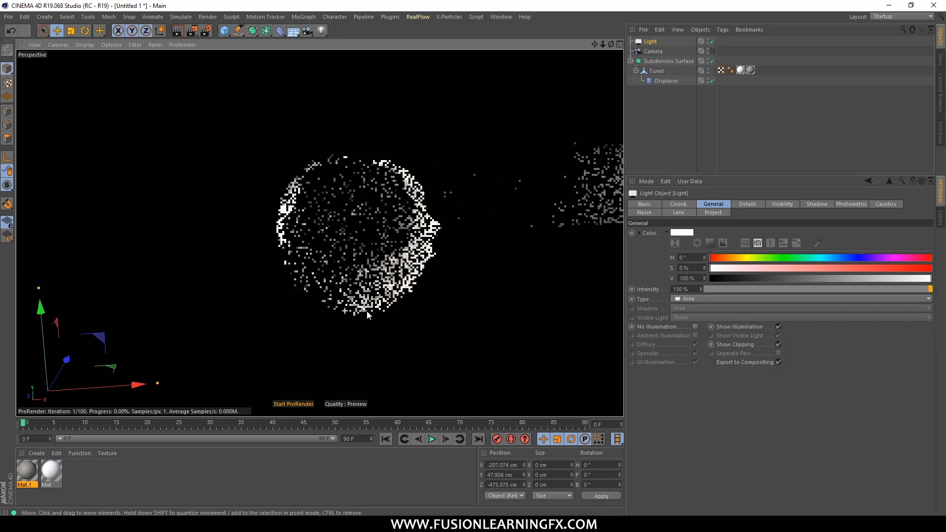
{"action": "left_click", "coordinate": [713, 50]}
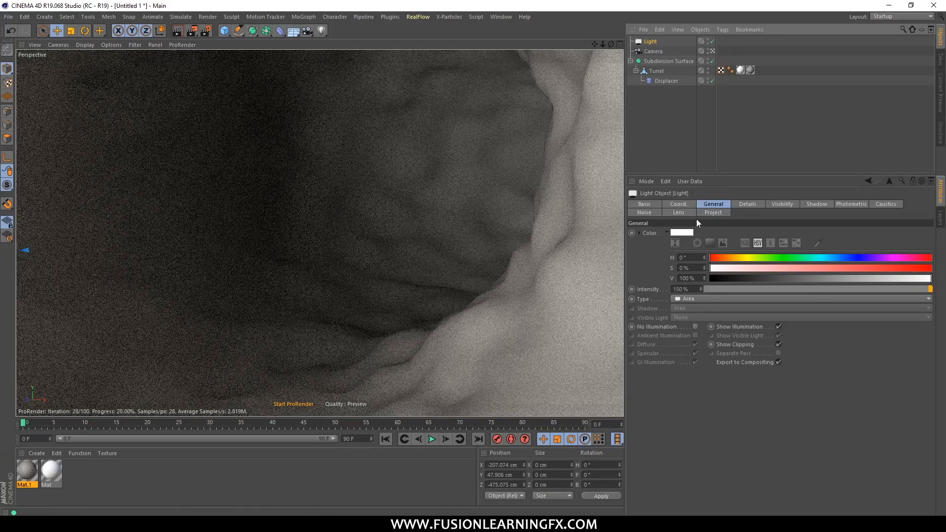
Look through the PBR light's Details and Visibility settings, return to General, and disable the light
{"action": "left_click", "coordinate": [754, 205]}
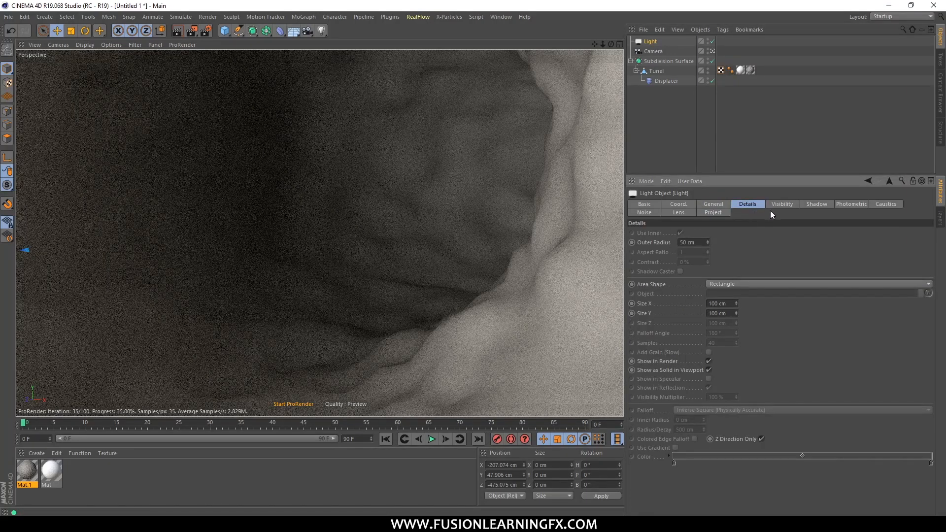
{"action": "left_click", "coordinate": [777, 206]}
{"action": "left_click", "coordinate": [718, 203]}
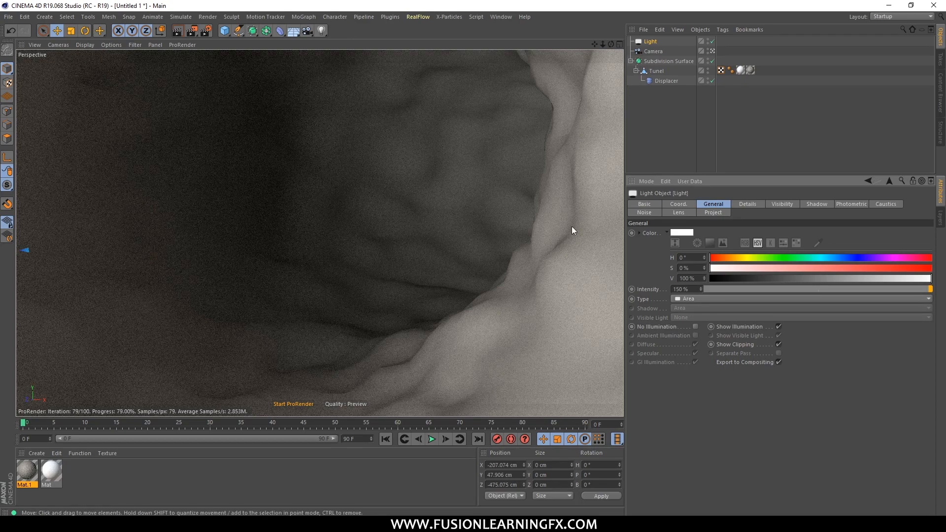
{"action": "left_click", "coordinate": [713, 41]}
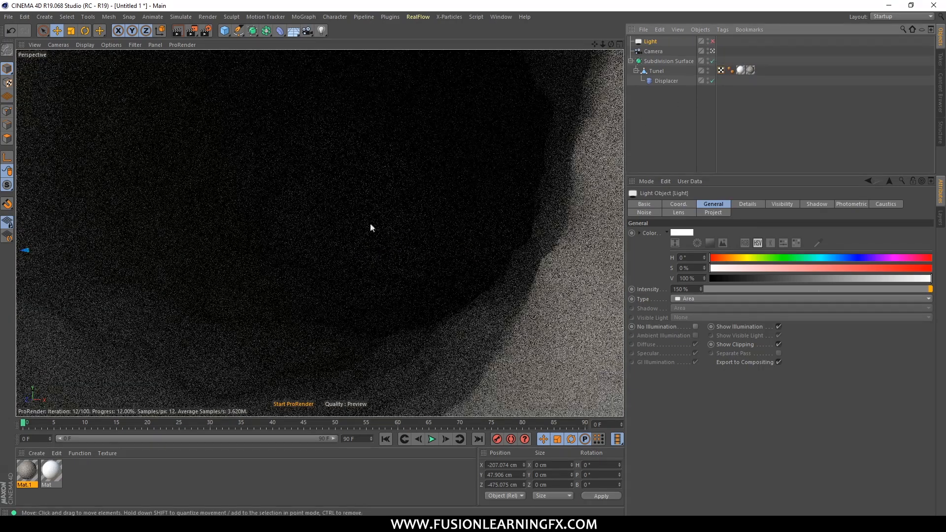
Try an omni light outside the tunnel opening at about X 102, Y 73, Z -500 cm, view it through the camera, and delete it
{"action": "left_click_drag", "start_coordinate": [321, 32], "coordinate": [349, 46]}
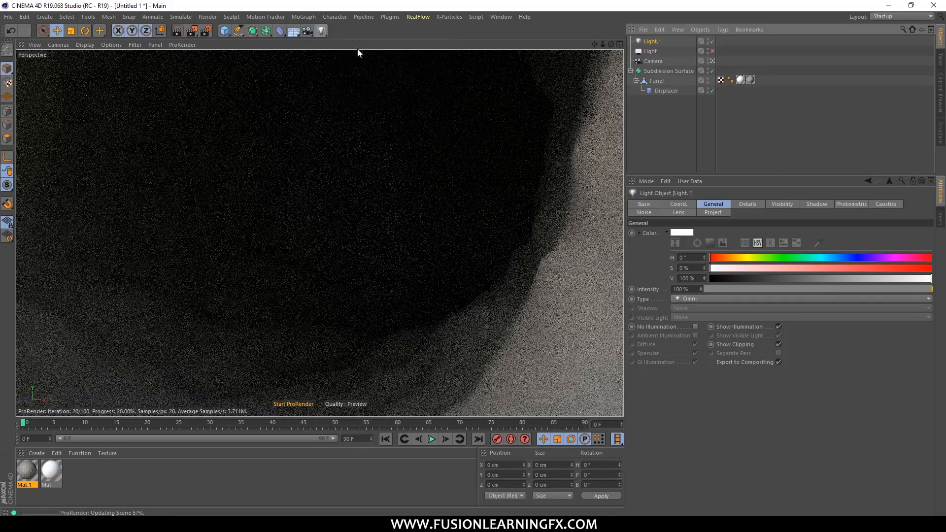
{"action": "left_click", "coordinate": [712, 61]}
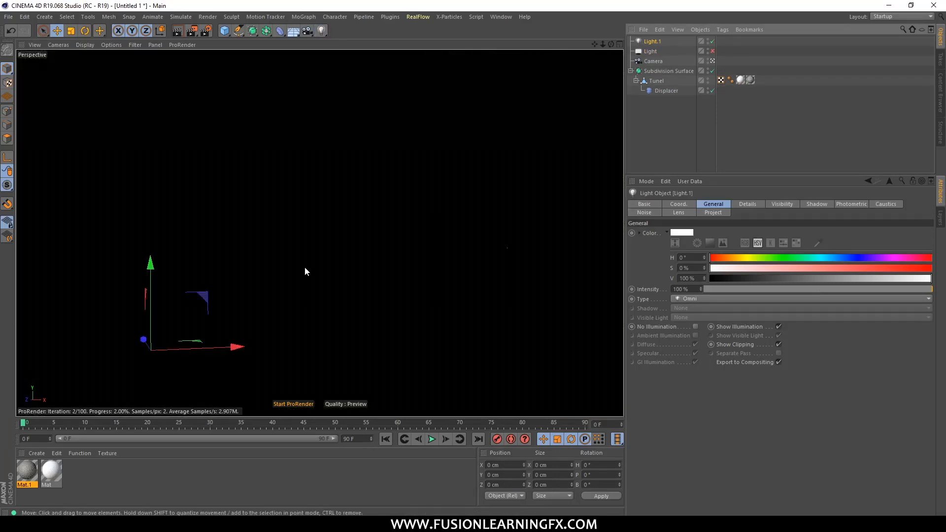
{"action": "left_click", "coordinate": [714, 60]}
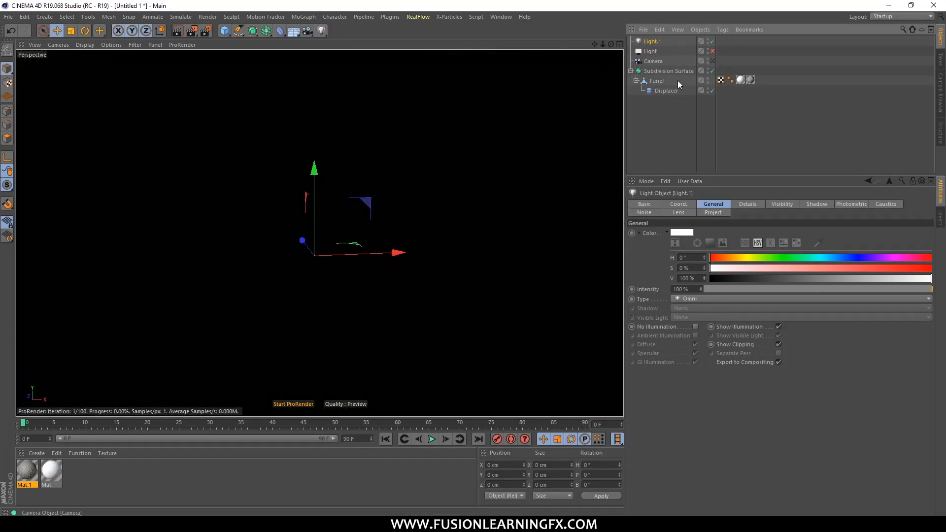
{"action": "left_click_drag", "start_coordinate": [309, 249], "coordinate": [391, 160]}
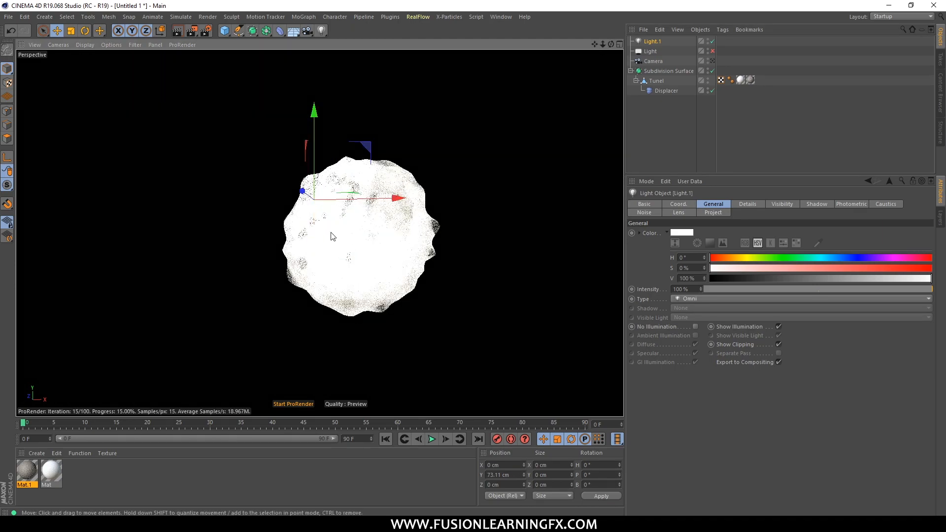
{"action": "left_click_drag", "start_coordinate": [302, 191], "coordinate": [471, 295]}
{"action": "left_click_drag", "start_coordinate": [536, 327], "coordinate": [634, 317]}
{"action": "middle_click_drag", "start_coordinate": [541, 238], "coordinate": [424, 233], "text": "alt"}
{"action": "left_click_drag", "start_coordinate": [516, 313], "coordinate": [620, 311]}
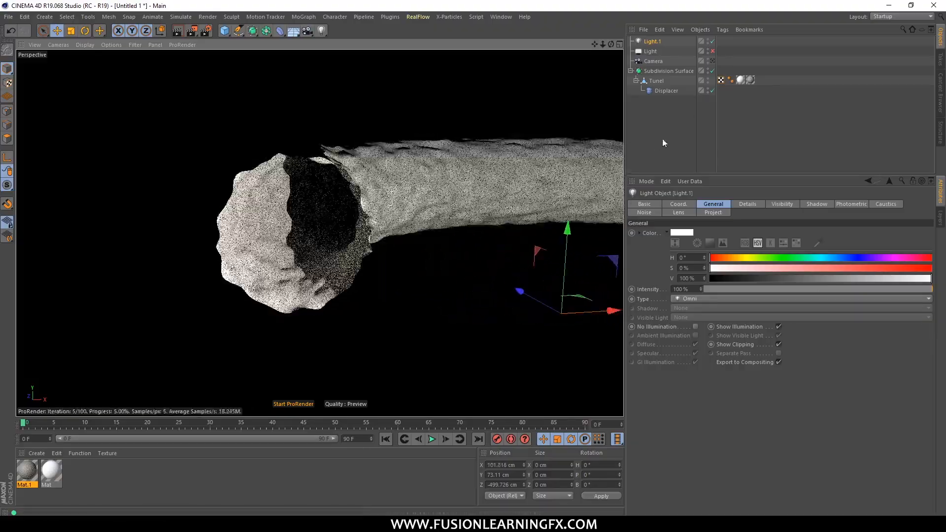
{"action": "left_click", "coordinate": [712, 61]}
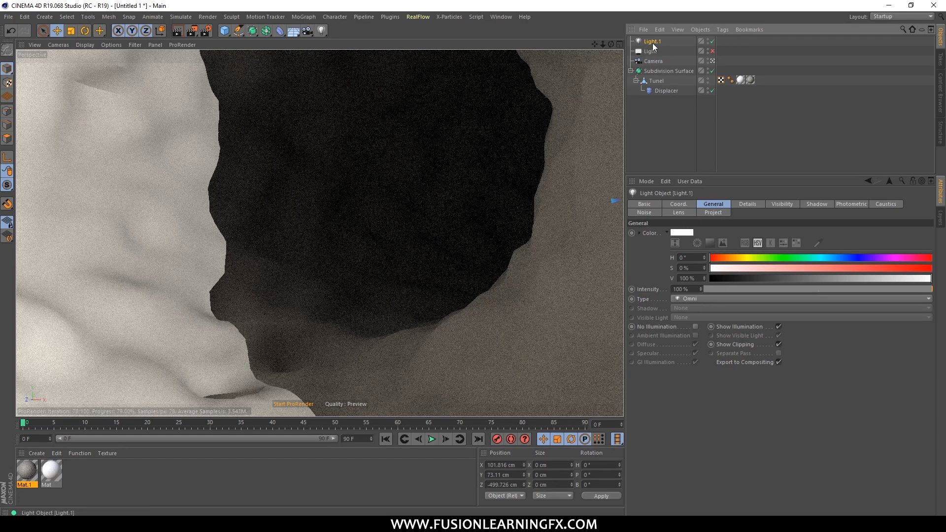
{"action": "key", "text": "Delete"}
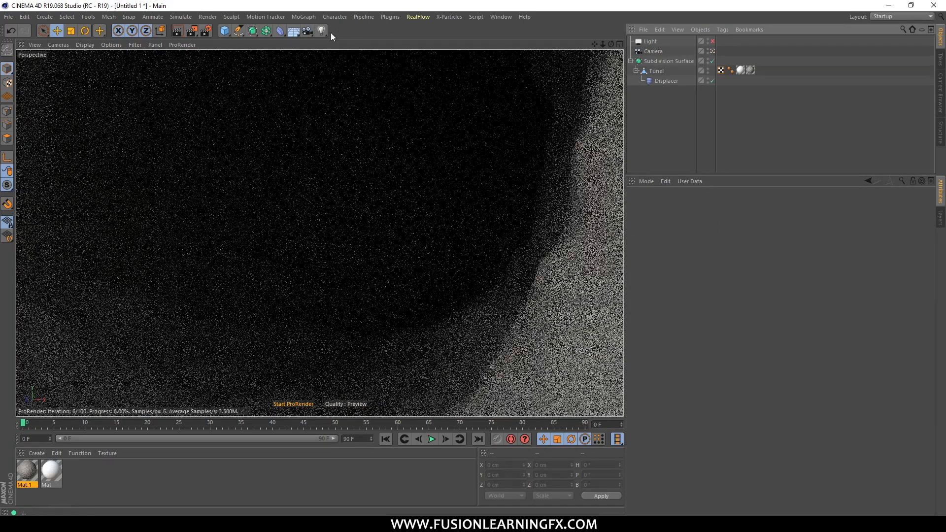
Add a spot light and move it in front of the tunnel opening to about Y 50, Z -964 cm
{"action": "left_click_drag", "start_coordinate": [321, 30], "coordinate": [409, 48]}
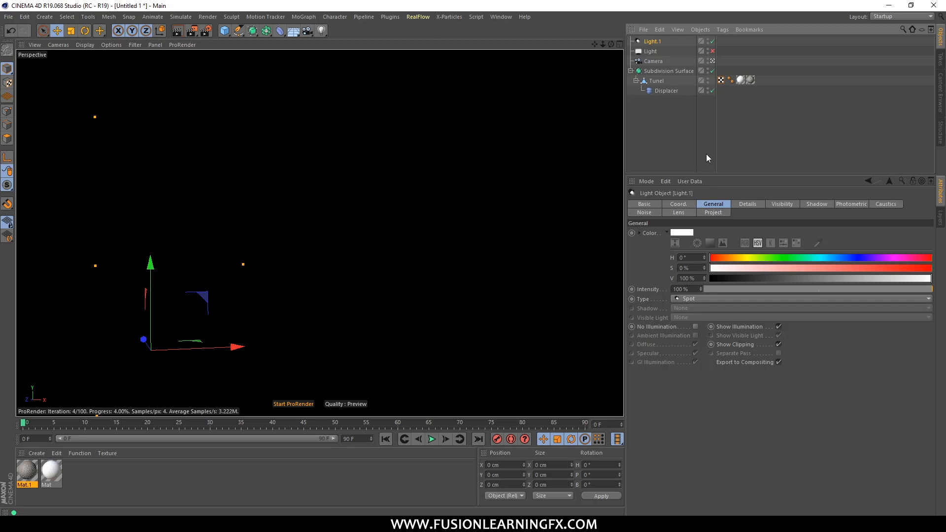
{"action": "scroll", "coordinate": [320, 233], "scroll_direction": "down", "scroll_amount": 2}
{"action": "scroll", "coordinate": [319, 233], "scroll_direction": "down", "scroll_amount": 3}
{"action": "left_click_drag", "start_coordinate": [275, 253], "coordinate": [529, 234]}
{"action": "left_click_drag", "start_coordinate": [387, 222], "coordinate": [402, 227], "text": "alt"}
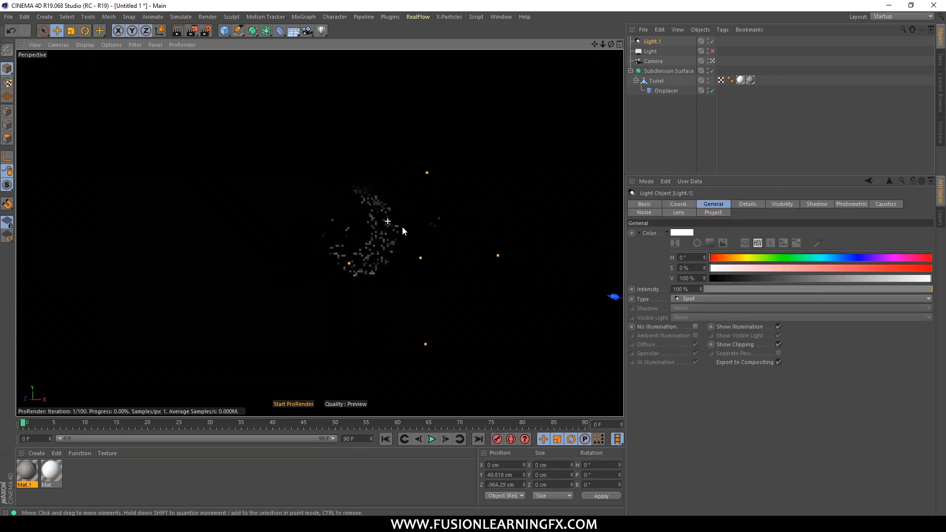
Reframe the camera view close to the tunnel opening and disable the spot light
{"action": "left_click", "coordinate": [712, 61]}
{"action": "left_click", "coordinate": [712, 61]}
{"action": "right_click_drag", "start_coordinate": [278, 213], "coordinate": [289, 235], "text": "alt"}
{"action": "scroll", "coordinate": [315, 229], "scroll_direction": "up", "scroll_amount": 12}
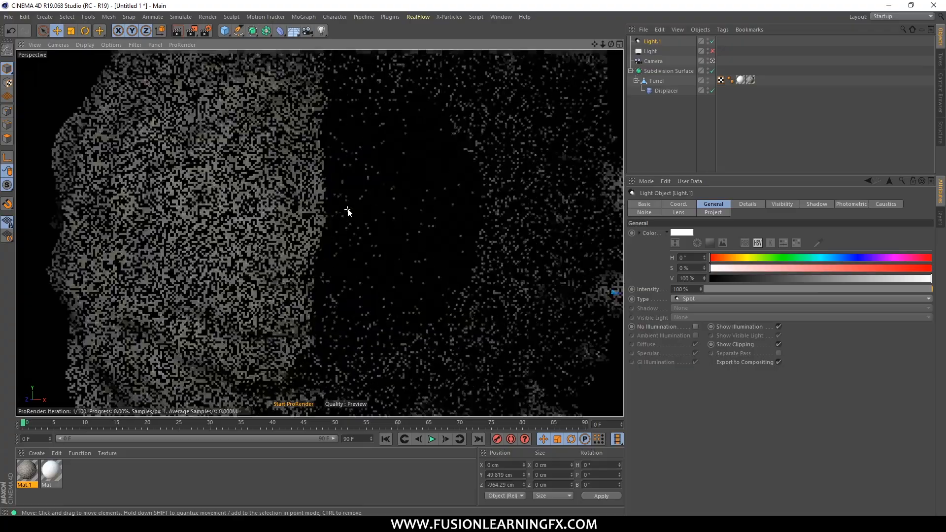
{"action": "scroll", "coordinate": [347, 208], "scroll_direction": "up", "scroll_amount": 2}
{"action": "scroll", "coordinate": [357, 202], "scroll_direction": "up", "scroll_amount": 2}
{"action": "scroll", "coordinate": [373, 168], "scroll_direction": "up", "scroll_amount": 2}
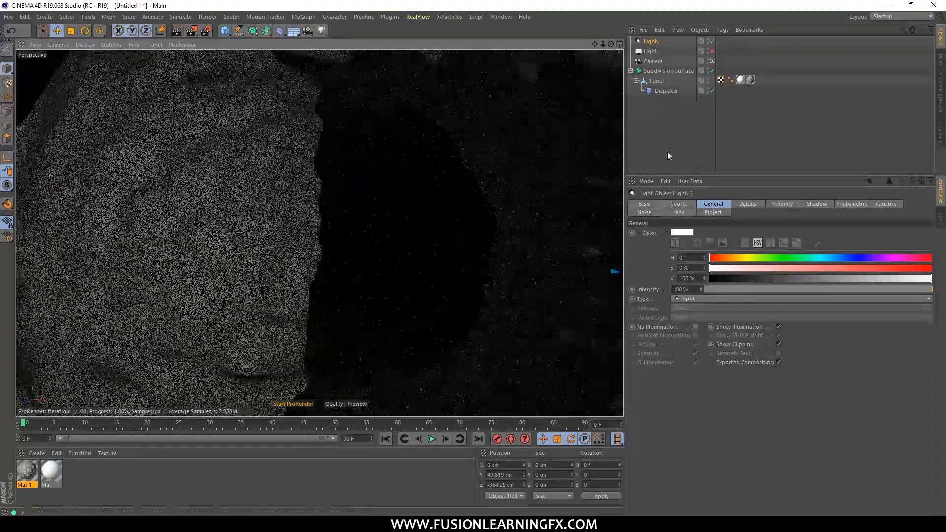
{"action": "left_click", "coordinate": [699, 118]}
{"action": "left_click", "coordinate": [712, 42]}
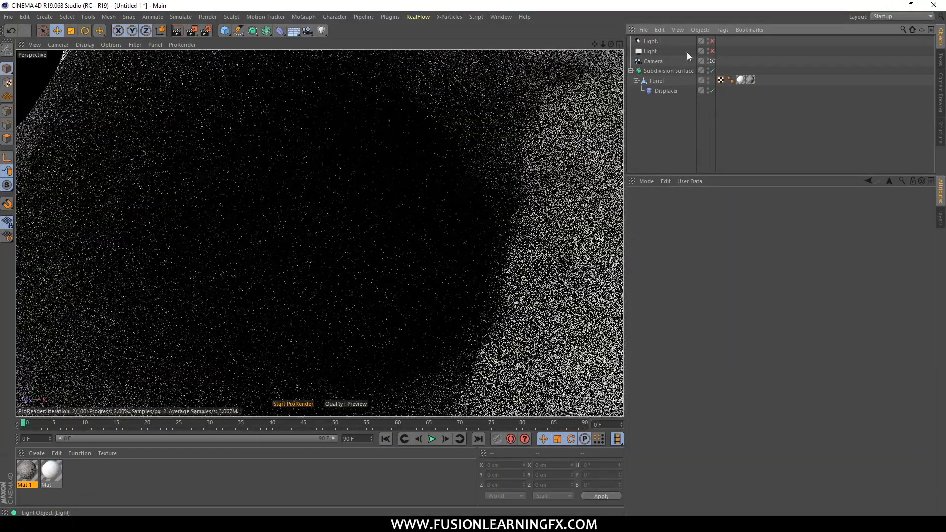
Stop the running ProRender preview and turn off using the perspective viewport as the ProRender view
{"action": "scroll", "coordinate": [326, 253], "scroll_direction": "up", "scroll_amount": 2}
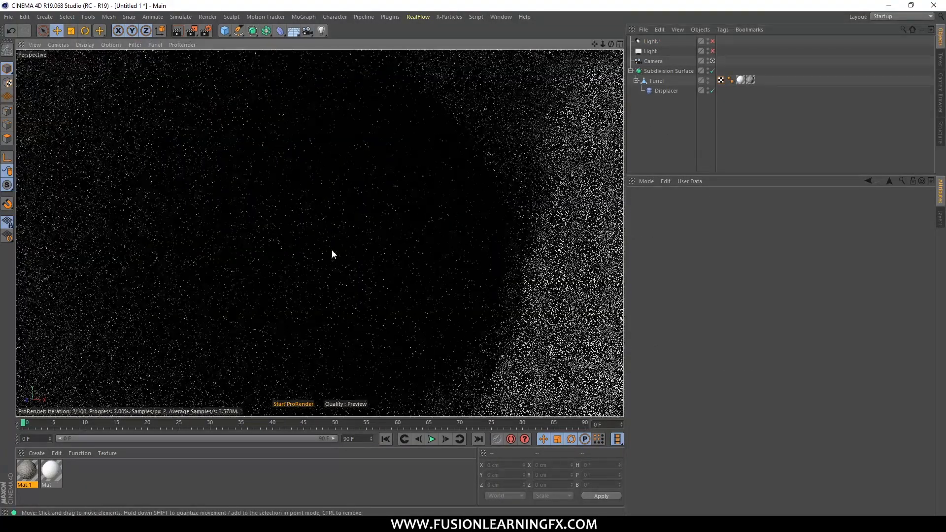
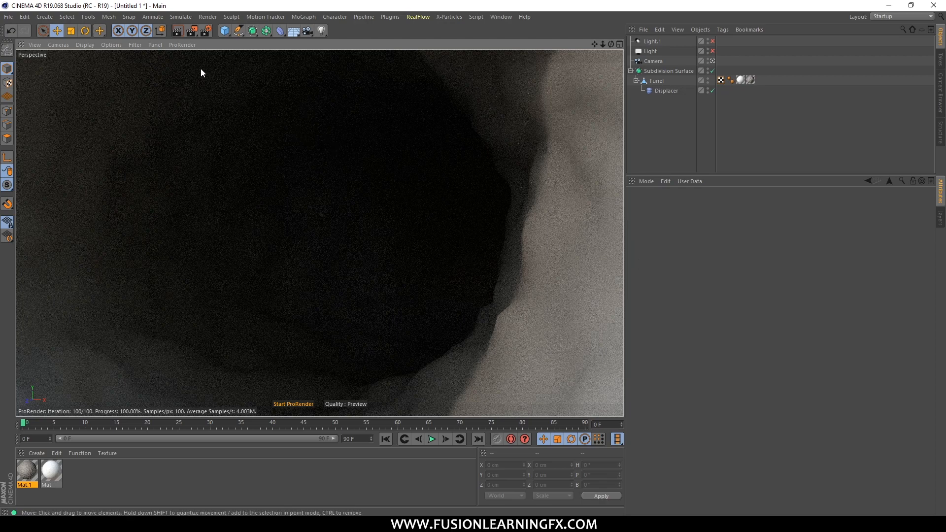
{"action": "left_click", "coordinate": [183, 46]}
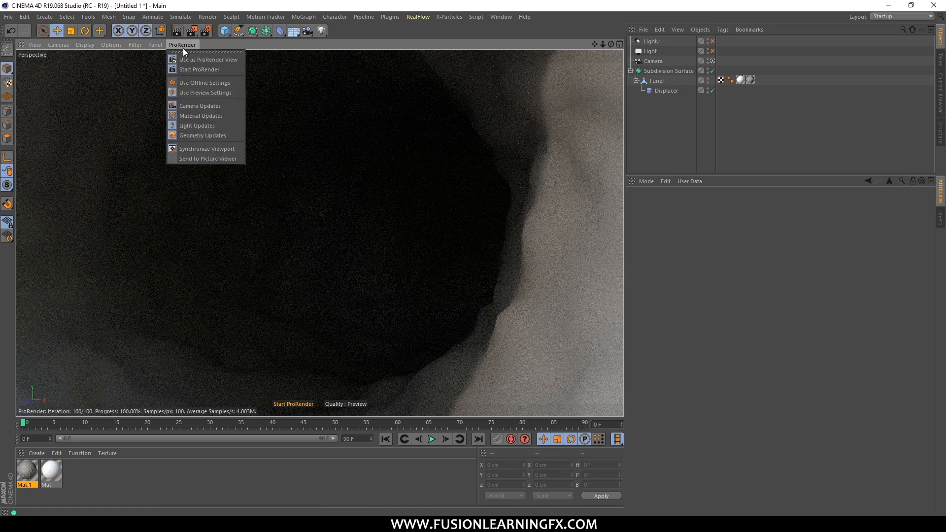
{"action": "left_click", "coordinate": [207, 71]}
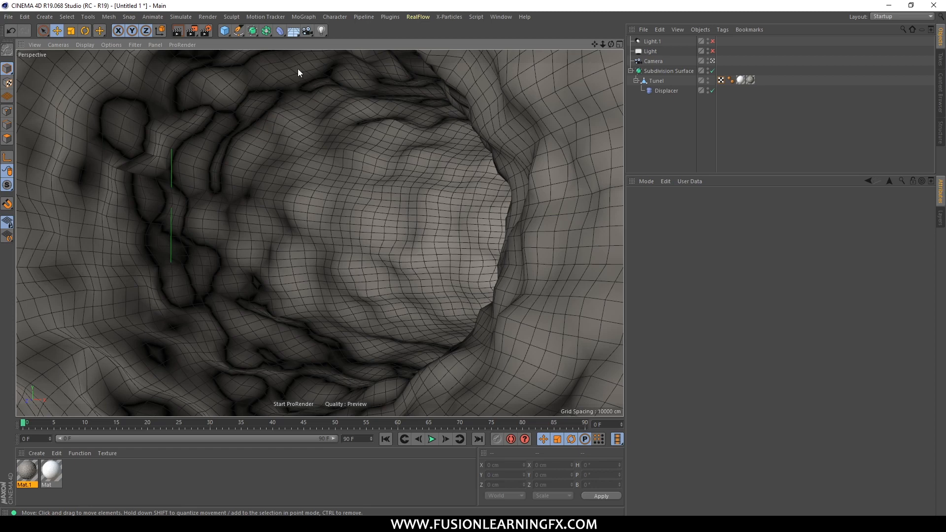
{"action": "left_click", "coordinate": [175, 46]}
{"action": "left_click", "coordinate": [195, 57]}
{"action": "left_click", "coordinate": [281, 109]}
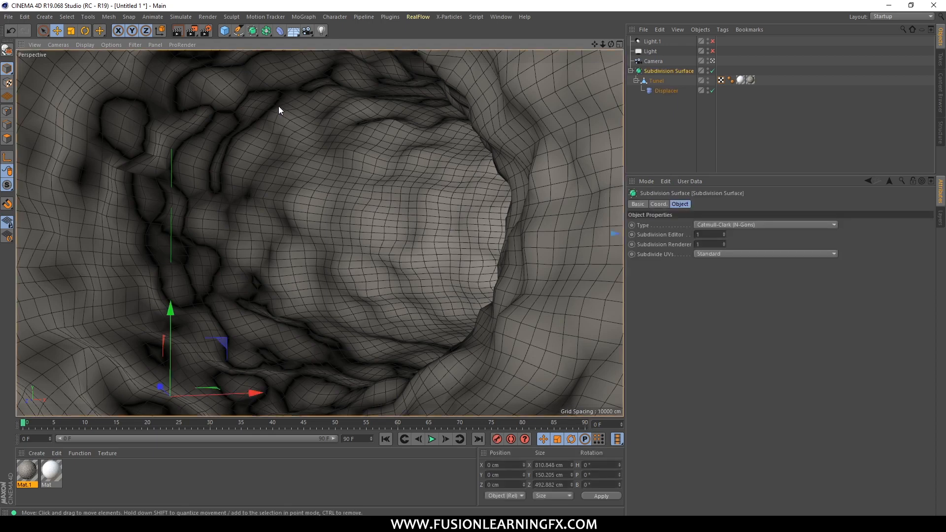
Change the renderer to Standard in the render settings, show the Output options, and close the settings window
{"action": "left_click", "coordinate": [208, 17]}
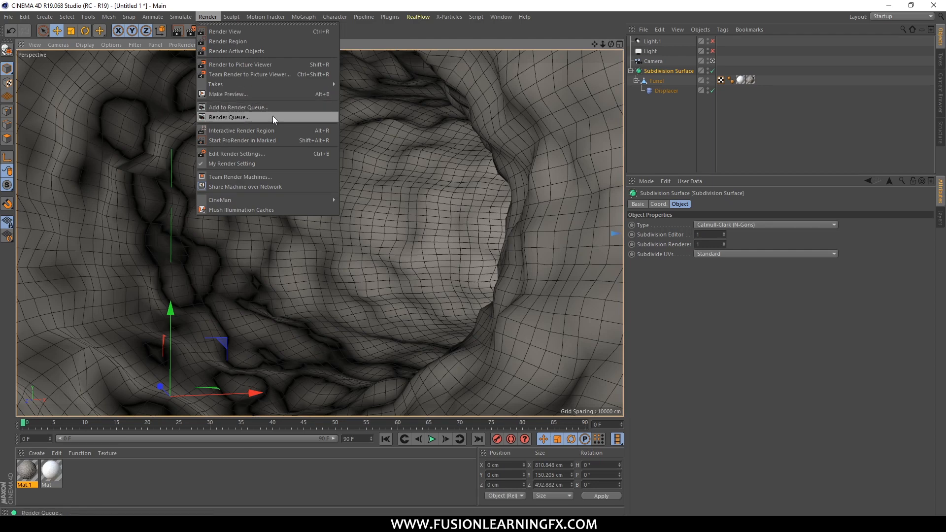
{"action": "left_click", "coordinate": [388, 112]}
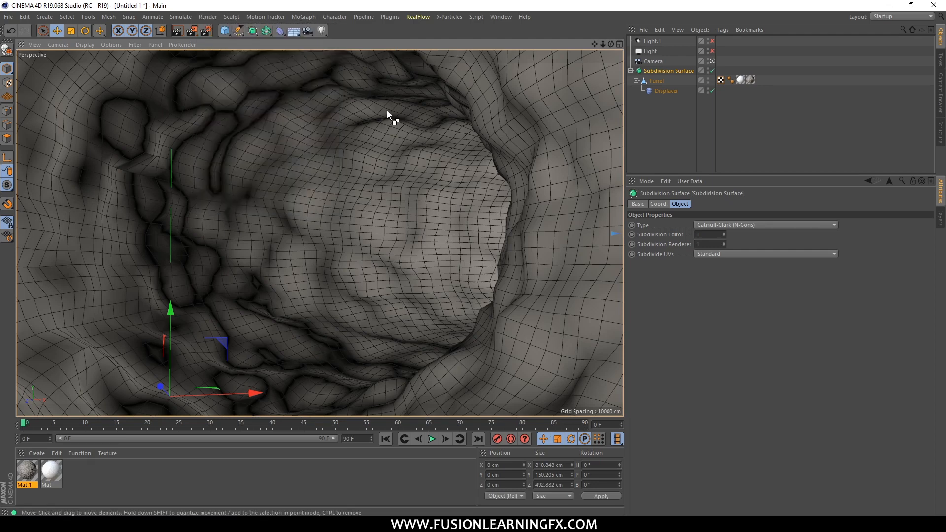
{"action": "key", "text": "ctrl+b"}
{"action": "left_click_drag", "start_coordinate": [481, 43], "coordinate": [402, 78]}
{"action": "left_click", "coordinate": [404, 102]}
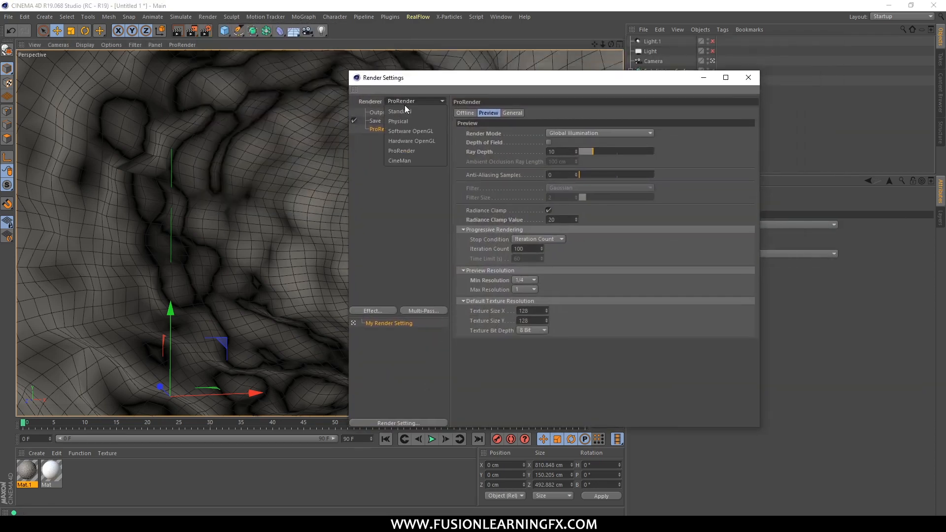
{"action": "left_click", "coordinate": [410, 114]}
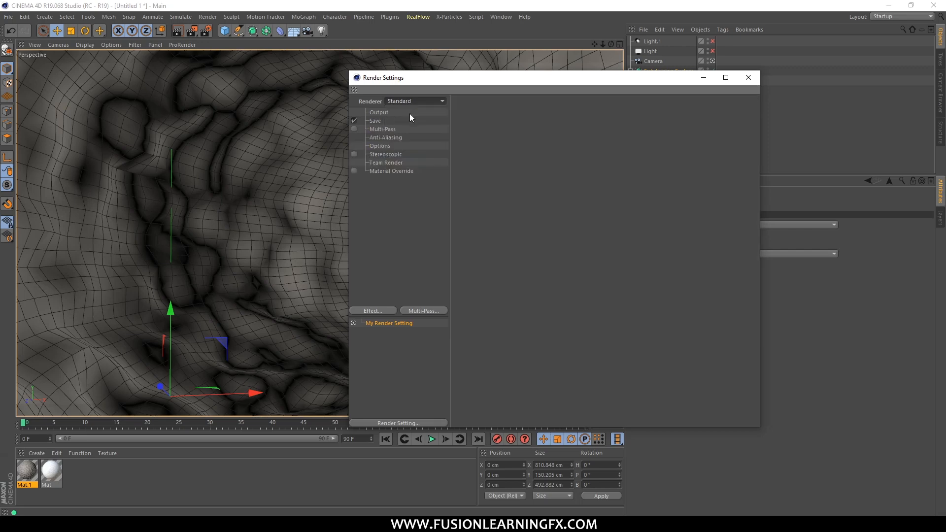
{"action": "left_click", "coordinate": [379, 113]}
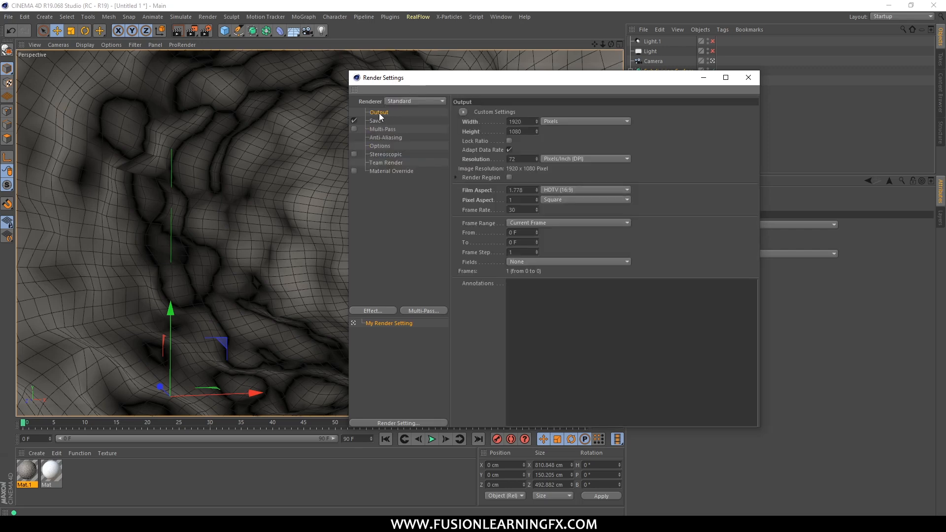
{"action": "left_click_drag", "start_coordinate": [407, 82], "coordinate": [279, 95]}
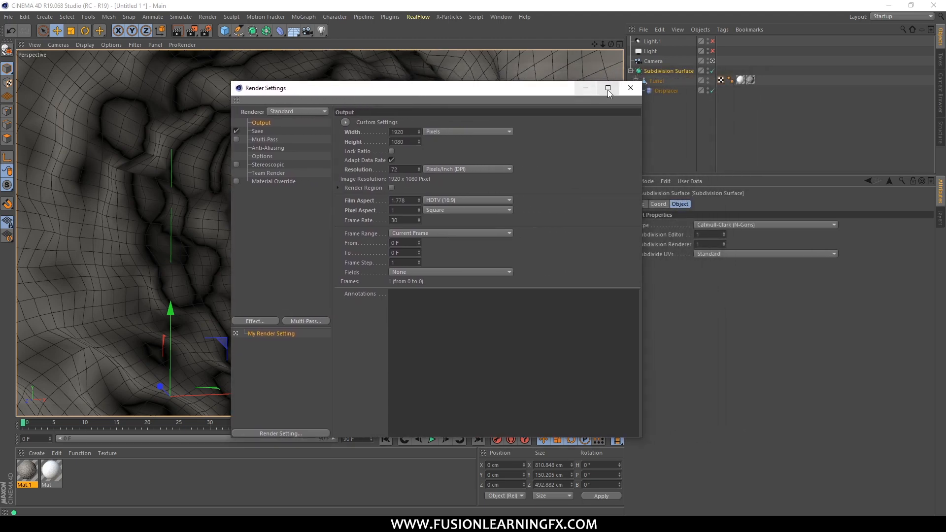
{"action": "left_click_drag", "start_coordinate": [563, 89], "coordinate": [829, 66]}
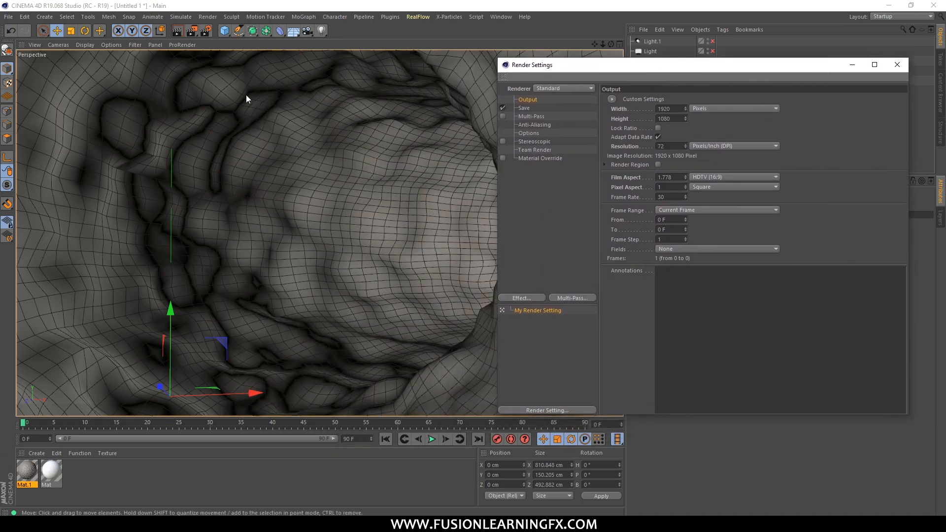
{"action": "left_click_drag", "start_coordinate": [513, 67], "coordinate": [302, 83]}
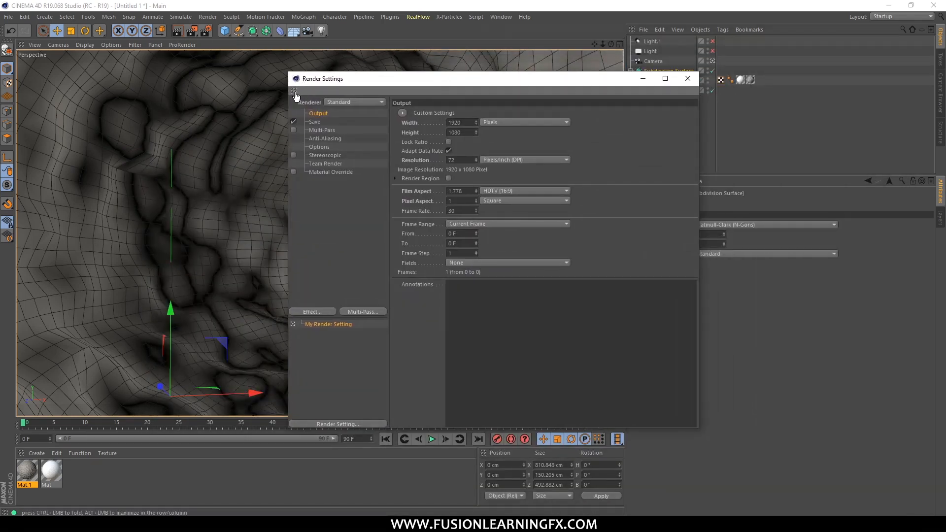
{"action": "left_click", "coordinate": [294, 91]}
{"action": "left_click", "coordinate": [320, 245]}
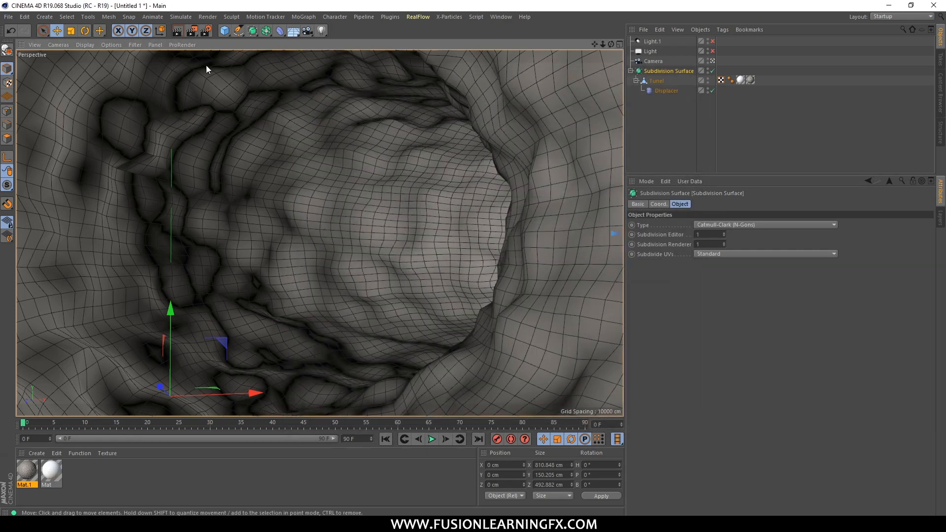
Render the tunnel in the viewport and to the Picture Viewer, inspect the image, and close the viewer
{"action": "left_click", "coordinate": [178, 34]}
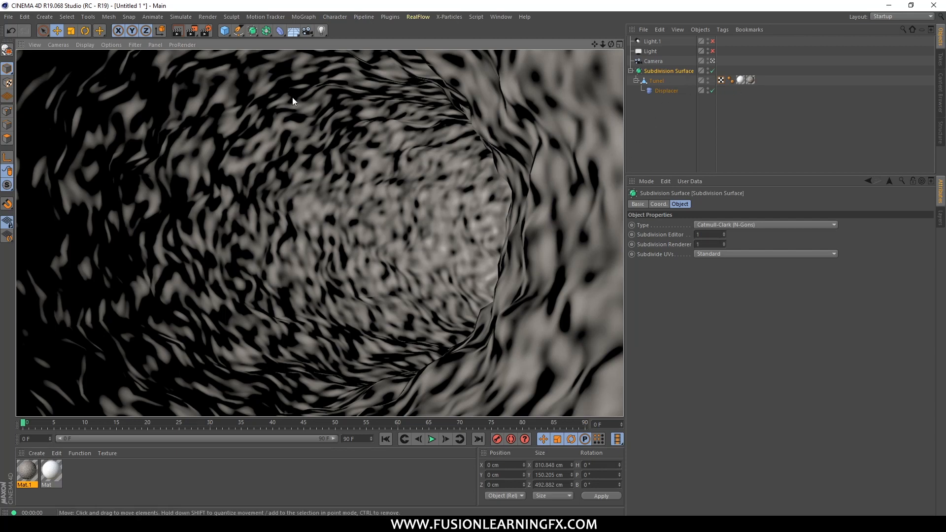
{"action": "left_click", "coordinate": [208, 16]}
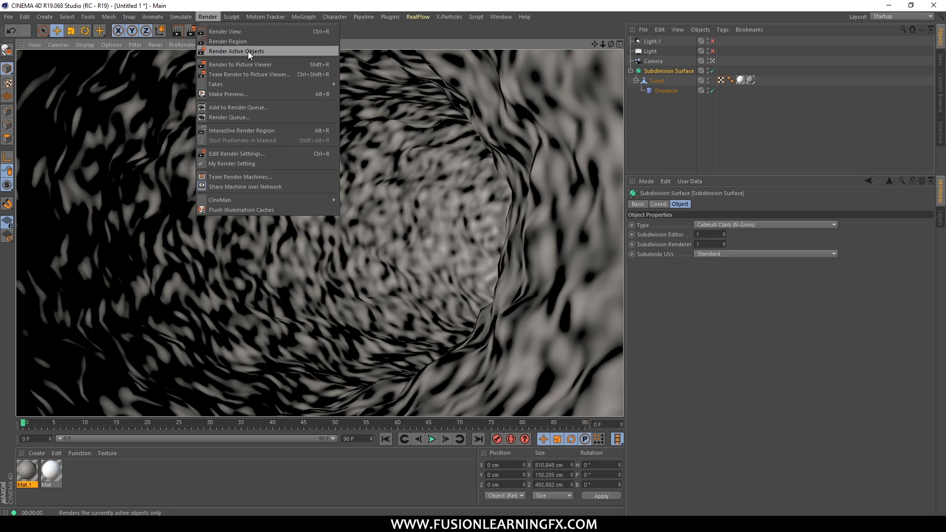
{"action": "left_click", "coordinate": [252, 65]}
{"action": "left_click_drag", "start_coordinate": [353, 101], "coordinate": [525, 46]}
{"action": "scroll", "coordinate": [524, 209], "scroll_direction": "down", "scroll_amount": 5}
{"action": "scroll", "coordinate": [524, 209], "scroll_direction": "up", "scroll_amount": 1}
{"action": "scroll", "coordinate": [524, 209], "scroll_direction": "down", "scroll_amount": 1}
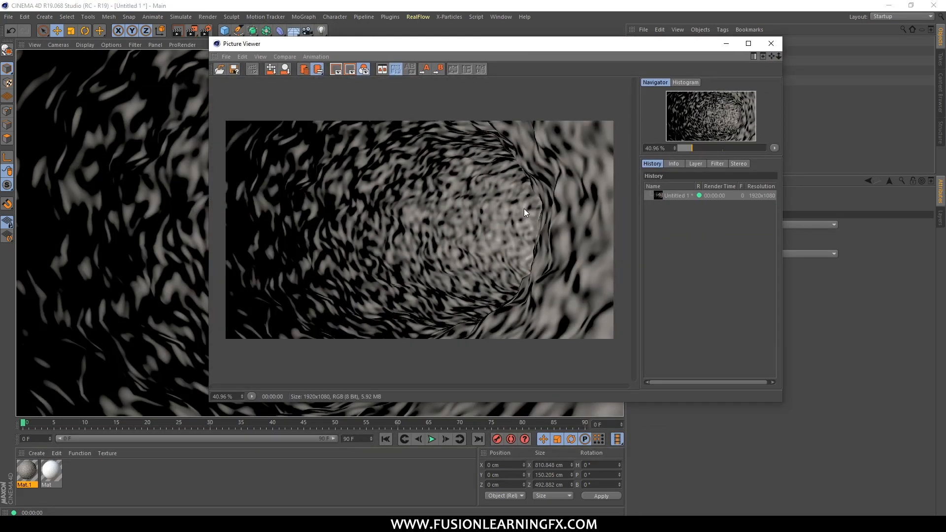
{"action": "scroll", "coordinate": [524, 207], "scroll_direction": "up", "scroll_amount": 1}
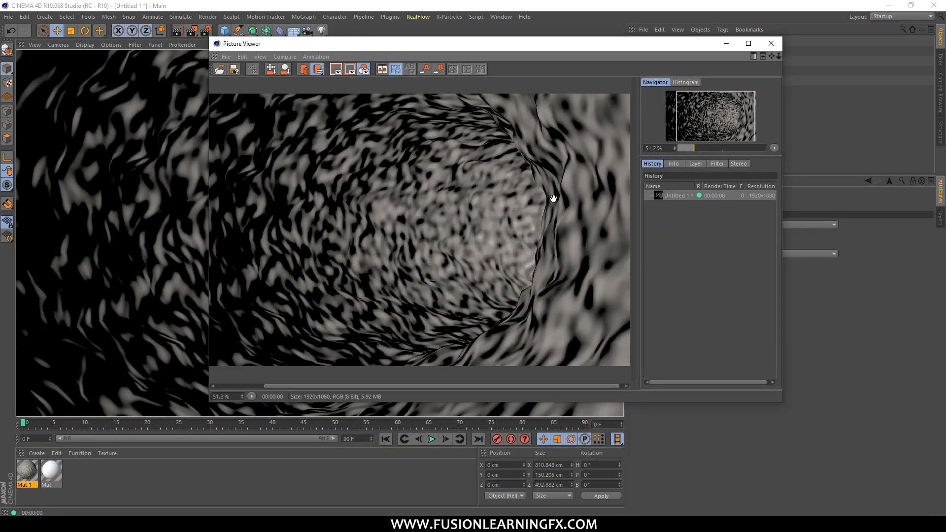
{"action": "left_click", "coordinate": [771, 43]}
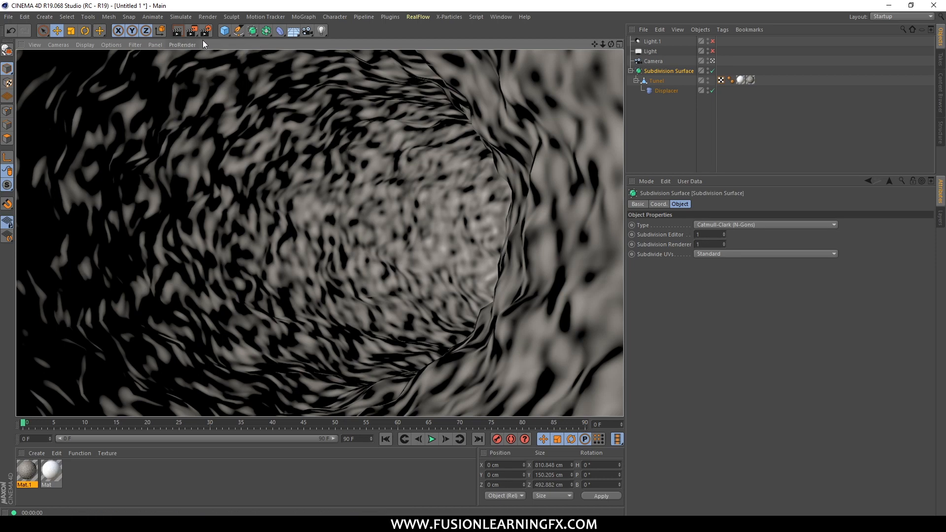
Enable the Interactive Render Region, enlarge it over the tunnel's inner opening, and pull the camera view back
{"action": "left_click", "coordinate": [207, 18]}
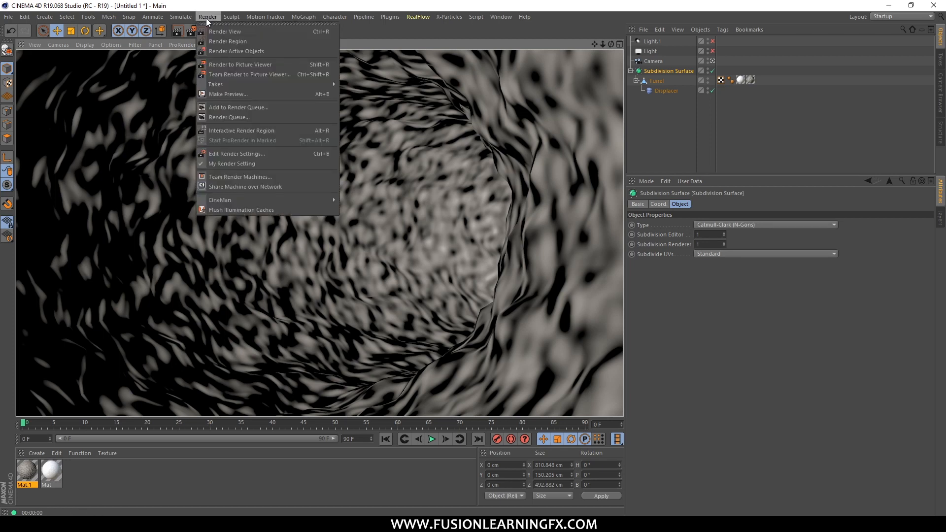
{"action": "left_click", "coordinate": [208, 18]}
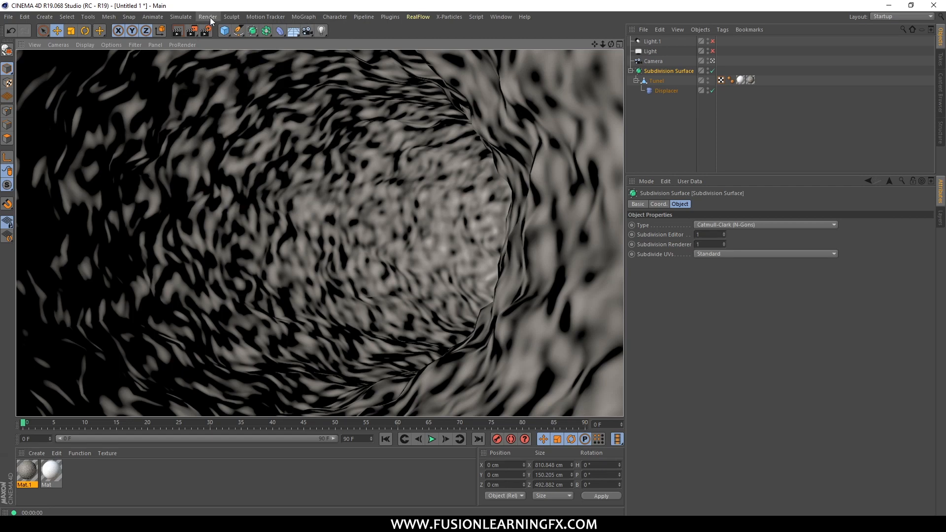
{"action": "left_click", "coordinate": [209, 18]}
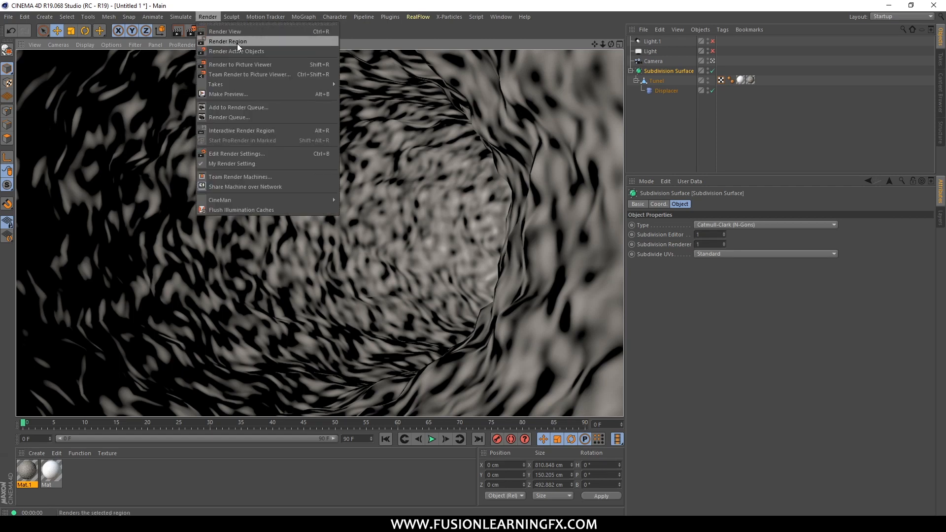
{"action": "left_click", "coordinate": [245, 131]}
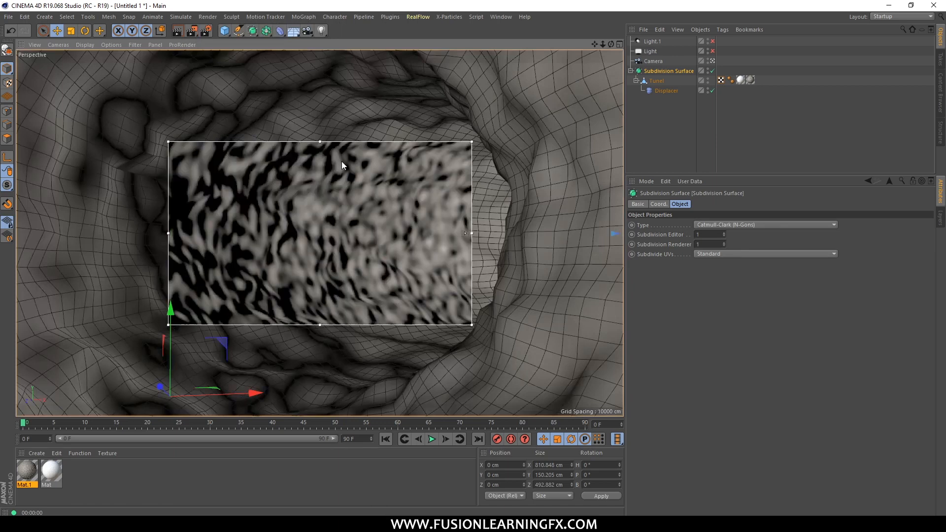
{"action": "left_click_drag", "start_coordinate": [471, 325], "coordinate": [520, 335]}
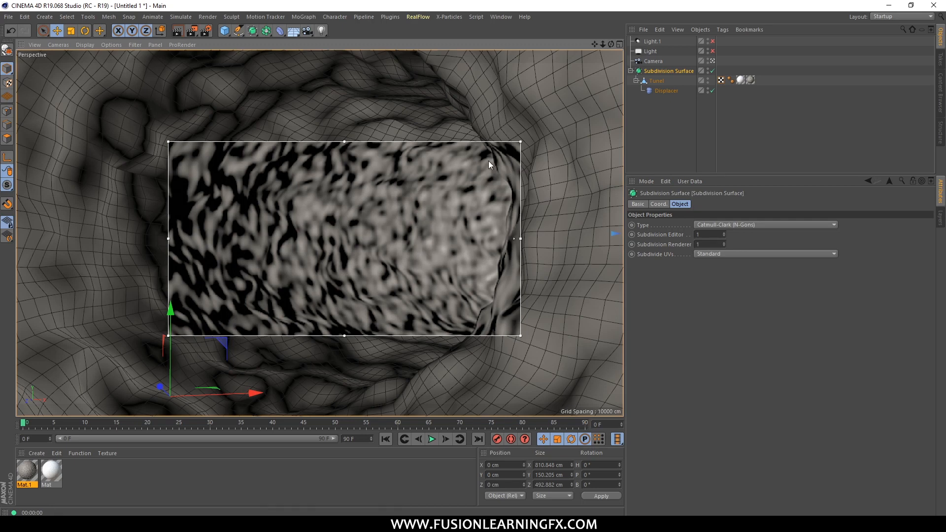
{"action": "left_click_drag", "start_coordinate": [461, 223], "coordinate": [418, 209], "text": "alt"}
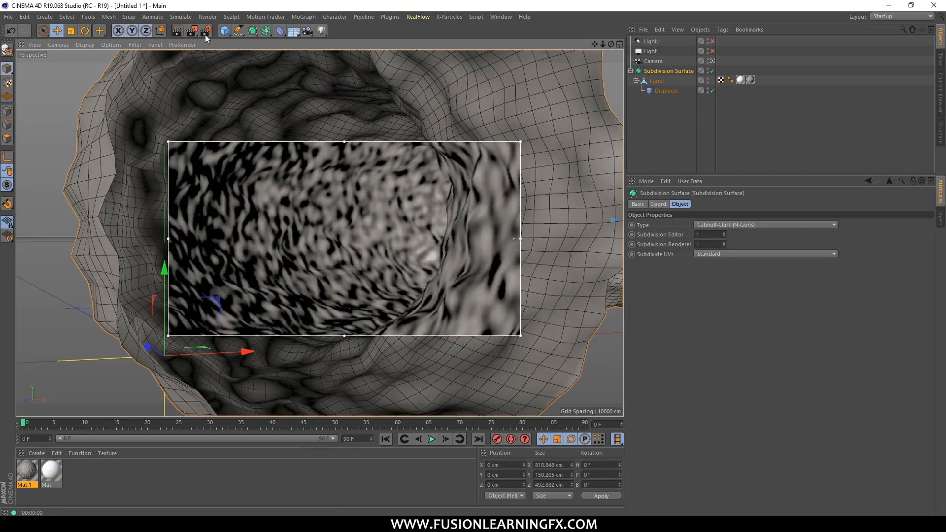
Look at the Render Queue and the Standard render settings, closing each window without changing anything
{"action": "left_click", "coordinate": [207, 18]}
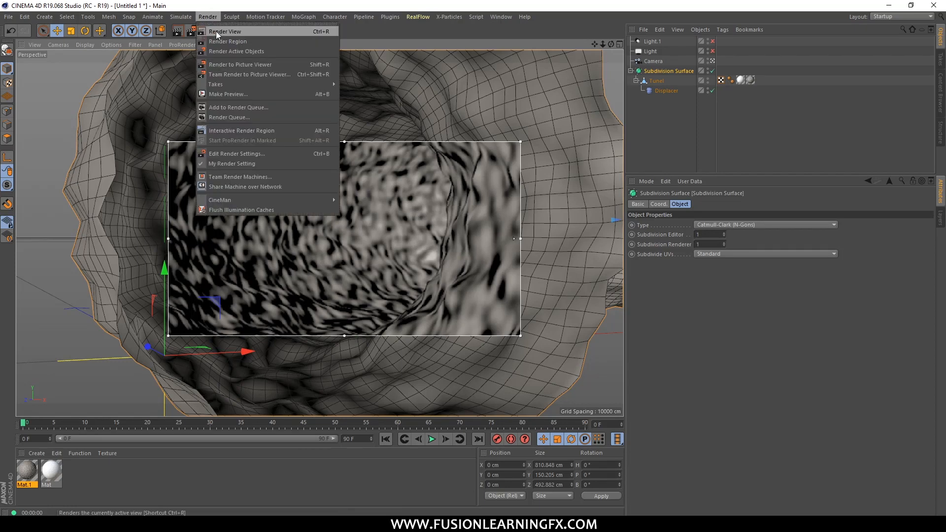
{"action": "left_click", "coordinate": [252, 96]}
{"action": "left_click", "coordinate": [268, 153]}
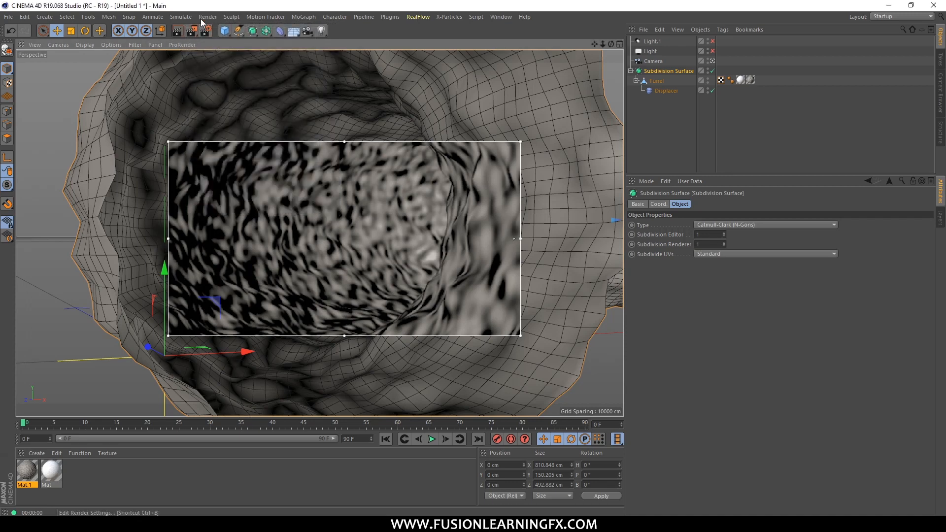
{"action": "left_click", "coordinate": [208, 17]}
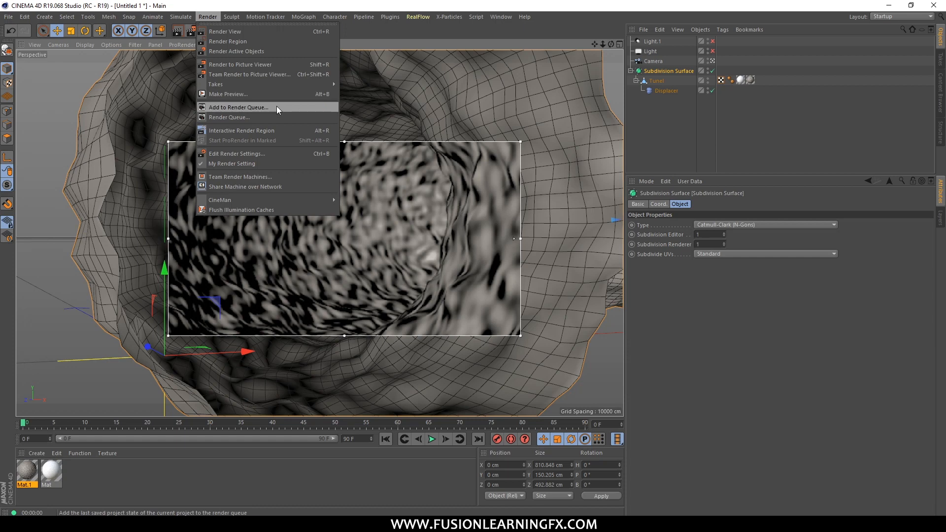
{"action": "left_click", "coordinate": [252, 119]}
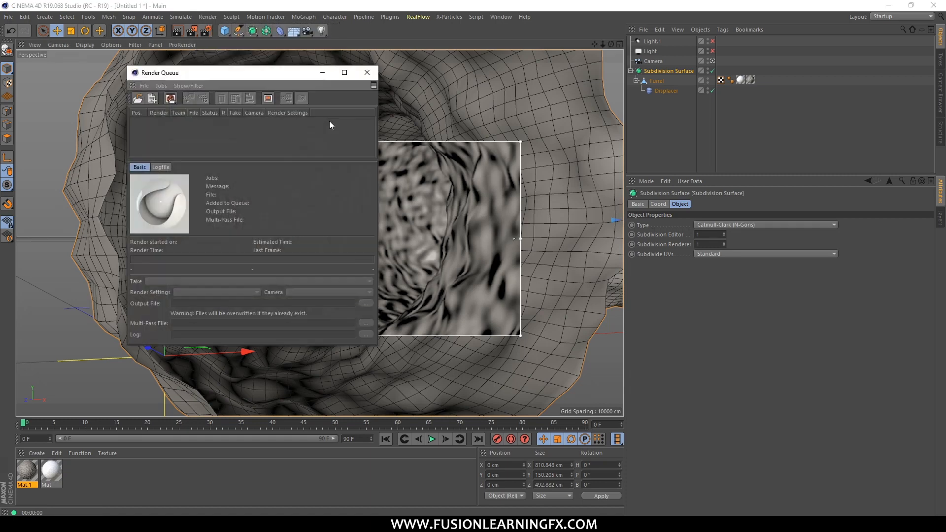
{"action": "left_click", "coordinate": [364, 76]}
{"action": "left_click", "coordinate": [207, 17]}
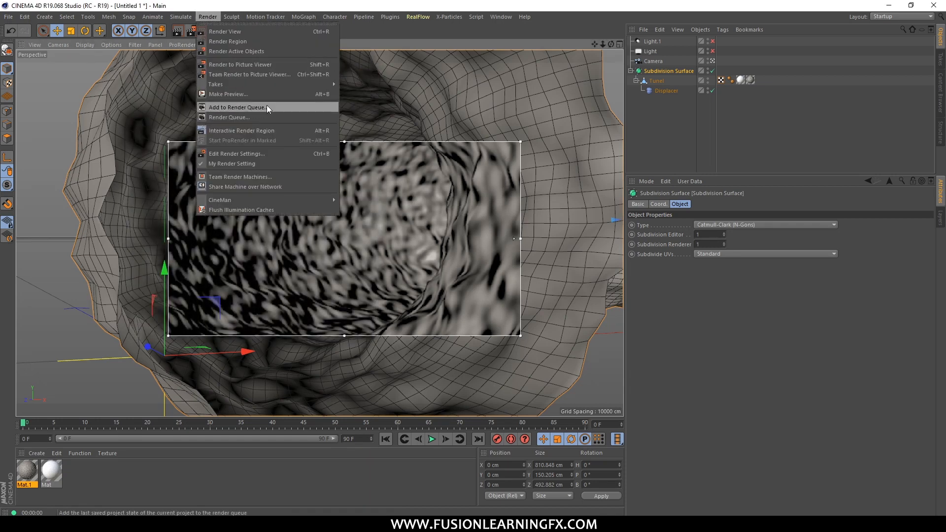
{"action": "left_click", "coordinate": [261, 153]}
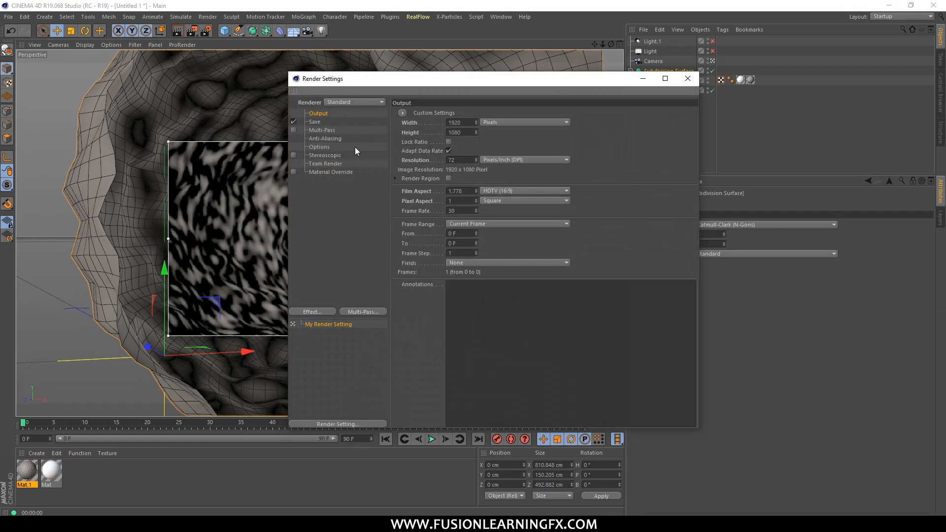
{"action": "left_click", "coordinate": [688, 78]}
{"action": "left_click", "coordinate": [208, 16]}
{"action": "left_click", "coordinate": [315, 196]}
Set the Interactive Render Region's Detail to 80% and close its settings
{"action": "right_click", "coordinate": [357, 143]}
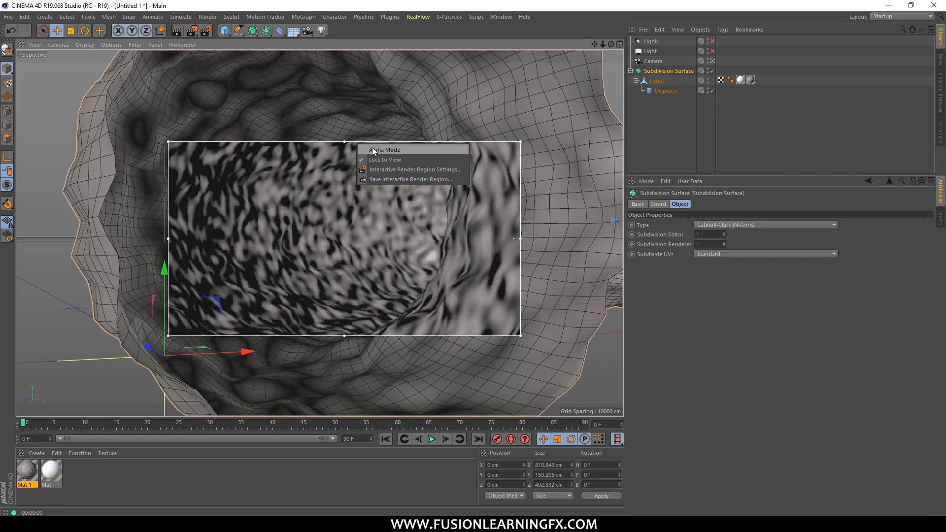
{"action": "left_click", "coordinate": [402, 169]}
{"action": "left_click_drag", "start_coordinate": [366, 128], "coordinate": [509, 68]}
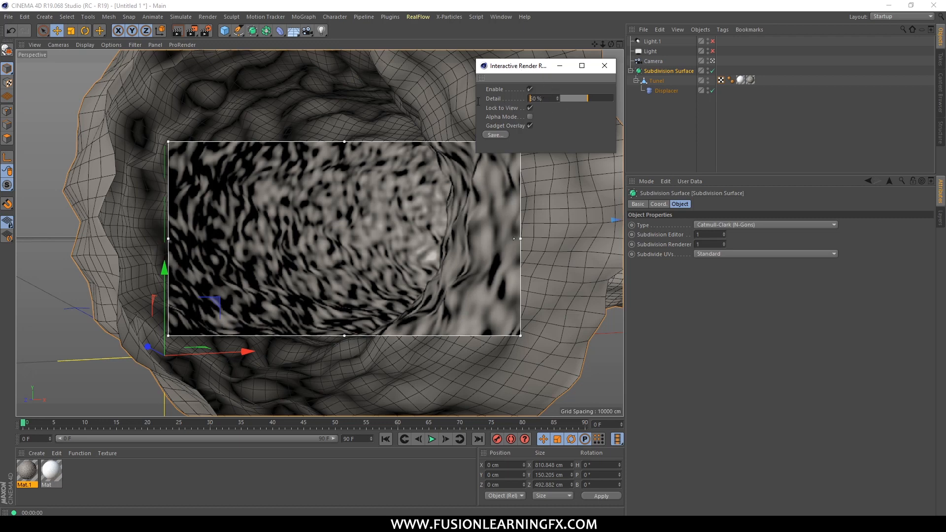
{"action": "double_click", "coordinate": [535, 99]}
{"action": "type", "text": "80"}
{"action": "key", "text": "Return"}
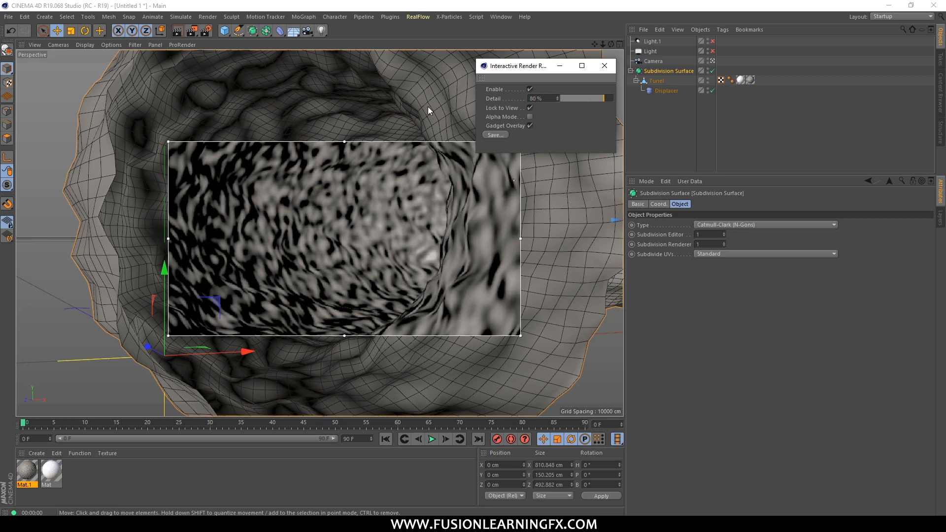
{"action": "left_click", "coordinate": [598, 70]}
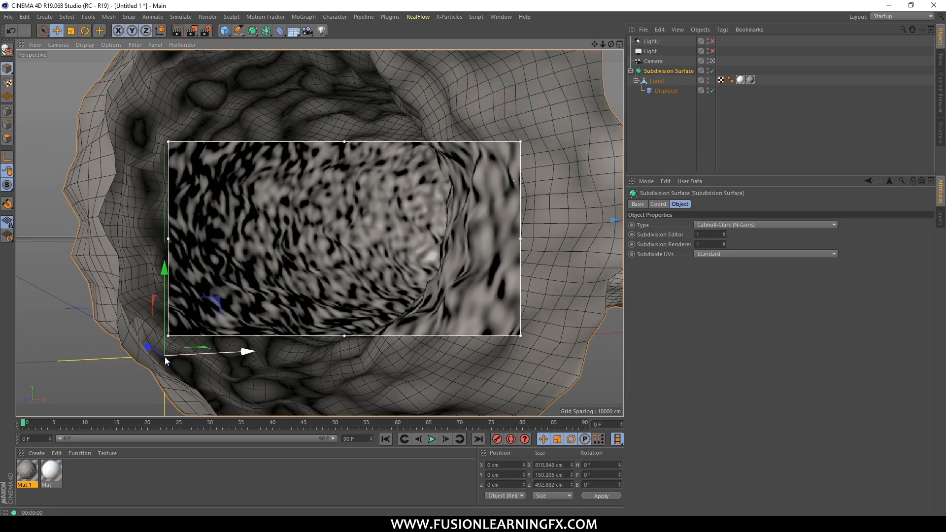
Delete both existing lights, Light.1 and Light, from the scene
{"action": "left_click", "coordinate": [653, 41]}
{"action": "left_click", "coordinate": [712, 42]}
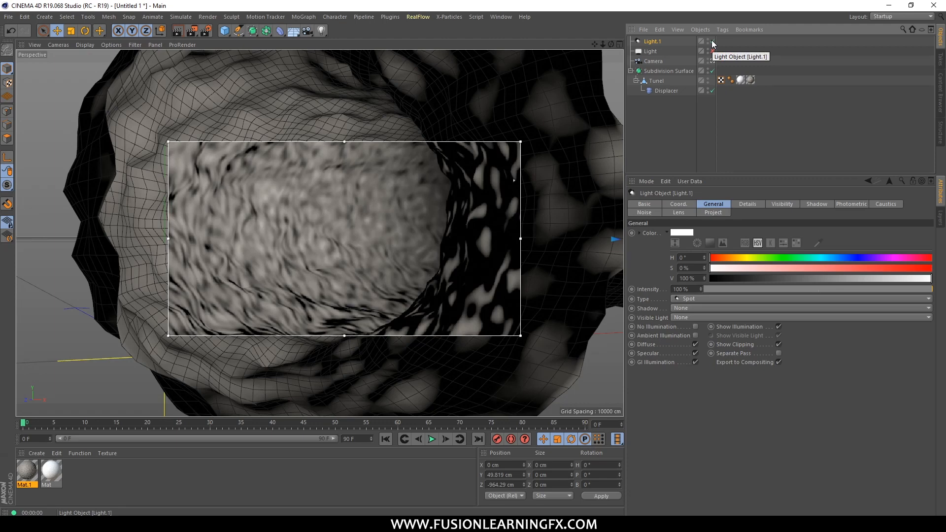
{"action": "key", "text": "Delete"}
{"action": "left_click", "coordinate": [652, 42]}
{"action": "key", "text": "Delete"}
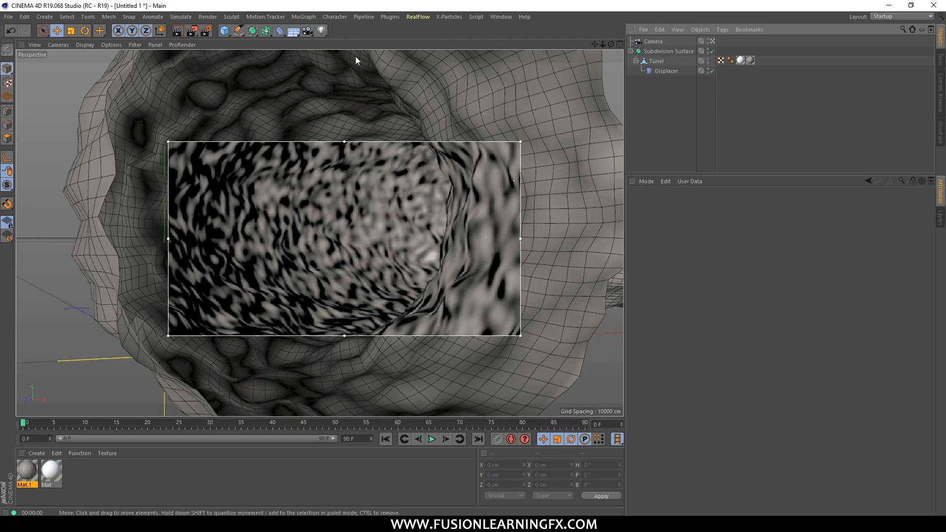
Add a spot light and place it in front of the tunnel opening at about Y 98 cm and Z -760 cm
{"action": "left_click", "coordinate": [326, 34]}
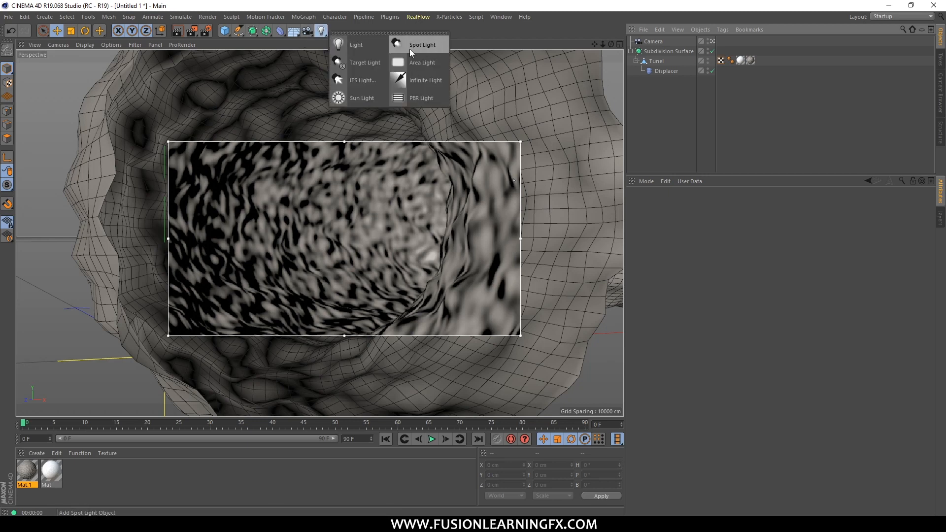
{"action": "left_click", "coordinate": [415, 44]}
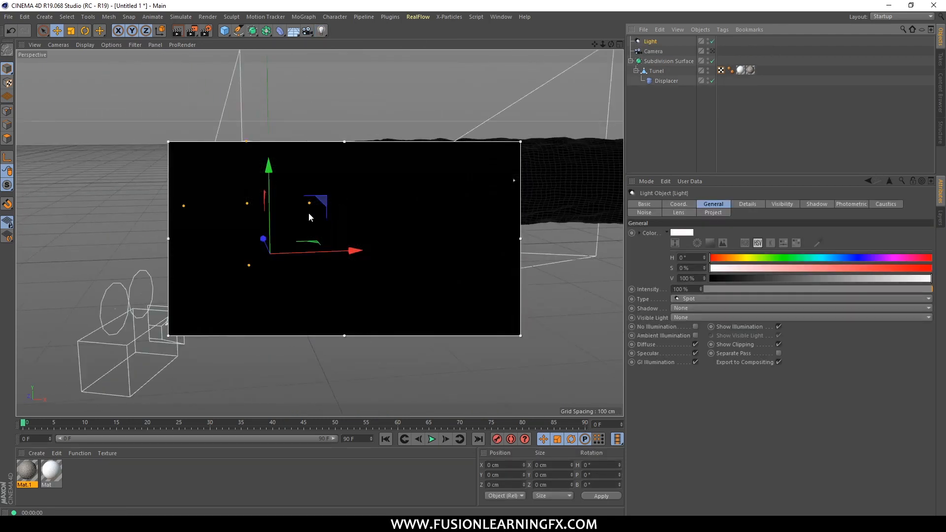
{"action": "left_click_drag", "start_coordinate": [285, 285], "coordinate": [808, 400], "text": "alt"}
{"action": "scroll", "coordinate": [134, 226], "scroll_direction": "down", "scroll_amount": 2}
{"action": "middle_click_drag", "start_coordinate": [342, 223], "coordinate": [313, 211], "text": "alt"}
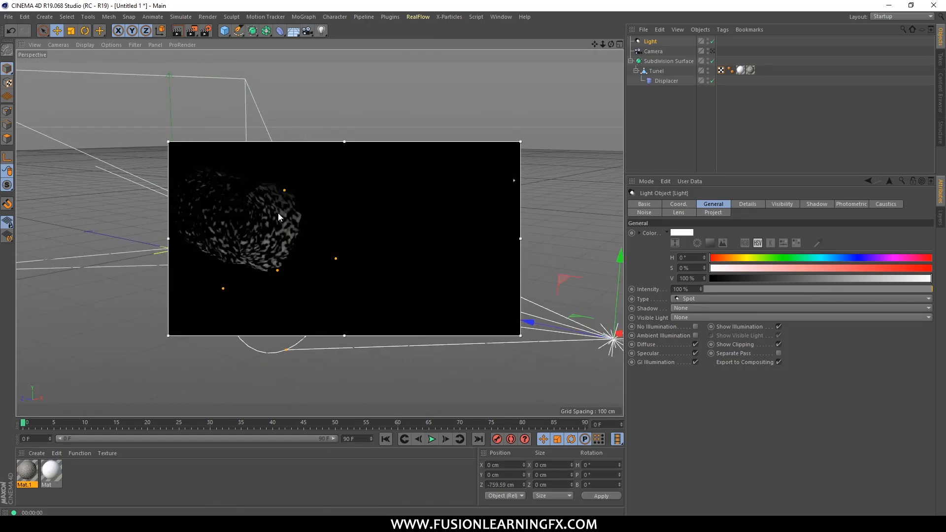
{"action": "middle_click_drag", "start_coordinate": [369, 221], "coordinate": [326, 195], "text": "alt"}
{"action": "left_click_drag", "start_coordinate": [561, 249], "coordinate": [537, 167]}
{"action": "left_click_drag", "start_coordinate": [235, 185], "coordinate": [399, 209]}
{"action": "left_click_drag", "start_coordinate": [508, 240], "coordinate": [400, 218], "text": "alt"}
Move the spot light sideways to about X -118 cm and aim it at heading -5.2° and pitch about -23.6°
{"action": "key", "text": "r"}
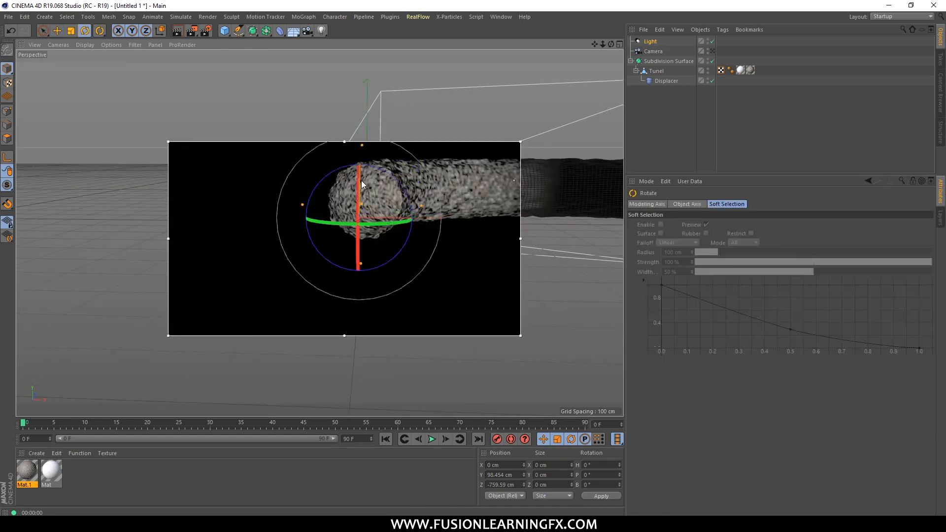
{"action": "left_click_drag", "start_coordinate": [359, 180], "coordinate": [357, 152]}
{"action": "key", "text": "e"}
{"action": "left_click_drag", "start_coordinate": [395, 212], "coordinate": [319, 236]}
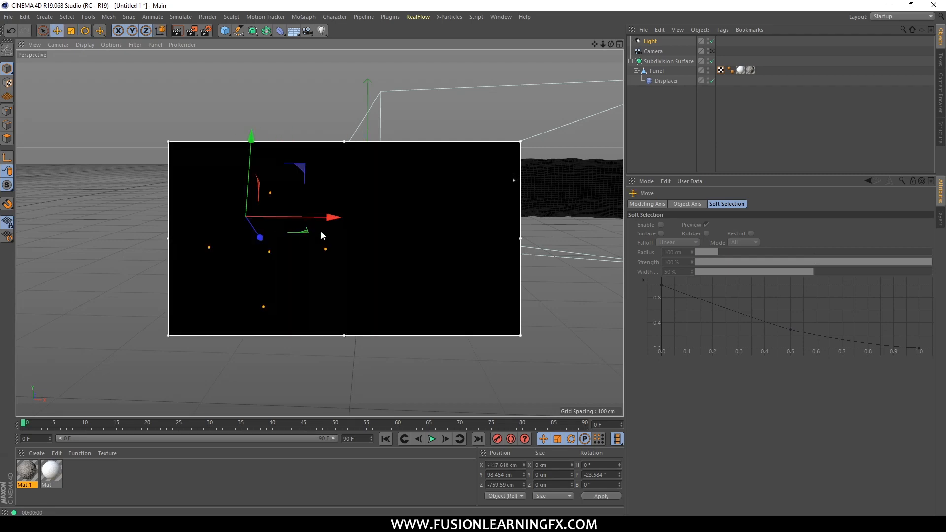
{"action": "key", "text": "r"}
{"action": "left_click_drag", "start_coordinate": [299, 226], "coordinate": [288, 226]}
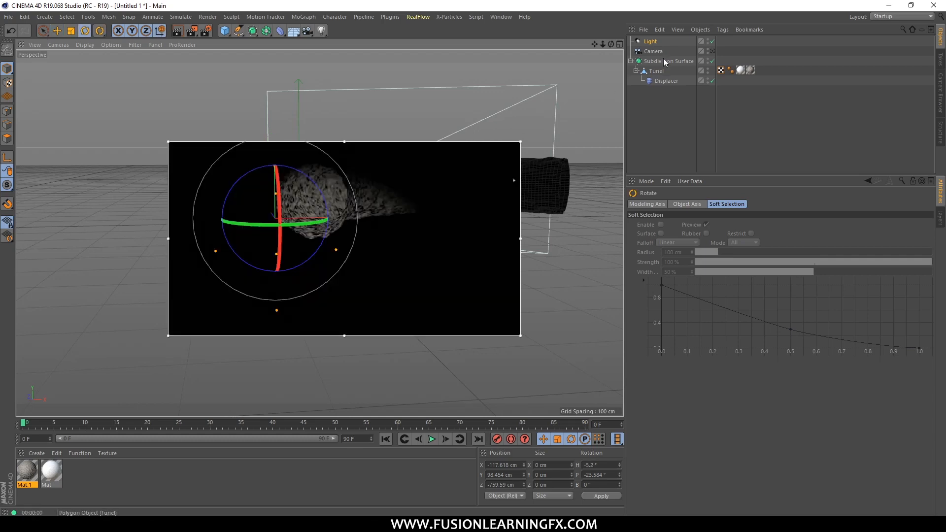
Look through the scene camera and set the spot light's intensity to 150%
{"action": "left_click", "coordinate": [712, 51]}
{"action": "left_click", "coordinate": [649, 41]}
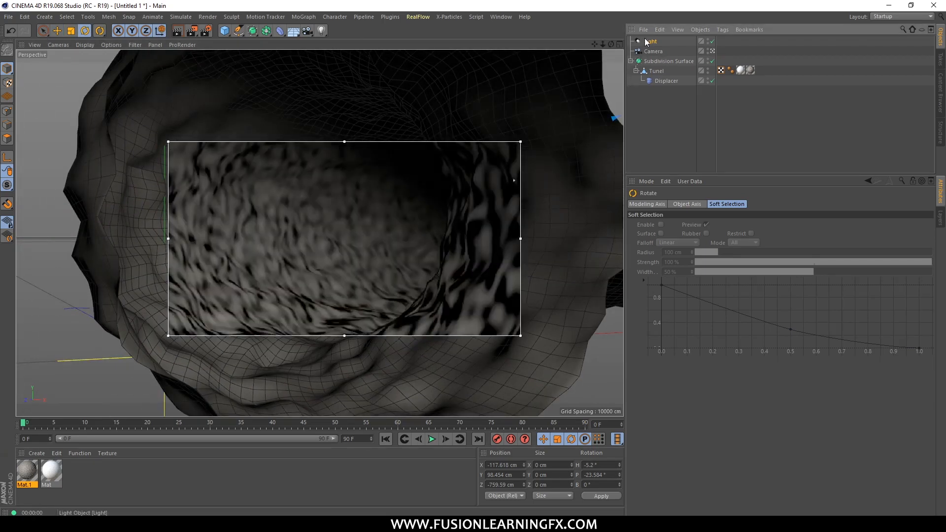
{"action": "left_click_drag", "start_coordinate": [690, 291], "coordinate": [635, 296]}
{"action": "type", "text": "150"}
{"action": "key", "text": "Return"}
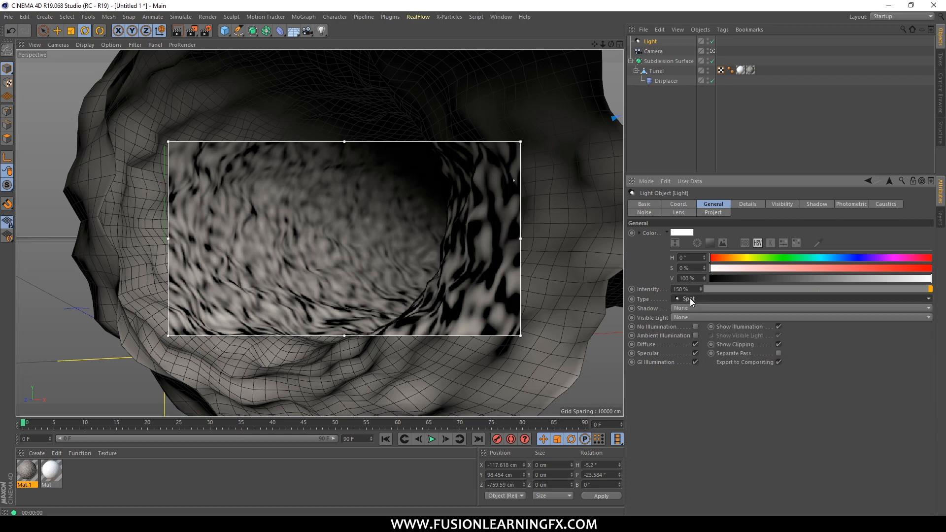
Give the spot light Shadow Maps (Soft) shadows with 80% density, keeping the shadow color black
{"action": "left_click", "coordinate": [685, 309]}
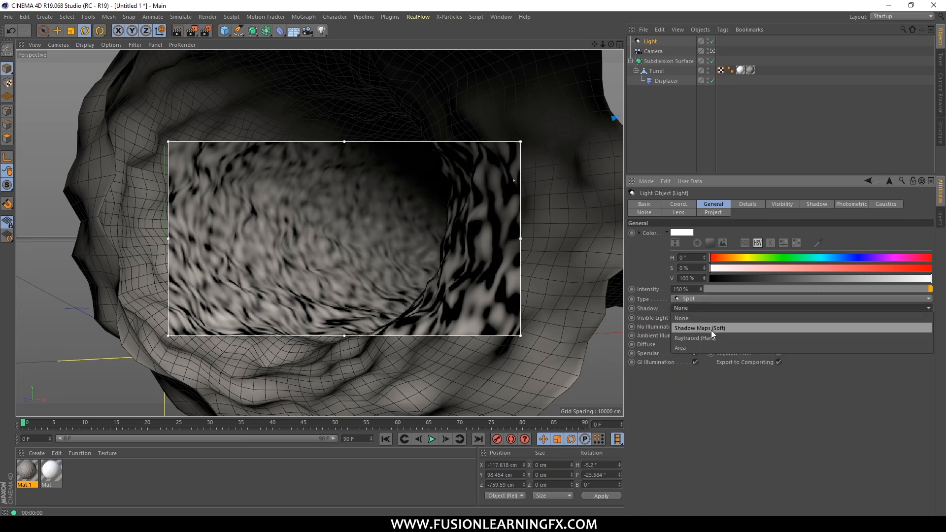
{"action": "left_click", "coordinate": [711, 330]}
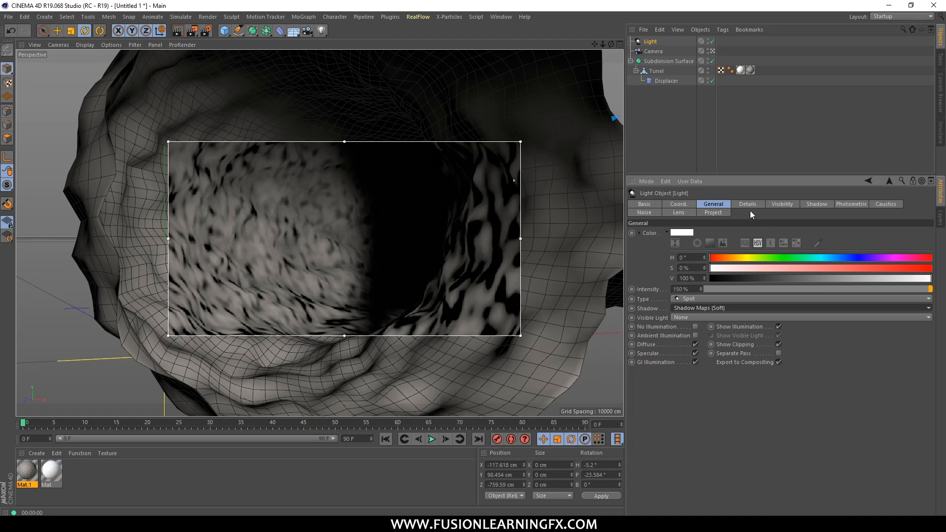
{"action": "left_click", "coordinate": [817, 204]}
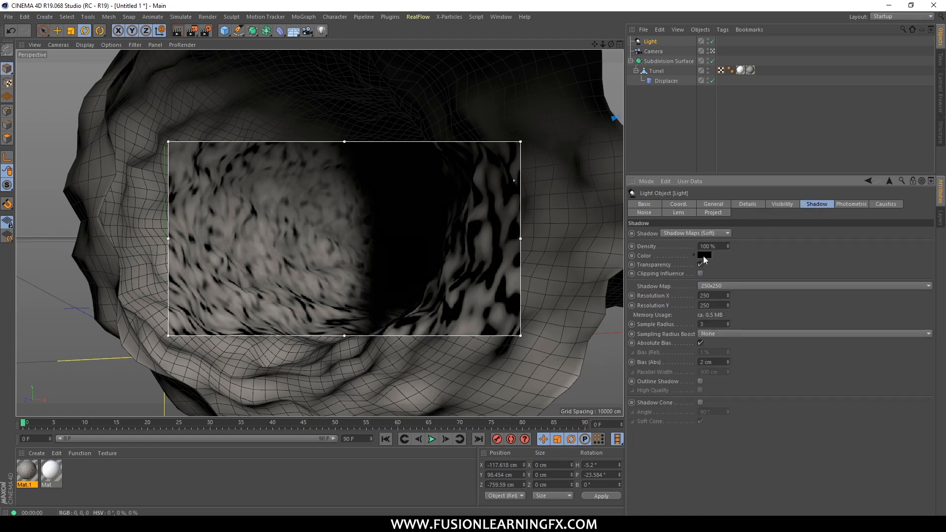
{"action": "double_click", "coordinate": [723, 245]}
{"action": "left_click", "coordinate": [705, 255]}
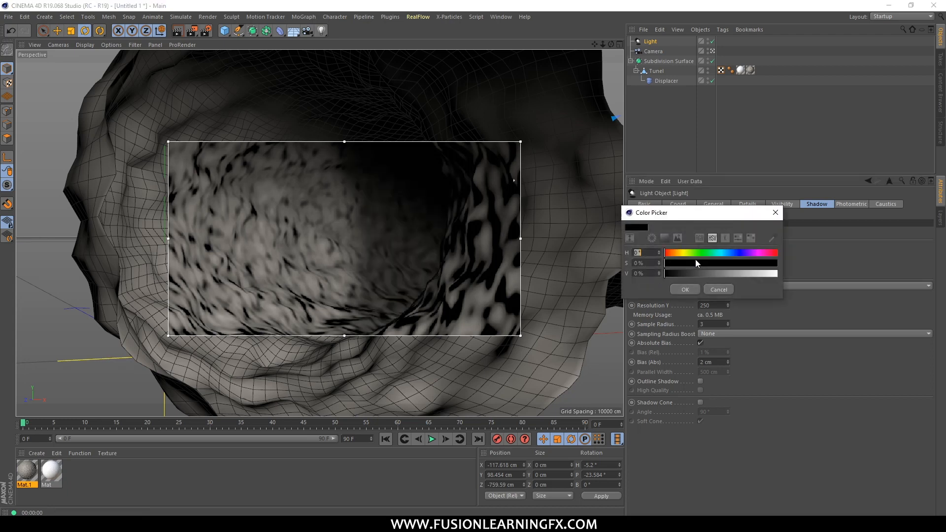
{"action": "left_click", "coordinate": [685, 288]}
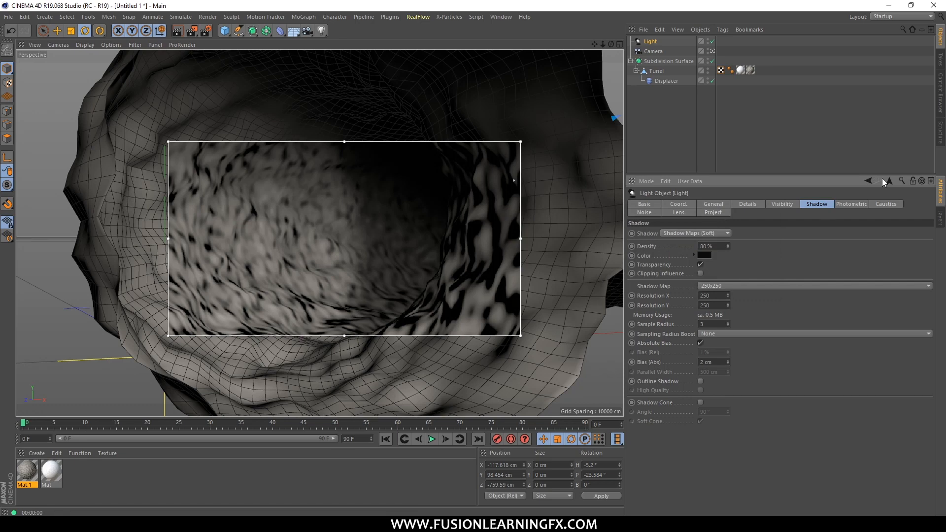
Add an omni light with Ambient Illumination enabled and a dark blue color of H 214°, S 22%, V 12%
{"action": "left_click", "coordinate": [715, 205]}
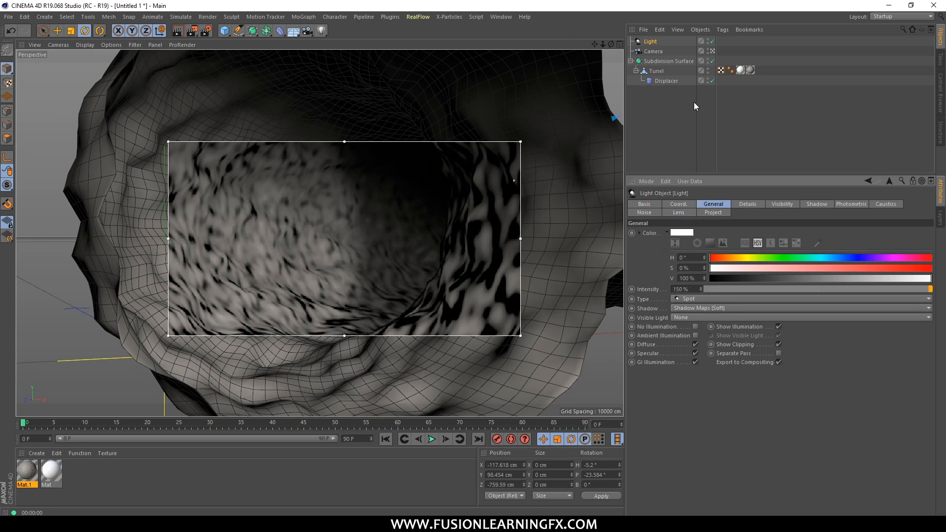
{"action": "left_click", "coordinate": [321, 31]}
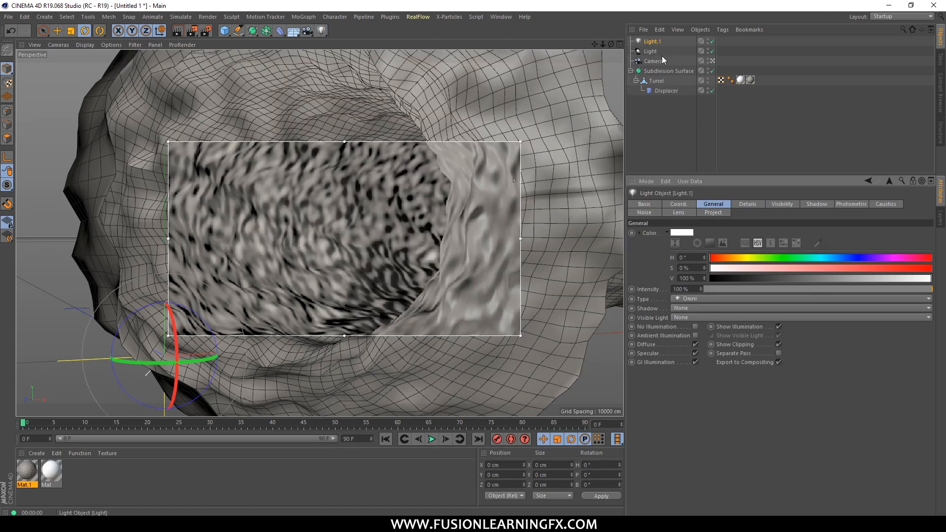
{"action": "left_click", "coordinate": [694, 335]}
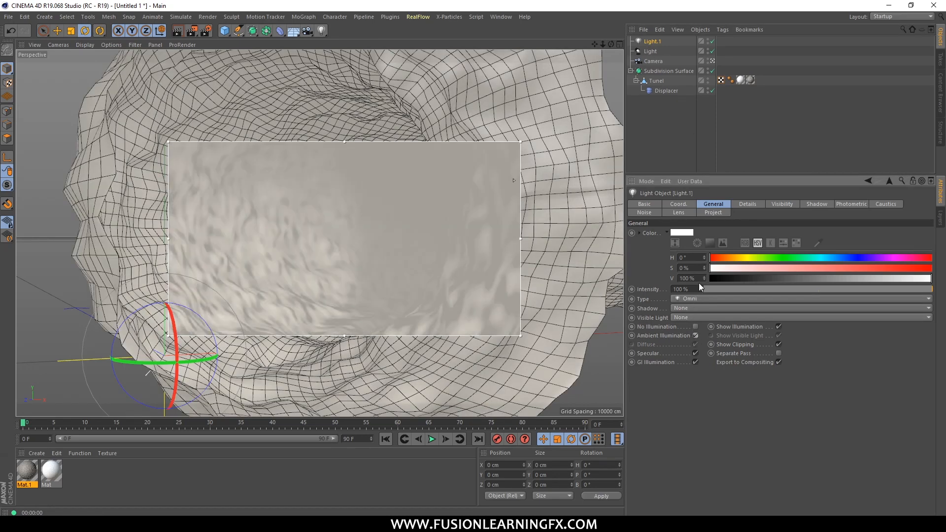
{"action": "mouse_move", "coordinate": [846, 256]}
{"action": "left_mouse_down"}
{"action": "mouse_move", "coordinate": [858, 259]}
{"action": "mouse_move", "coordinate": [843, 257]}
{"action": "left_mouse_up"}
{"action": "left_click_drag", "start_coordinate": [785, 270], "coordinate": [738, 278]}
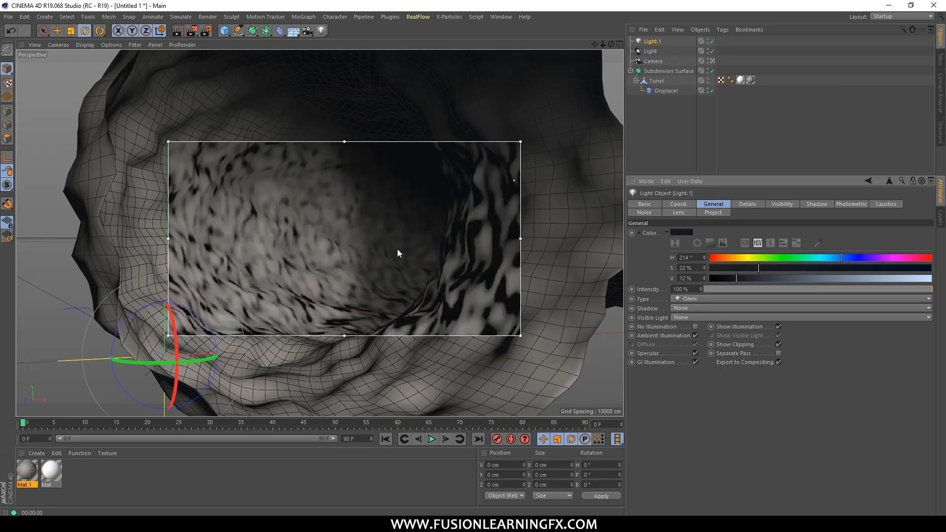
Disable the Bump channel of material Mat.1 and close the Material Editor
{"action": "double_click", "coordinate": [30, 474]}
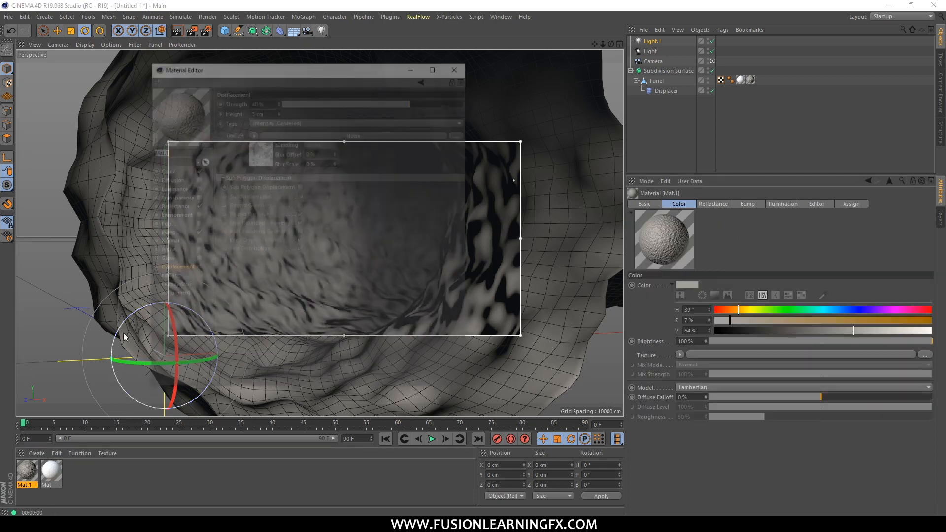
{"action": "left_click_drag", "start_coordinate": [233, 71], "coordinate": [419, 82]}
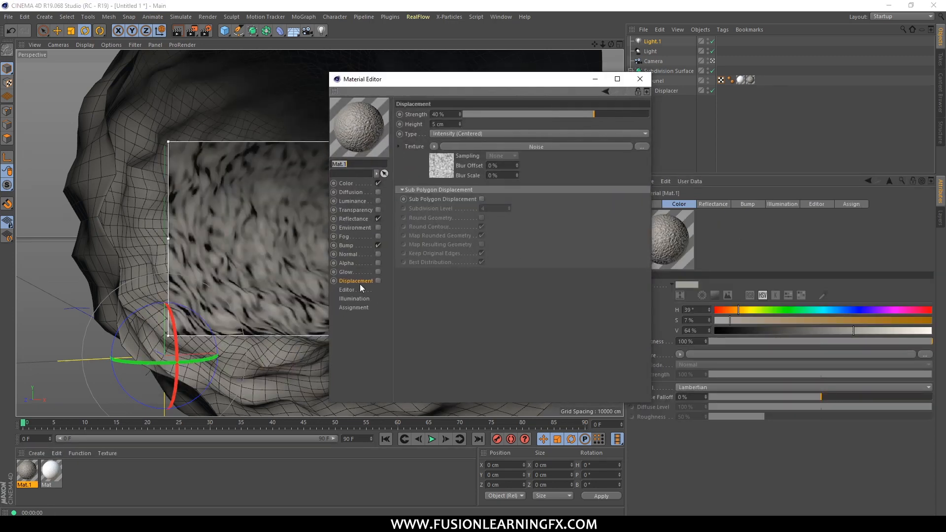
{"action": "left_click", "coordinate": [378, 245]}
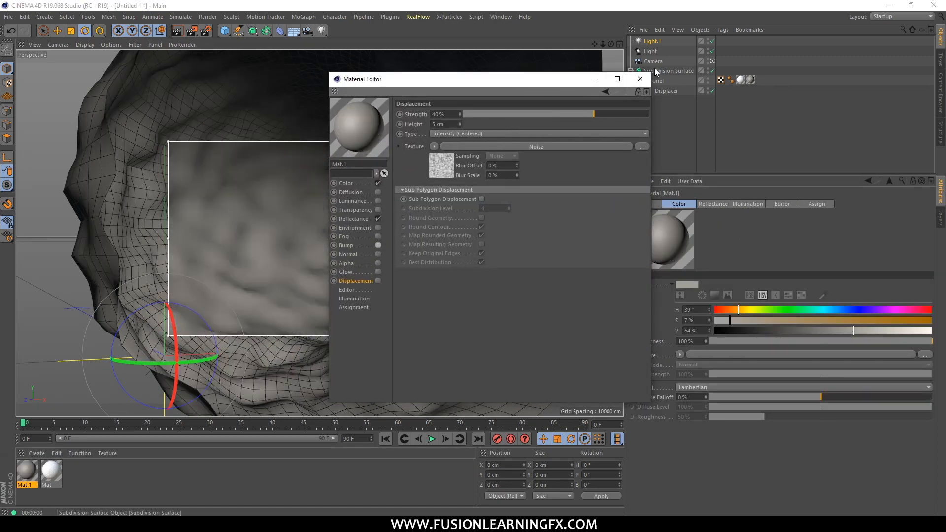
{"action": "left_click", "coordinate": [640, 79]}
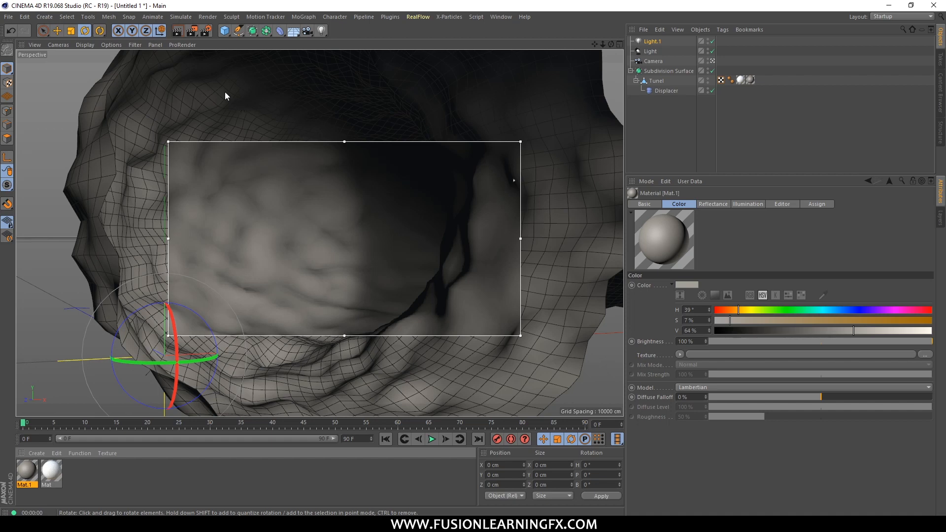
Add the Global Illumination and Ambient Occlusion effects to the Standard render settings
{"action": "left_click", "coordinate": [208, 16]}
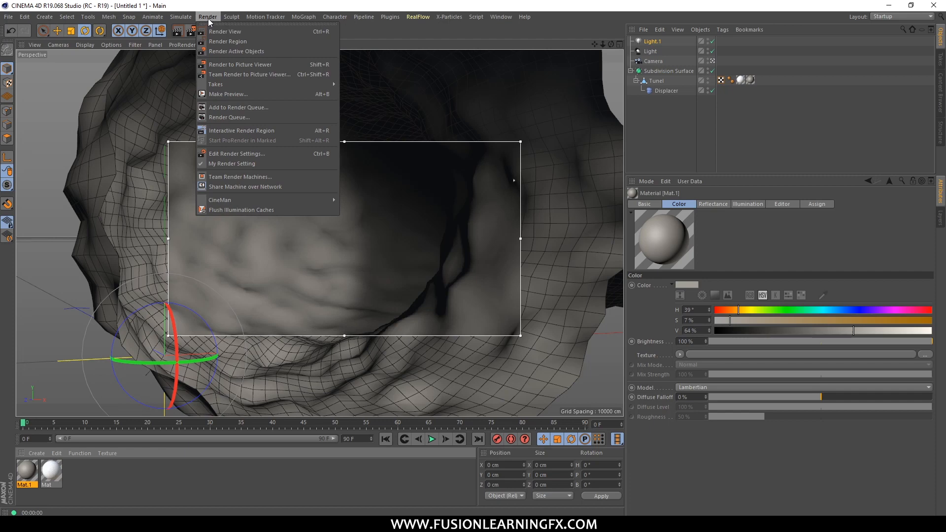
{"action": "left_click", "coordinate": [372, 108]}
{"action": "left_click", "coordinate": [372, 108]}
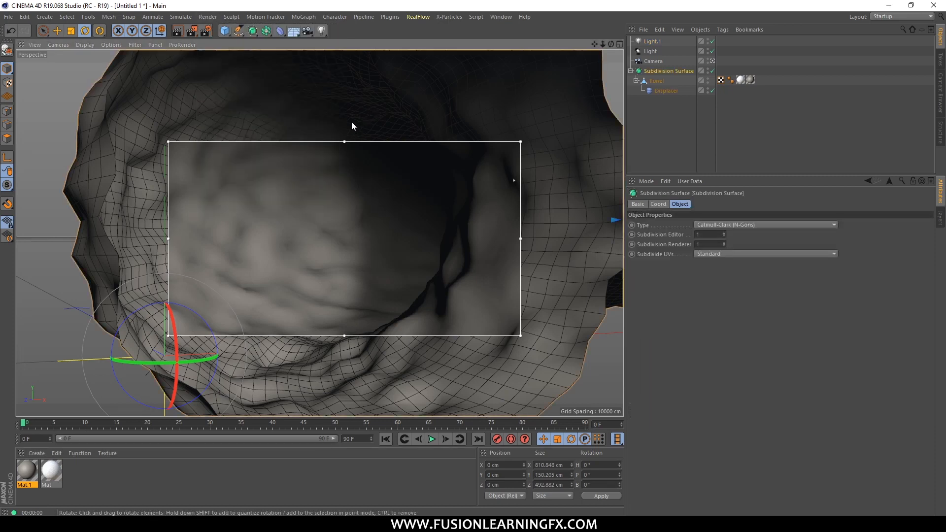
{"action": "key", "text": "ctrl+b"}
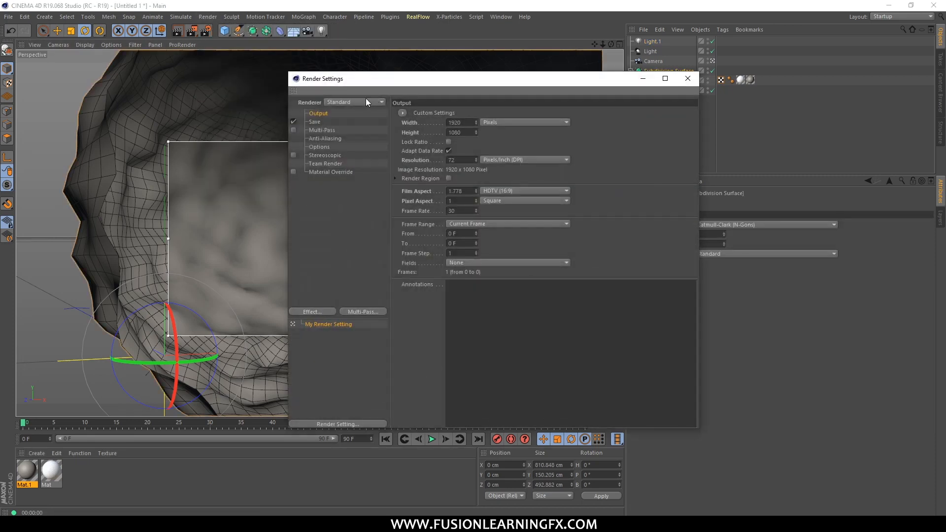
{"action": "left_click", "coordinate": [318, 312]}
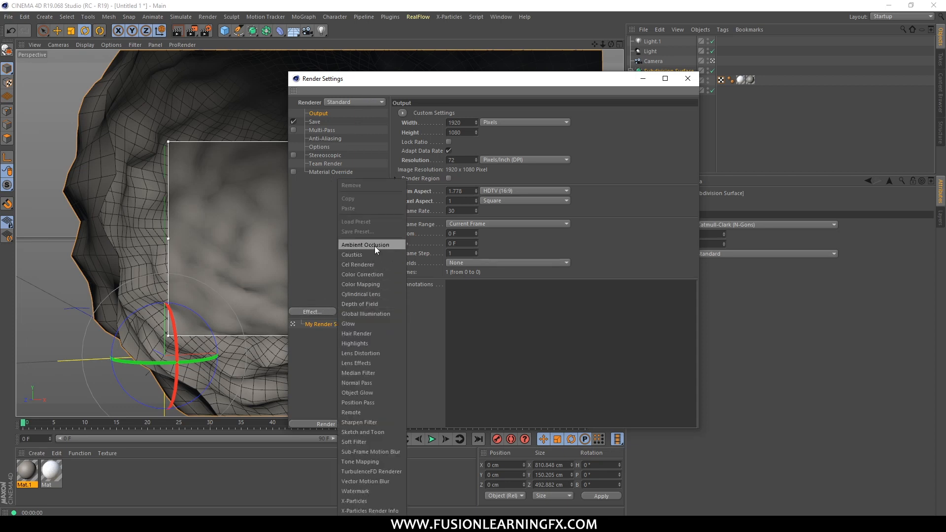
{"action": "left_click", "coordinate": [376, 314]}
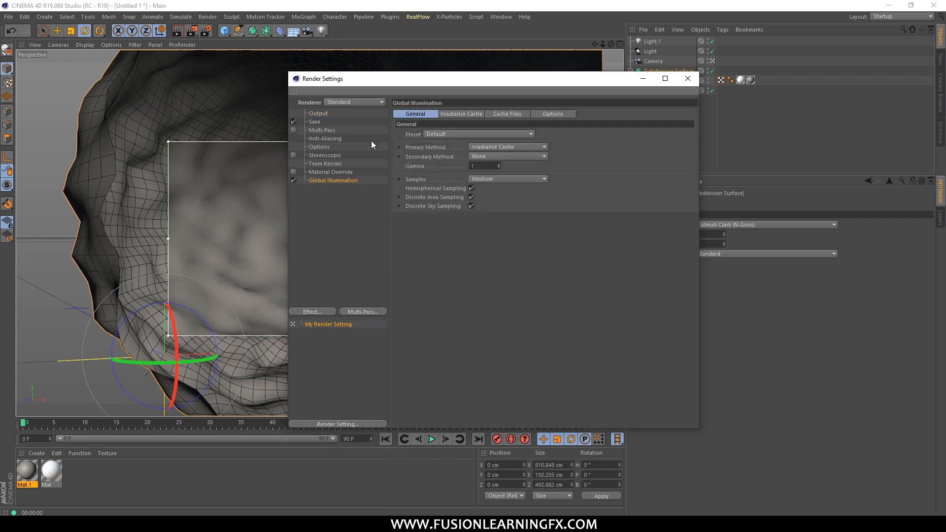
{"action": "left_click_drag", "start_coordinate": [370, 79], "coordinate": [630, 60]}
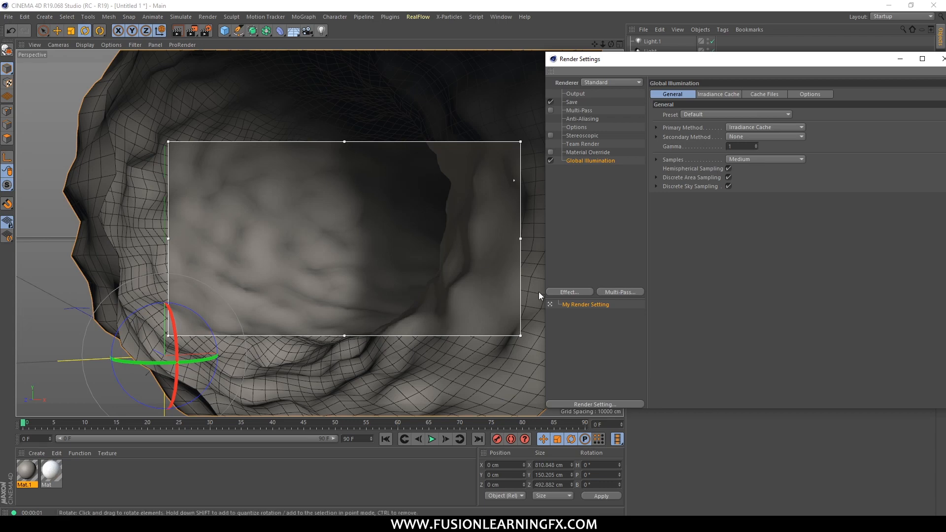
{"action": "left_click", "coordinate": [570, 292]}
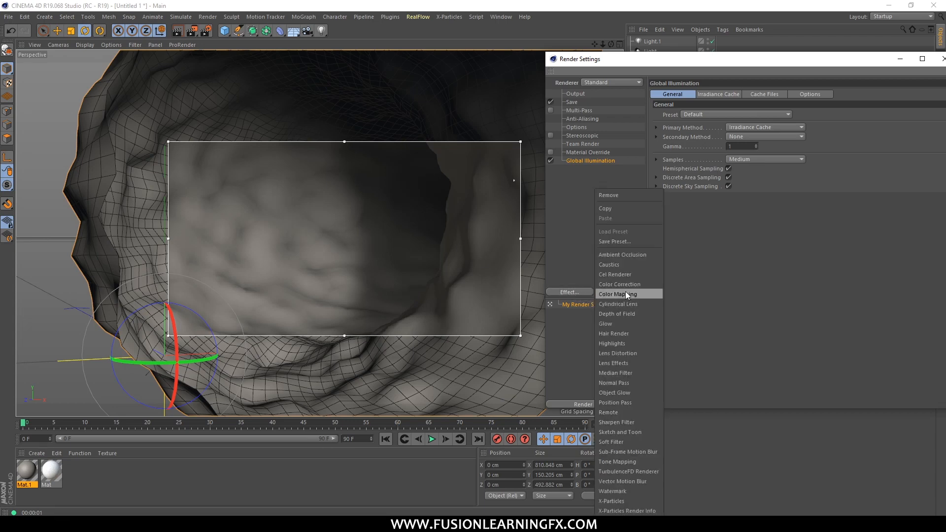
{"action": "left_click", "coordinate": [622, 254]}
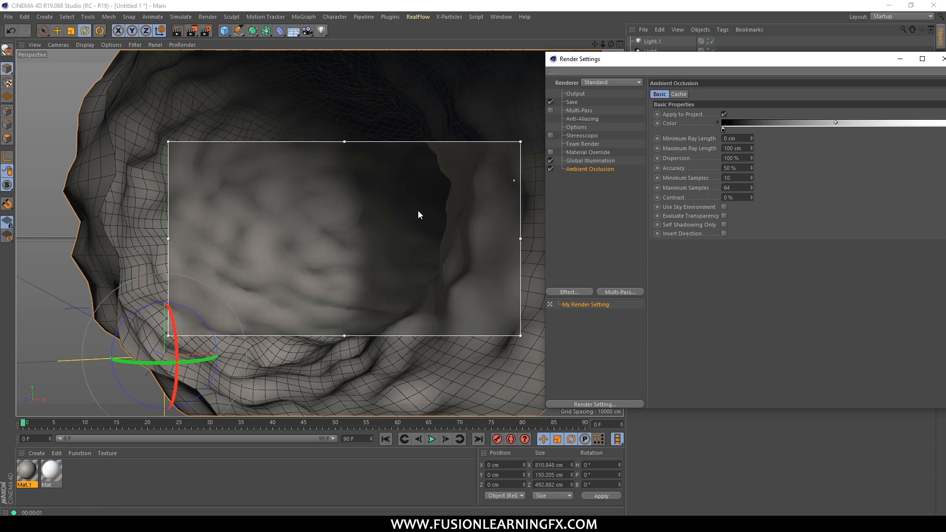
Close the render settings and turn off the Interactive Render Region
{"action": "left_click", "coordinate": [551, 71]}
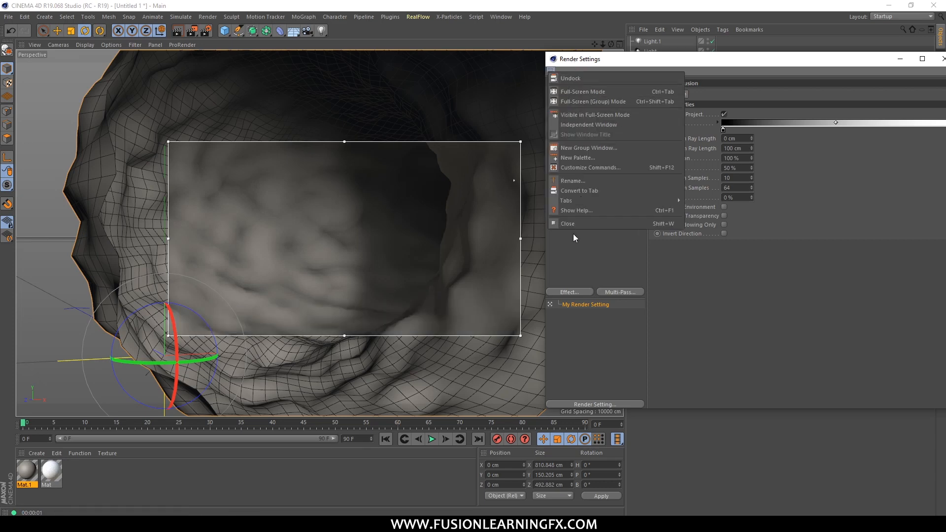
{"action": "left_click", "coordinate": [565, 224]}
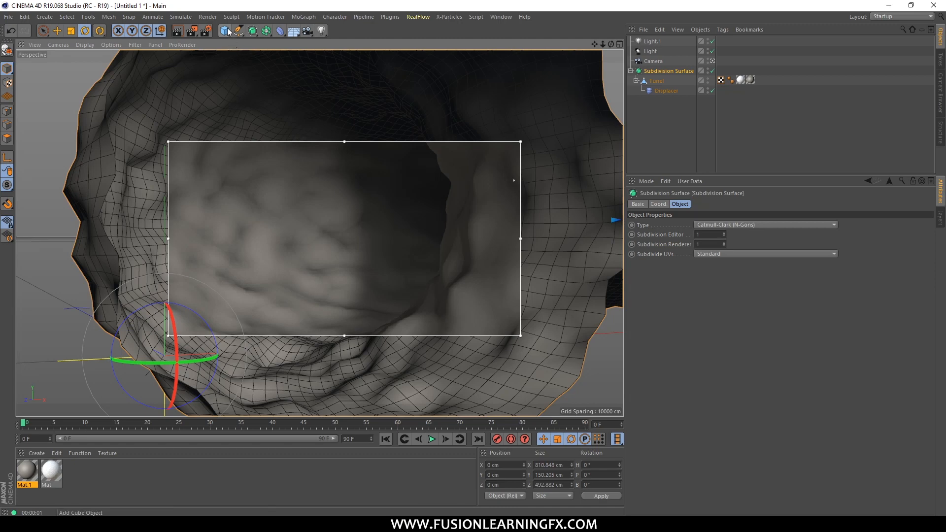
{"action": "left_click", "coordinate": [207, 19]}
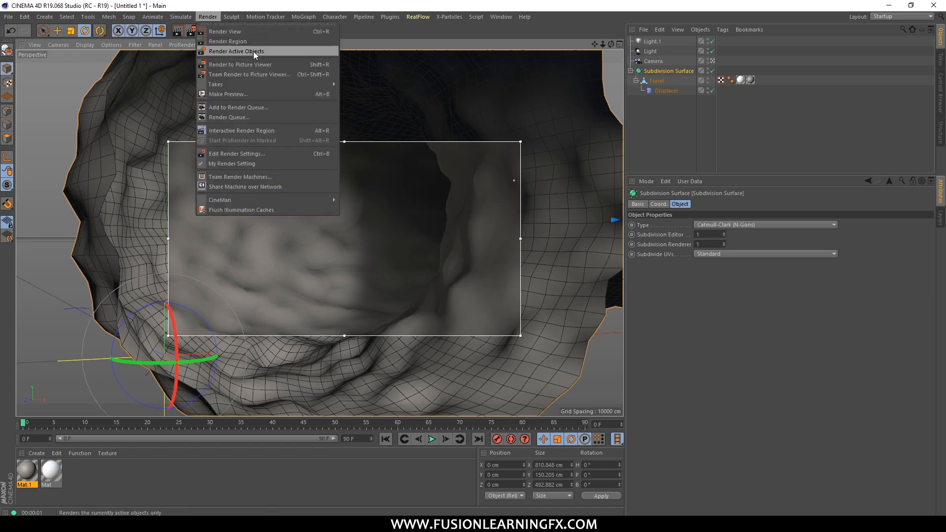
{"action": "left_click", "coordinate": [276, 130]}
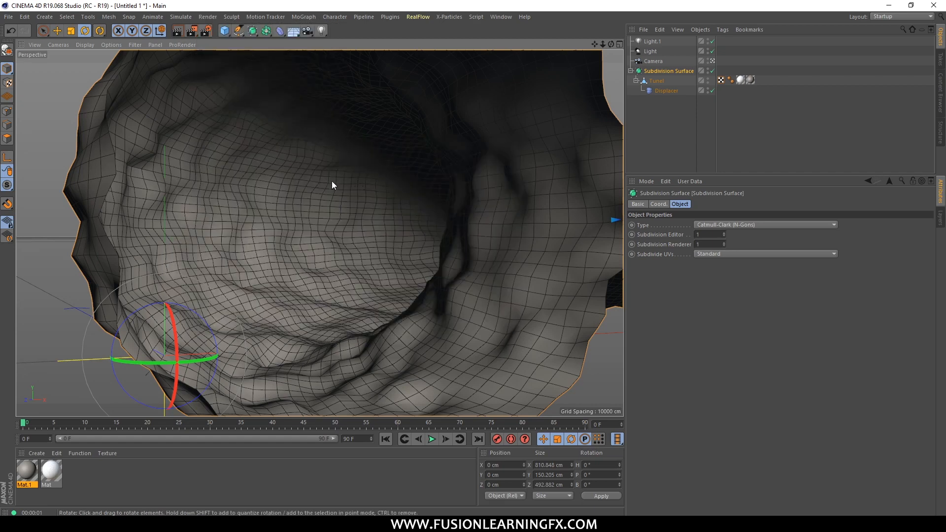
Render the tunnel's camera view to the Picture Viewer
{"action": "scroll", "coordinate": [336, 177], "scroll_direction": "up", "scroll_amount": 1}
{"action": "scroll", "coordinate": [336, 176], "scroll_direction": "down", "scroll_amount": 1}
{"action": "scroll", "coordinate": [337, 177], "scroll_direction": "up", "scroll_amount": 2}
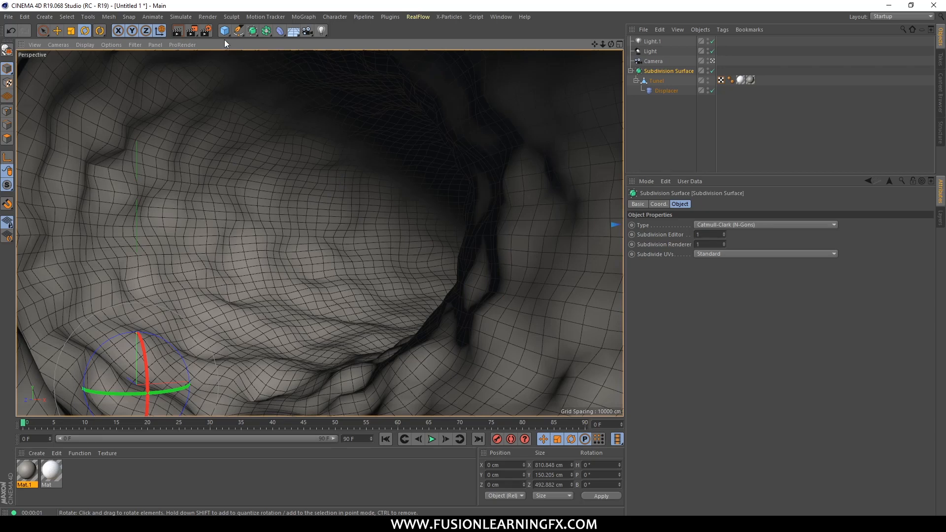
{"action": "left_click", "coordinate": [209, 16]}
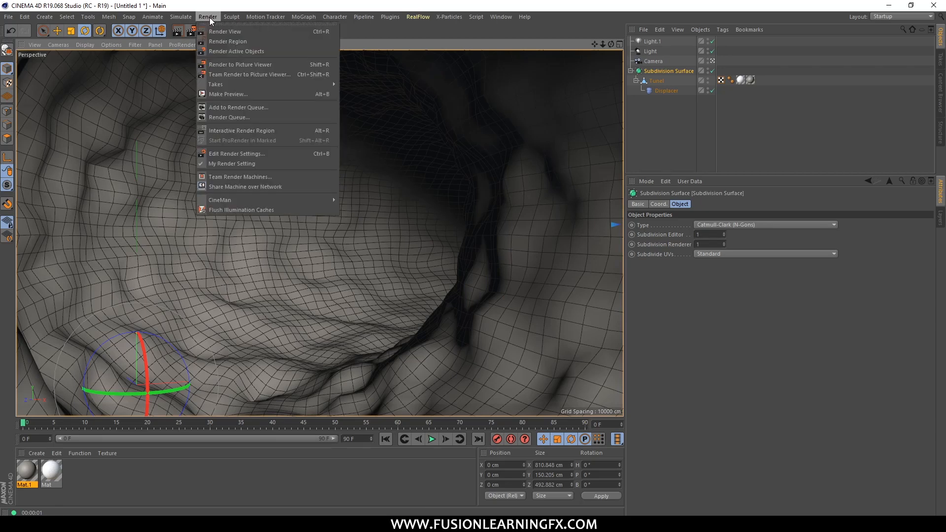
{"action": "left_click", "coordinate": [261, 65]}
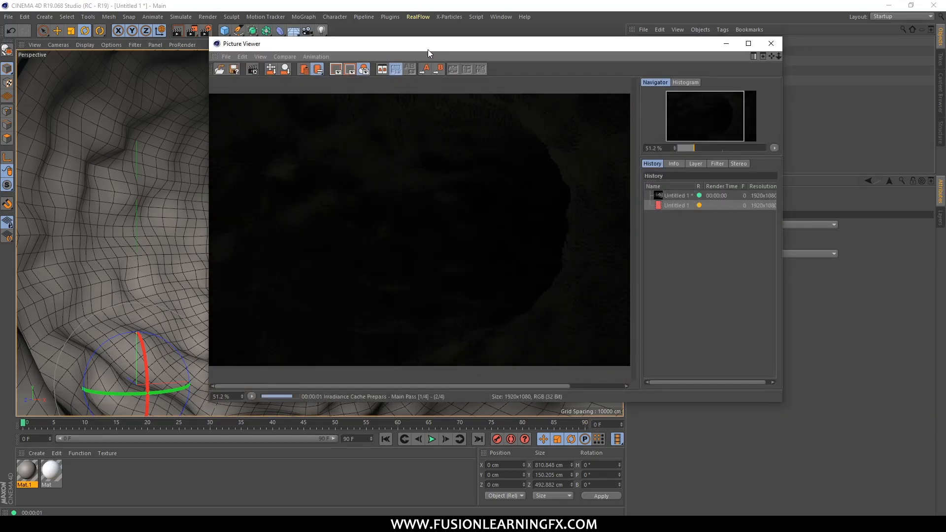
{"action": "left_click_drag", "start_coordinate": [428, 49], "coordinate": [348, 53]}
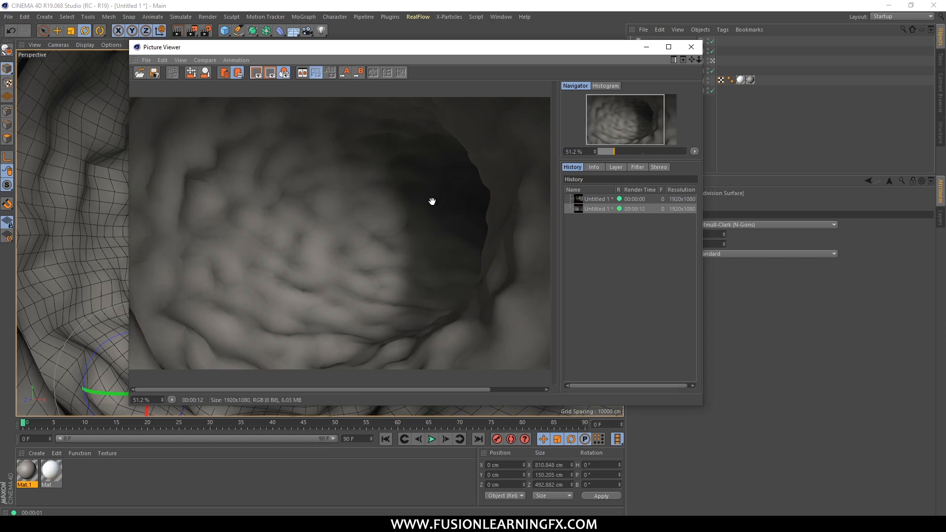
{"action": "left_click_drag", "start_coordinate": [384, 52], "coordinate": [522, 81]}
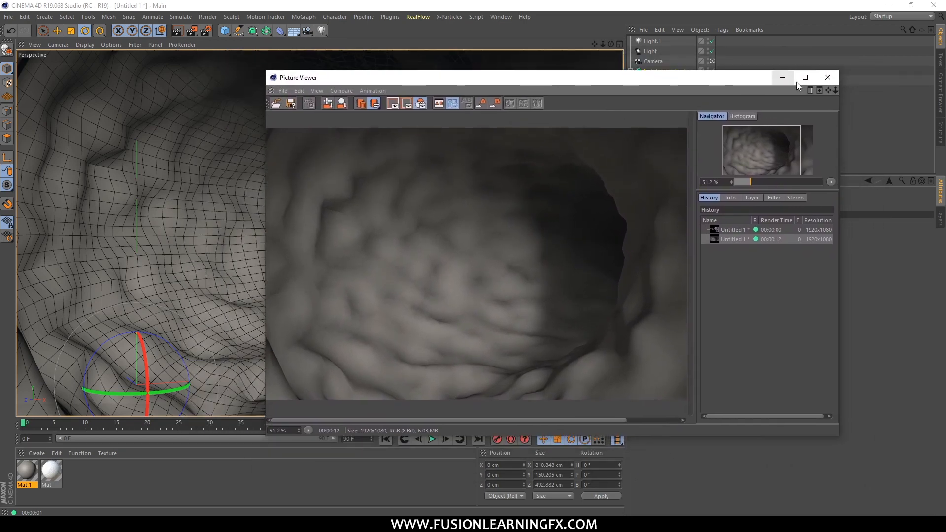
Close the Picture Viewer
{"action": "left_click", "coordinate": [283, 91]}
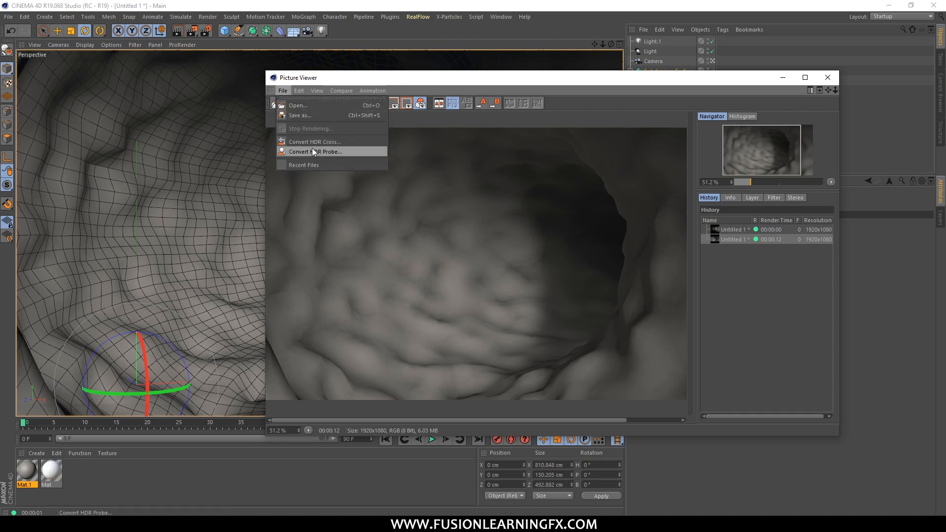
{"action": "left_click", "coordinate": [779, 103]}
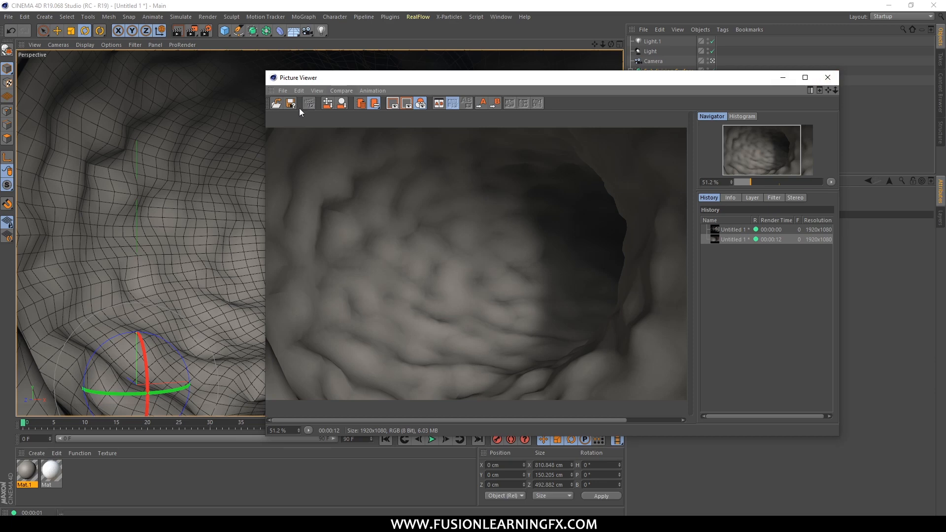
{"action": "left_click", "coordinate": [282, 90]}
{"action": "left_click", "coordinate": [282, 90]}
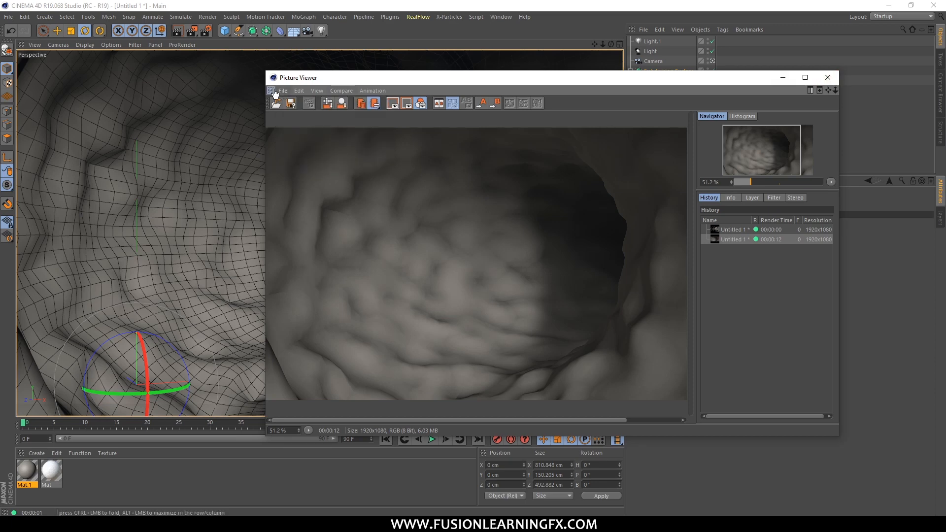
{"action": "left_click", "coordinate": [274, 92]}
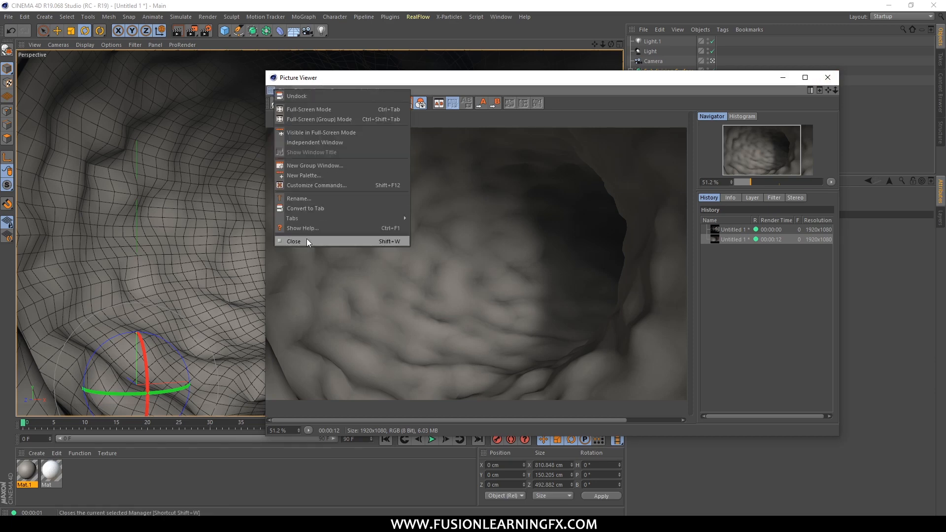
{"action": "left_click", "coordinate": [294, 242]}
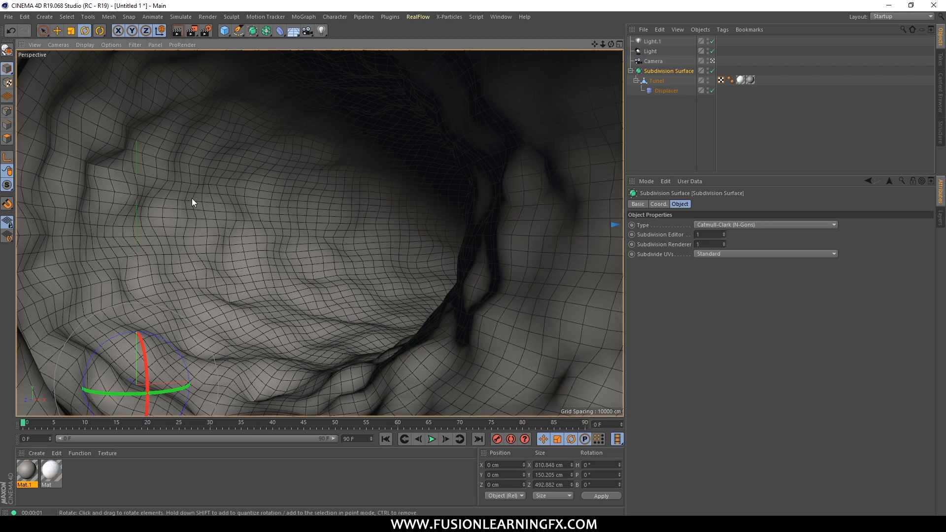
Leave the camera view and show the tunnel entrance and the camera from outside
{"action": "left_click", "coordinate": [712, 60]}
{"action": "left_click_drag", "start_coordinate": [352, 232], "coordinate": [549, 161], "text": "alt"}
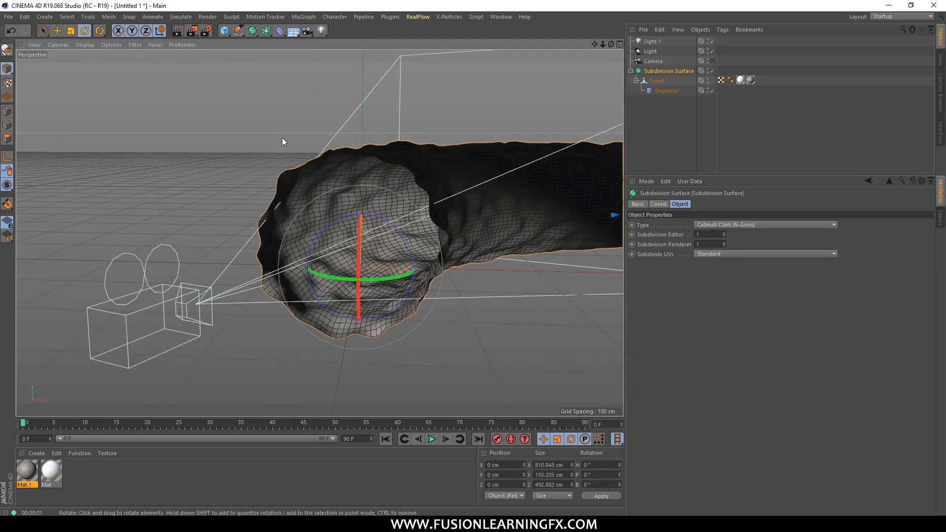
{"action": "left_click_drag", "start_coordinate": [243, 177], "coordinate": [255, 182], "text": "alt"}
Check the Ambient Occlusion and Global Illumination render settings and the channels of material Mat.1
{"action": "left_click", "coordinate": [207, 30]}
{"action": "left_click_drag", "start_coordinate": [624, 51], "coordinate": [317, 98]}
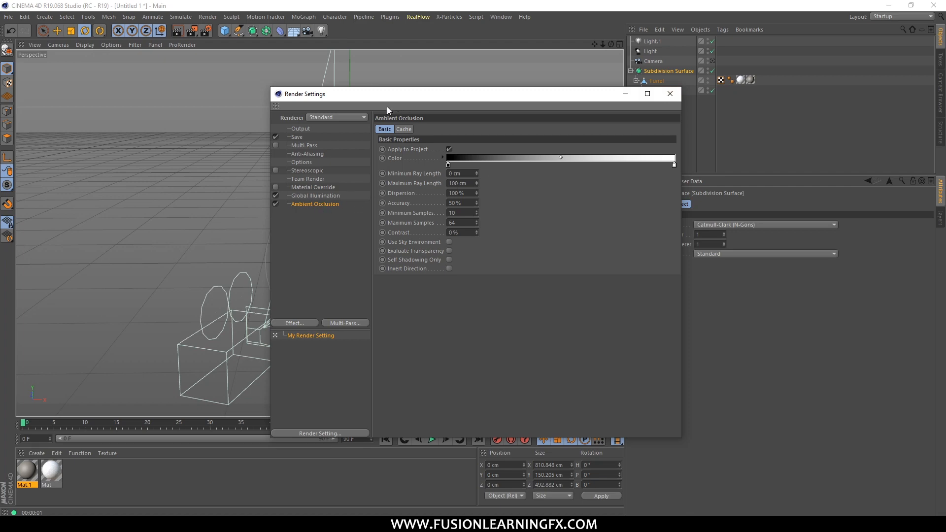
{"action": "left_click", "coordinate": [304, 196]}
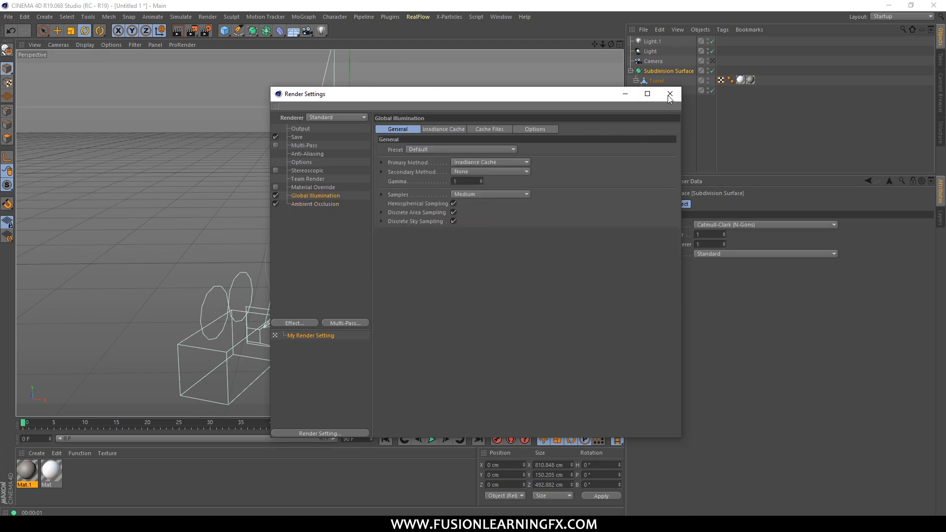
{"action": "left_click", "coordinate": [670, 96]}
{"action": "double_click", "coordinate": [26, 472]}
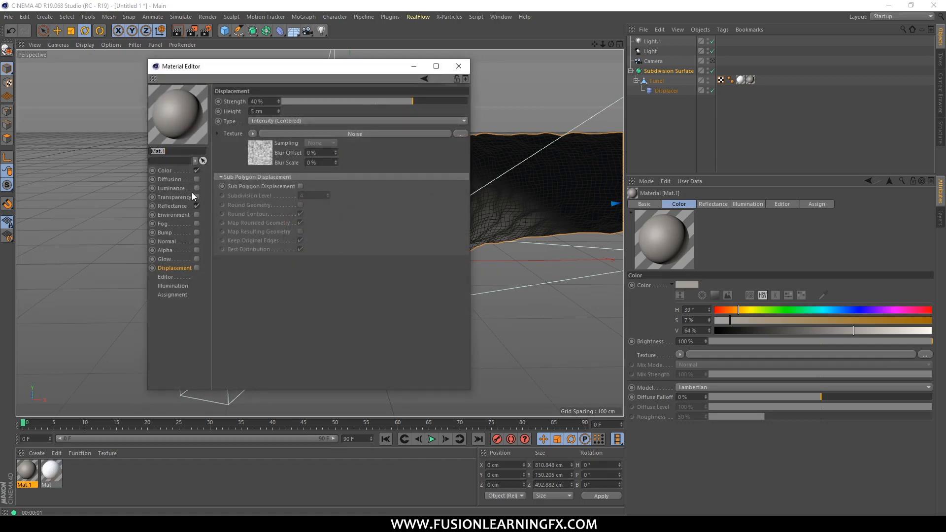
{"action": "left_click", "coordinate": [460, 69]}
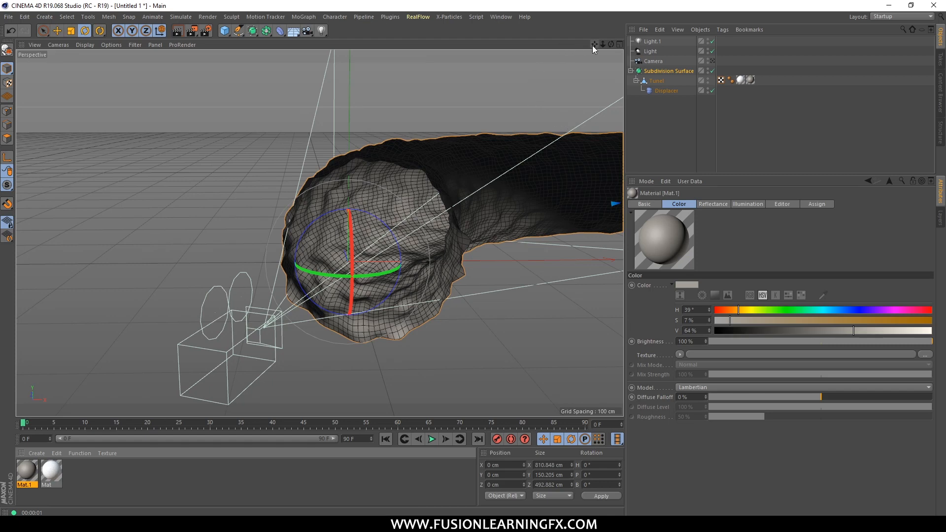
Delete both lights, Light.1 and Light, from the scene
{"action": "left_click_drag", "start_coordinate": [593, 46], "coordinate": [199, 64]}
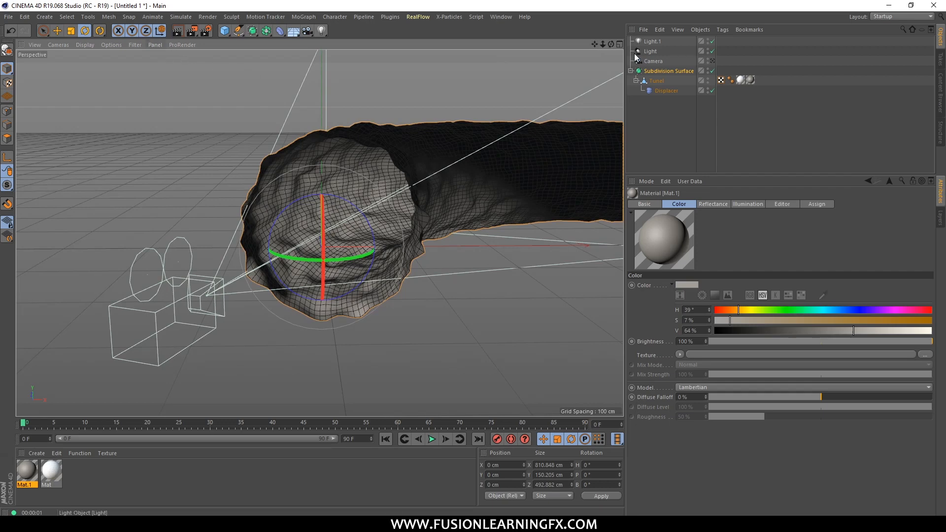
{"action": "left_click", "coordinate": [651, 42]}
{"action": "key", "text": "Delete"}
{"action": "left_click", "coordinate": [651, 42]}
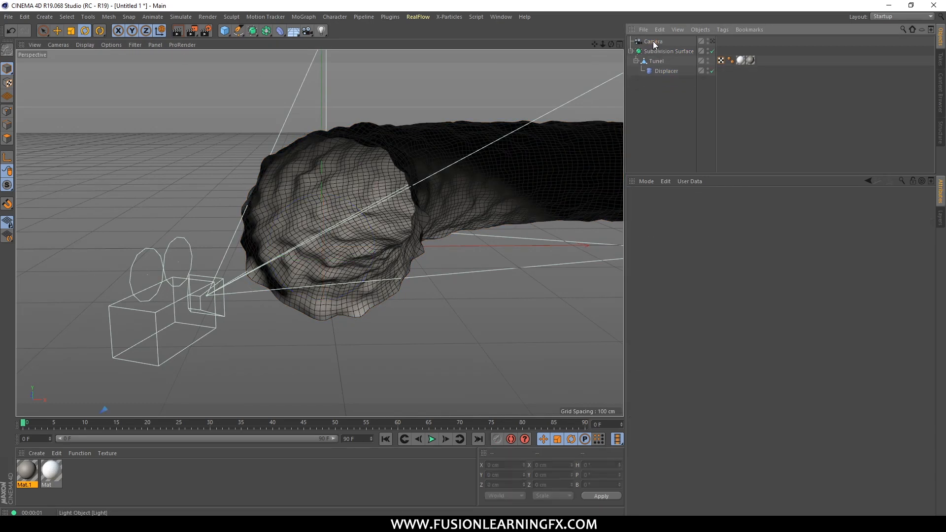
{"action": "key", "text": "Delete"}
Hide the grid in the perspective viewport
{"action": "left_click", "coordinate": [134, 45]}
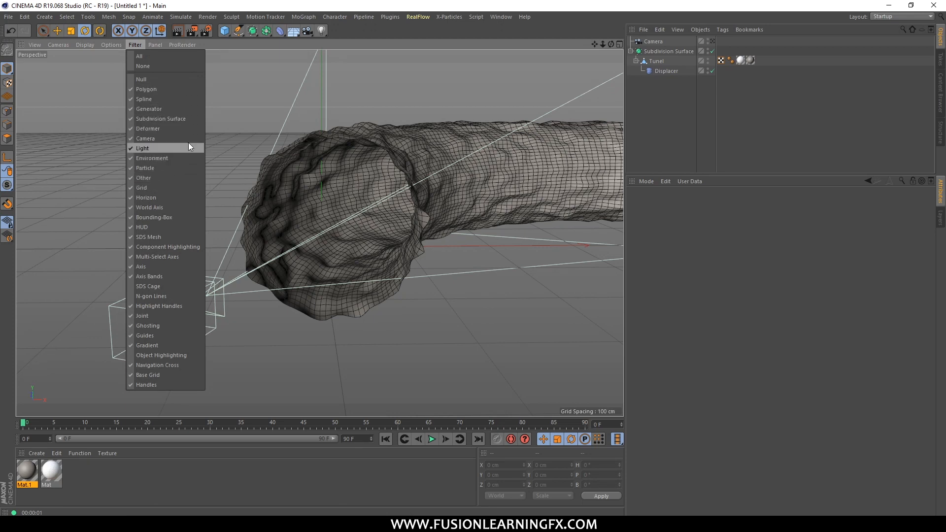
{"action": "left_click", "coordinate": [175, 188]}
{"action": "left_click_drag", "start_coordinate": [371, 294], "coordinate": [359, 254], "text": "alt"}
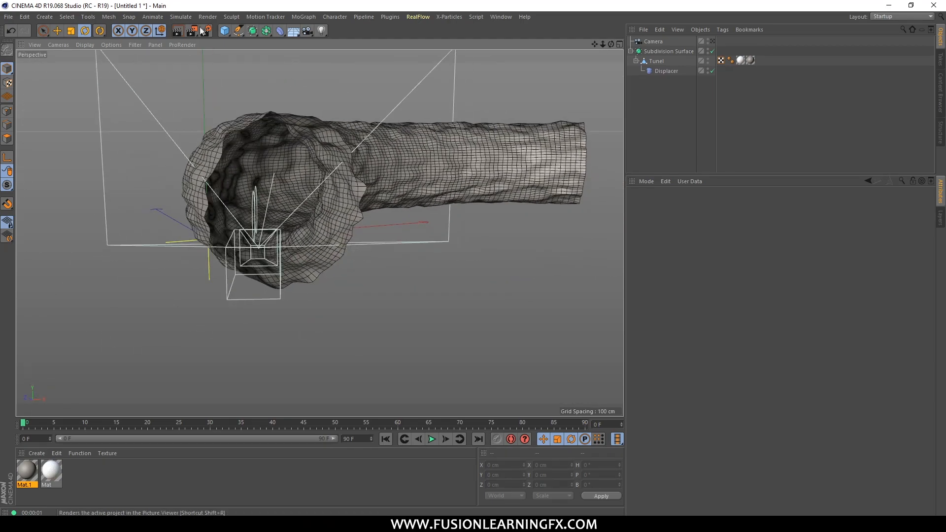
Add a plane object and set its orientation to +X
{"action": "left_click_drag", "start_coordinate": [238, 31], "coordinate": [212, 74]}
{"action": "left_click_drag", "start_coordinate": [224, 31], "coordinate": [321, 62]}
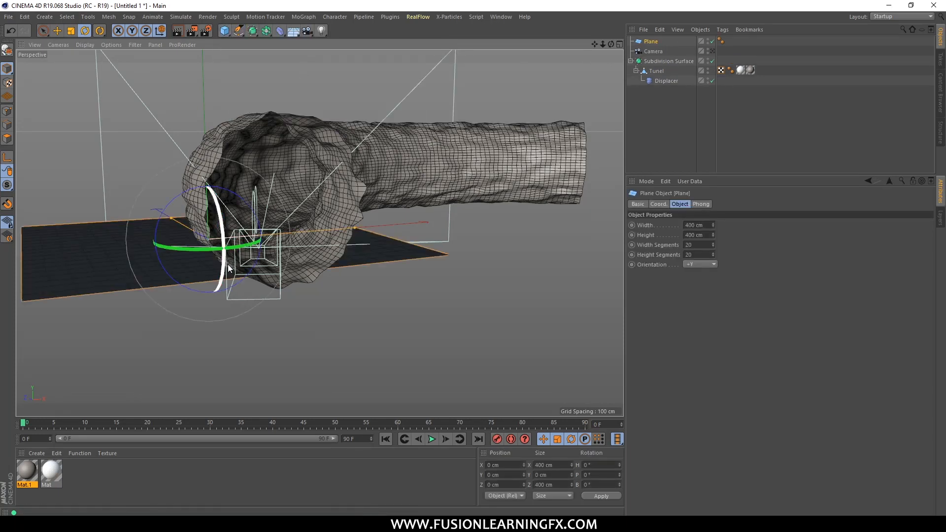
{"action": "left_click", "coordinate": [699, 264]}
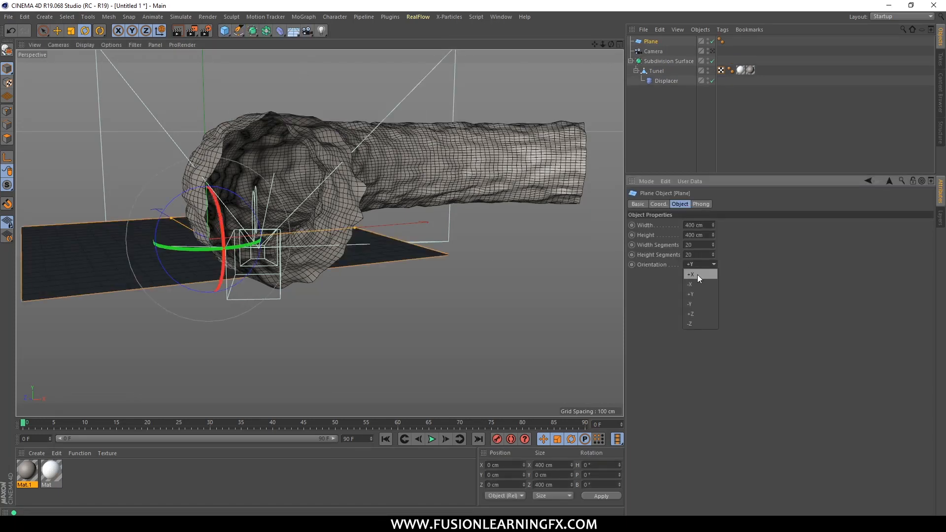
{"action": "left_click", "coordinate": [699, 274]}
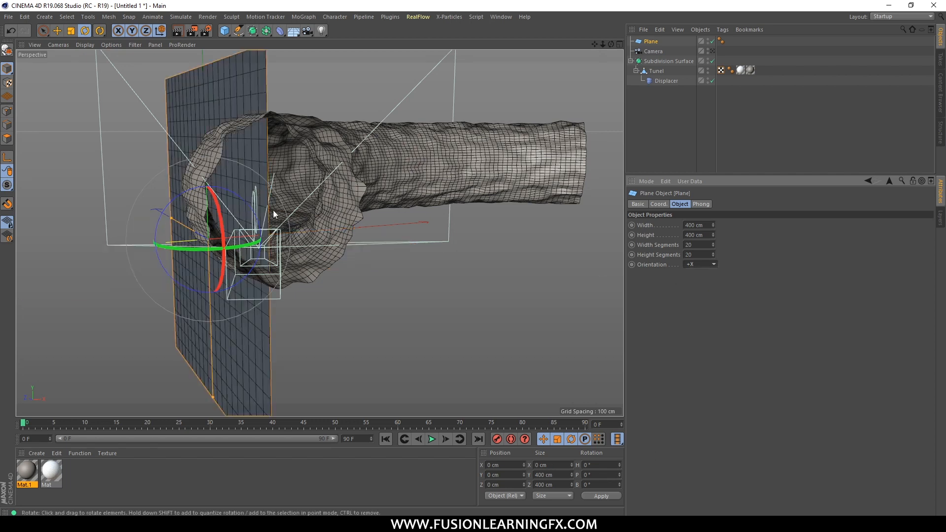
Move the plane out of the tunnel to about X -159 cm, Z -302 cm and rotate its heading to about 18.6°
{"action": "key", "text": "e"}
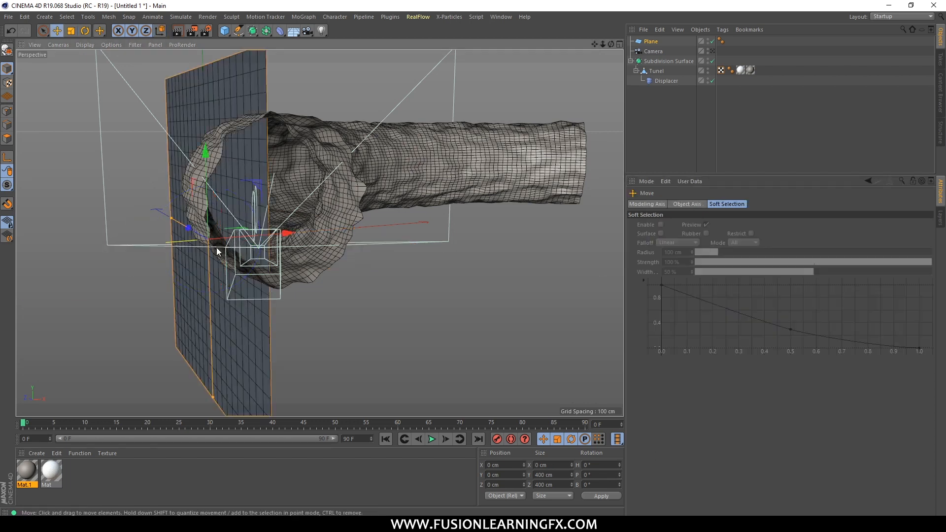
{"action": "left_click_drag", "start_coordinate": [283, 235], "coordinate": [140, 250]}
{"action": "left_click_drag", "start_coordinate": [192, 249], "coordinate": [98, 263], "text": "alt"}
{"action": "left_click_drag", "start_coordinate": [218, 215], "coordinate": [308, 259], "text": "alt"}
{"action": "key", "text": "r"}
{"action": "mouse_move", "coordinate": [259, 286]}
{"action": "left_mouse_down"}
{"action": "mouse_move", "coordinate": [303, 280]}
{"action": "mouse_move", "coordinate": [270, 281]}
{"action": "left_mouse_up"}
{"action": "key", "text": "e"}
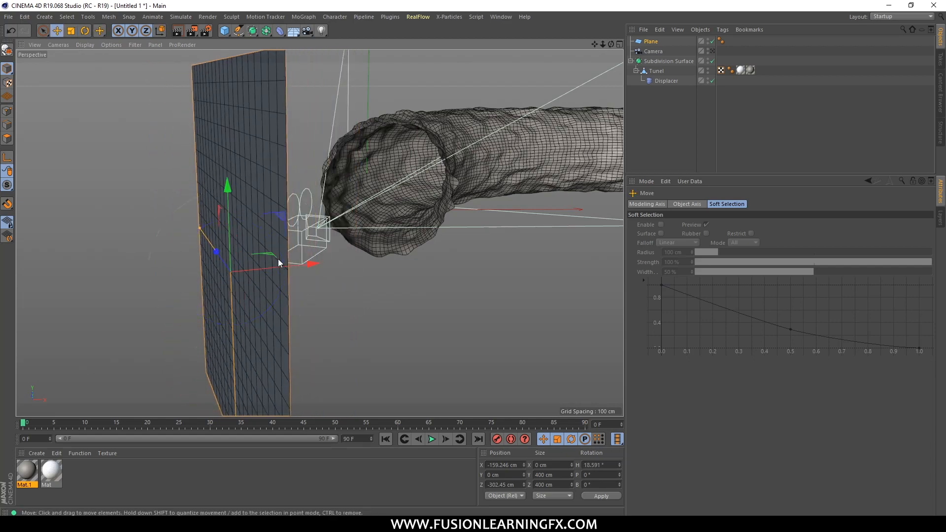
Scale the plane down to about 176 cm per side and tilt it to about H 22°, P -3°, B 17°
{"action": "key", "text": "t"}
{"action": "left_click_drag", "start_coordinate": [232, 185], "coordinate": [164, 114]}
{"action": "key", "text": "e"}
{"action": "key", "text": "r"}
{"action": "left_click", "coordinate": [457, 198]}
{"action": "scroll", "coordinate": [274, 160], "scroll_direction": "up", "scroll_amount": 3}
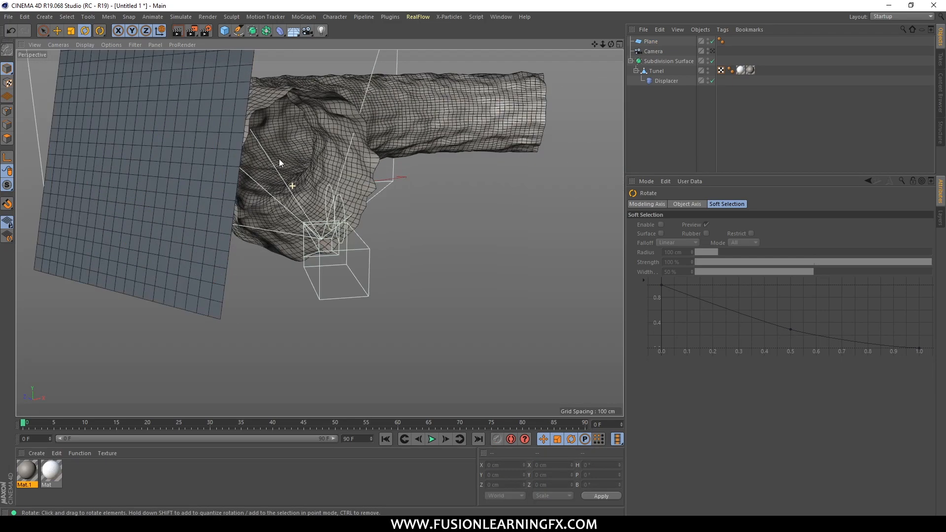
Move the tilted plane beside the camera, facing the tunnel entrance, at about X -153 cm, Y 126 cm, Z -385 cm
{"action": "left_click_drag", "start_coordinate": [301, 173], "coordinate": [211, 167], "text": "alt"}
{"action": "middle_click_drag", "start_coordinate": [211, 167], "coordinate": [406, 169], "text": "alt"}
{"action": "left_click_drag", "start_coordinate": [406, 170], "coordinate": [341, 175], "text": "alt"}
{"action": "left_click", "coordinate": [350, 169]}
{"action": "key", "text": "e"}
{"action": "left_click_drag", "start_coordinate": [370, 215], "coordinate": [390, 182], "text": "alt"}
{"action": "left_click_drag", "start_coordinate": [279, 174], "coordinate": [373, 175]}
{"action": "middle_click_drag", "start_coordinate": [374, 176], "coordinate": [162, 179], "text": "alt"}
{"action": "left_click_drag", "start_coordinate": [162, 179], "coordinate": [258, 201], "text": "alt"}
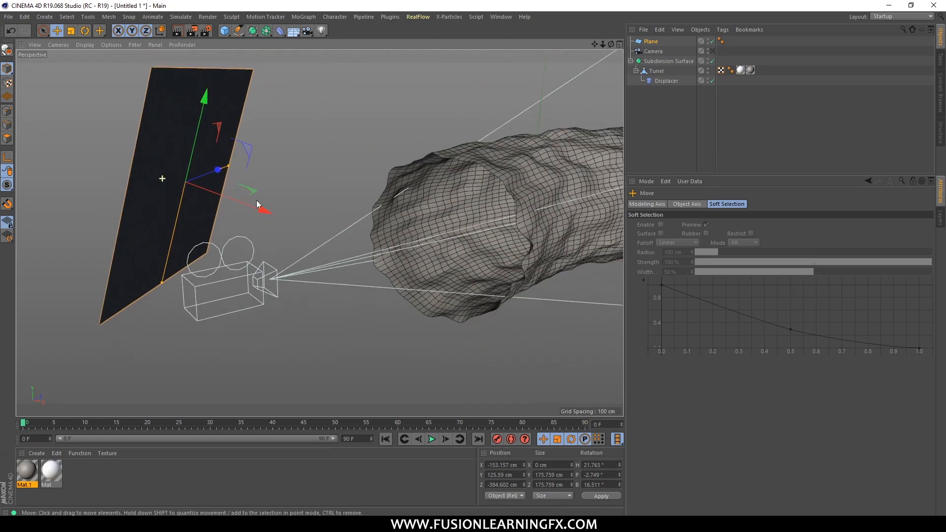
{"action": "middle_click_drag", "start_coordinate": [258, 201], "coordinate": [240, 191], "text": "alt"}
Create a new material with Color and Reflectance disabled and white Luminance enabled
{"action": "left_click", "coordinate": [39, 452]}
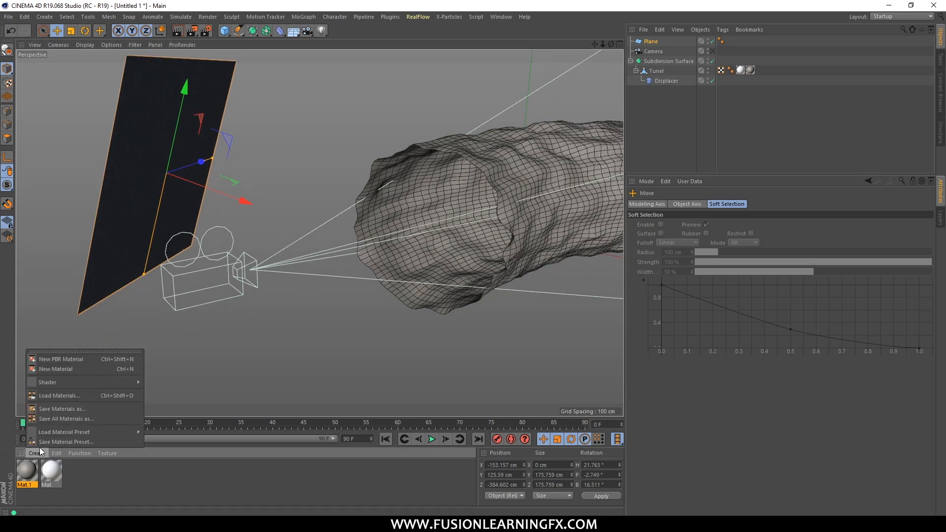
{"action": "left_click", "coordinate": [58, 370]}
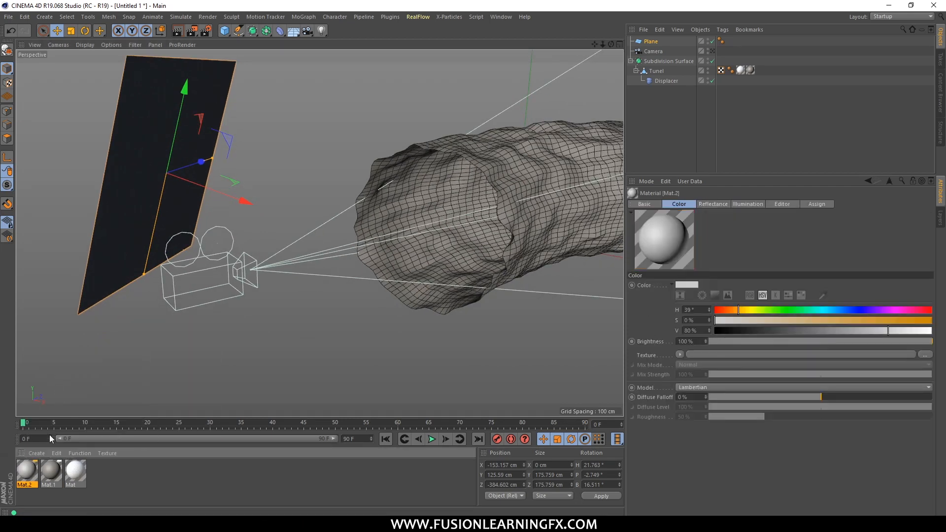
{"action": "double_click", "coordinate": [28, 470]}
{"action": "left_click", "coordinate": [197, 170]}
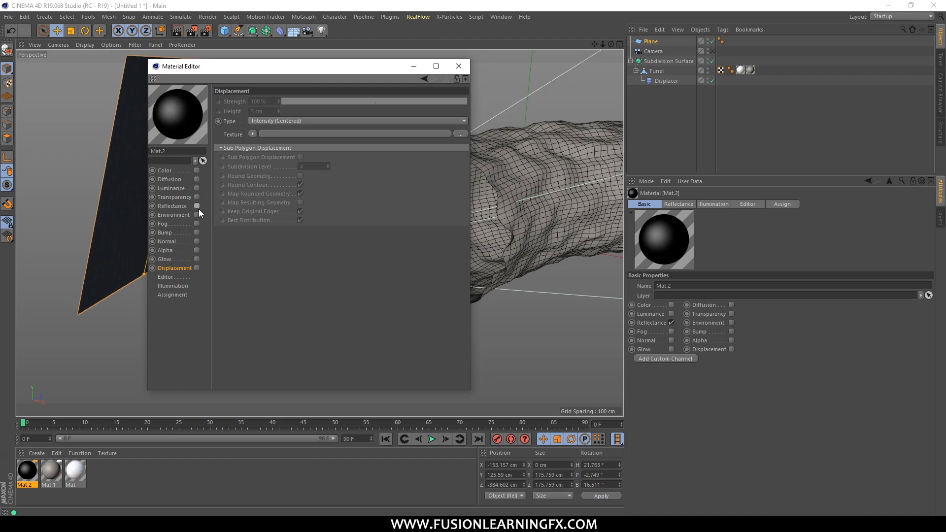
{"action": "left_click", "coordinate": [197, 206]}
{"action": "left_click", "coordinate": [197, 188]}
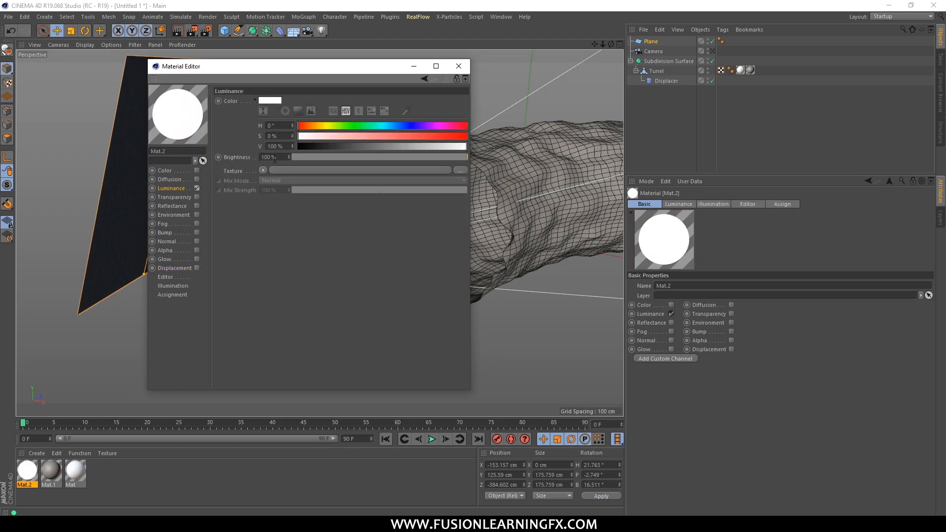
{"action": "left_click", "coordinate": [458, 65]}
Apply the luminous material Mat.2 to the plane and rename the plane Reflector
{"action": "left_click_drag", "start_coordinate": [27, 470], "coordinate": [138, 210]}
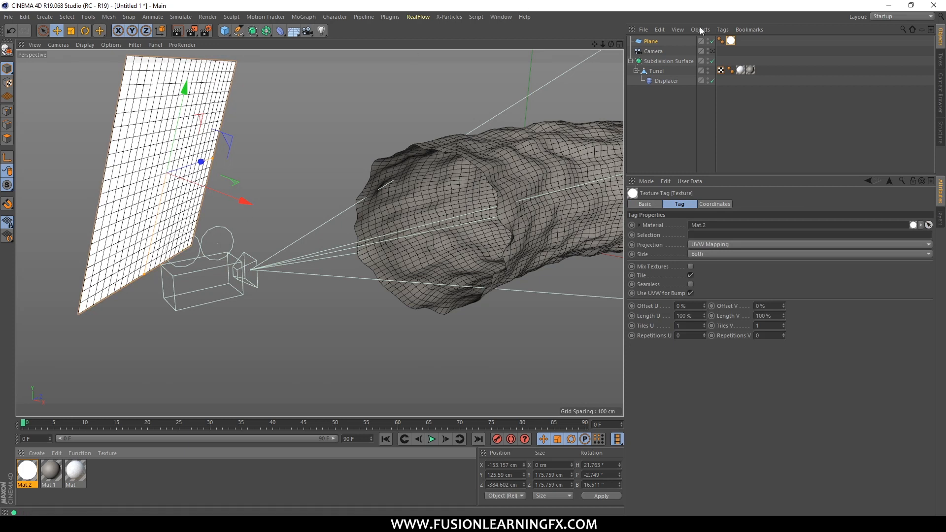
{"action": "double_click", "coordinate": [650, 43]}
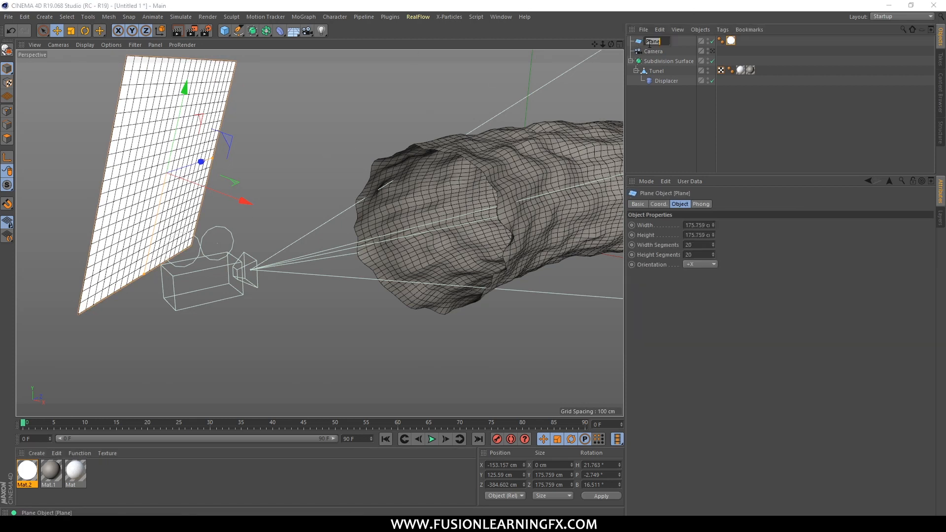
{"action": "type", "text": "Reflector"}
{"action": "key", "text": "Return"}
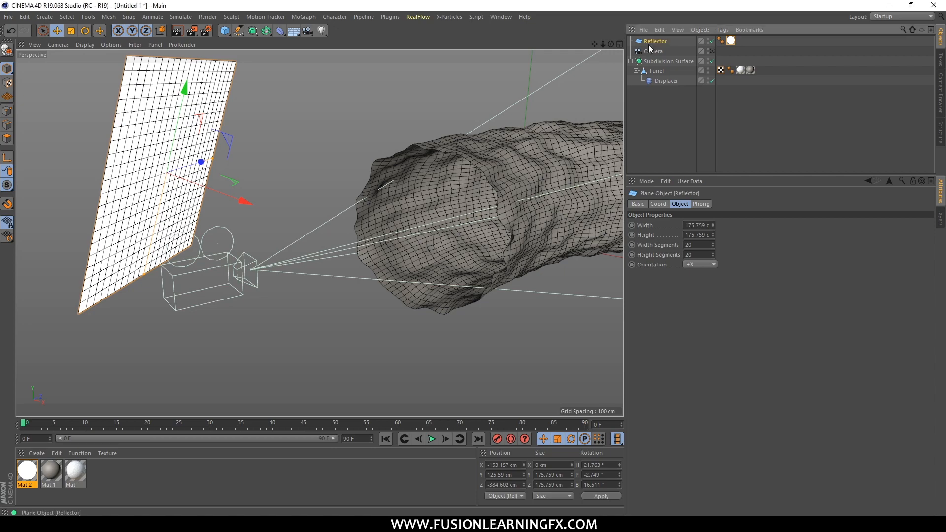
Look through the scene camera and check the Global Illumination render settings
{"action": "left_click", "coordinate": [712, 51]}
{"action": "left_click", "coordinate": [206, 30]}
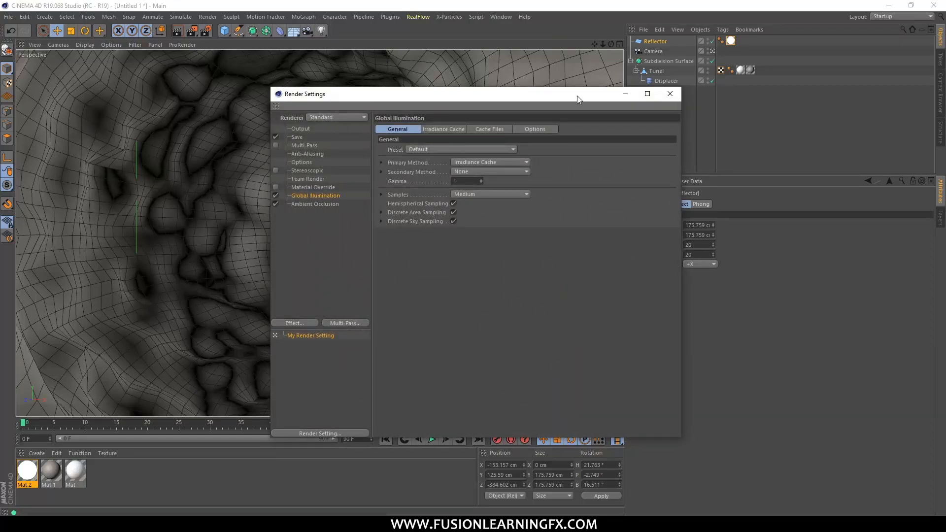
{"action": "left_click", "coordinate": [624, 94]}
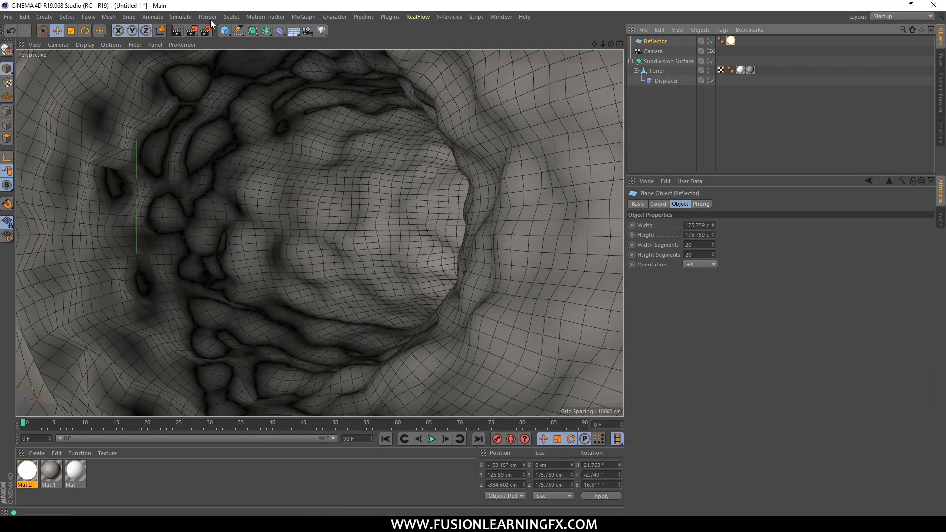
Render the tunnel scene to the Picture Viewer, examine how the reflector lights the entrance, and close the viewer
{"action": "left_click", "coordinate": [207, 17]}
{"action": "left_click", "coordinate": [245, 64]}
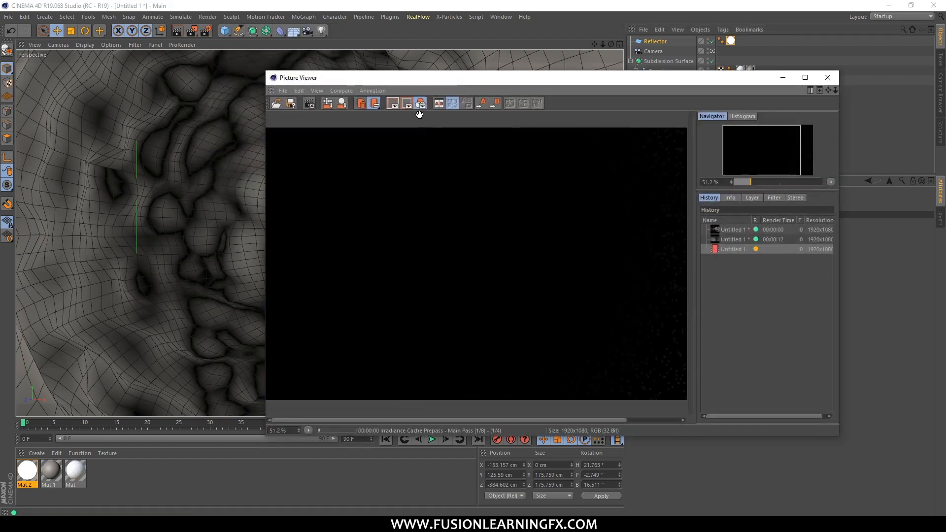
{"action": "left_click_drag", "start_coordinate": [415, 80], "coordinate": [314, 54]}
{"action": "scroll", "coordinate": [441, 211], "scroll_direction": "down", "scroll_amount": 1}
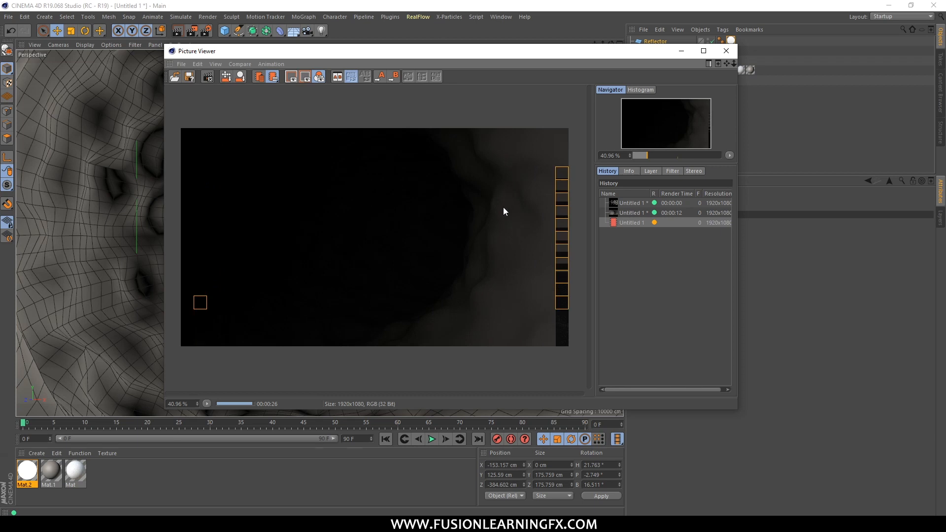
{"action": "scroll", "coordinate": [486, 200], "scroll_direction": "up", "scroll_amount": 2}
{"action": "scroll", "coordinate": [485, 203], "scroll_direction": "down", "scroll_amount": 2}
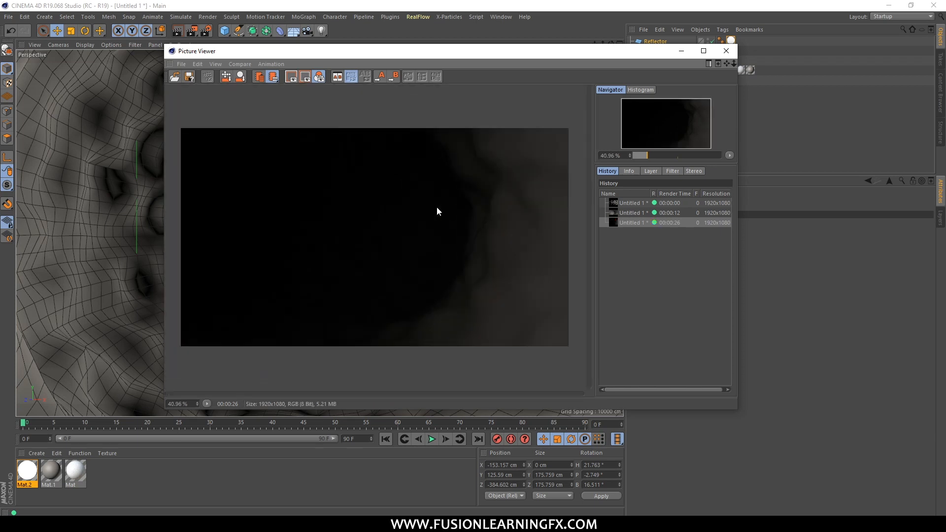
{"action": "left_click_drag", "start_coordinate": [427, 54], "coordinate": [451, 113]}
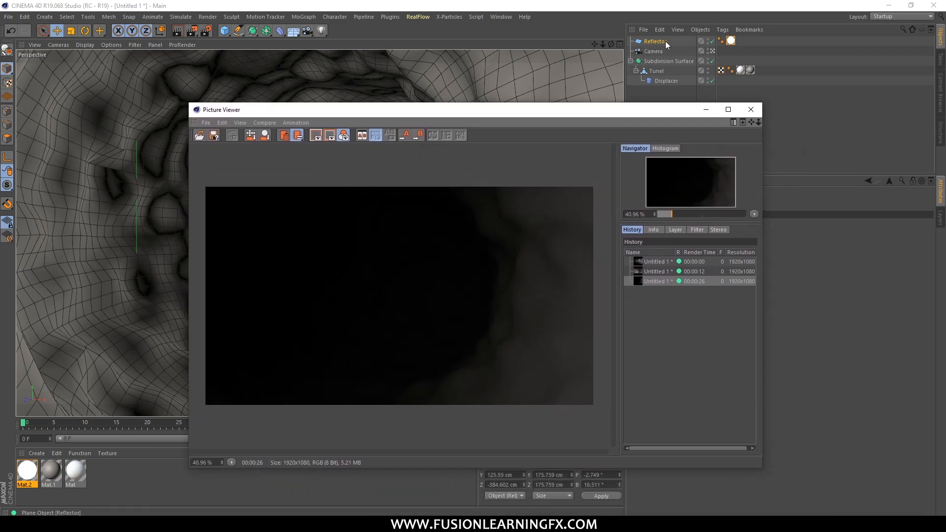
{"action": "left_click", "coordinate": [751, 110]}
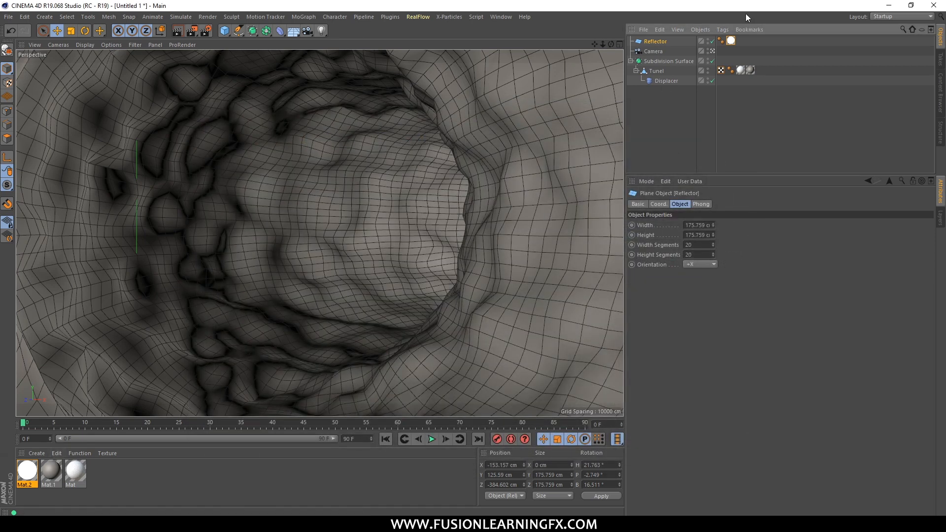
Set the Luminance brightness of the reflector material Mat.2 to 450% and close the Material Editor
{"action": "left_click", "coordinate": [35, 464]}
{"action": "double_click", "coordinate": [29, 469]}
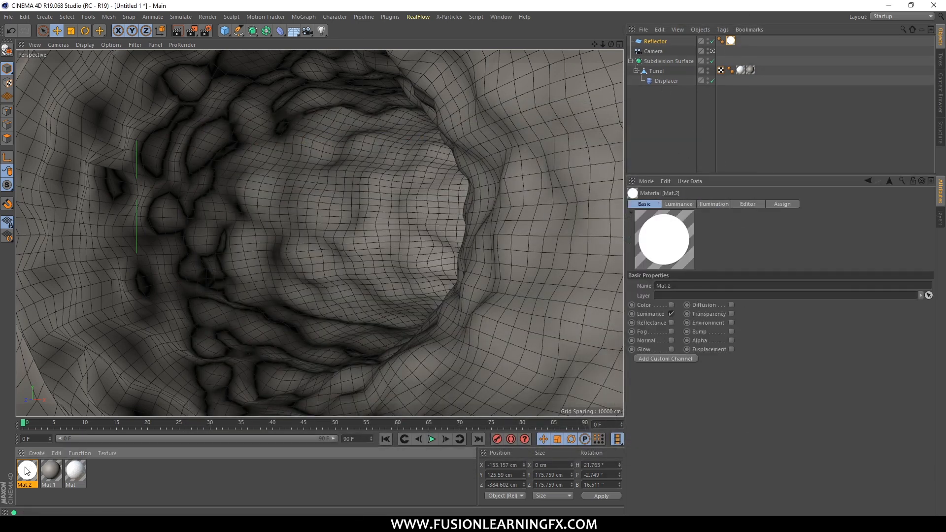
{"action": "left_click_drag", "start_coordinate": [312, 70], "coordinate": [394, 66]}
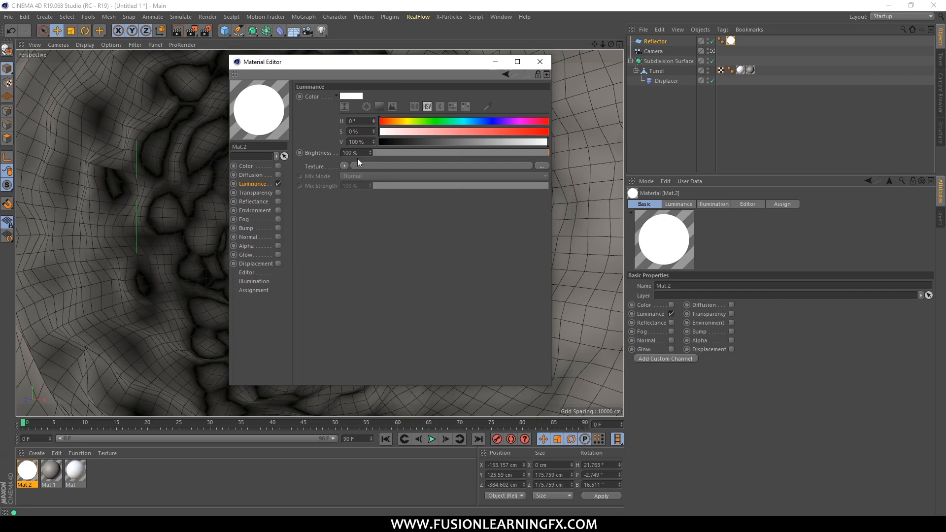
{"action": "left_click_drag", "start_coordinate": [335, 57], "coordinate": [672, 36]}
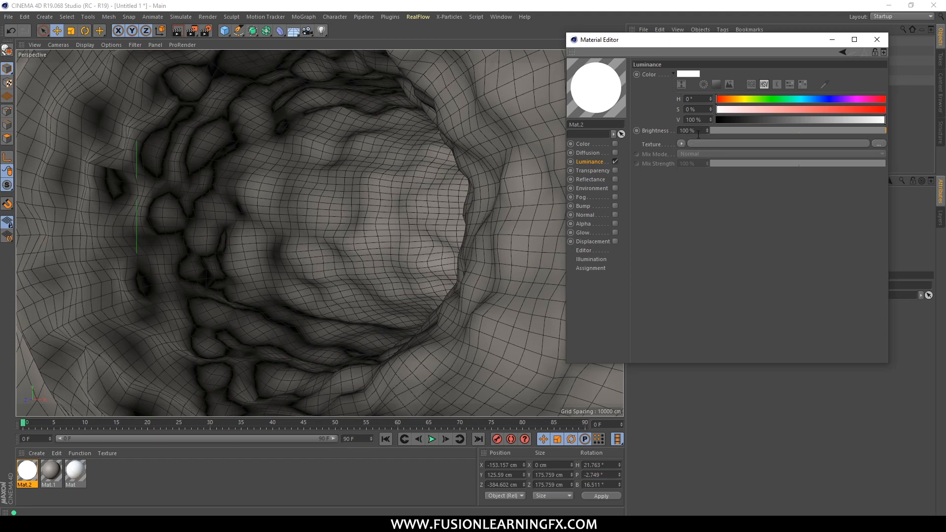
{"action": "left_click_drag", "start_coordinate": [700, 133], "coordinate": [629, 132]}
{"action": "type", "text": "4"}
{"action": "left_click", "coordinate": [572, 52]}
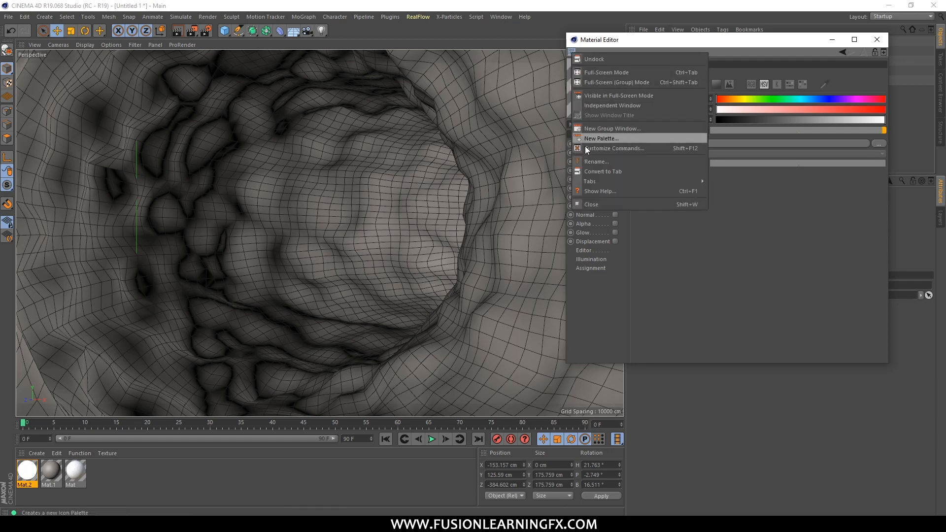
{"action": "left_click", "coordinate": [589, 203]}
Render the scene to the Picture Viewer again and inspect the enlarged image for the brightness of the tunnel walls
{"action": "left_click", "coordinate": [201, 19]}
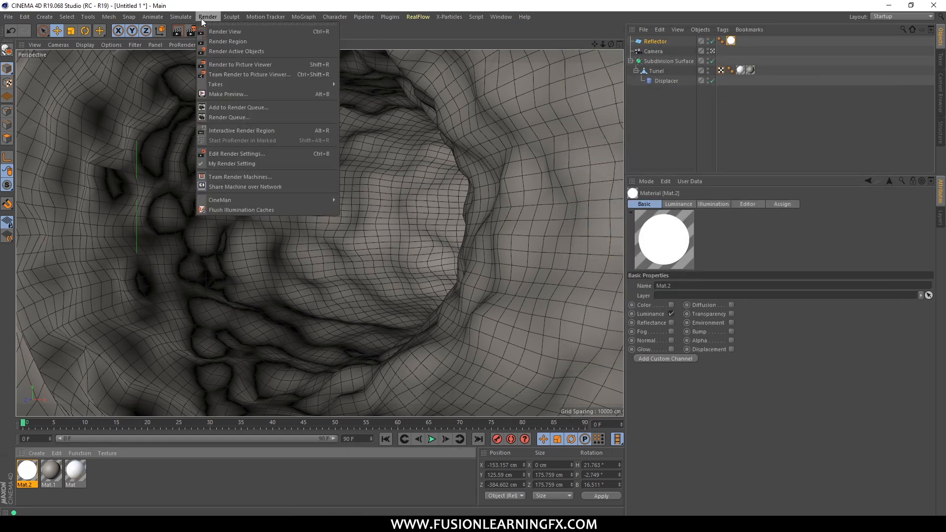
{"action": "left_click", "coordinate": [267, 60]}
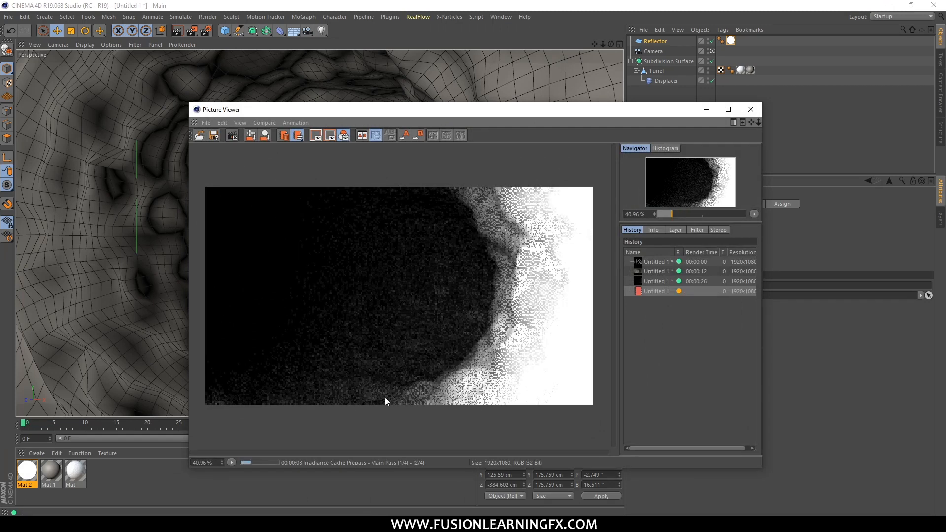
{"action": "left_click", "coordinate": [728, 110]}
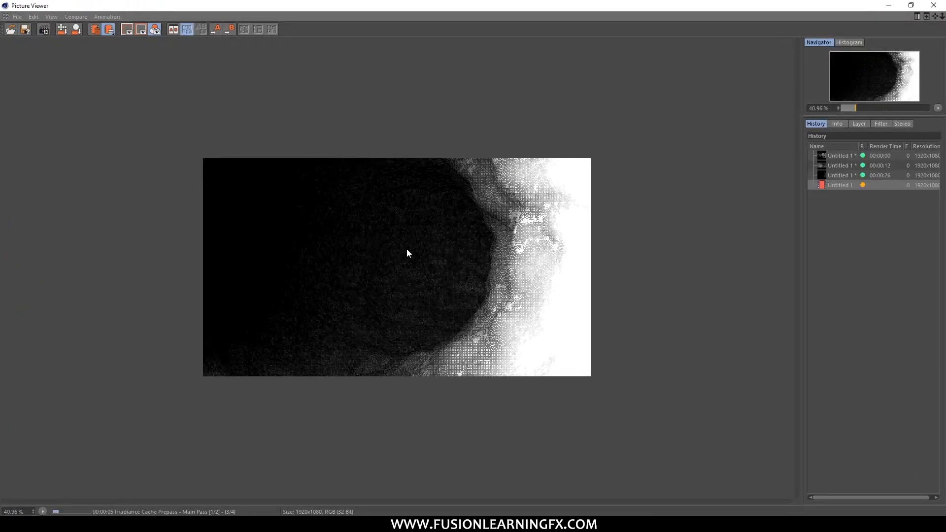
{"action": "scroll", "coordinate": [406, 247], "scroll_direction": "up", "scroll_amount": 4}
{"action": "scroll", "coordinate": [419, 237], "scroll_direction": "down", "scroll_amount": 1}
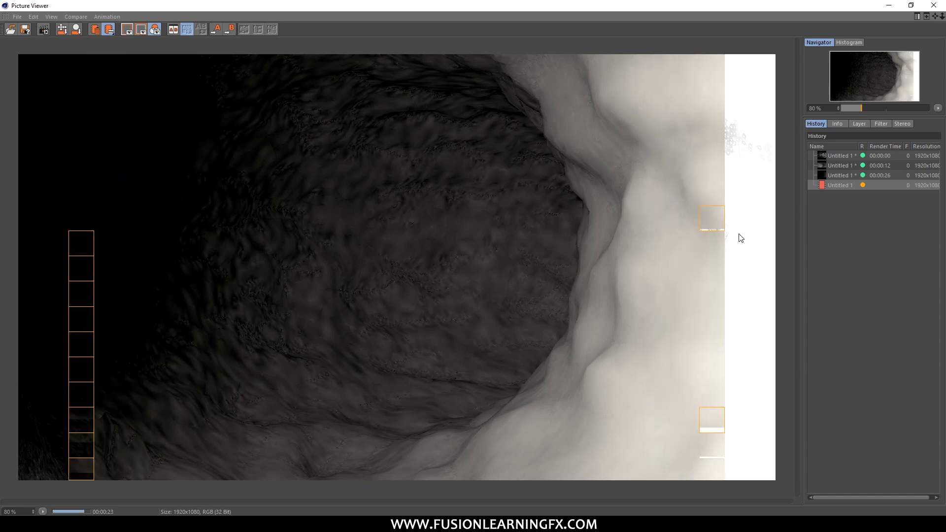
{"action": "double_click", "coordinate": [478, 6]}
{"action": "left_click_drag", "start_coordinate": [474, 55], "coordinate": [399, 72]}
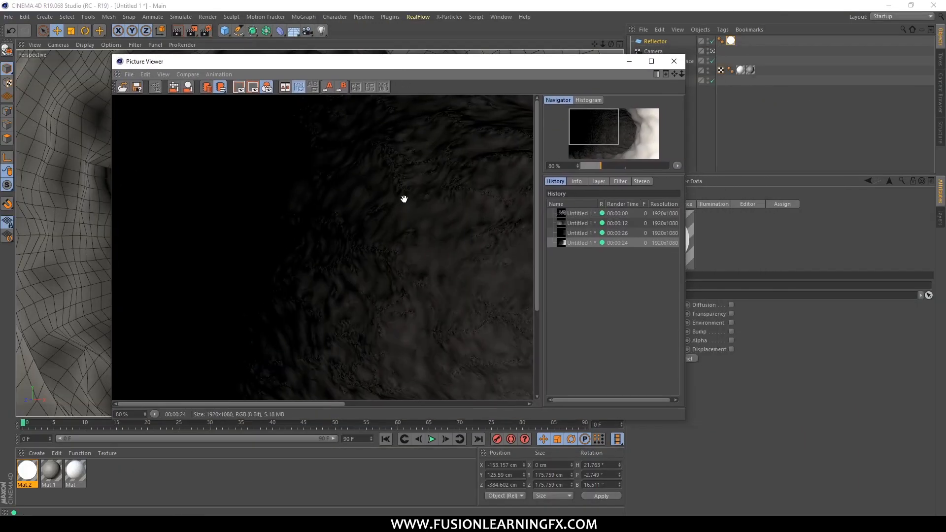
{"action": "scroll", "coordinate": [340, 265], "scroll_direction": "down", "scroll_amount": 3}
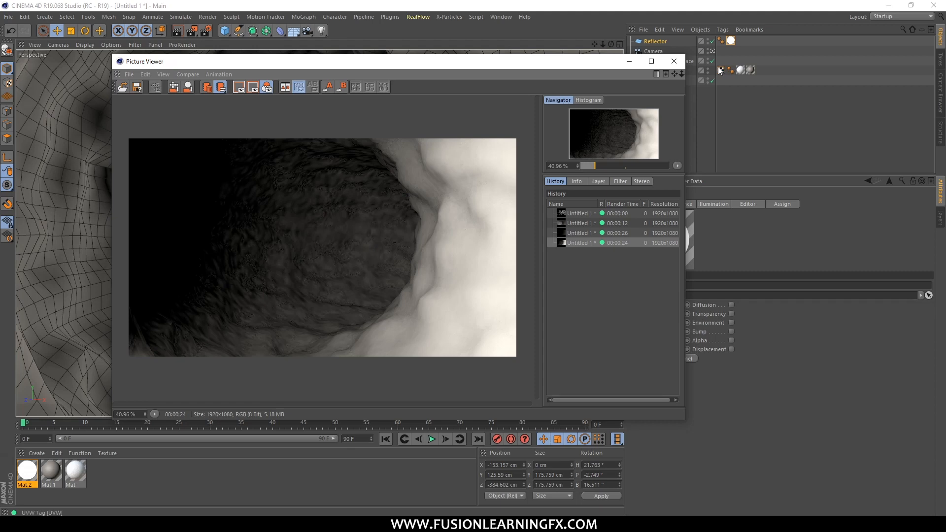
{"action": "left_click", "coordinate": [130, 75]}
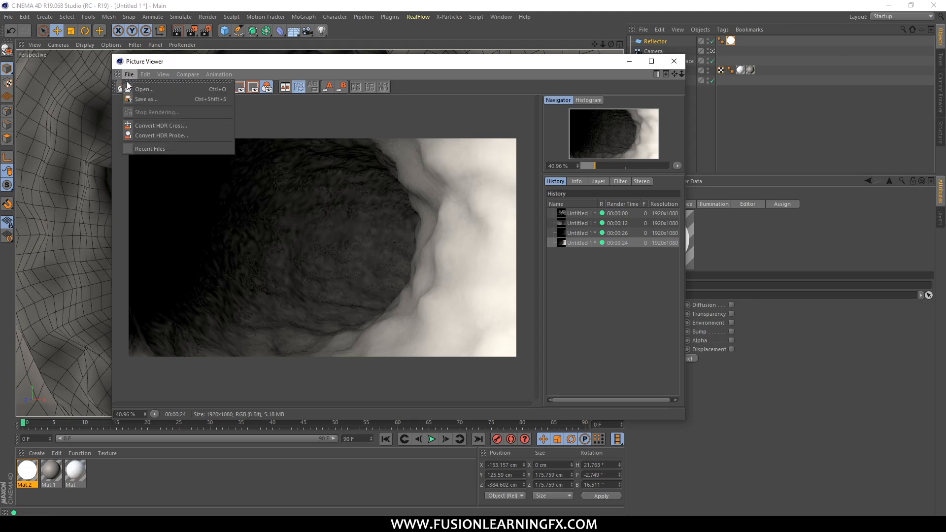
{"action": "left_click", "coordinate": [443, 106]}
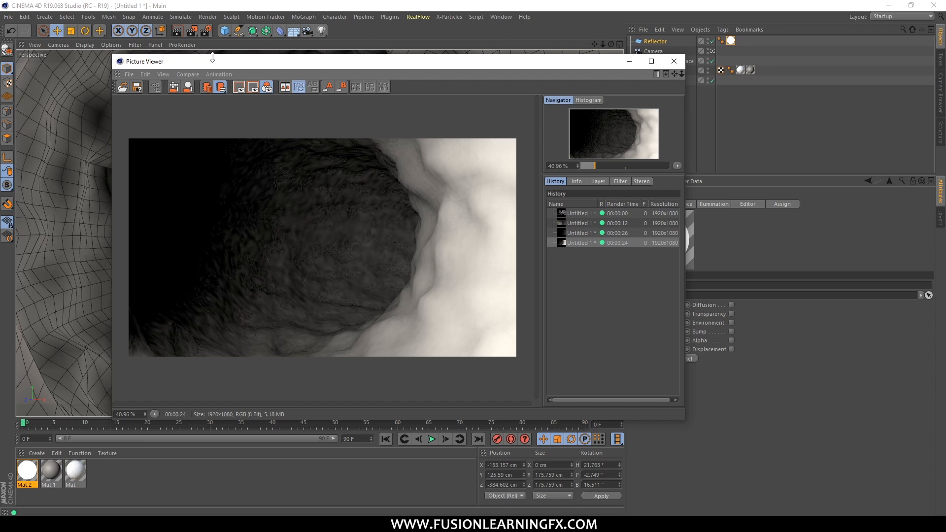
{"action": "left_click_drag", "start_coordinate": [212, 63], "coordinate": [350, 57]}
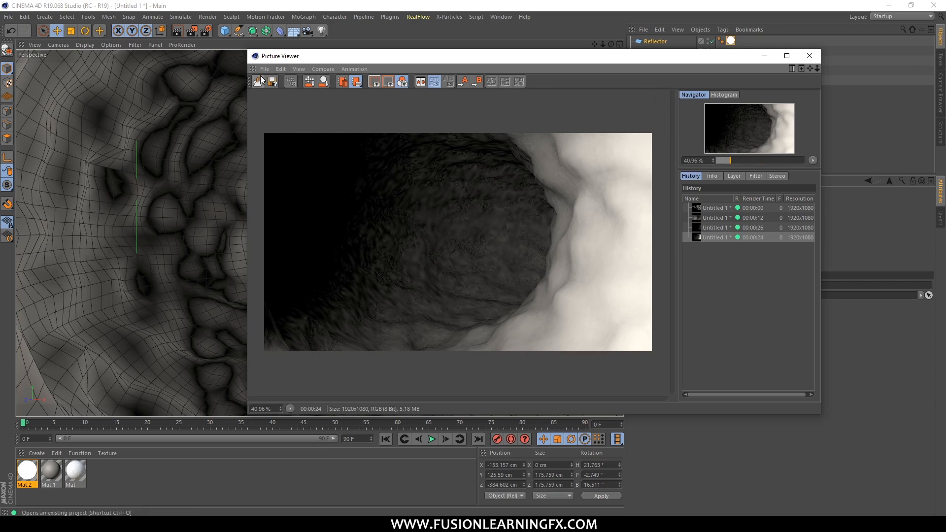
Set the Luminance brightness of Mat.2 to 250% and close the Picture Viewer and Material Editor
{"action": "double_click", "coordinate": [28, 471]}
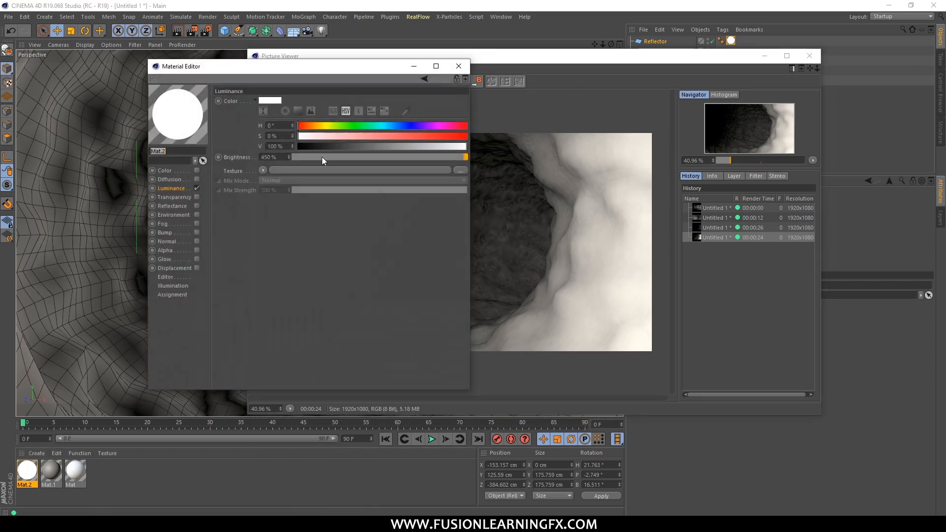
{"action": "double_click", "coordinate": [279, 158]}
{"action": "type", "text": "250"}
{"action": "key", "text": "Return"}
{"action": "left_click", "coordinate": [809, 56]}
{"action": "left_click", "coordinate": [458, 66]}
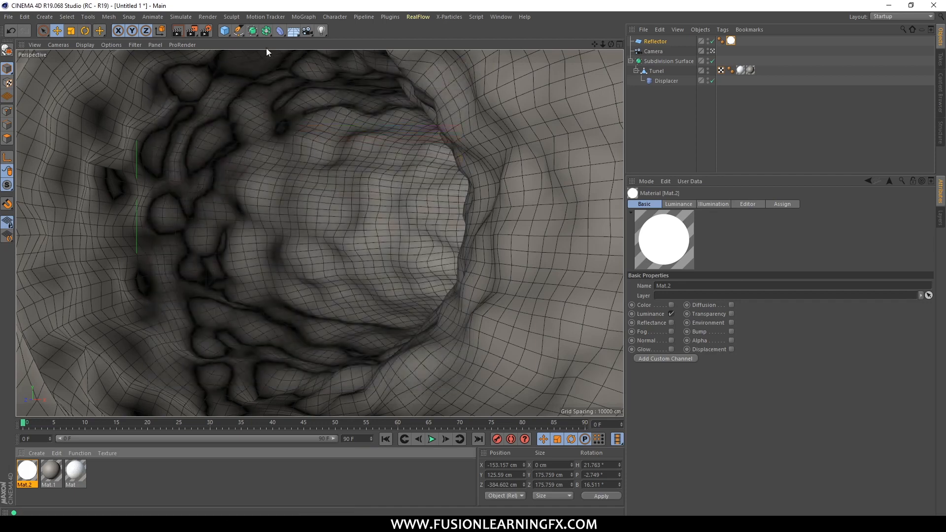
Render the tunnel with the 250% reflector brightness to the Picture Viewer and examine the lighting, keeping the widened viewer open
{"action": "left_click", "coordinate": [208, 16]}
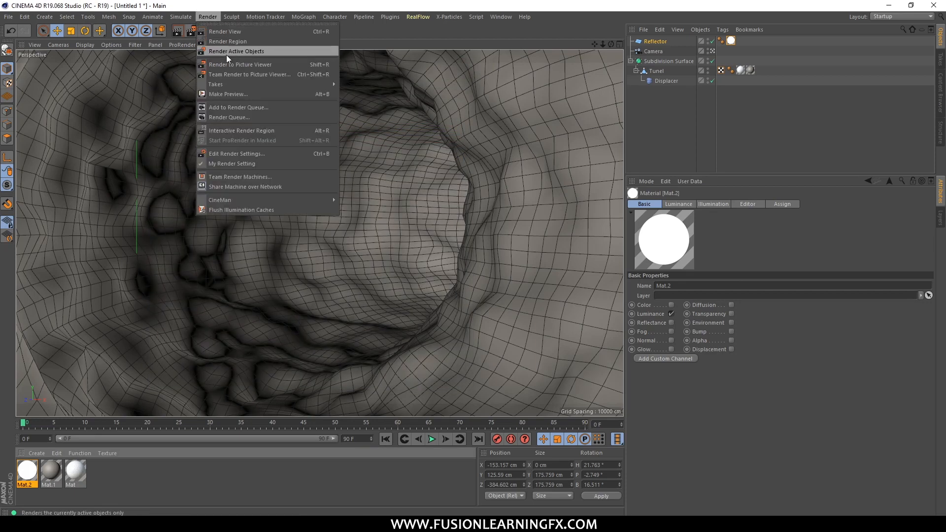
{"action": "left_click", "coordinate": [230, 63]}
{"action": "left_click_drag", "start_coordinate": [637, 61], "coordinate": [422, 66]}
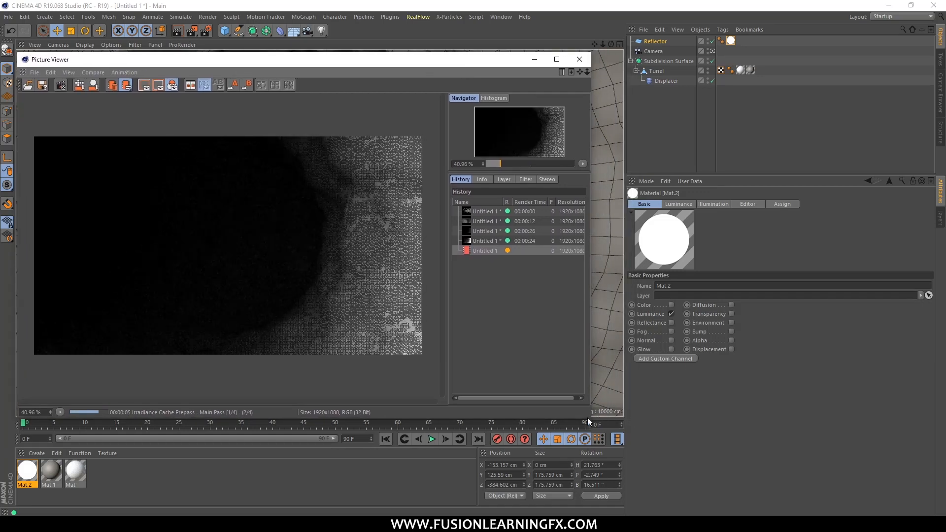
{"action": "left_click_drag", "start_coordinate": [590, 409], "coordinate": [628, 410]}
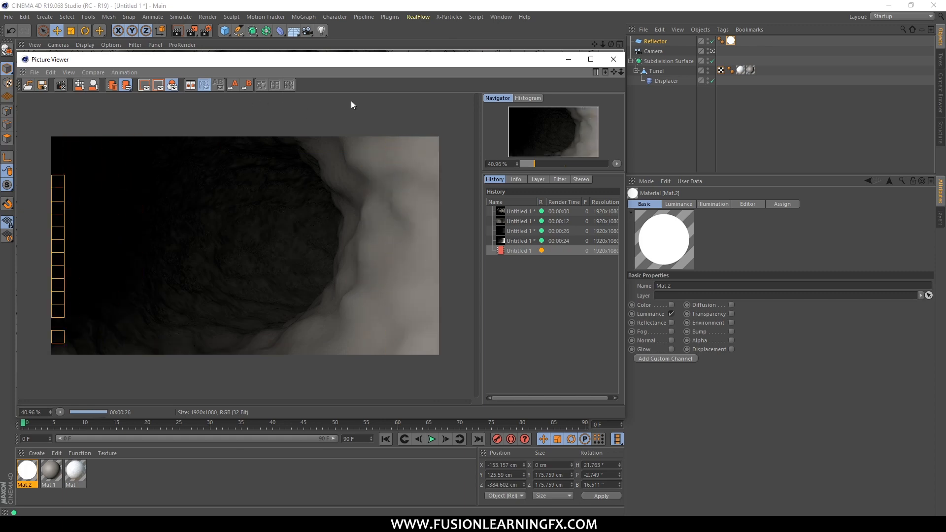
{"action": "left_click_drag", "start_coordinate": [322, 65], "coordinate": [401, 78]}
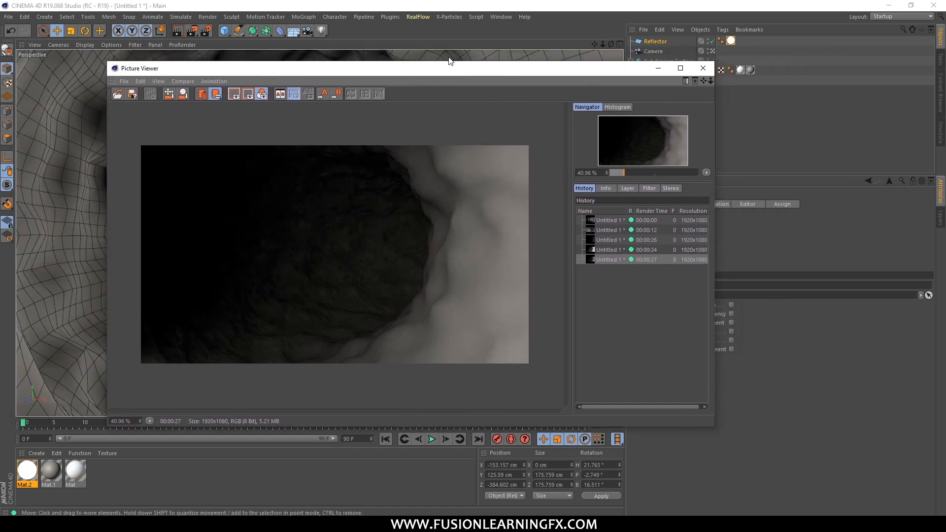
{"action": "left_click_drag", "start_coordinate": [433, 68], "coordinate": [340, 60]}
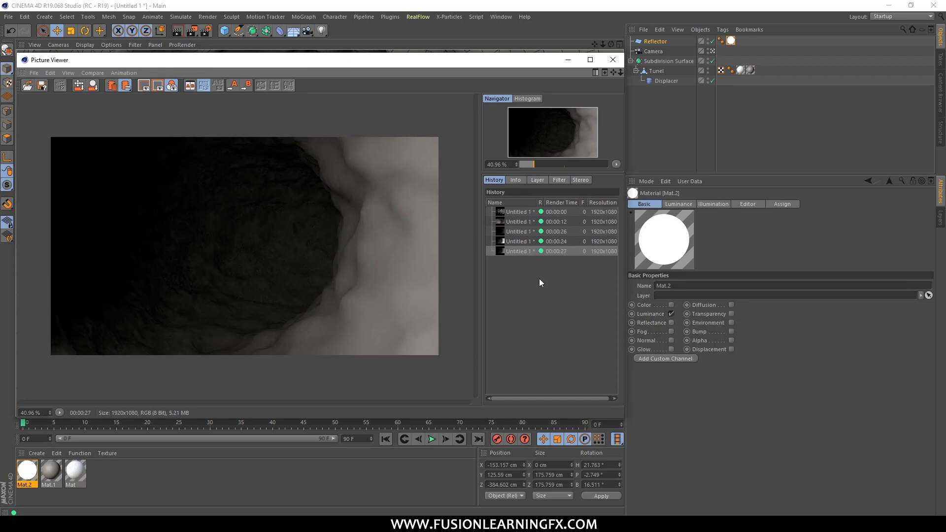